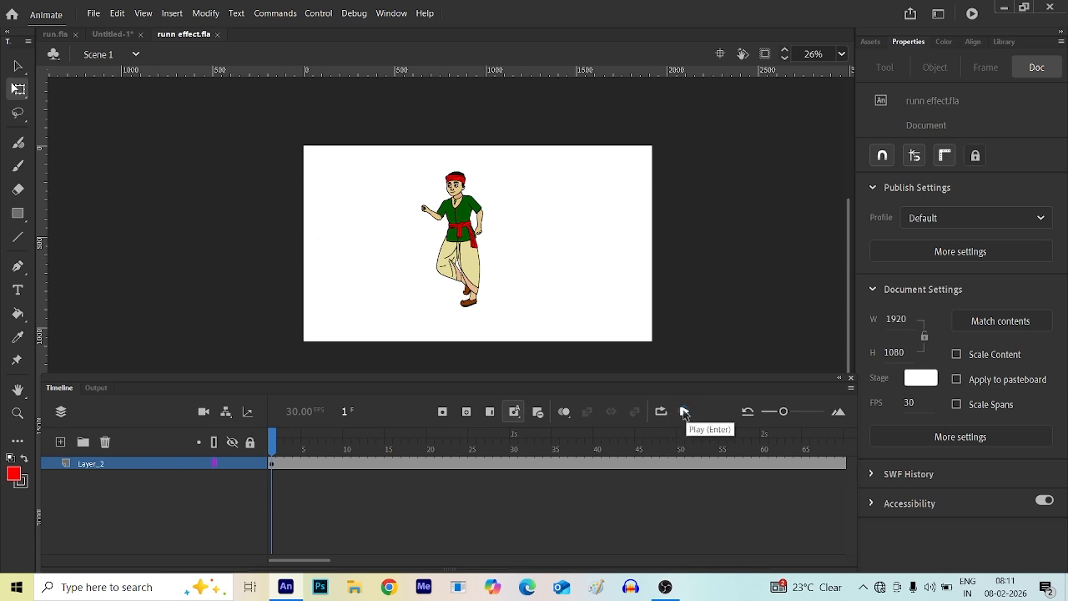
# - Preview the finished running animation in runn effect.fla as a test movie
pyautogui.hotkey('ctrl', 'Return')
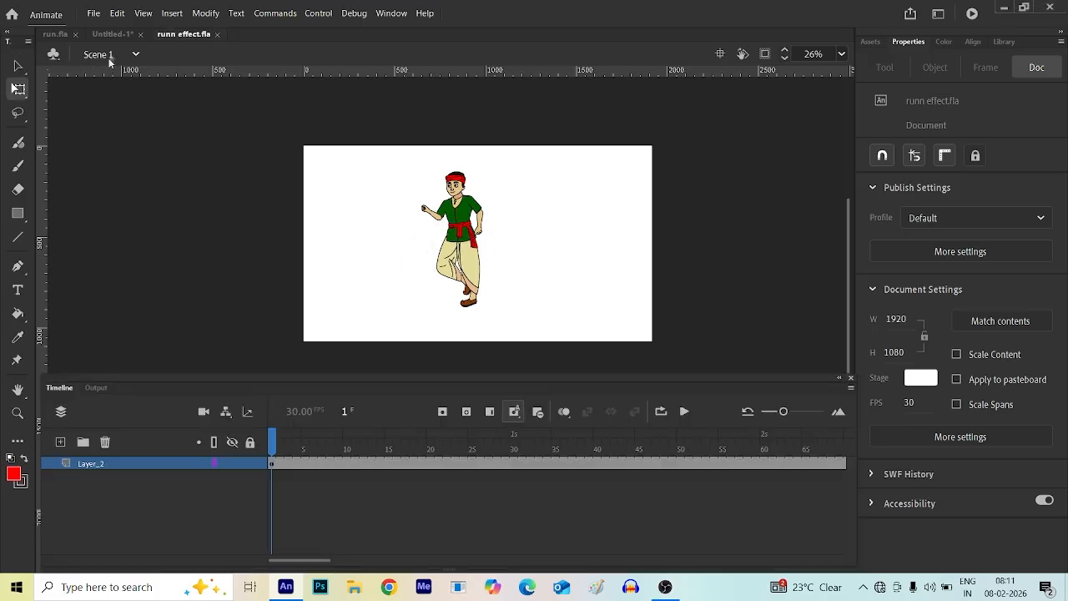
# - In run.fla, extend all of the character's layers to frame 55 and return the playhead to frame 1
pyautogui.click(60, 35)
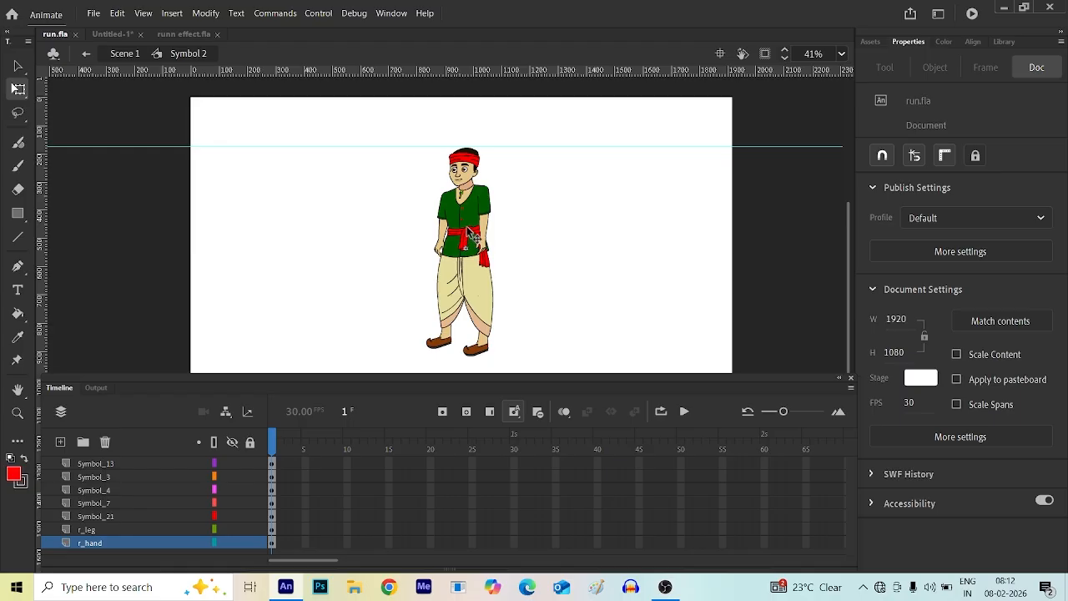
pyautogui.scroll(1, 452, 201)
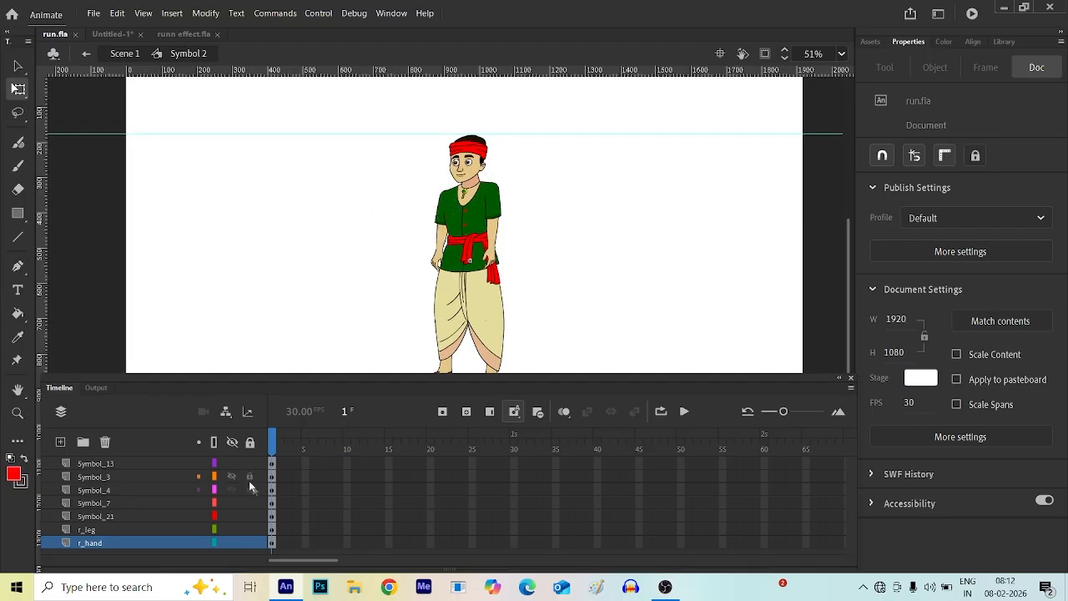
pyautogui.click(723, 449)
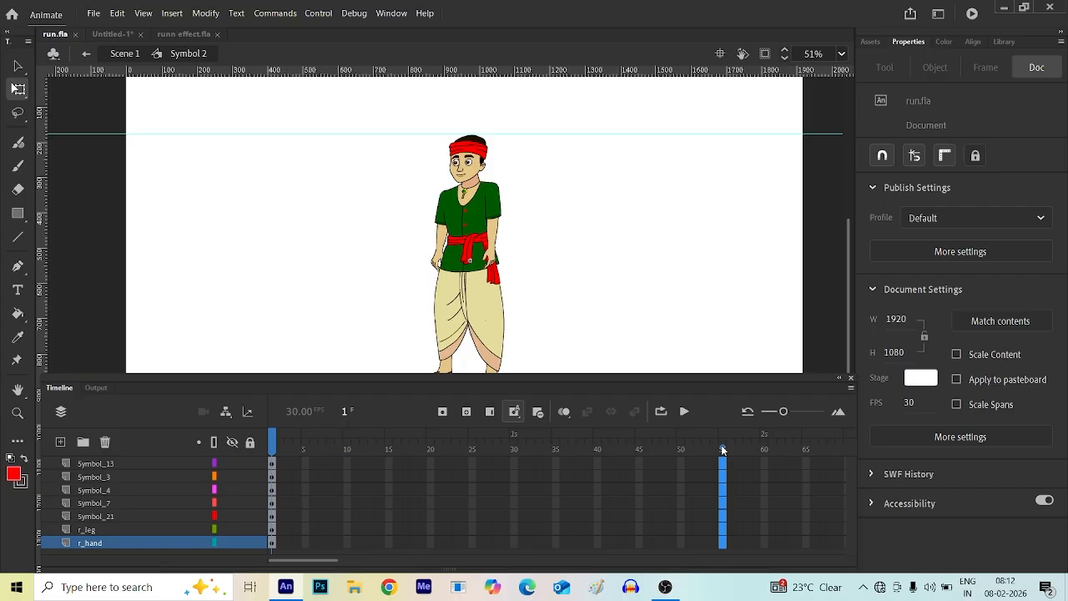
pyautogui.press('F5')
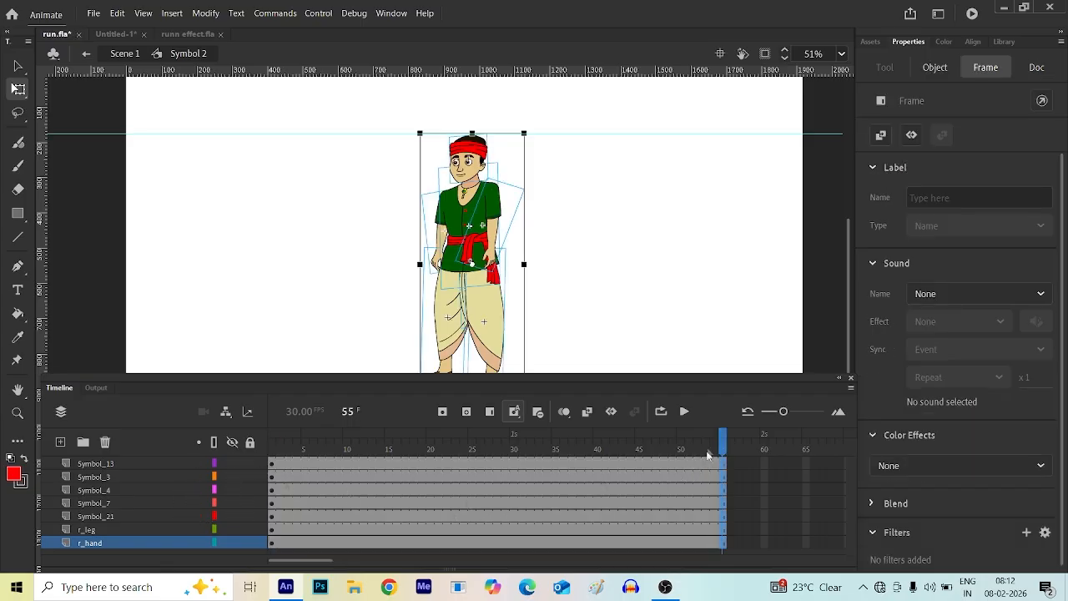
pyautogui.moveTo(723, 440); pyautogui.dragTo(261, 465)
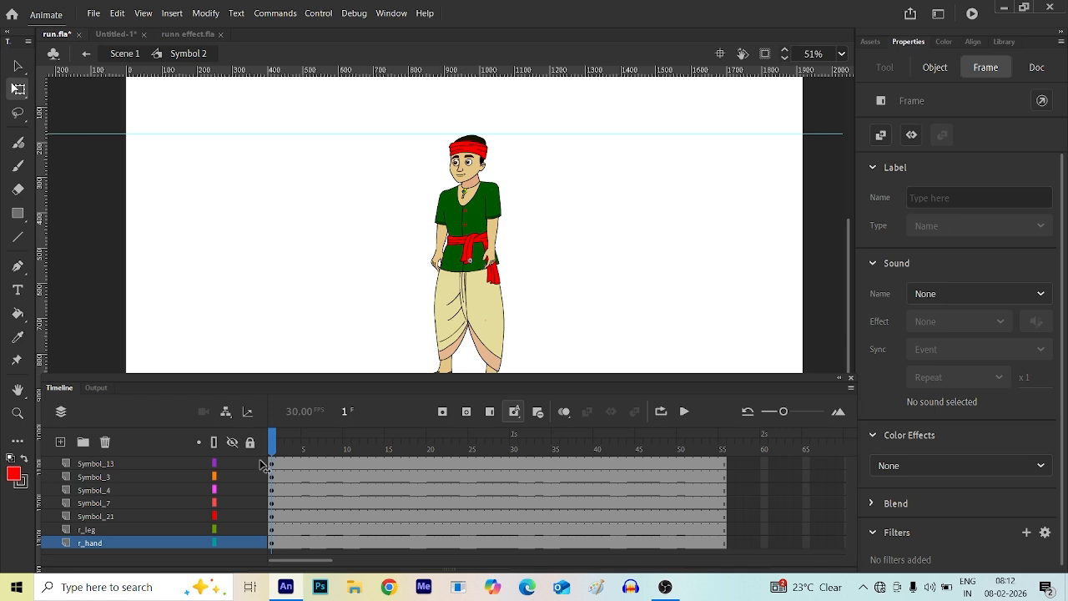
# - Rotate the r_hand arm about the shoulder so it swings outward, away from the character's body
pyautogui.click(332, 288)
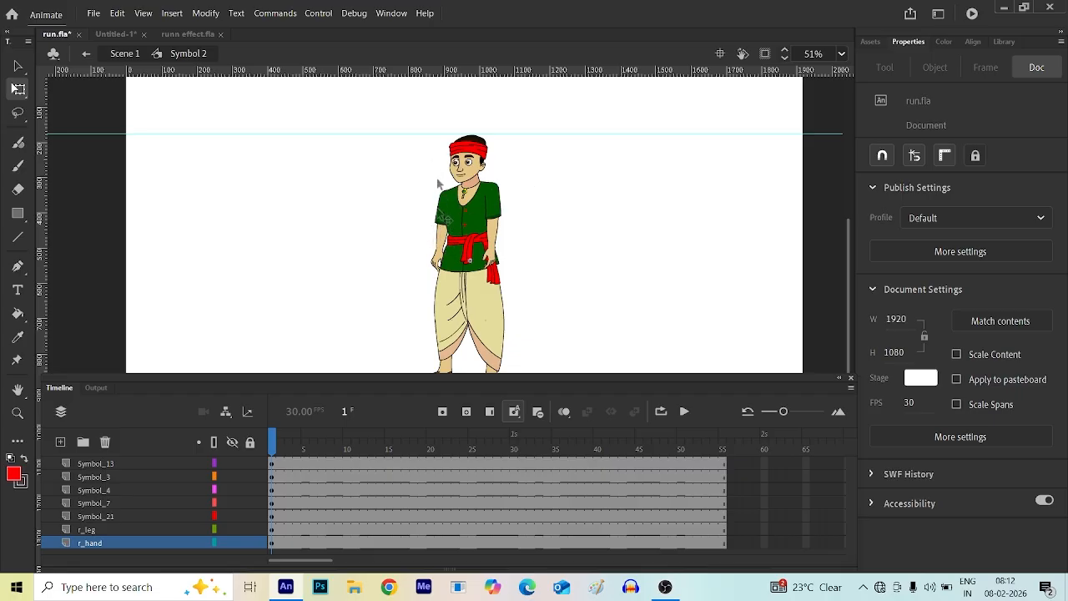
pyautogui.click(445, 237)
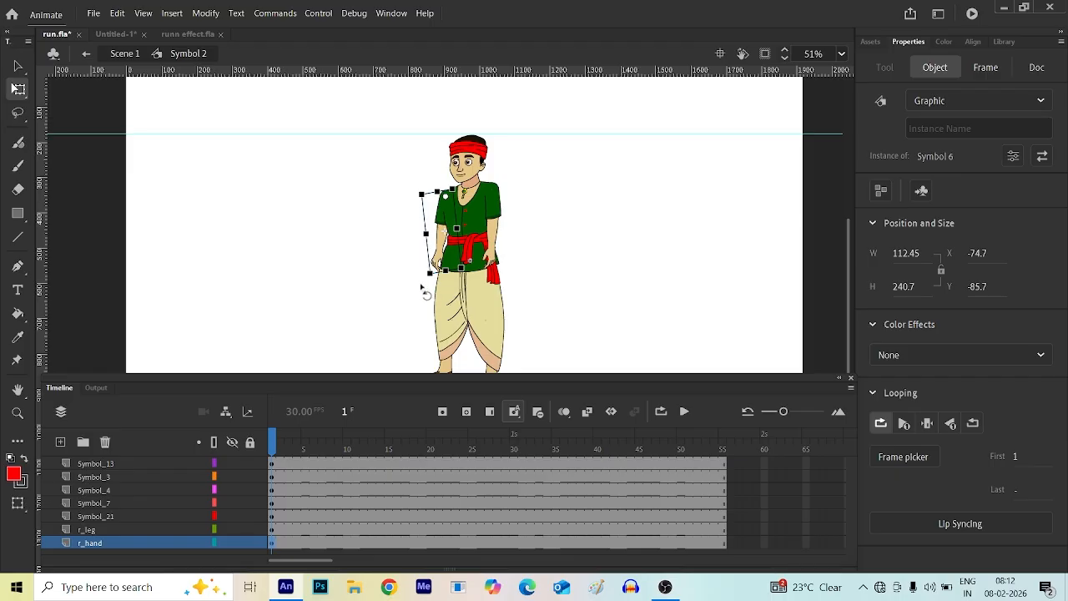
pyautogui.moveTo(432, 285); pyautogui.dragTo(388, 246)
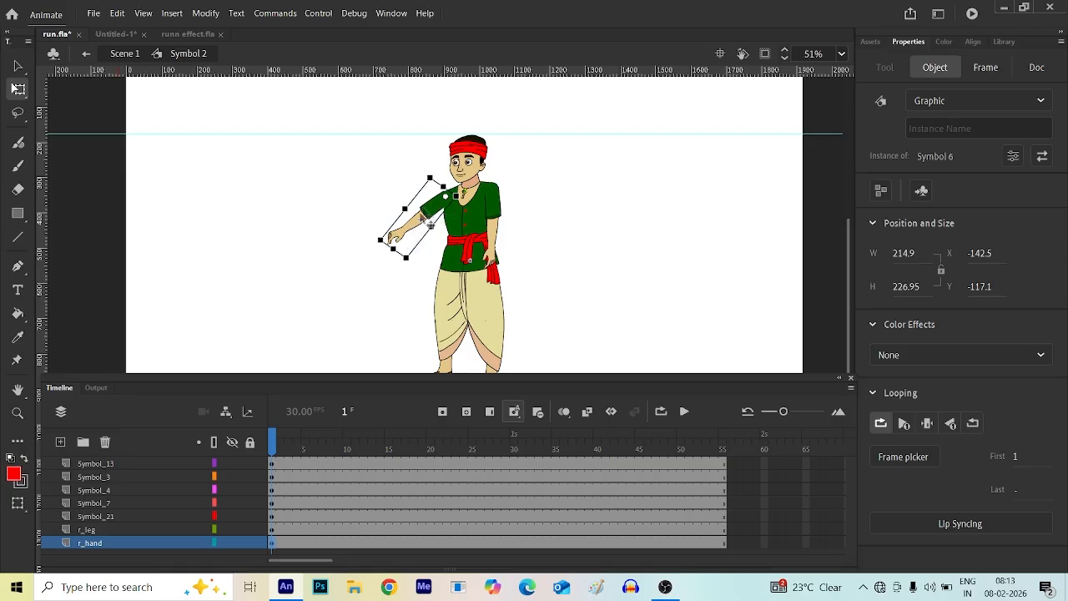
# - Inside the r_hand arm symbol, move the forearm and hand's shared pivot to the elbow and rotate them upward
pyautogui.doubleClick(419, 225)
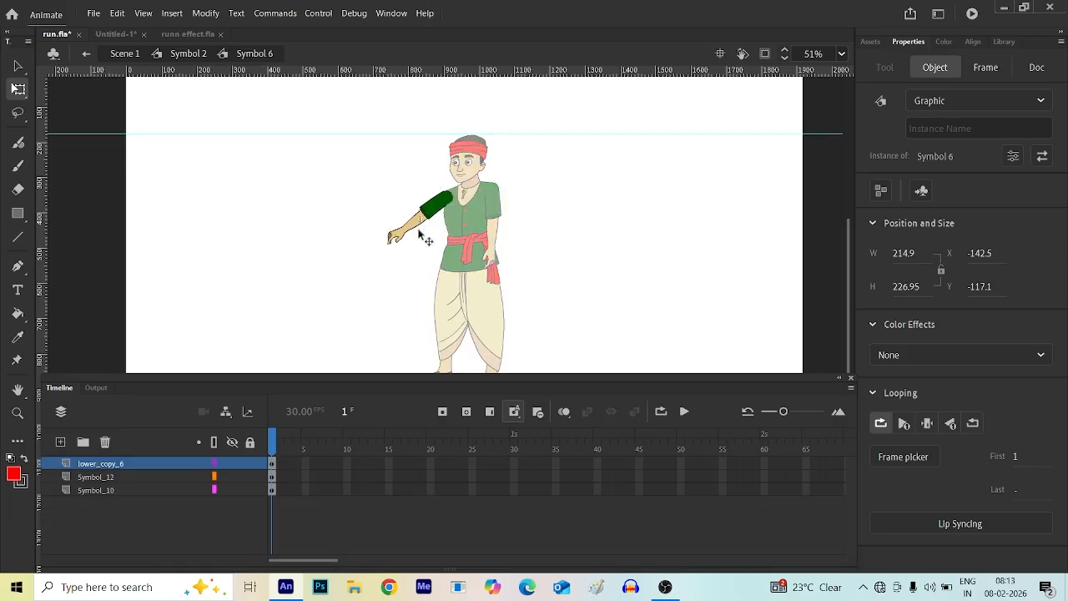
pyautogui.click(433, 205)
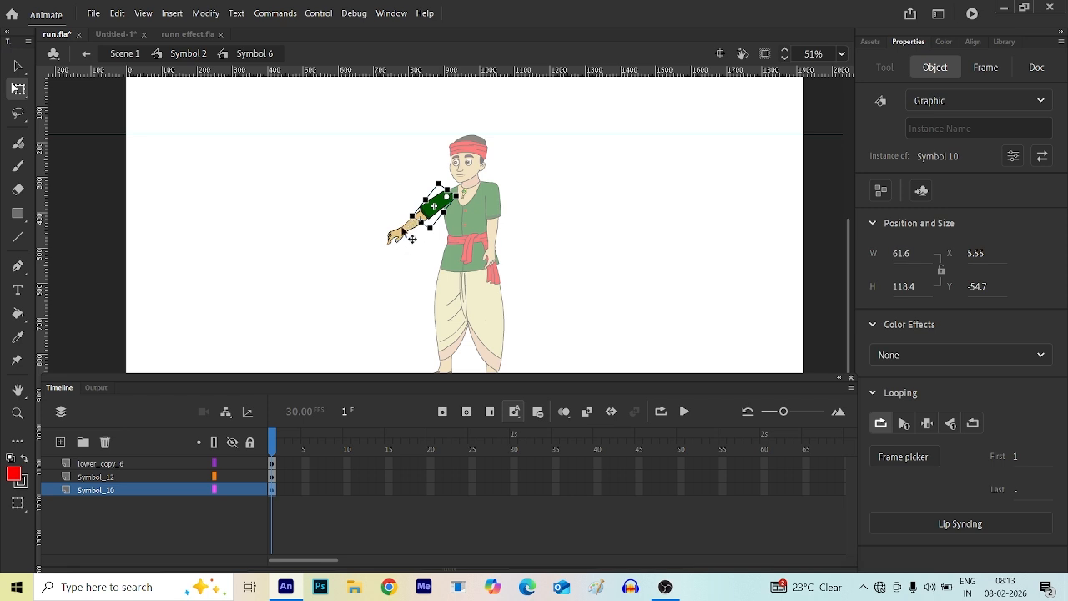
pyautogui.scroll(4, 415, 235)
pyautogui.click(423, 239)
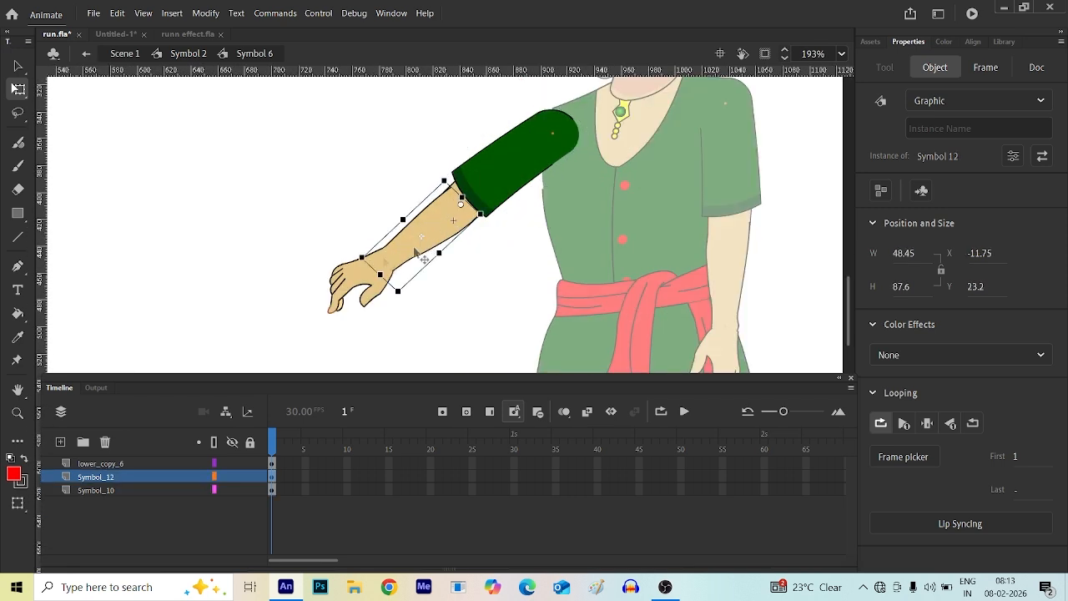
pyautogui.click(362, 275)
pyautogui.scroll(-2, 397, 214)
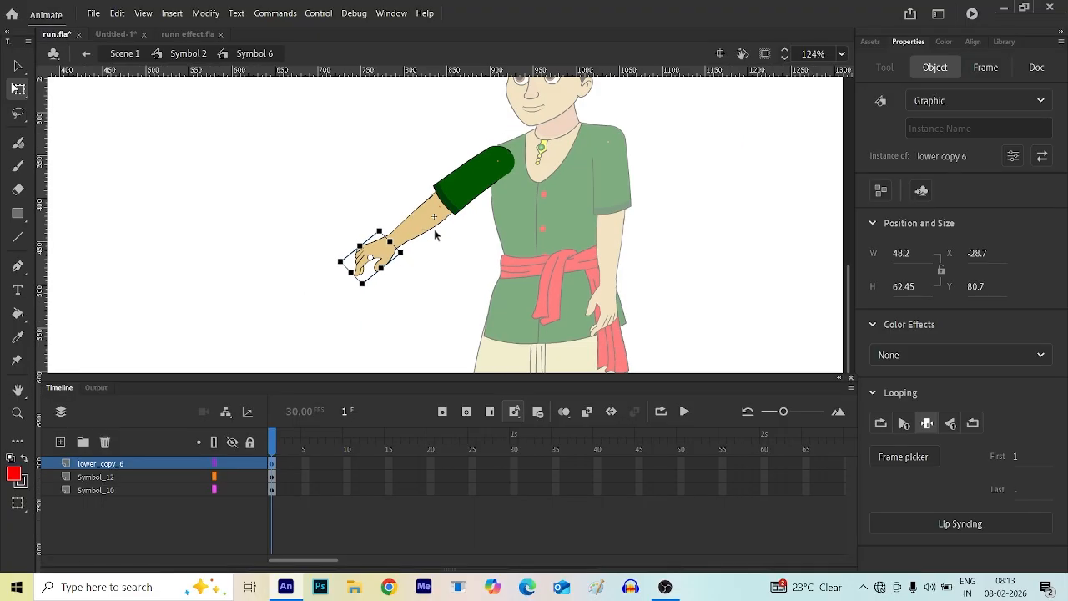
pyautogui.click(428, 236)
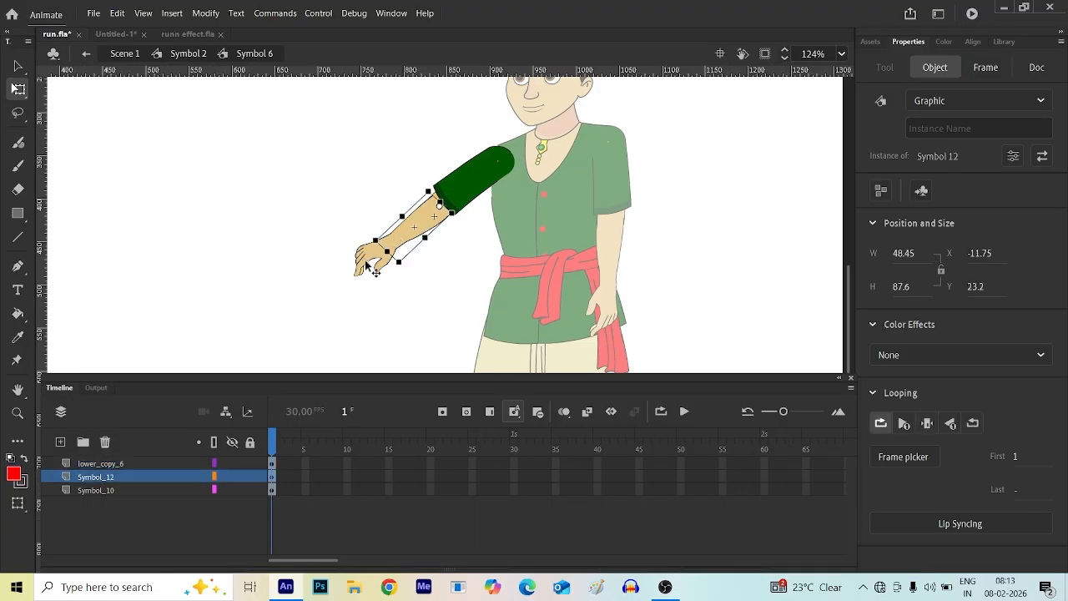
pyautogui.click(396, 241)
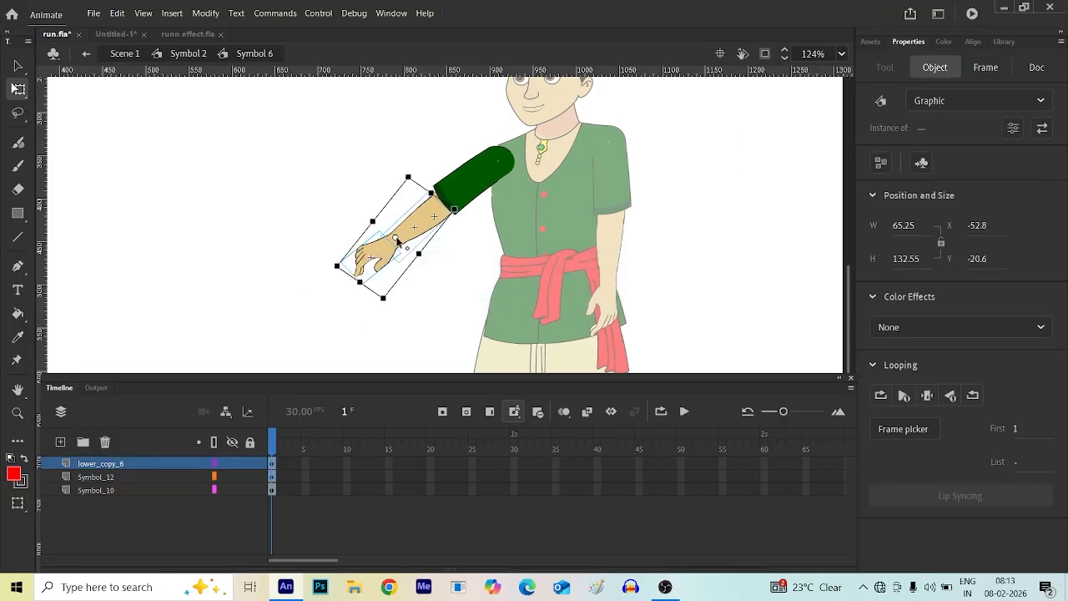
pyautogui.moveTo(395, 237); pyautogui.dragTo(439, 206)
pyautogui.moveTo(332, 268); pyautogui.dragTo(340, 152)
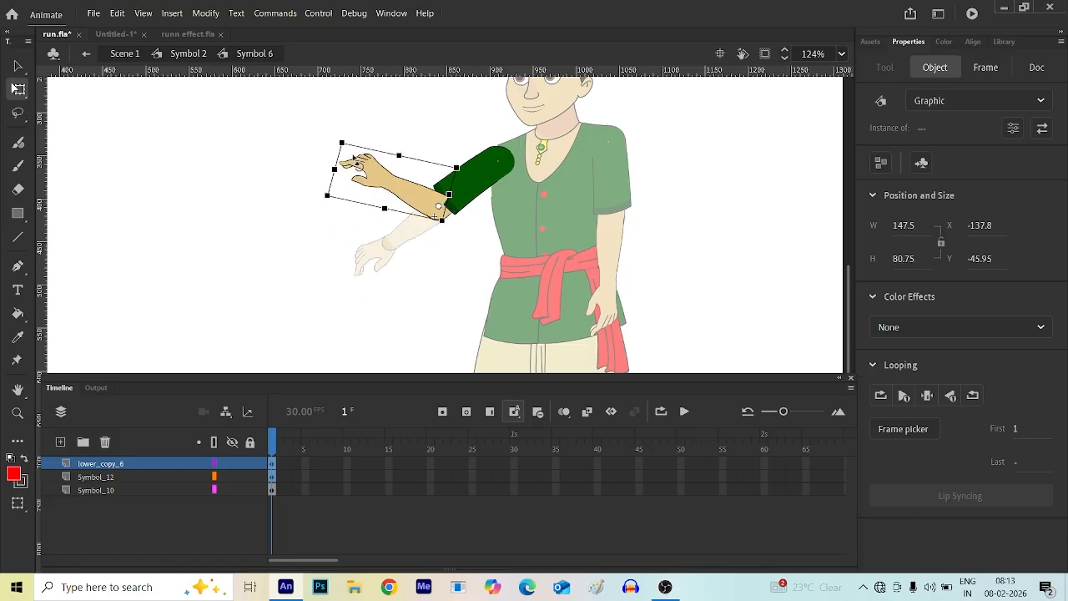
pyautogui.click(345, 262)
# - Check the hand symbol's frames, set the hand's first looping frame to 3 for a fist, and return to Symbol 2
pyautogui.click(372, 176)
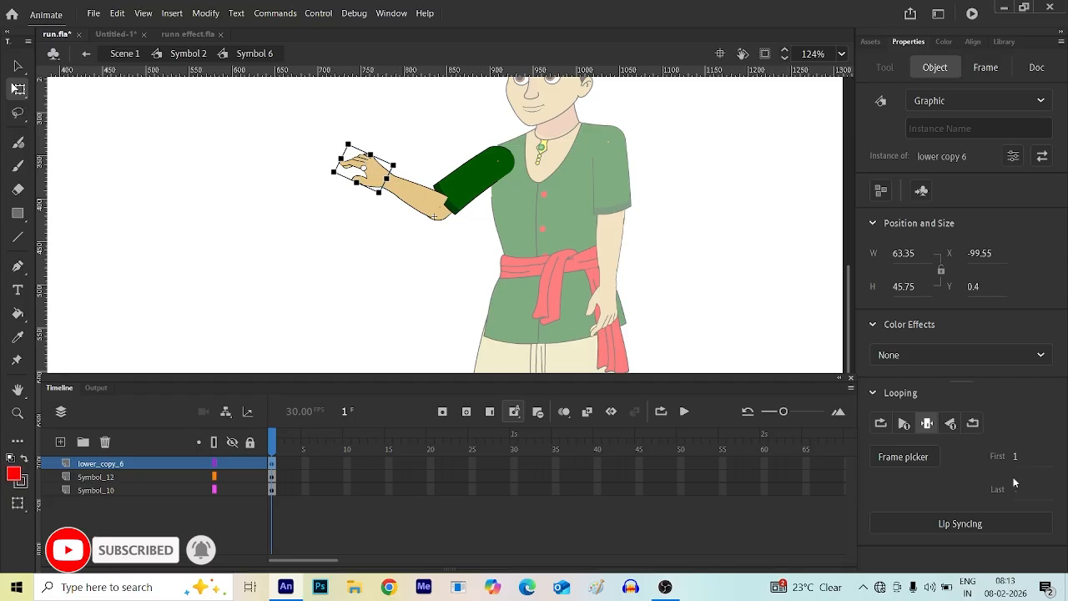
pyautogui.doubleClick(357, 165)
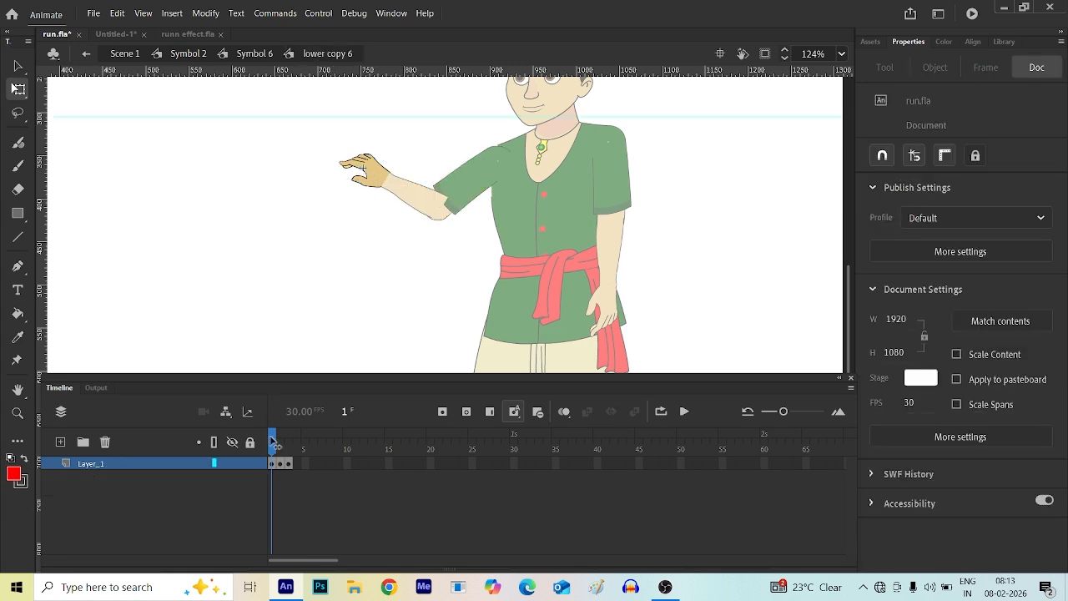
pyautogui.moveTo(271, 442)
pyautogui.mouseDown()
pyautogui.moveTo(292, 445)
pyautogui.moveTo(272, 442)
pyautogui.mouseUp()
pyautogui.click(87, 55)
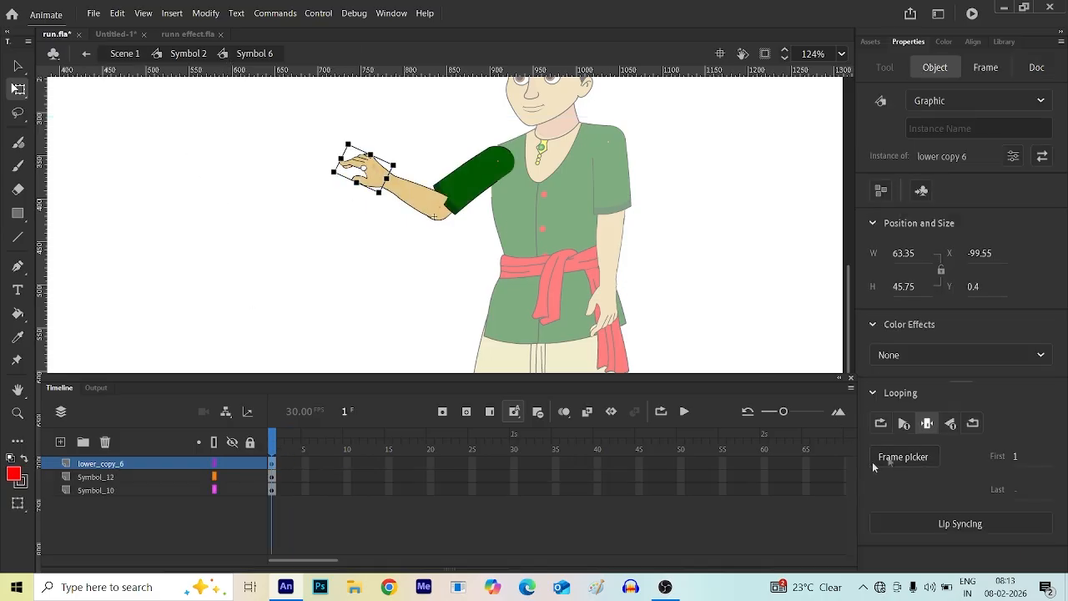
pyautogui.click(1014, 458)
pyautogui.write('3')
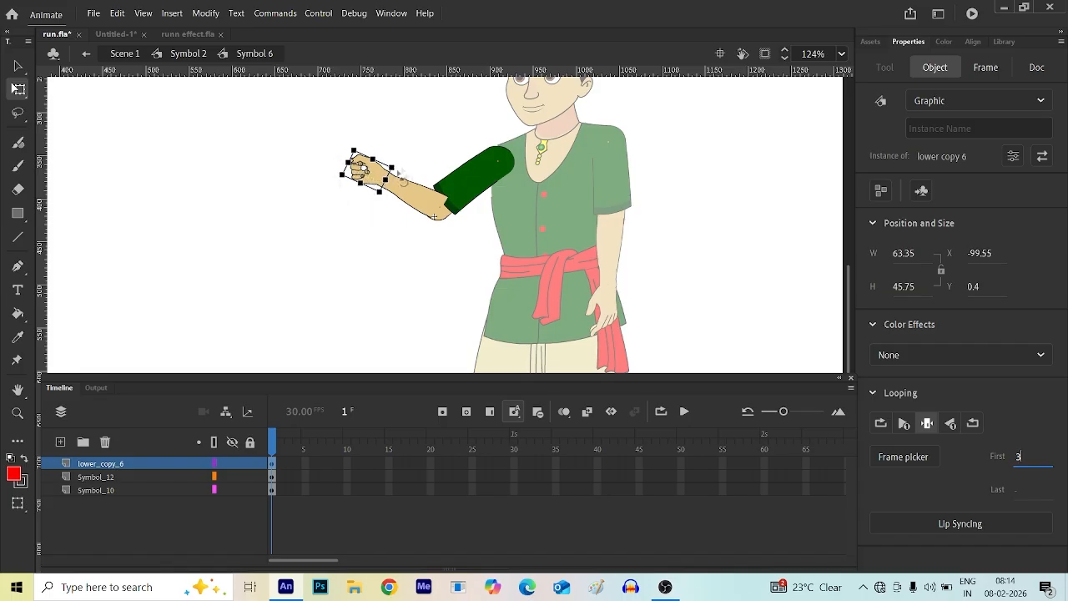
pyautogui.click(86, 56)
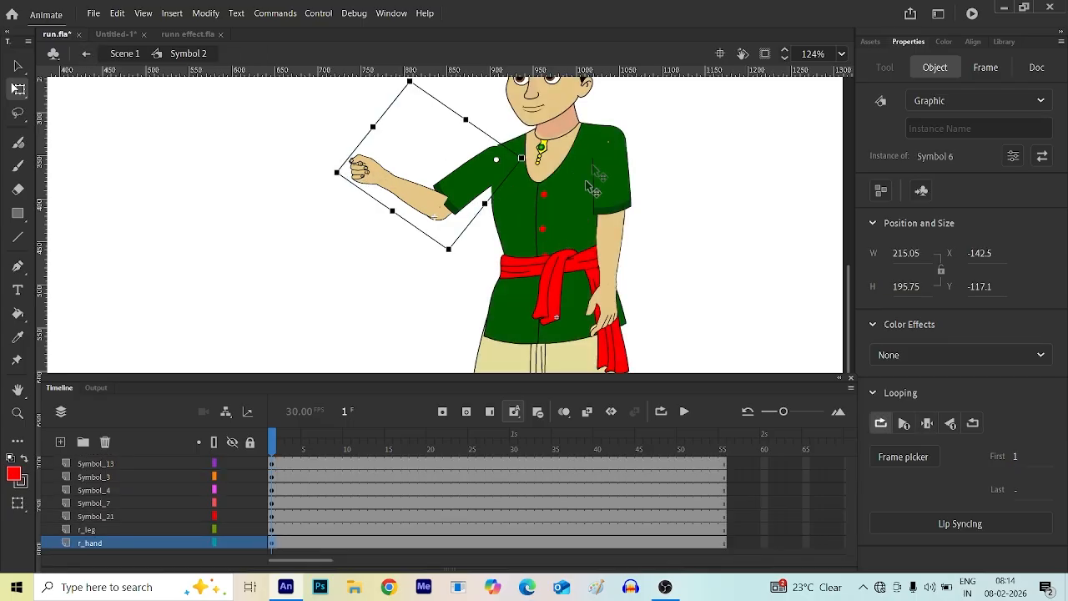
# - Swing the other arm (Symbol 13) outward from the shoulder and bend its forearm and hand across the waist
pyautogui.click(614, 186)
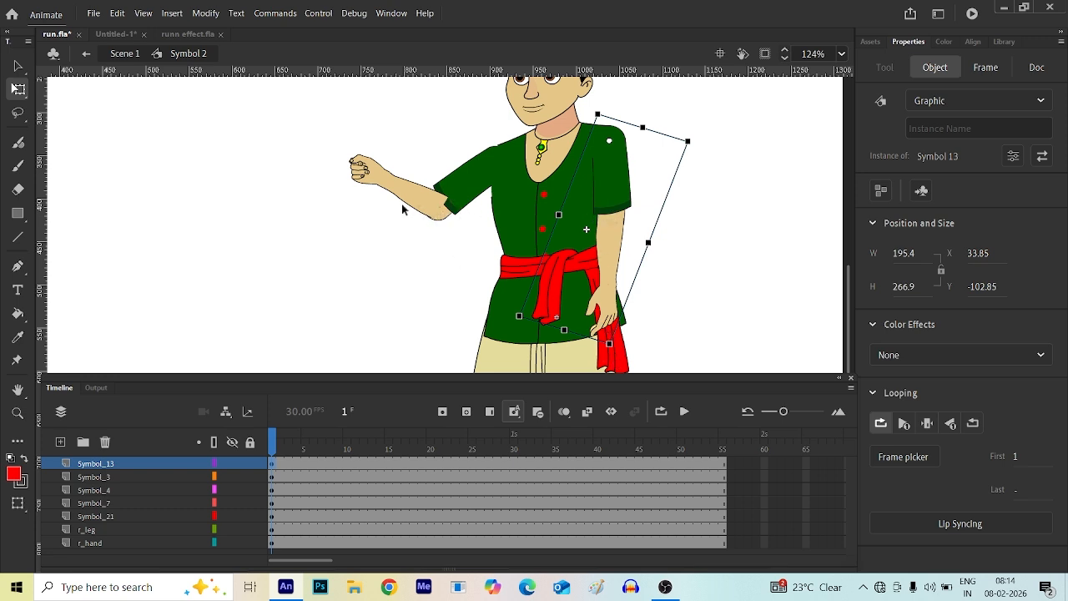
pyautogui.moveTo(618, 361); pyautogui.dragTo(641, 252)
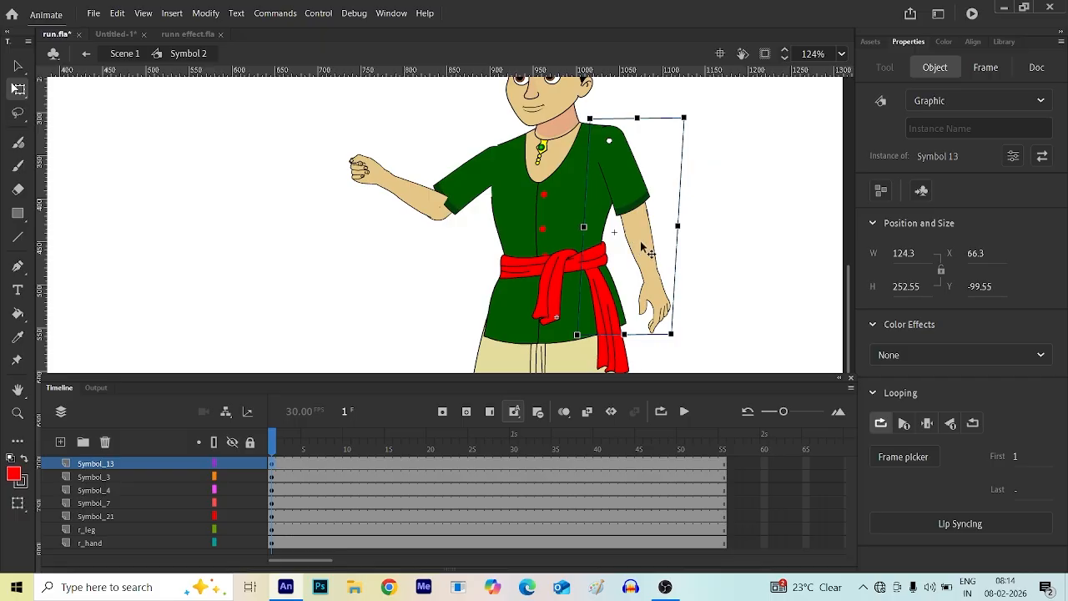
pyautogui.doubleClick(641, 247)
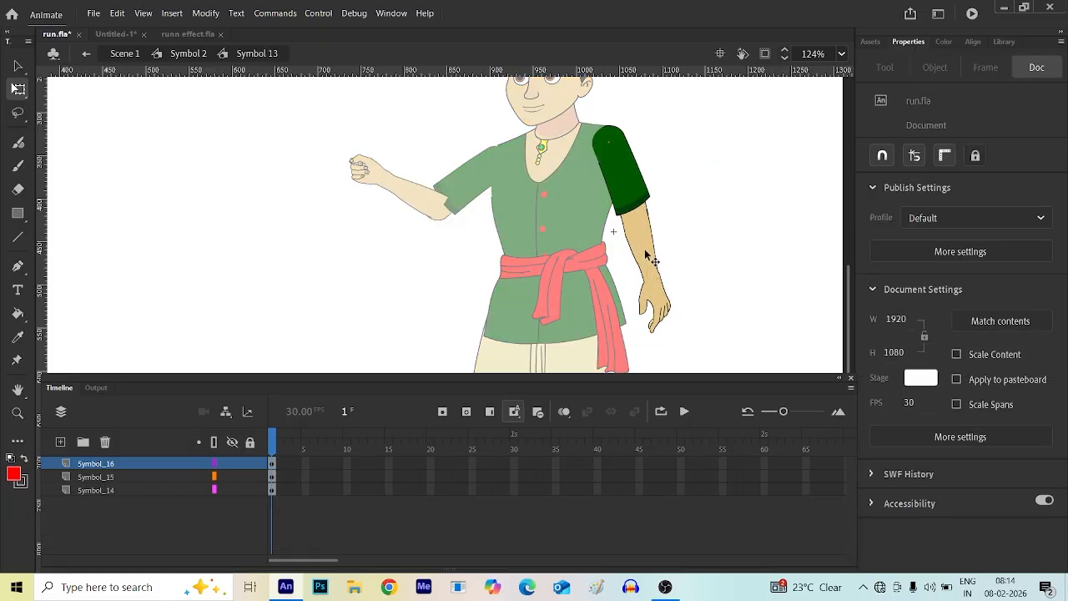
pyautogui.click(650, 257)
pyautogui.keyDown('shift'); pyautogui.click(645, 273); pyautogui.keyUp('shift')
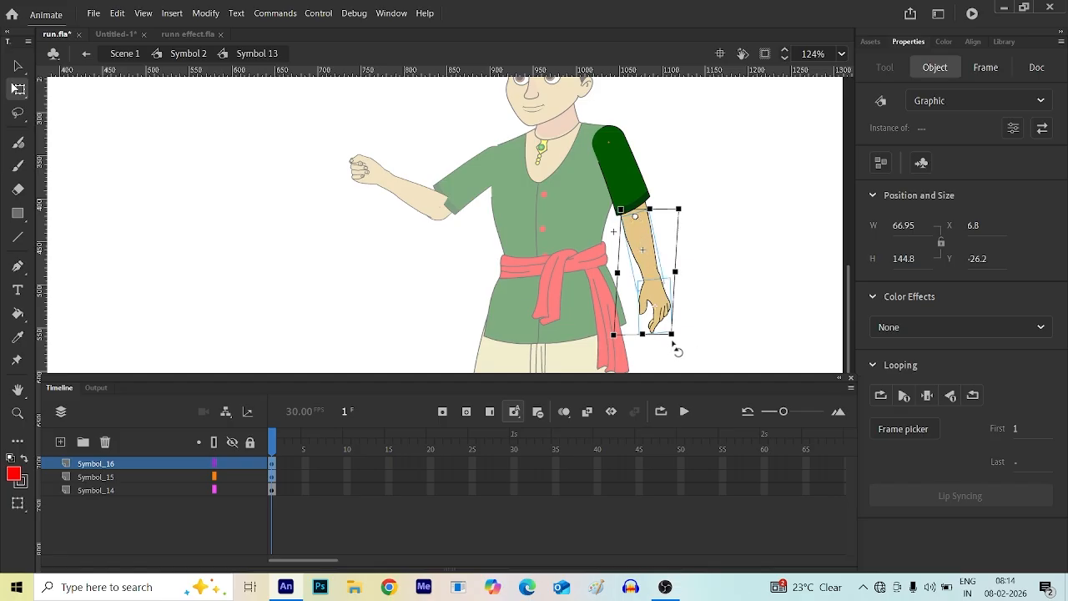
pyautogui.moveTo(674, 344); pyautogui.dragTo(534, 285)
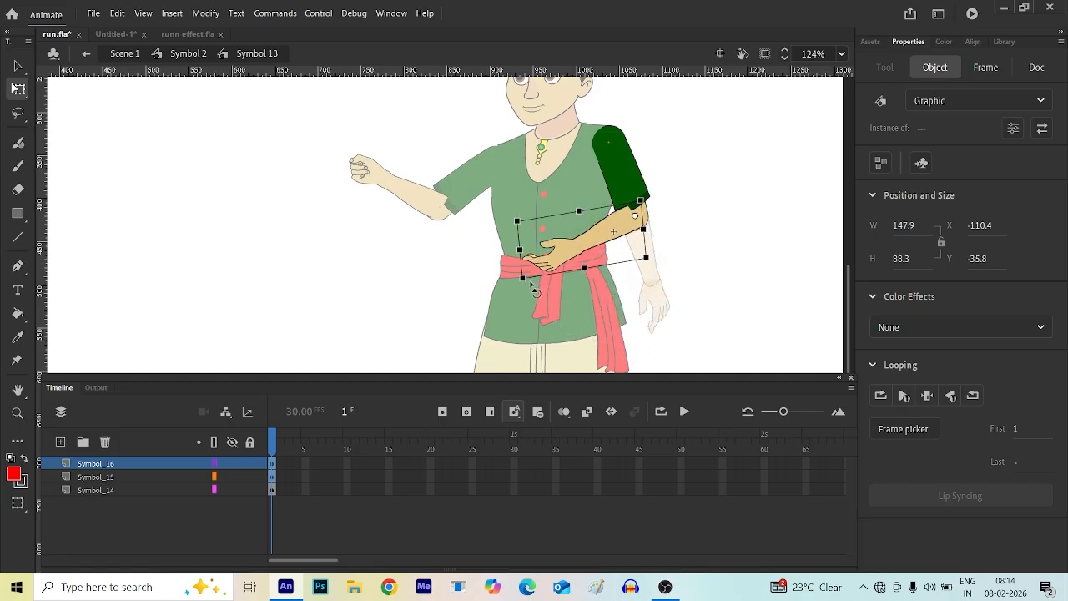
pyautogui.click(723, 284)
# - Set the first looping frame of Symbol 13's hand to 3 for a fist and return to Symbol 2
pyautogui.click(562, 261)
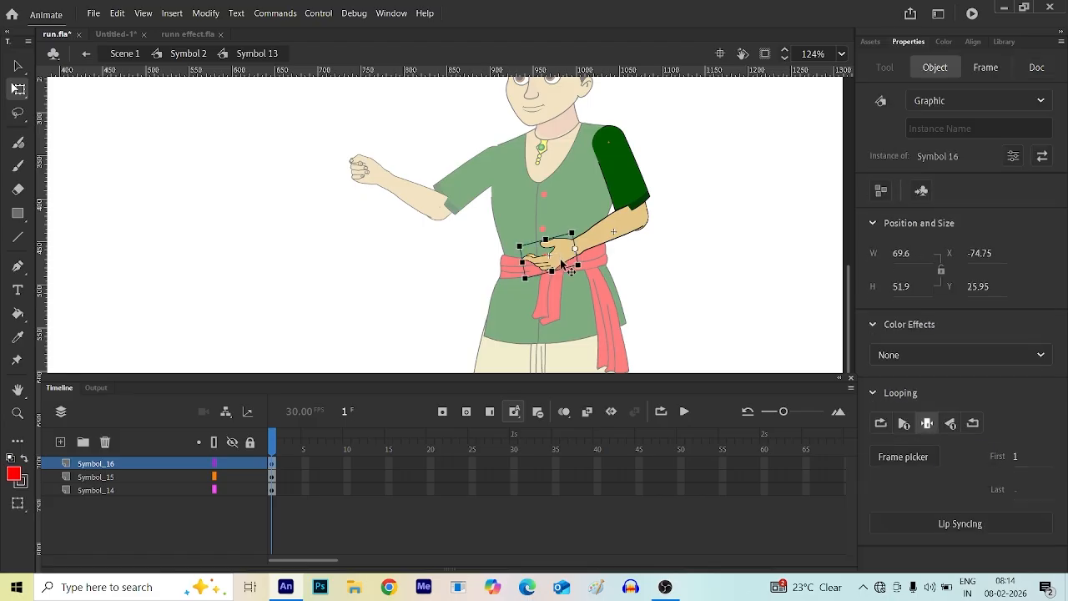
pyautogui.click(1017, 459)
pyautogui.write('3')
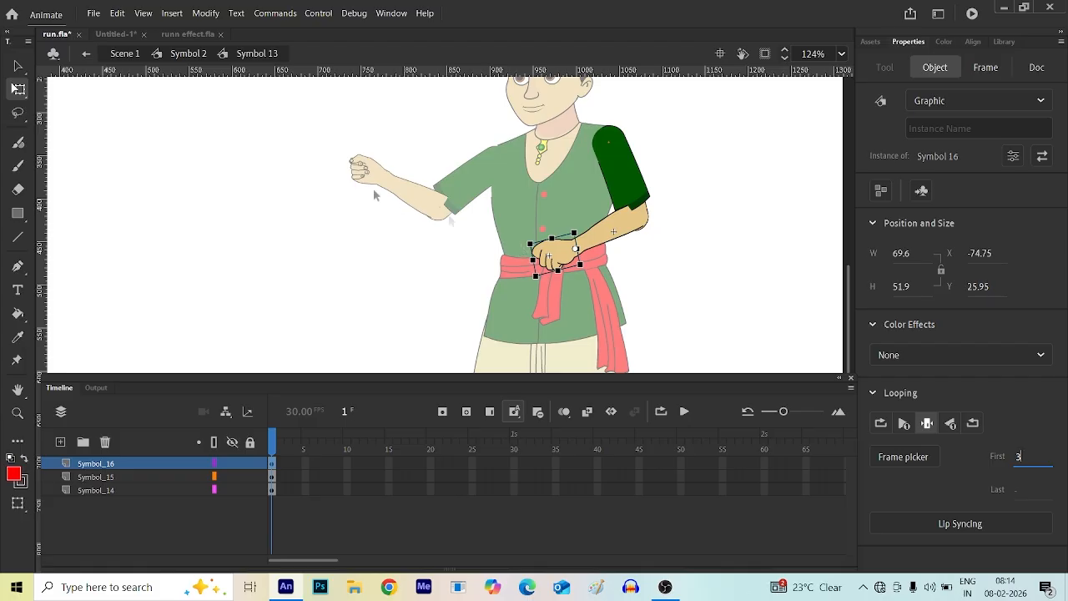
pyautogui.click(85, 55)
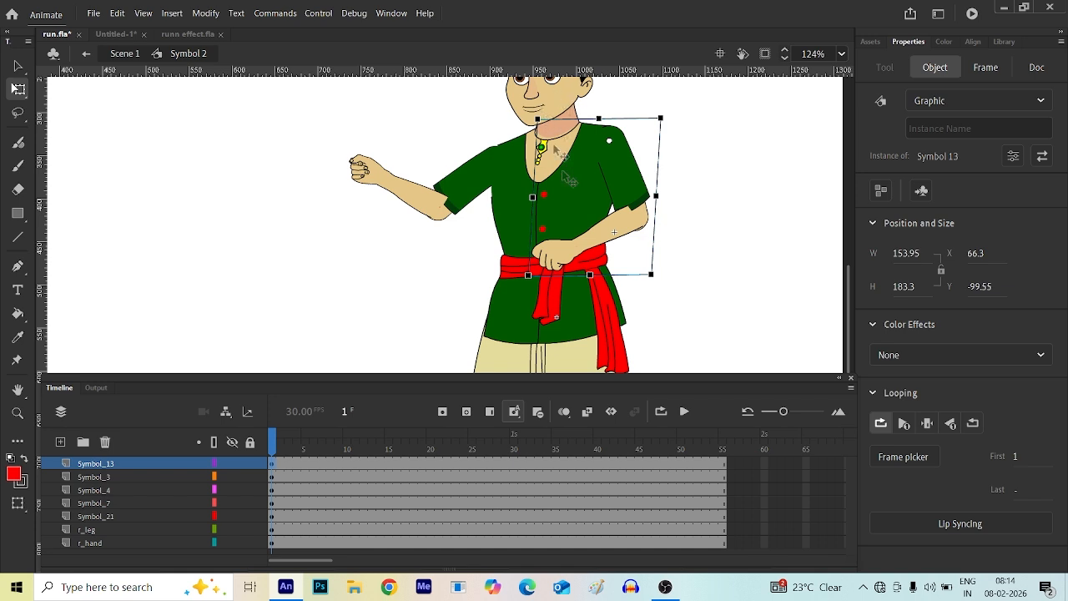
# - Select the head, torso and both arms together, place their pivot at the waist, and rotate them into a slight forward lean
pyautogui.scroll(-3, 596, 215)
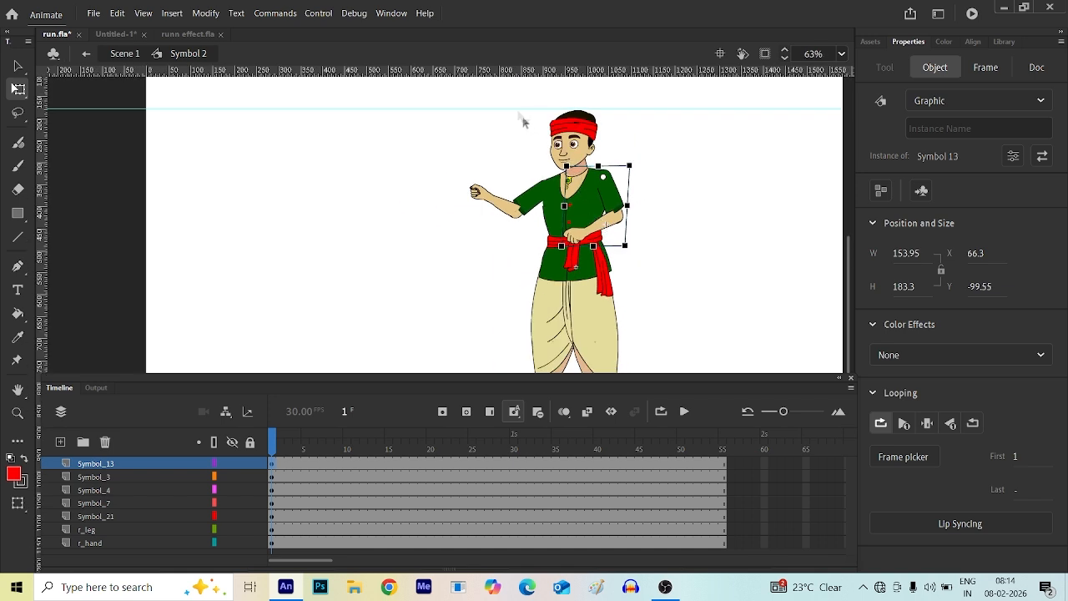
pyautogui.moveTo(508, 95); pyautogui.dragTo(649, 200)
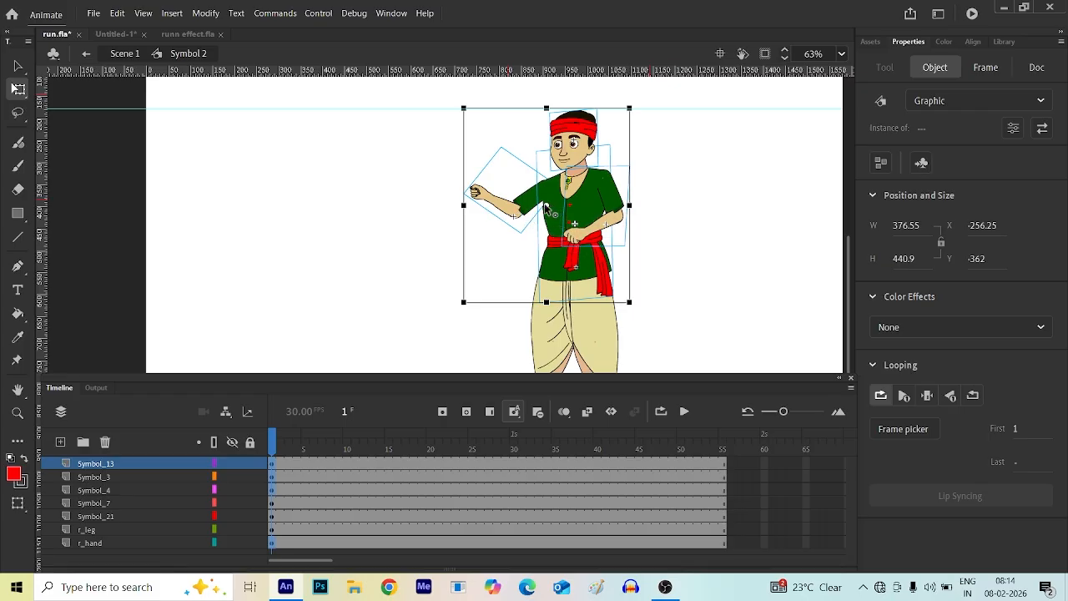
pyautogui.moveTo(546, 205); pyautogui.dragTo(571, 275)
pyautogui.moveTo(506, 109)
pyautogui.mouseDown()
pyautogui.moveTo(489, 109)
pyautogui.moveTo(490, 119)
pyautogui.mouseUp()
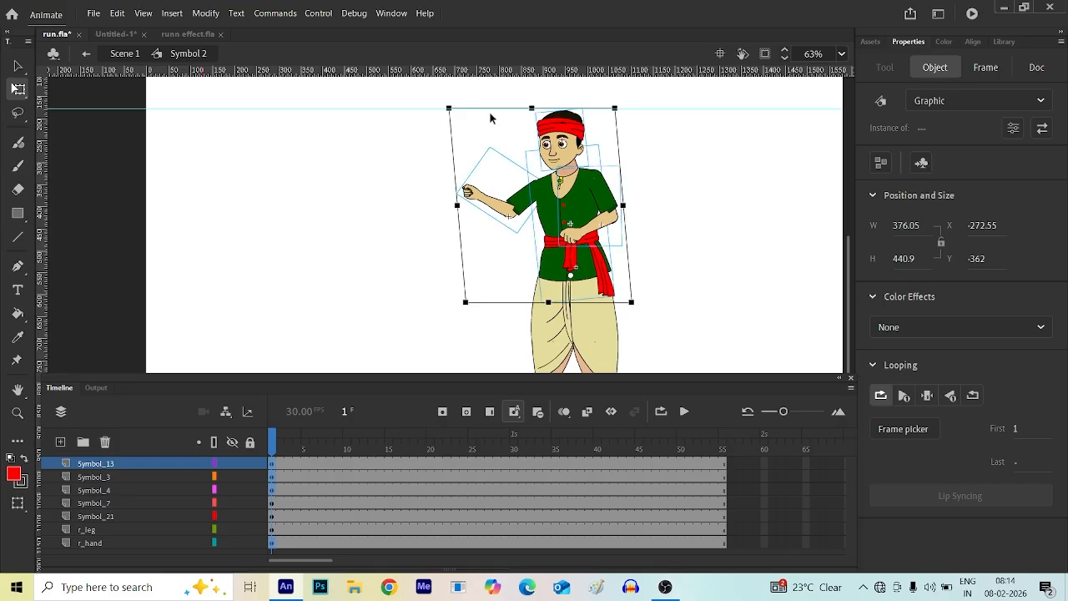
pyautogui.hotkey('ctrl', 'z')
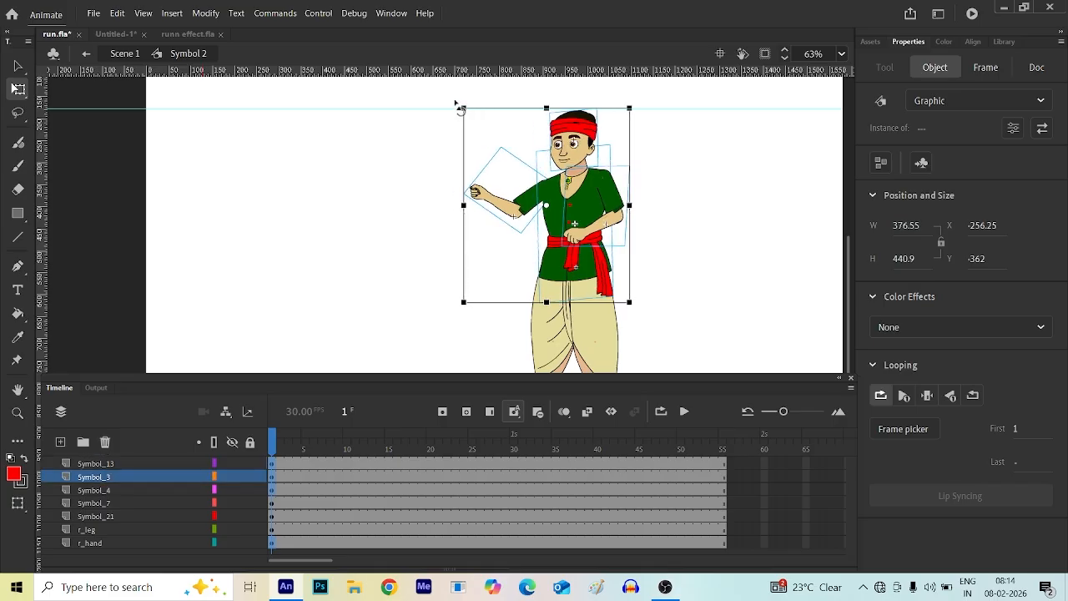
pyautogui.moveTo(454, 104); pyautogui.dragTo(445, 116)
pyautogui.hotkey('ctrl', 'z')
pyautogui.moveTo(451, 106)
pyautogui.mouseDown()
pyautogui.moveTo(432, 119)
pyautogui.moveTo(441, 125)
pyautogui.mouseUp()
pyautogui.click(660, 167)
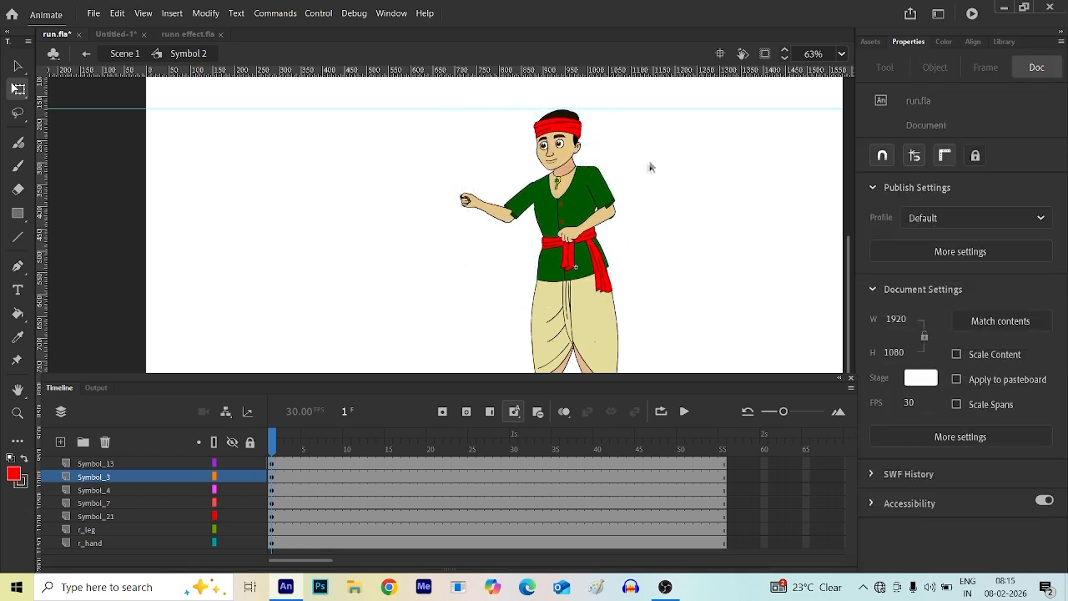
pyautogui.scroll(-3, 572, 230)
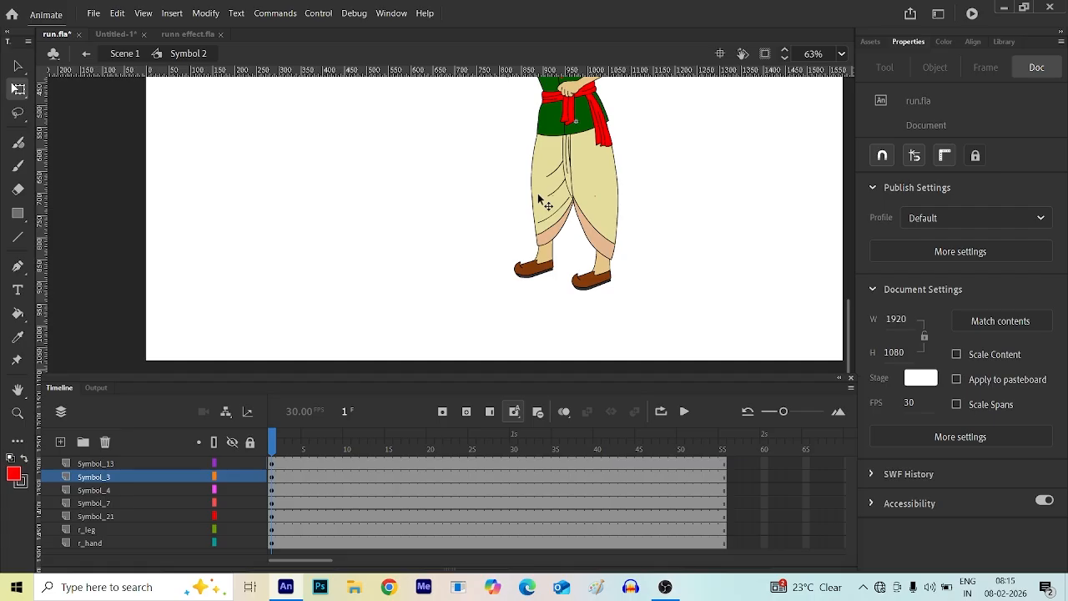
# - Rotate the r_leg forward from the hip, bend its lower leg (Symbol 18) backward at the knee, and return to Symbol 2
pyautogui.click(544, 167)
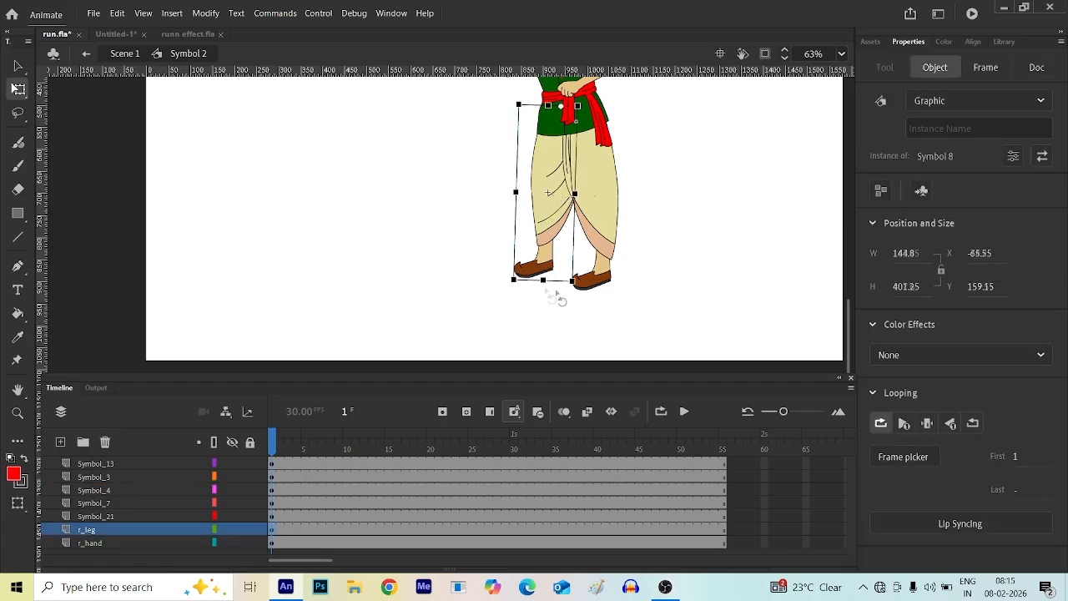
pyautogui.moveTo(558, 295); pyautogui.dragTo(543, 295)
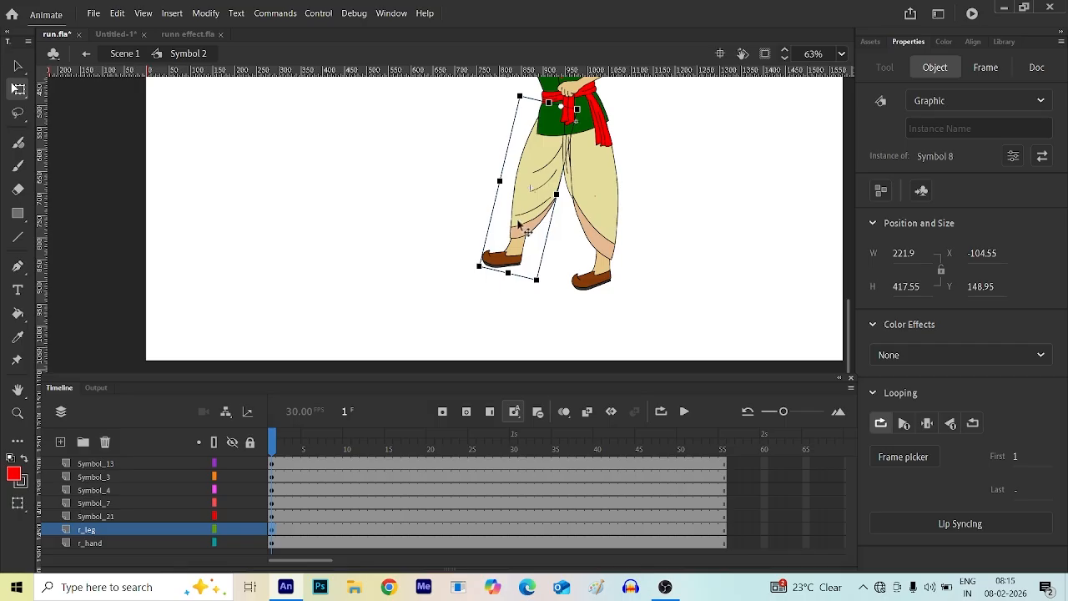
pyautogui.doubleClick(521, 227)
pyautogui.click(525, 227)
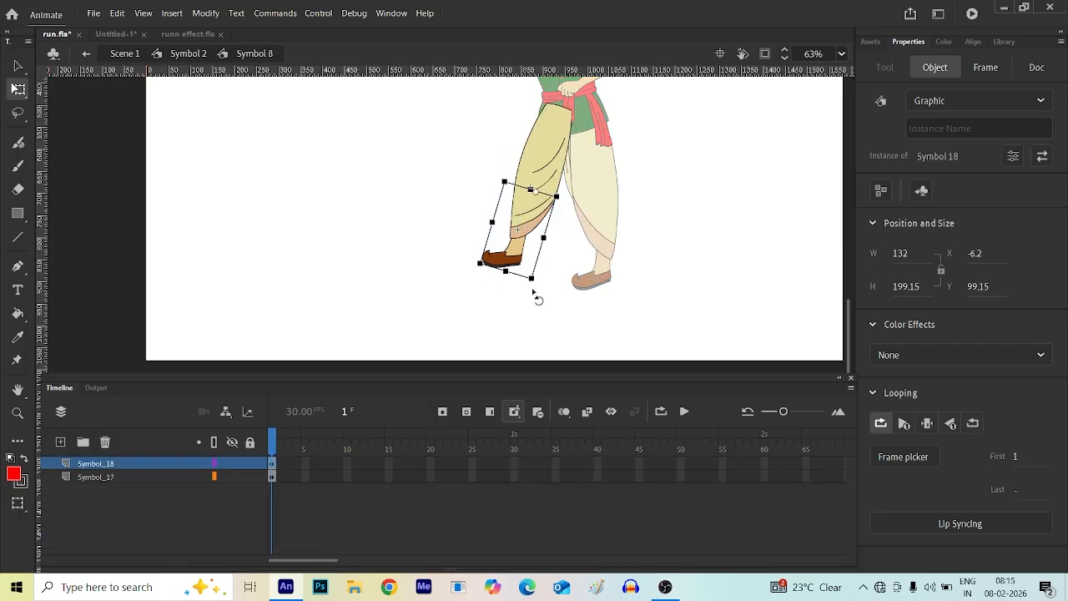
pyautogui.moveTo(534, 287); pyautogui.dragTo(623, 289)
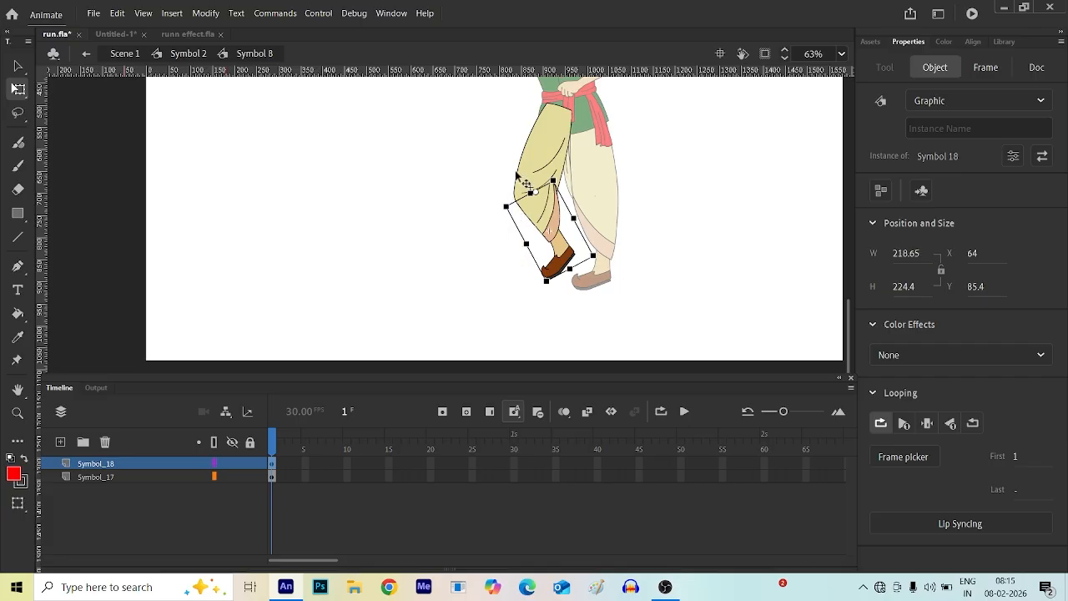
pyautogui.click(86, 53)
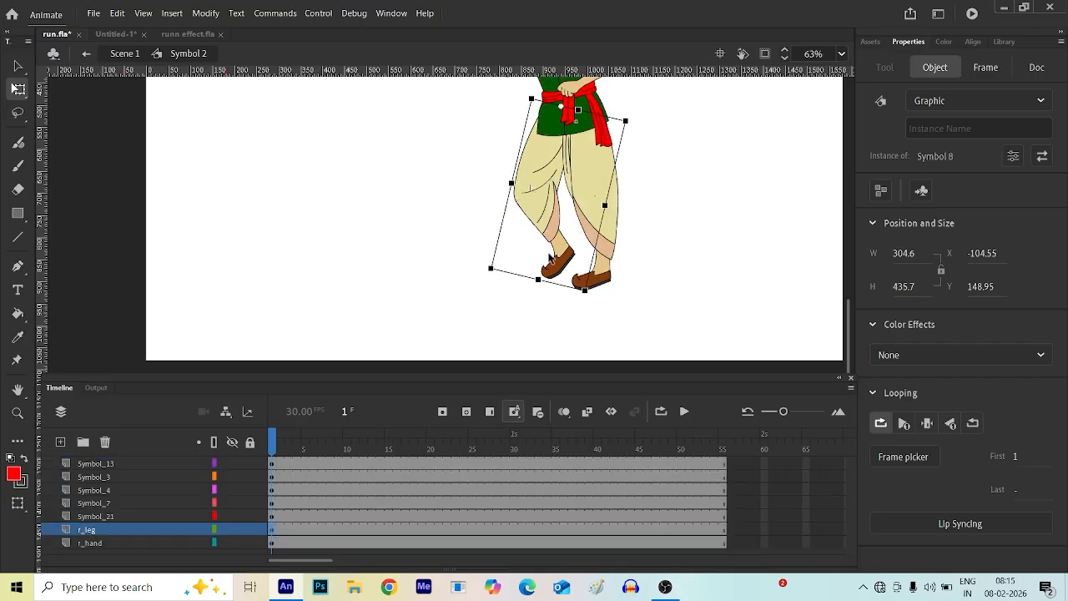
pyautogui.scroll(-2, 393, 238)
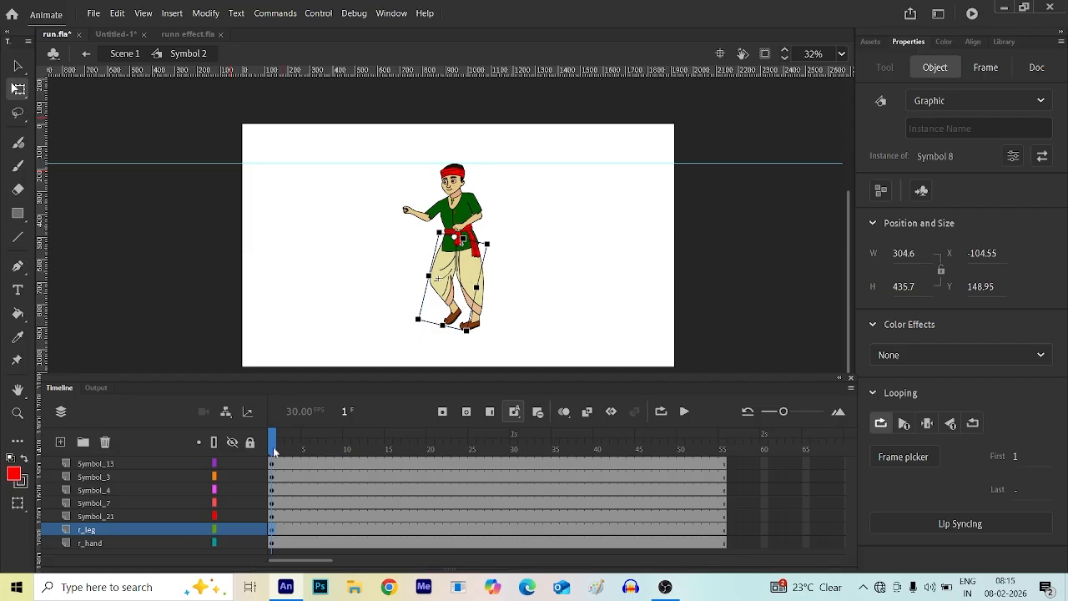
pyautogui.moveTo(274, 448); pyautogui.dragTo(281, 449)
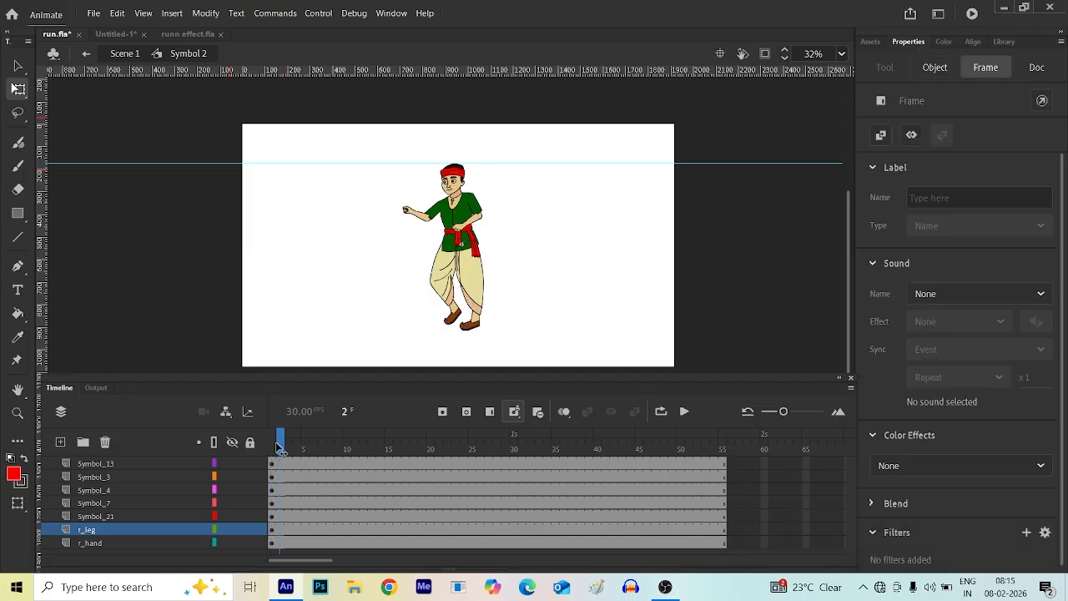
pyautogui.click(375, 236)
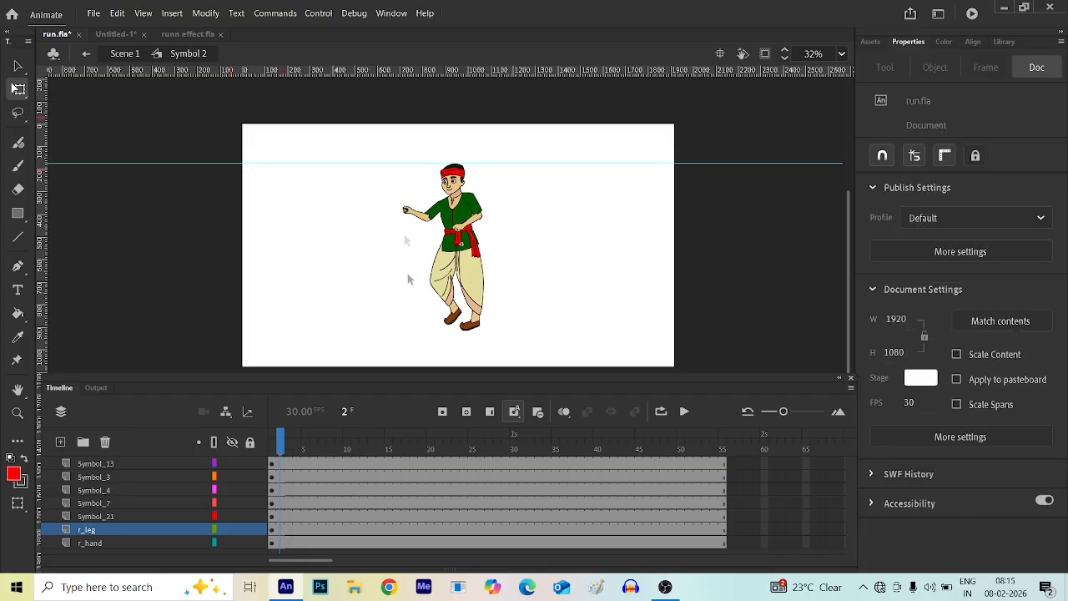
pyautogui.click(273, 443)
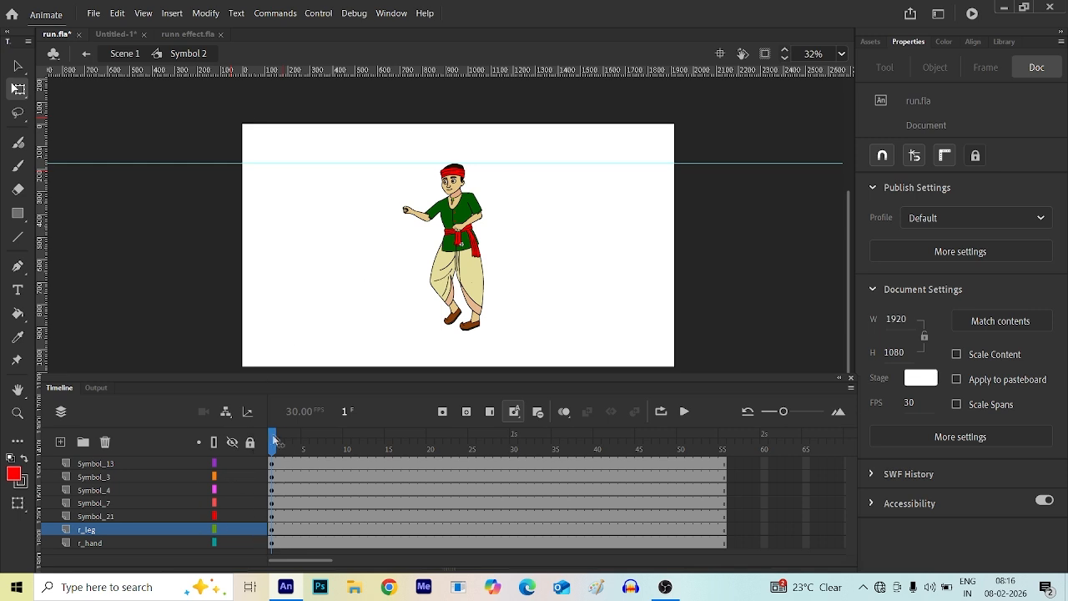
pyautogui.moveTo(273, 439)
pyautogui.mouseDown()
pyautogui.moveTo(296, 443)
pyautogui.moveTo(281, 448)
pyautogui.mouseUp()
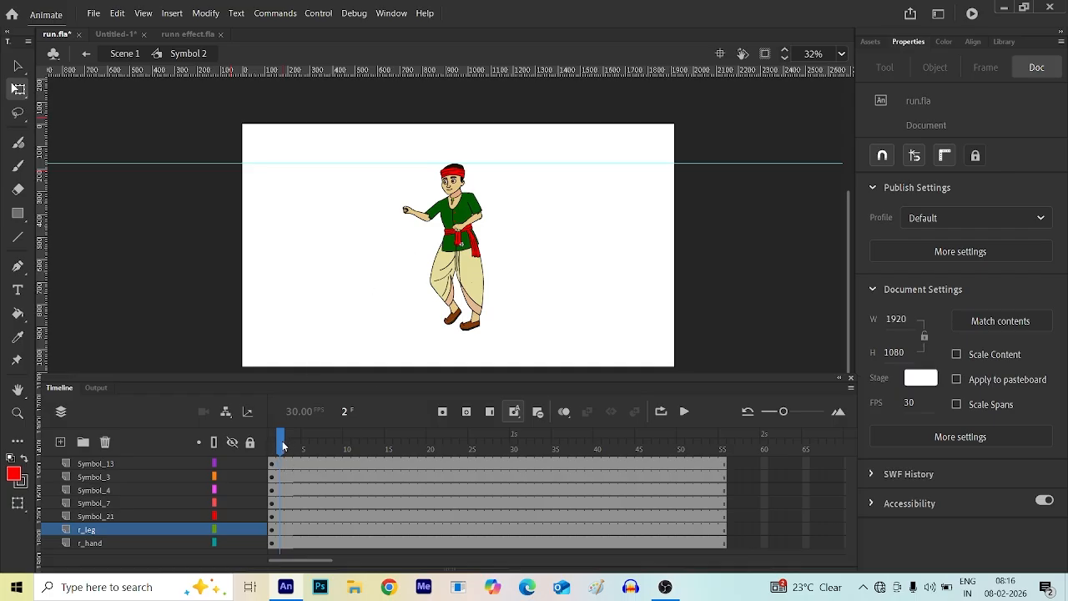
pyautogui.moveTo(280, 448); pyautogui.dragTo(306, 448)
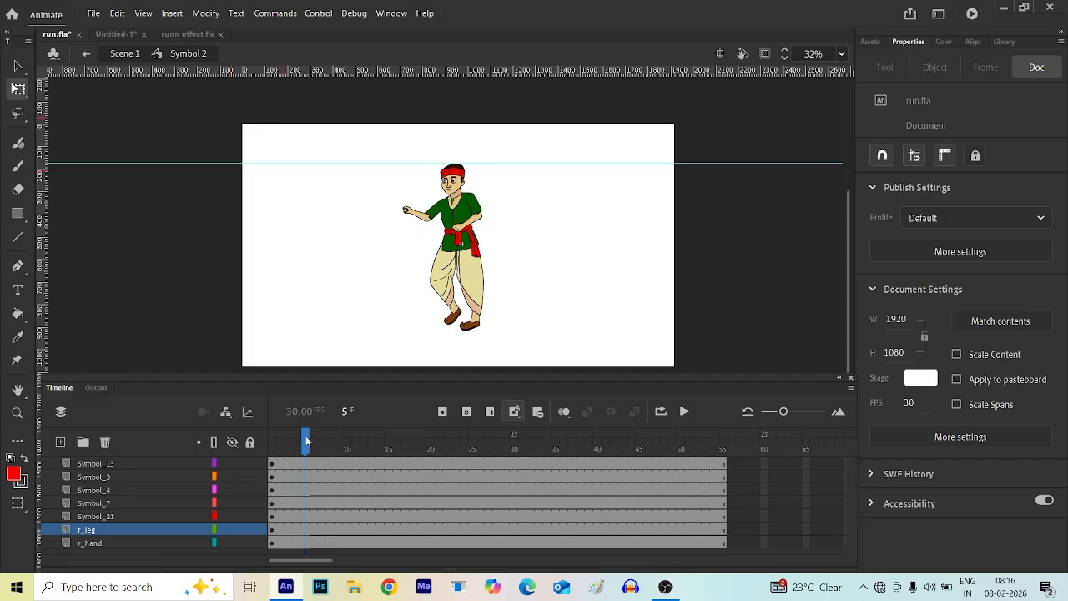
pyautogui.moveTo(307, 441); pyautogui.dragTo(272, 442)
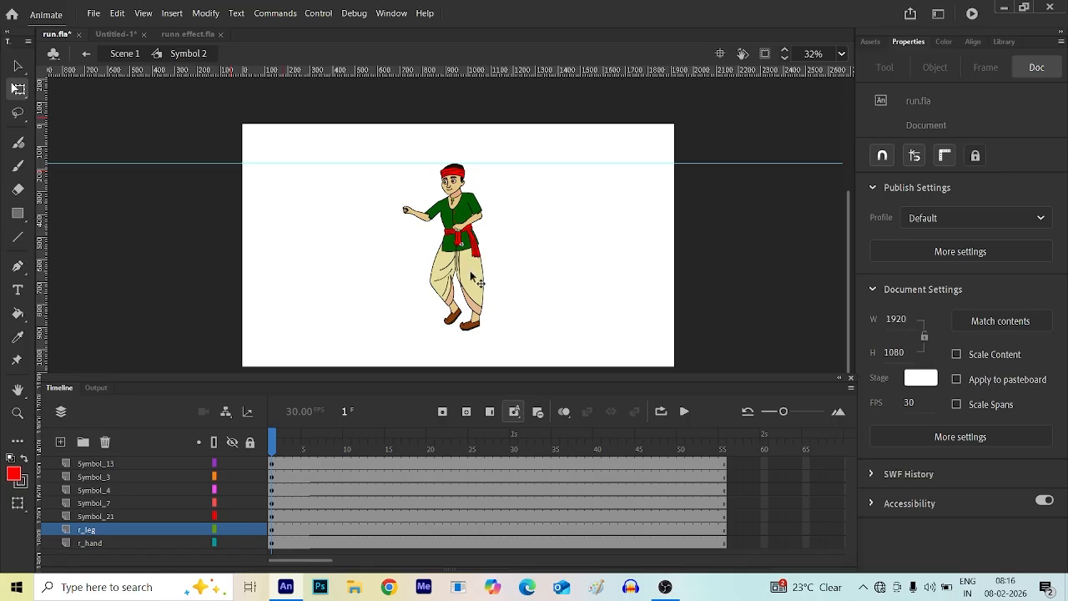
pyautogui.click(348, 440)
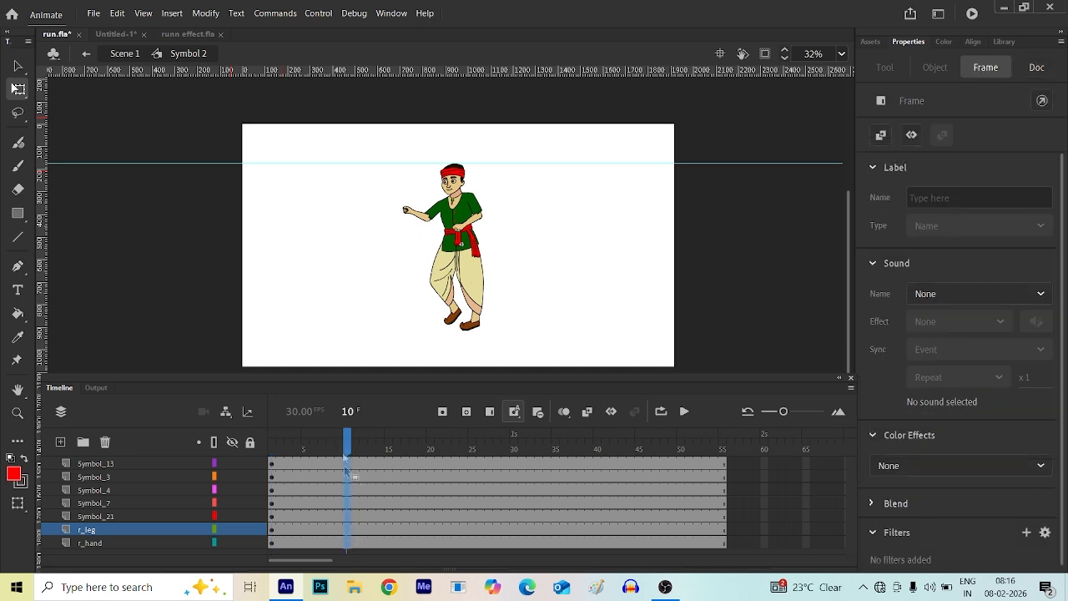
pyautogui.moveTo(348, 440); pyautogui.dragTo(271, 442)
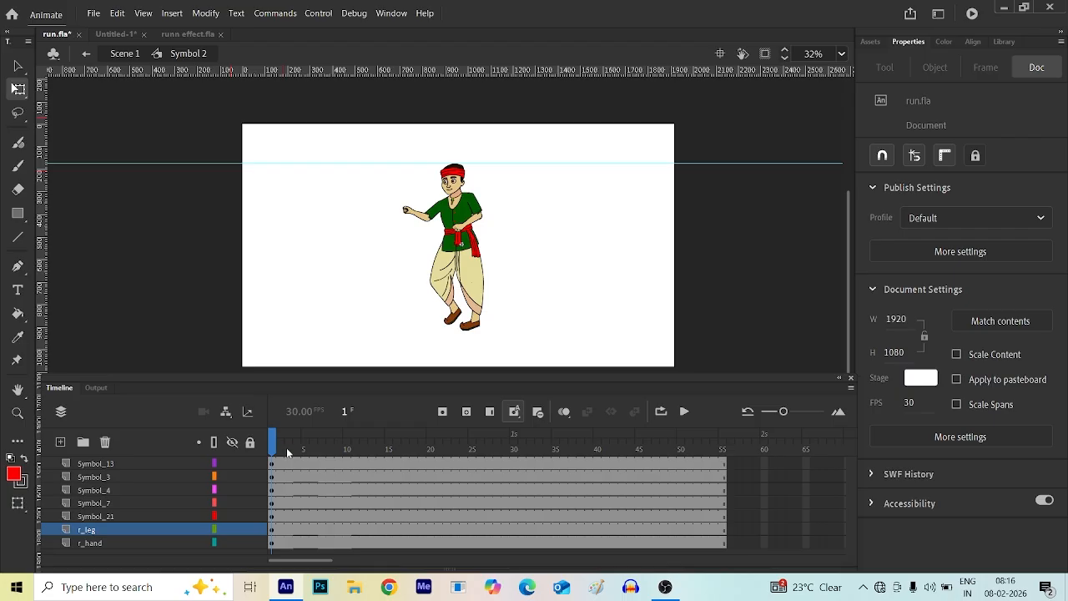
# - Insert keyframes on all character layers at frame 10 and move the whole character horizontally past the stage's left edge
pyautogui.click(346, 446)
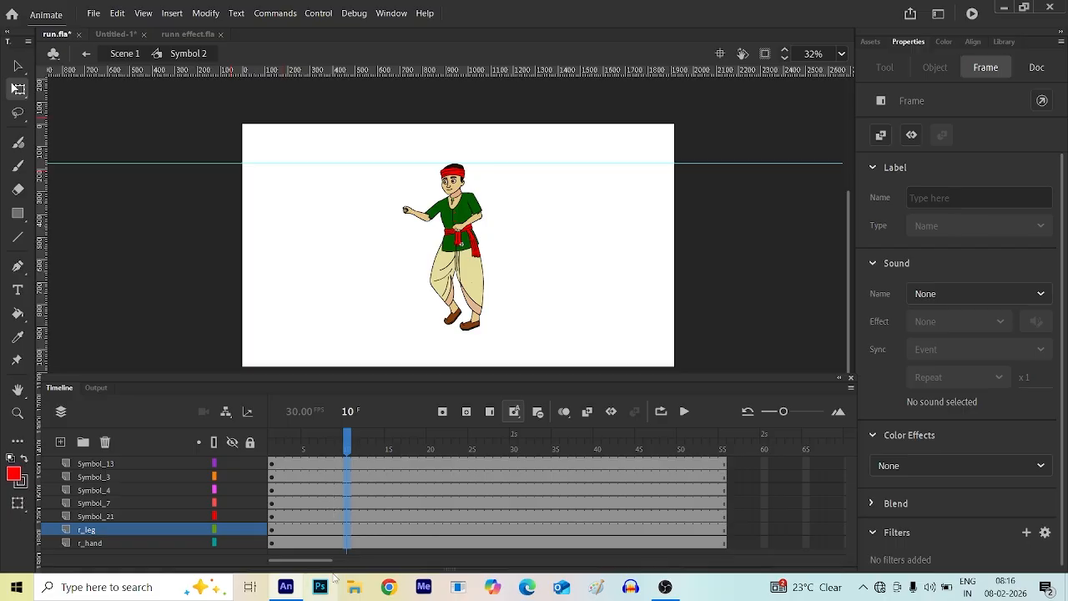
pyautogui.press('F6')
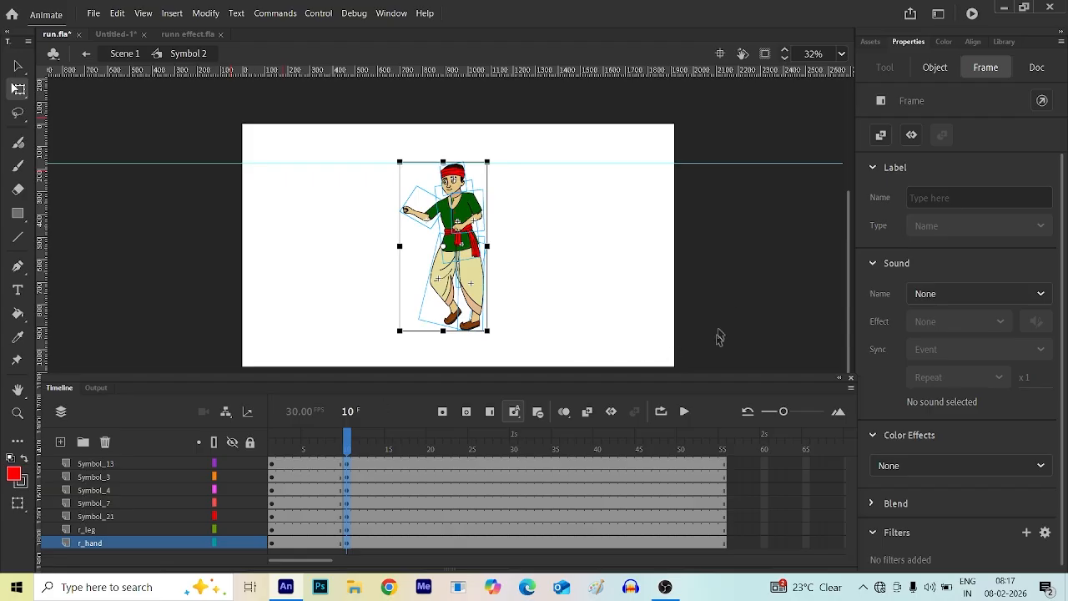
pyautogui.click(731, 306)
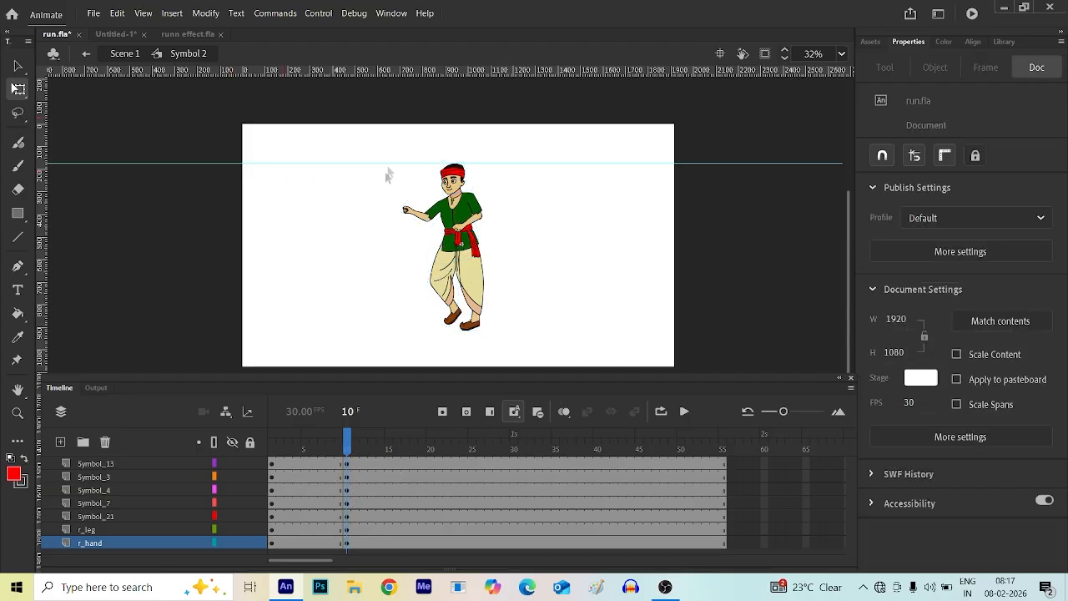
pyautogui.moveTo(389, 144); pyautogui.dragTo(511, 345)
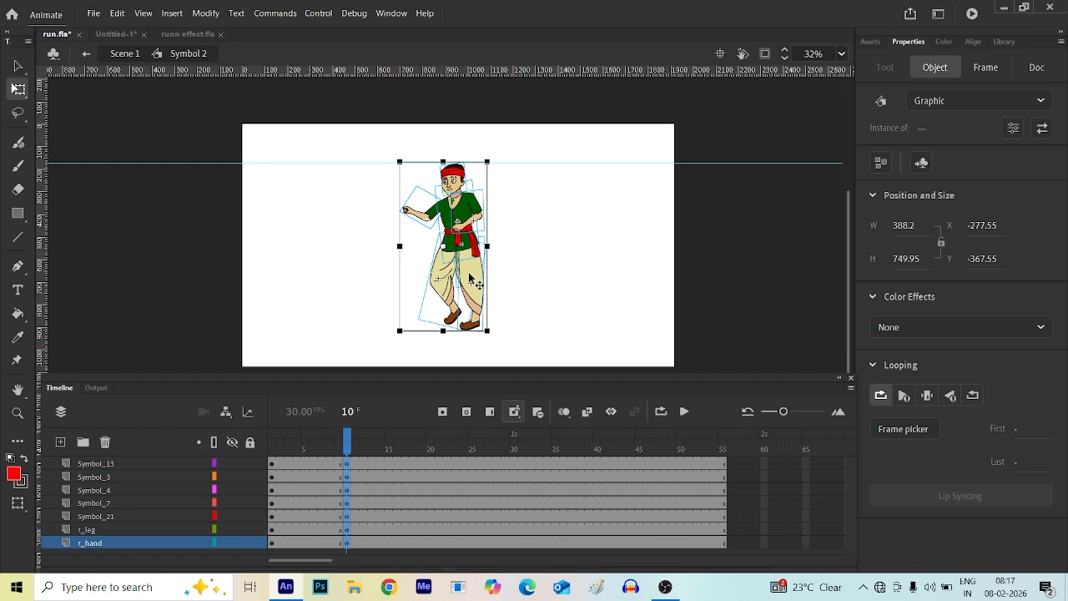
pyautogui.moveTo(470, 278); pyautogui.dragTo(220, 279)
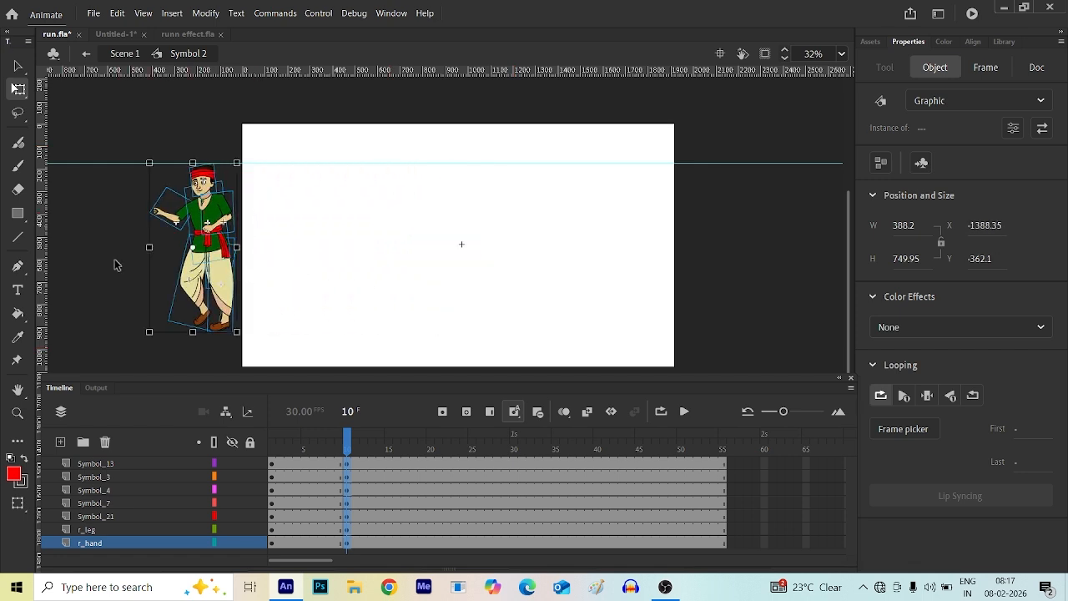
# - Create classic tweens between frames 1 and 10 on all character layers and return the playhead to frame 1
pyautogui.click(333, 462)
pyautogui.moveTo(290, 468); pyautogui.dragTo(313, 558)
pyautogui.rightClick(303, 508)
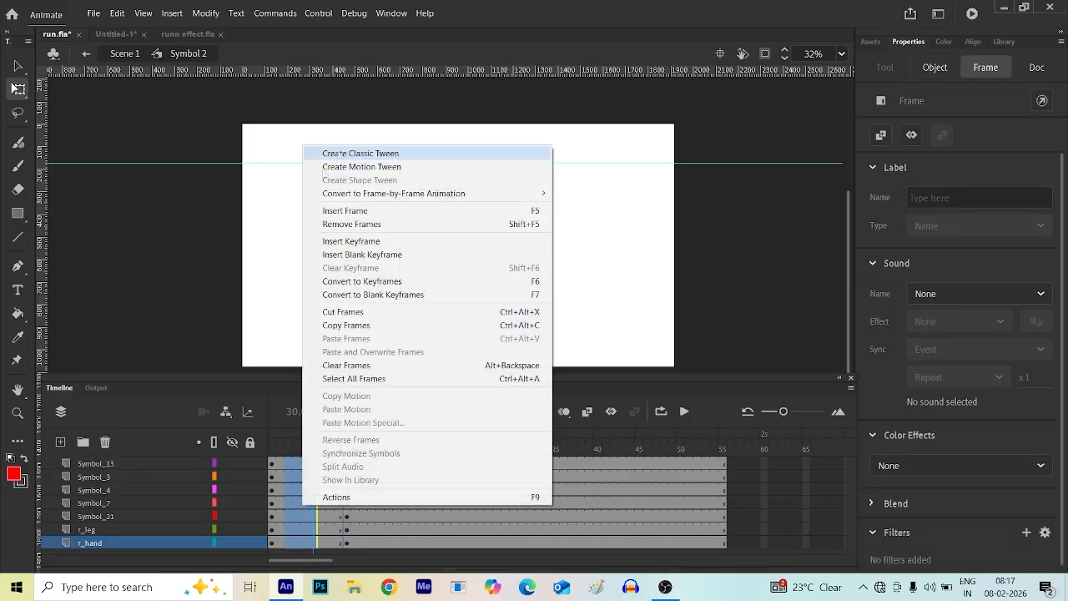
pyautogui.click(348, 153)
pyautogui.moveTo(313, 443); pyautogui.dragTo(272, 474)
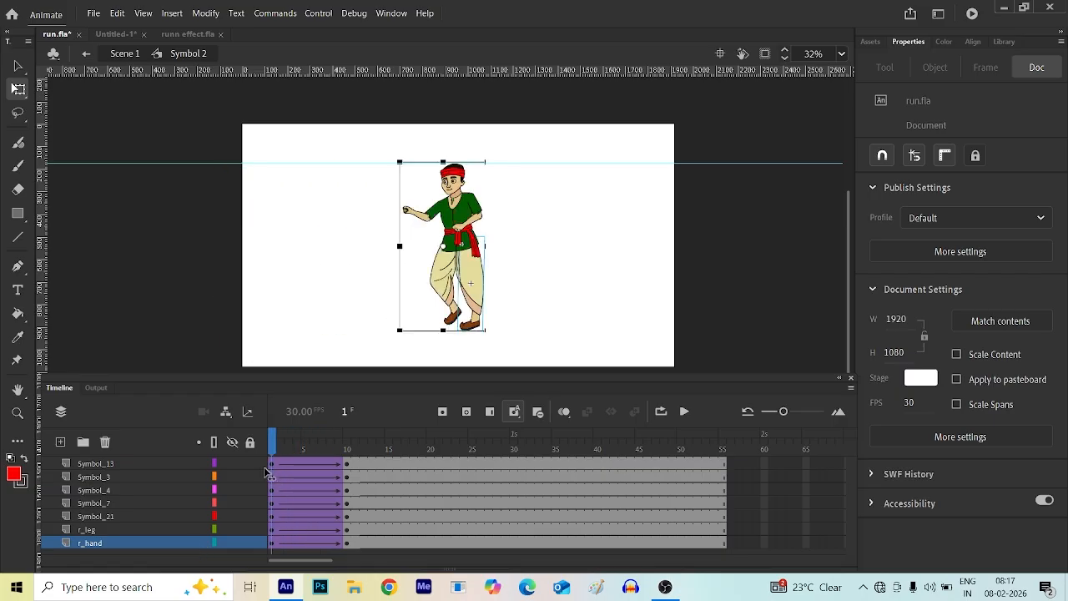
pyautogui.click(552, 305)
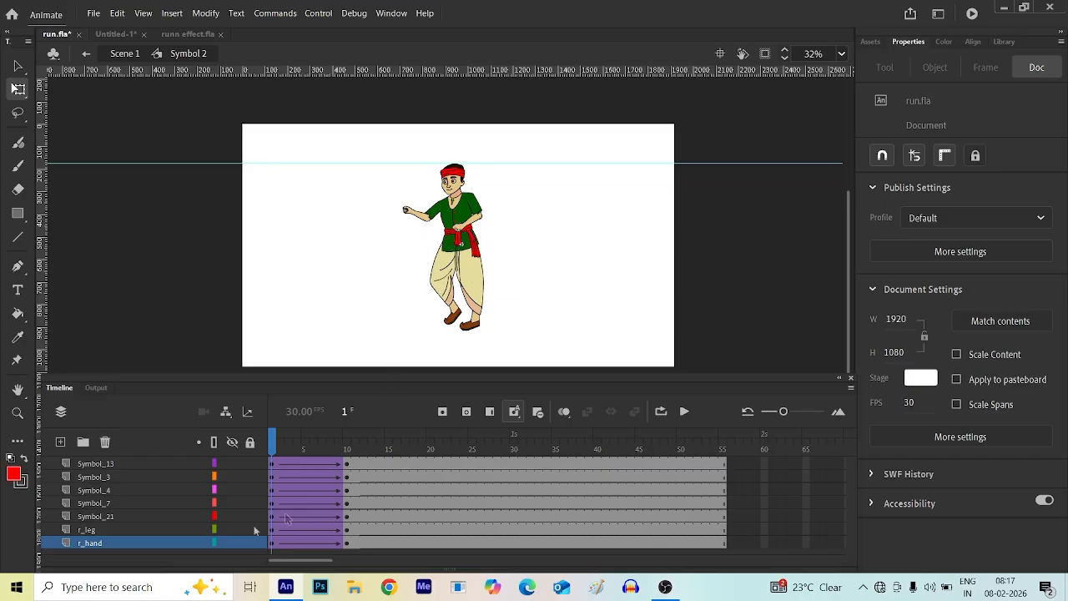
# - Add a new layer and place it beneath the r_hand layer
pyautogui.click(90, 543)
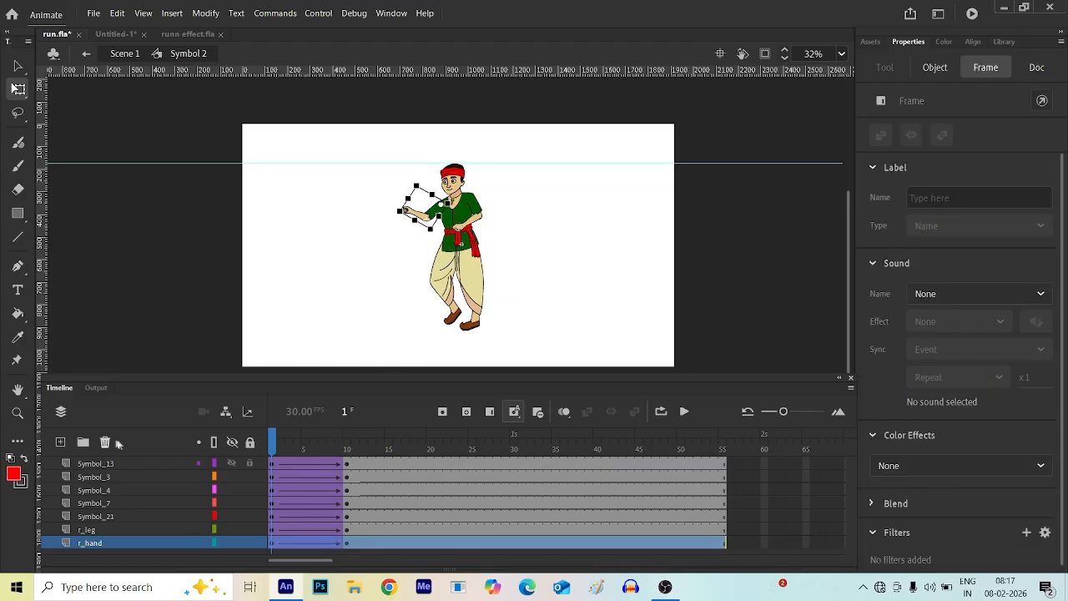
pyautogui.click(60, 441)
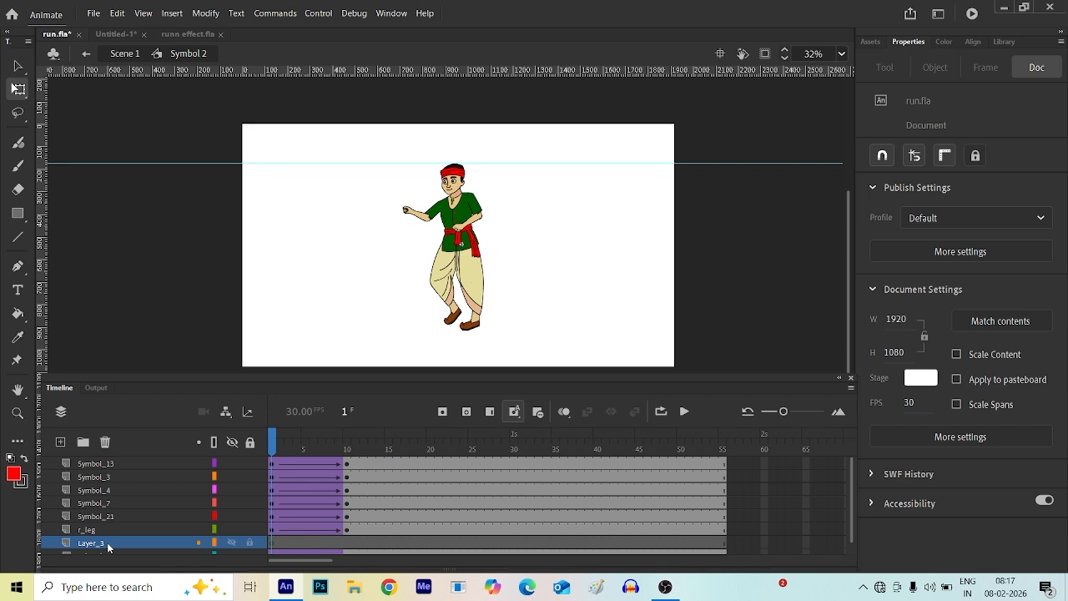
pyautogui.moveTo(108, 547); pyautogui.dragTo(106, 554)
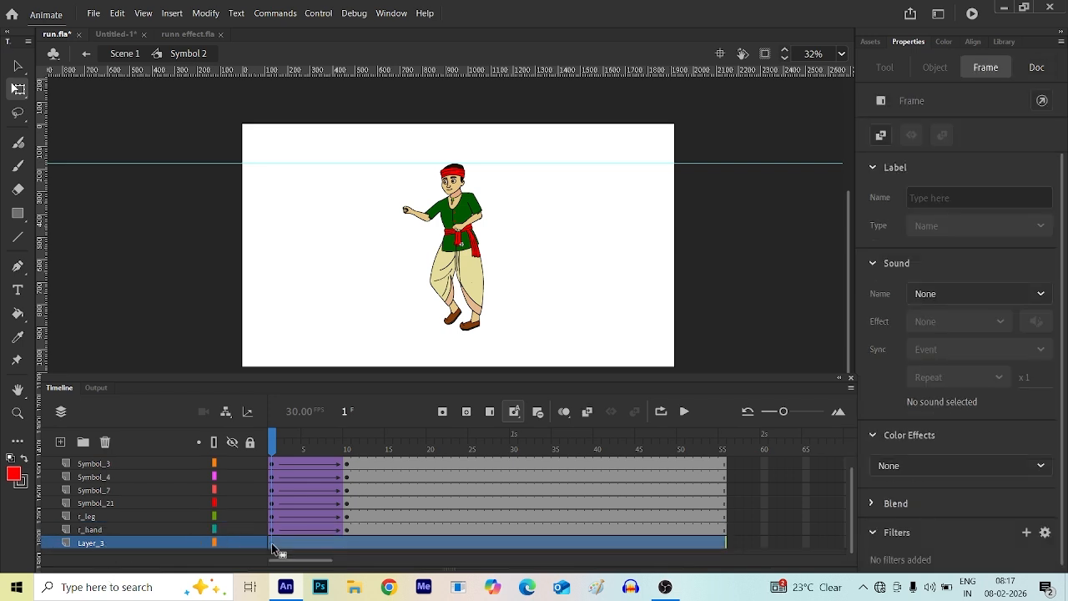
# - Copy the wind and dust effect (Symbol 1) from Untitled-1 and paste it into frame 1 of Layer_3 in run.fla
pyautogui.click(271, 542)
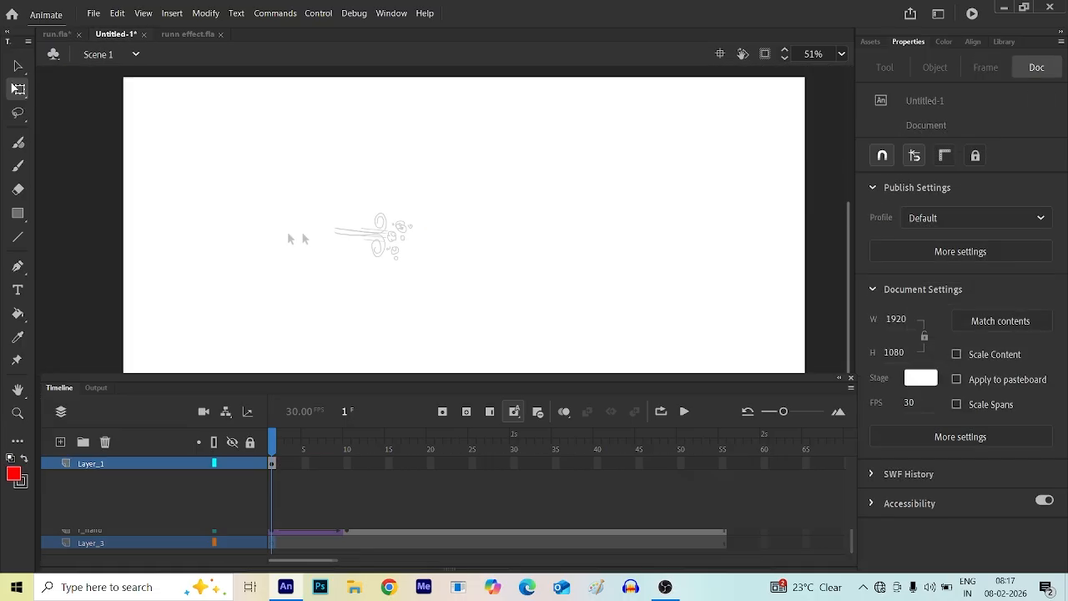
pyautogui.click(389, 238)
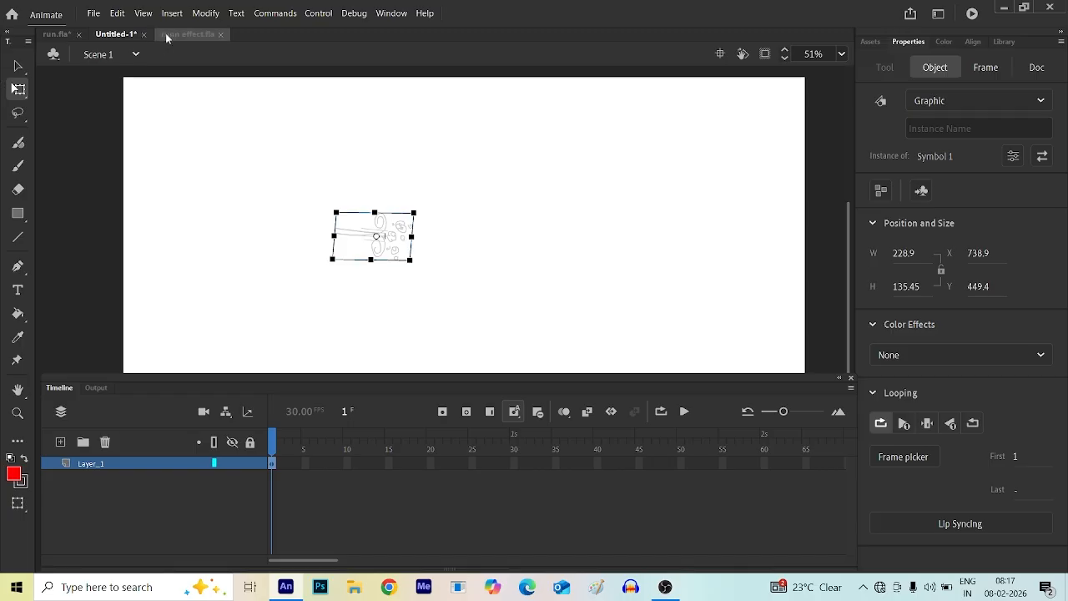
pyautogui.click(50, 34)
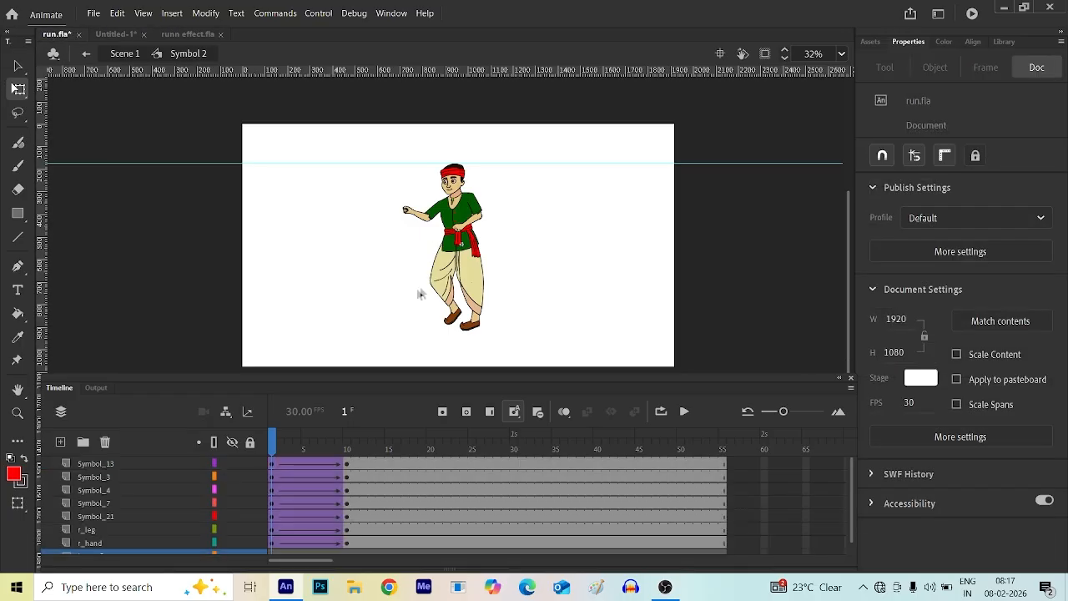
pyautogui.click(470, 269)
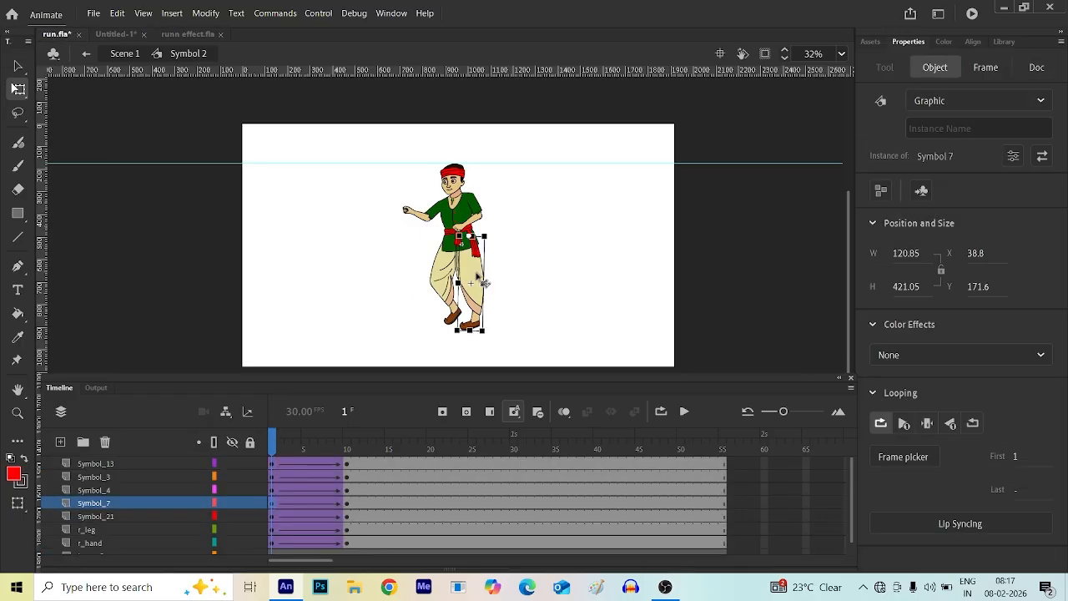
pyautogui.scroll(-1, 239, 506)
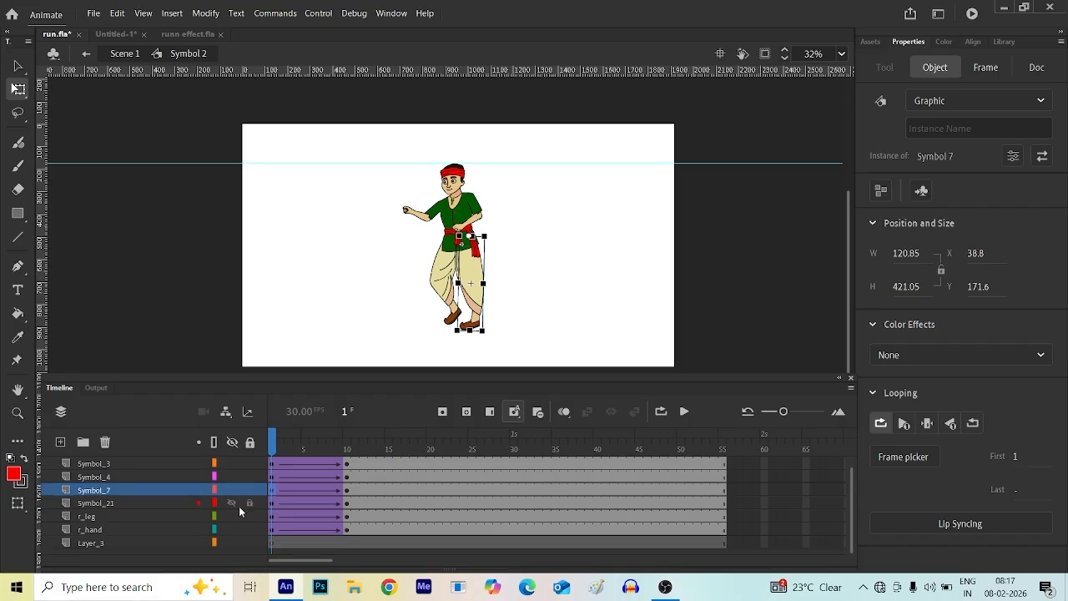
pyautogui.click(273, 543)
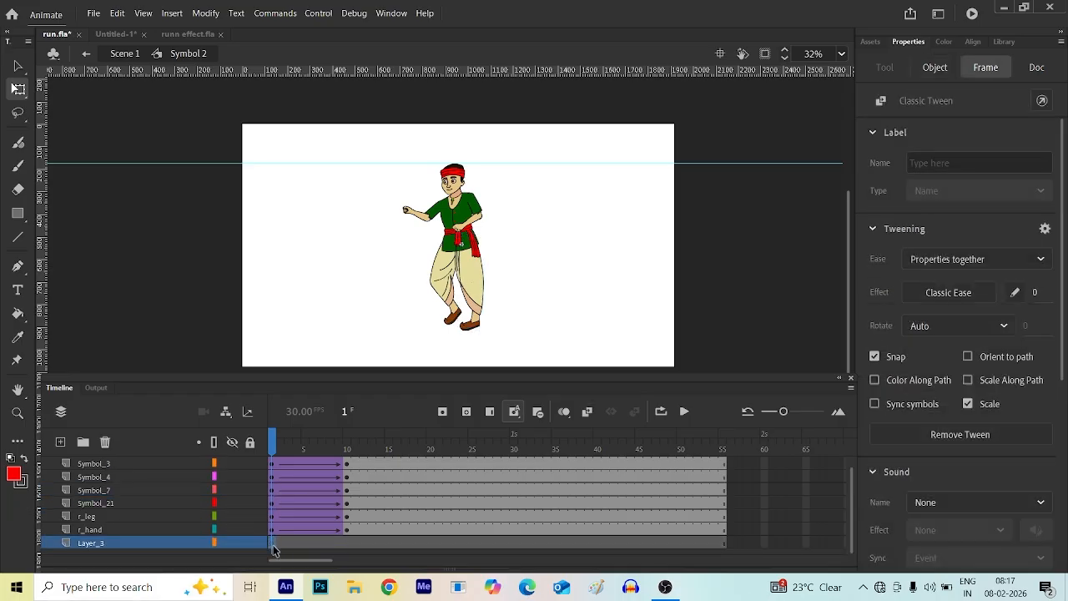
pyautogui.click(451, 324)
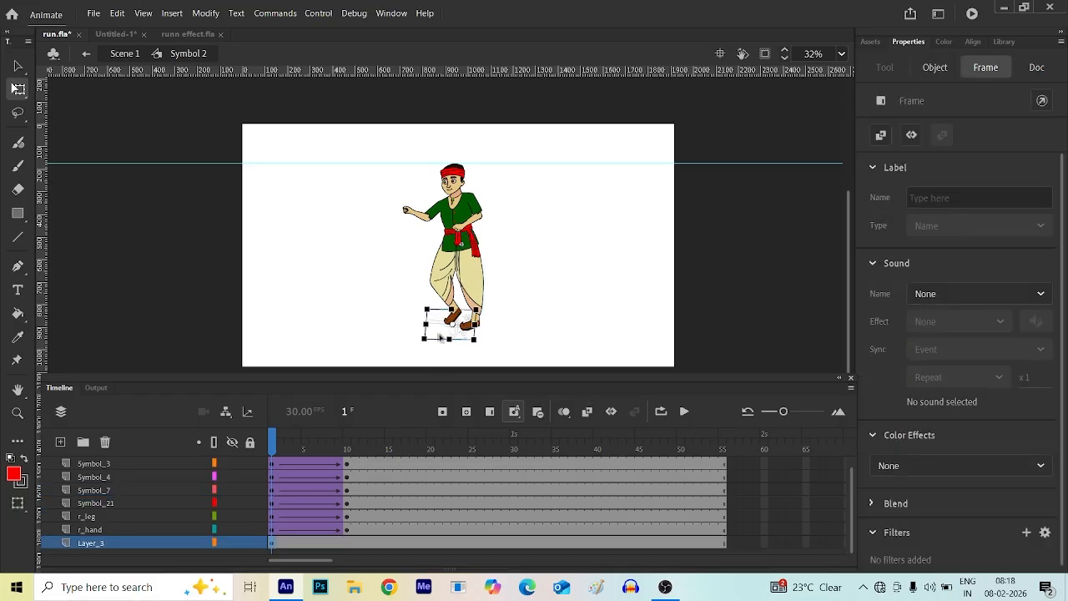
# - Move the pasted wind and dust effect up from the feet to behind the character's waist, at about X 84, Y -22
pyautogui.scroll(5, 440, 335)
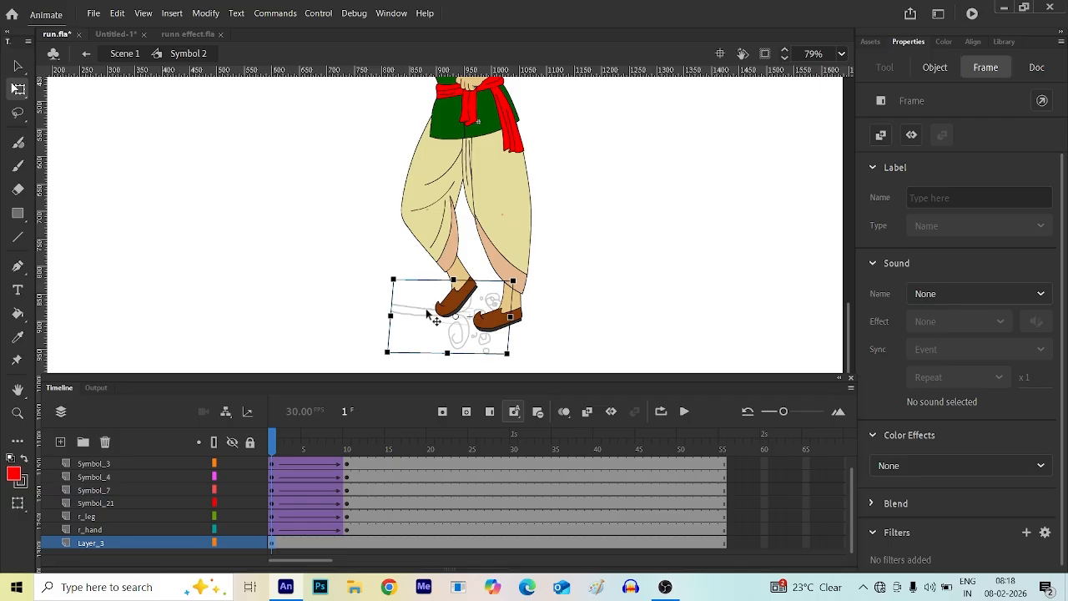
pyautogui.moveTo(427, 311); pyautogui.dragTo(482, 106)
pyautogui.scroll(3, 501, 186)
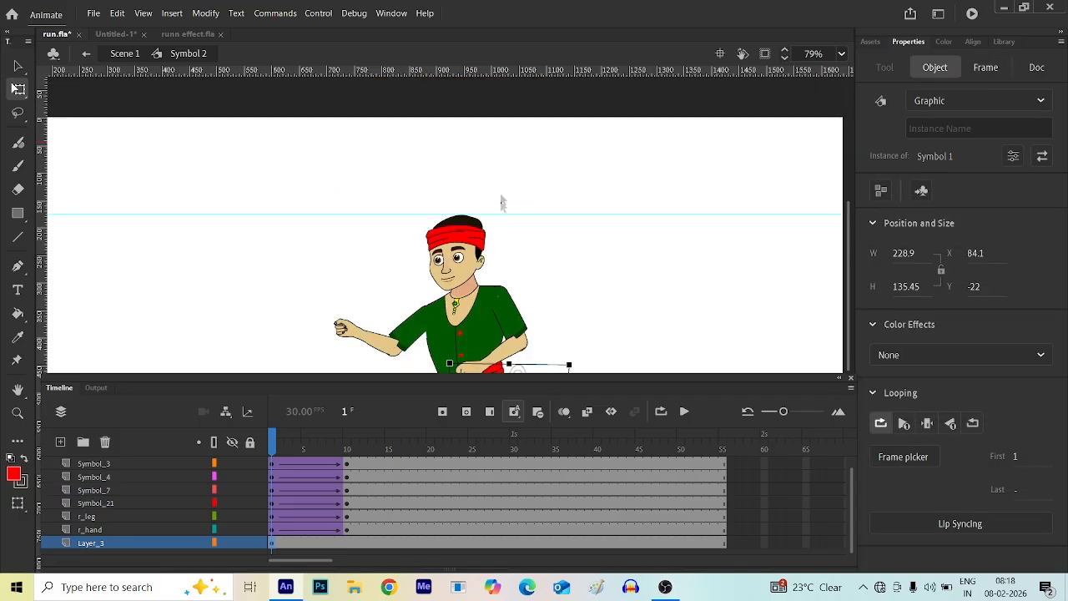
pyautogui.scroll(-2, 501, 203)
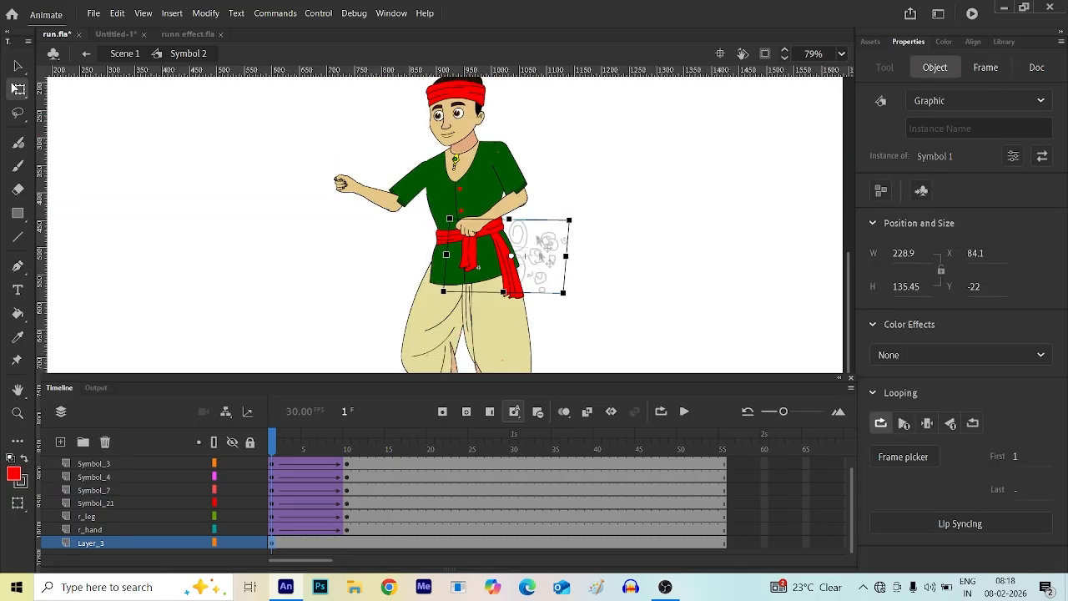
# - Move the wind and dust effect on frame 1 up behind the character's elbow, at about X 71, Y -138
pyautogui.moveTo(539, 242)
pyautogui.mouseDown()
pyautogui.moveTo(533, 170)
pyautogui.moveTo(537, 196)
pyautogui.mouseUp()
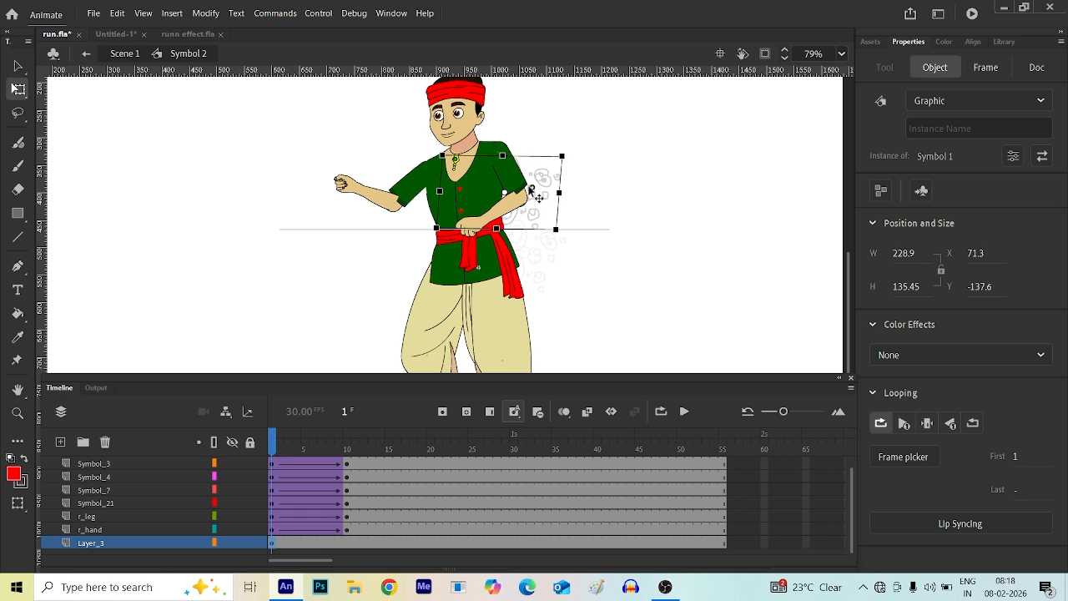
pyautogui.hotkey('ctrl', '-')
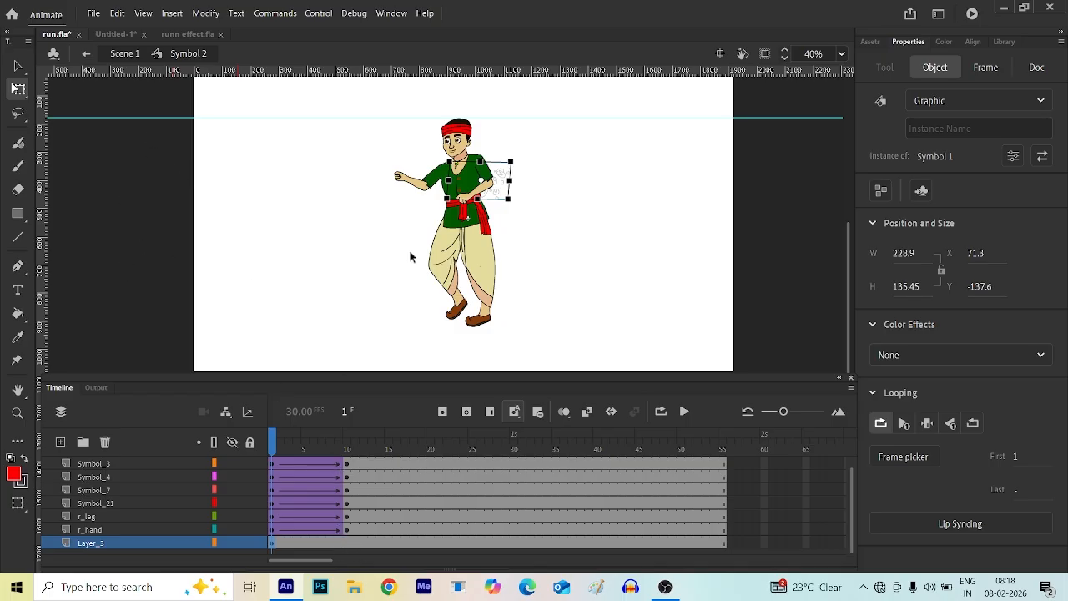
# - Add a keyframe at frame 10 of Layer_3 and move the effect behind the off-stage character, at about X -957, Y -122
pyautogui.click(348, 543)
pyautogui.click(347, 543)
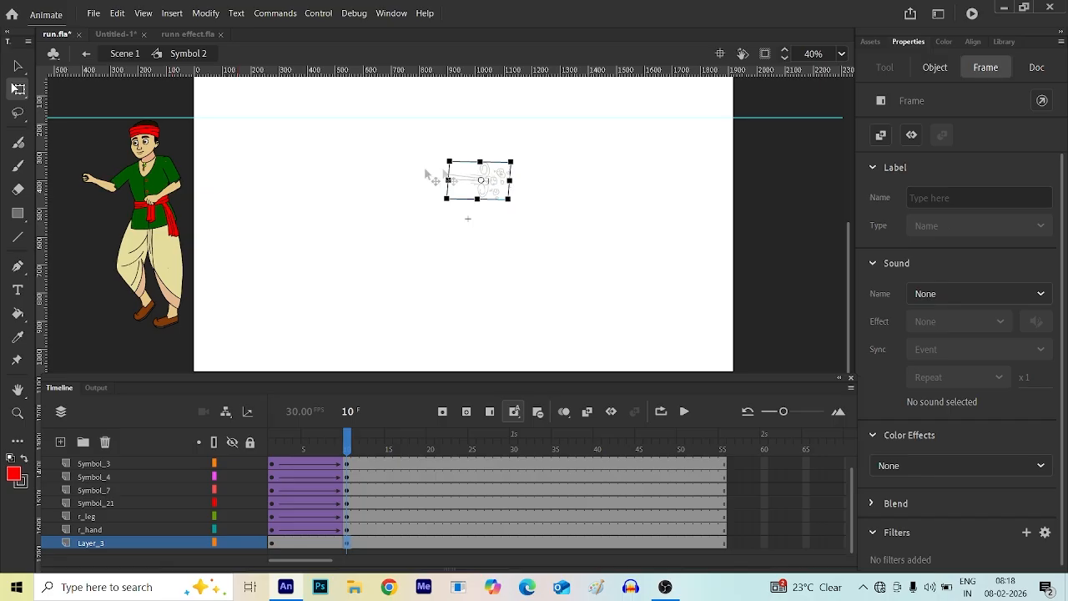
pyautogui.moveTo(428, 175); pyautogui.dragTo(251, 209)
pyautogui.keyDown('ctrl'); pyautogui.scroll(2, 195, 207); pyautogui.keyUp('ctrl')
pyautogui.keyDown('ctrl'); pyautogui.scroll(-1, 349, 214); pyautogui.keyUp('ctrl')
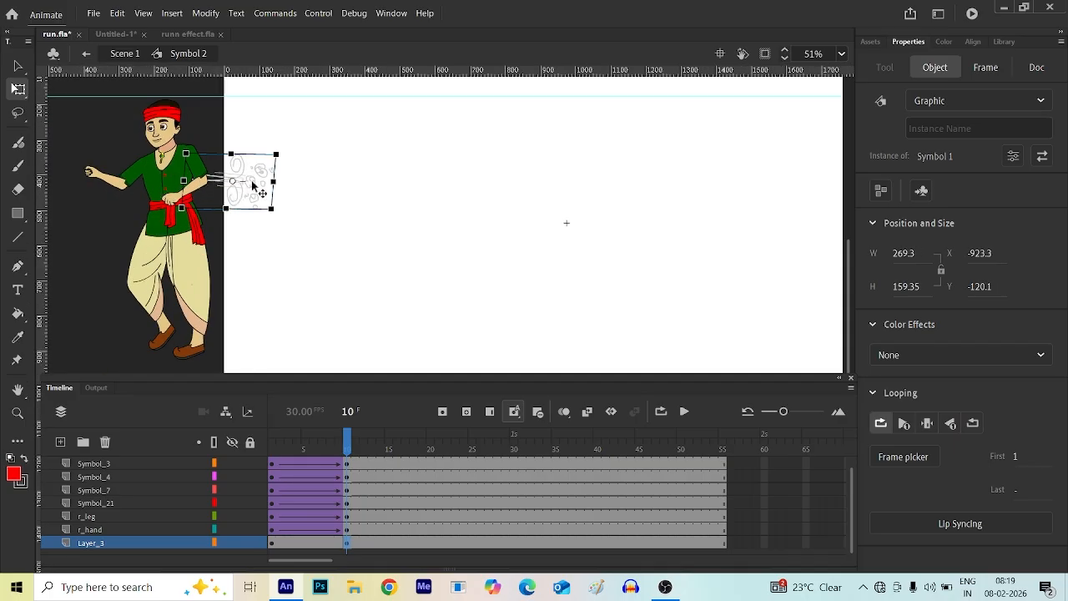
pyautogui.moveTo(255, 181); pyautogui.dragTo(242, 182)
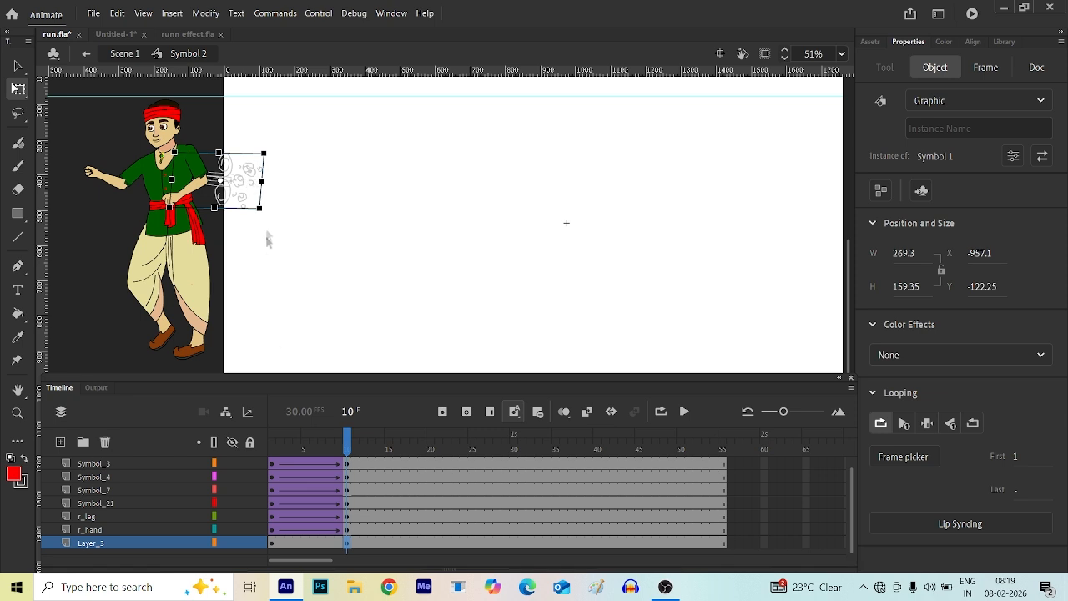
# - Create a classic tween between frames 1 and 10 on Layer_3 and preview the motion through to frame 10
pyautogui.click(292, 545)
pyautogui.rightClick(292, 545)
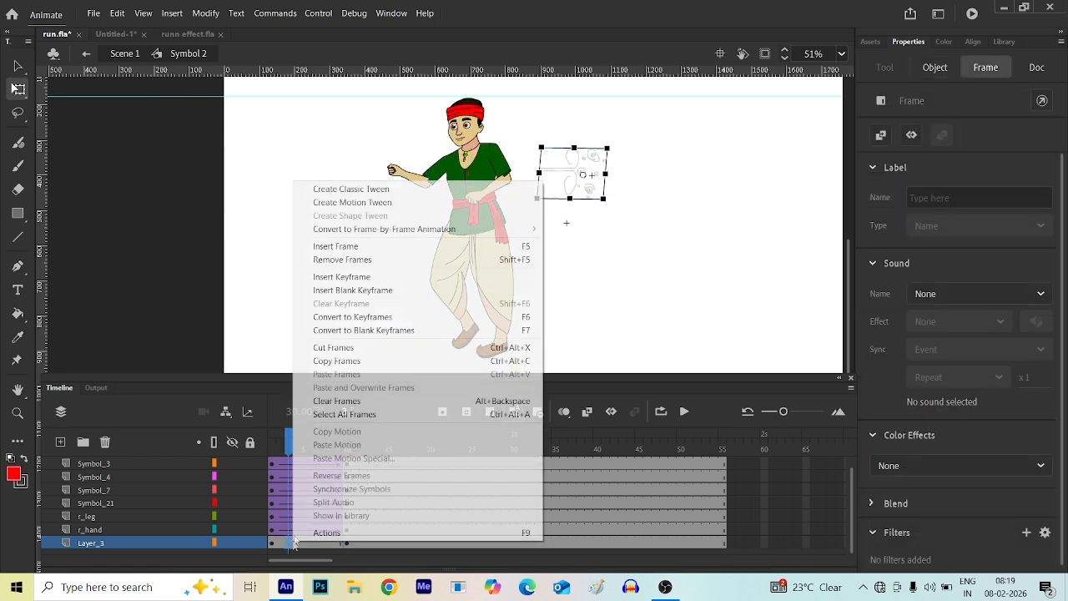
pyautogui.click(356, 190)
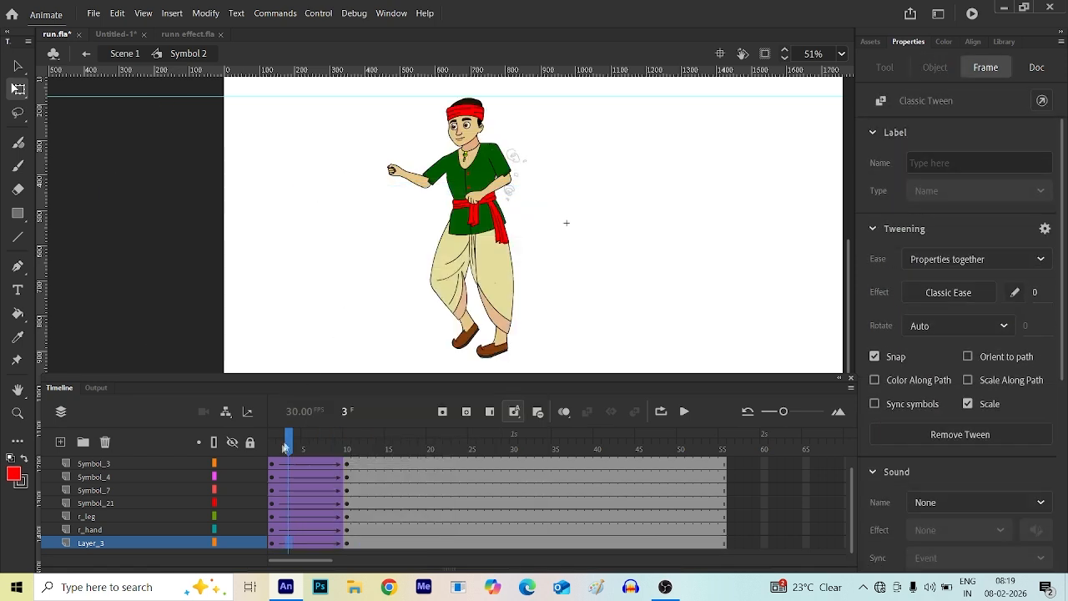
pyautogui.moveTo(284, 448); pyautogui.dragTo(350, 493)
pyautogui.click(309, 395)
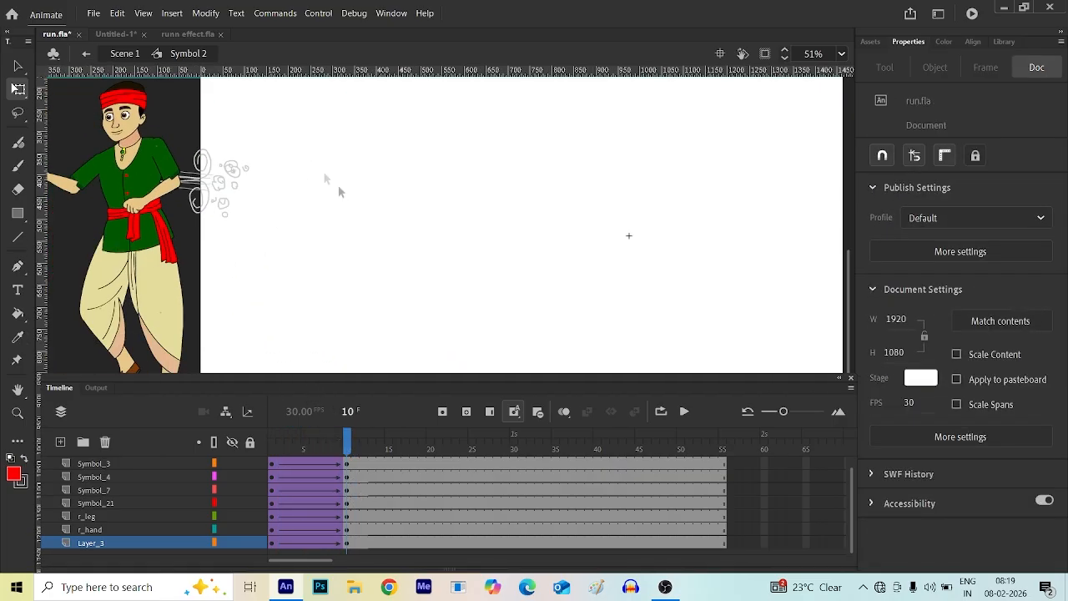
pyautogui.scroll(-3, 352, 208)
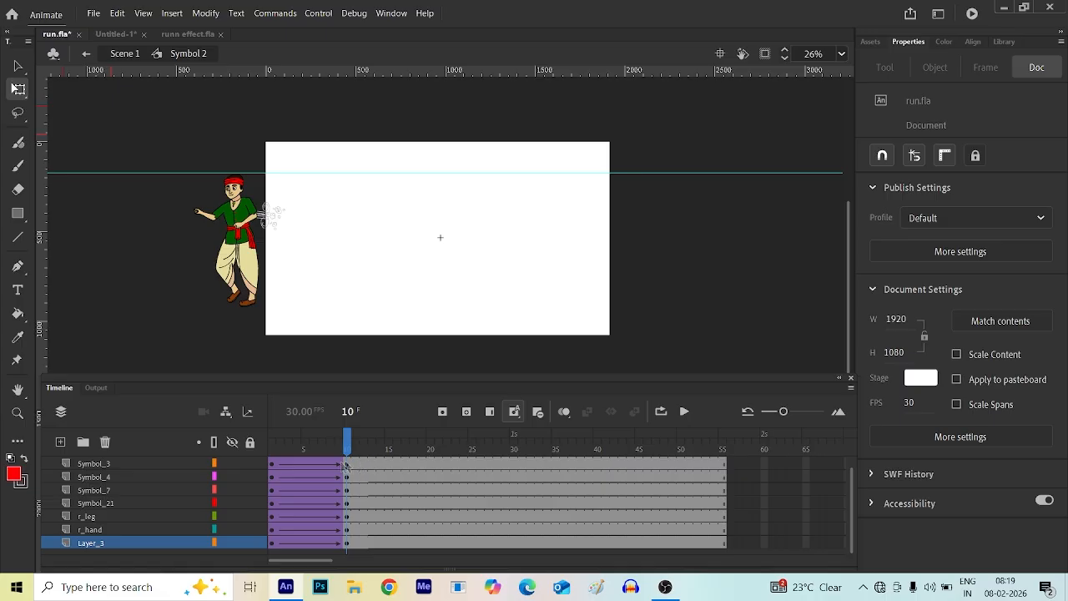
# - Insert keyframes on all layers at frame 25 and deselect the artwork
pyautogui.click(471, 448)
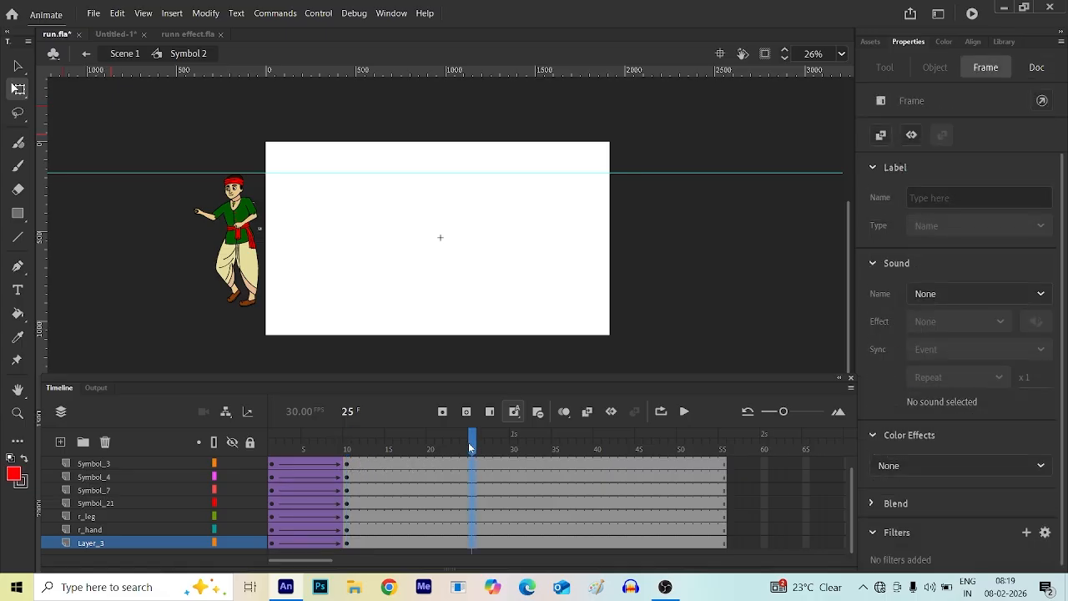
pyautogui.hotkey('ctrl', 'a')
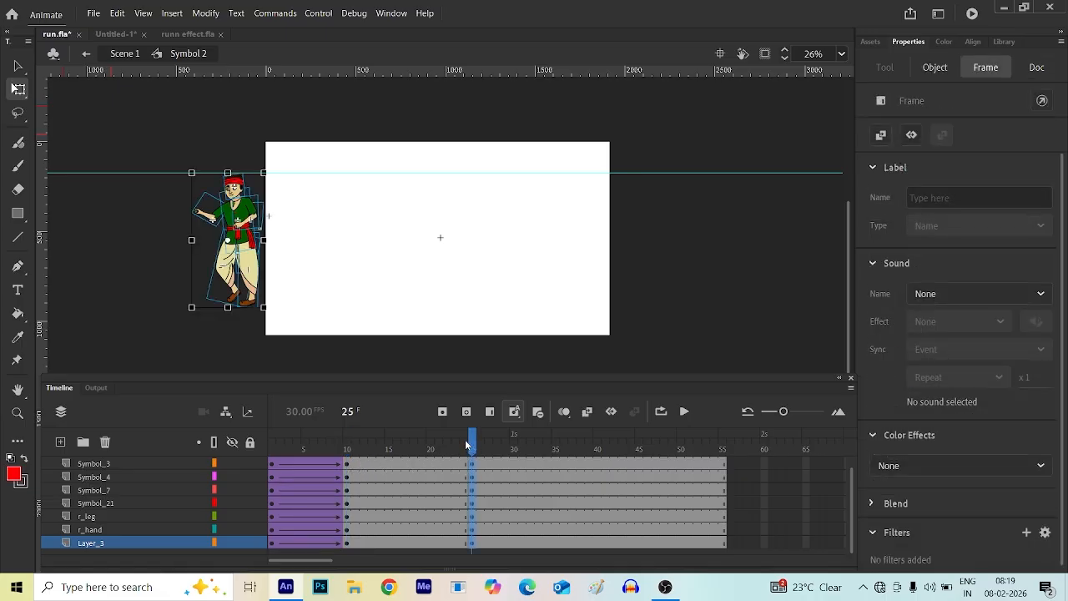
pyautogui.click(117, 262)
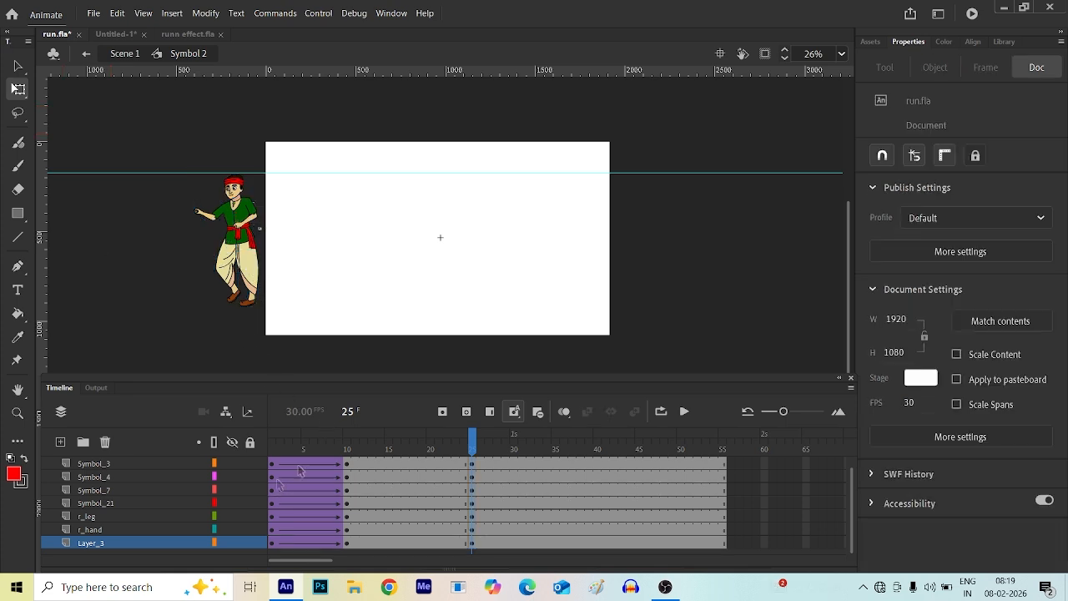
# - Rename Layer_3 to effect
pyautogui.doubleClick(86, 543)
pyautogui.write('effect')
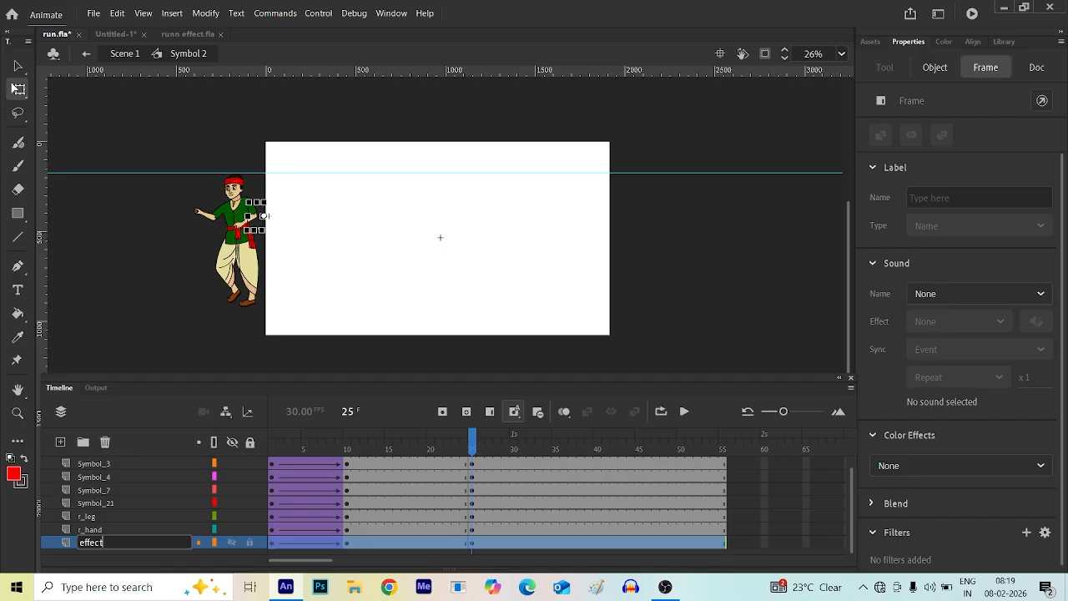
pyautogui.press('Return')
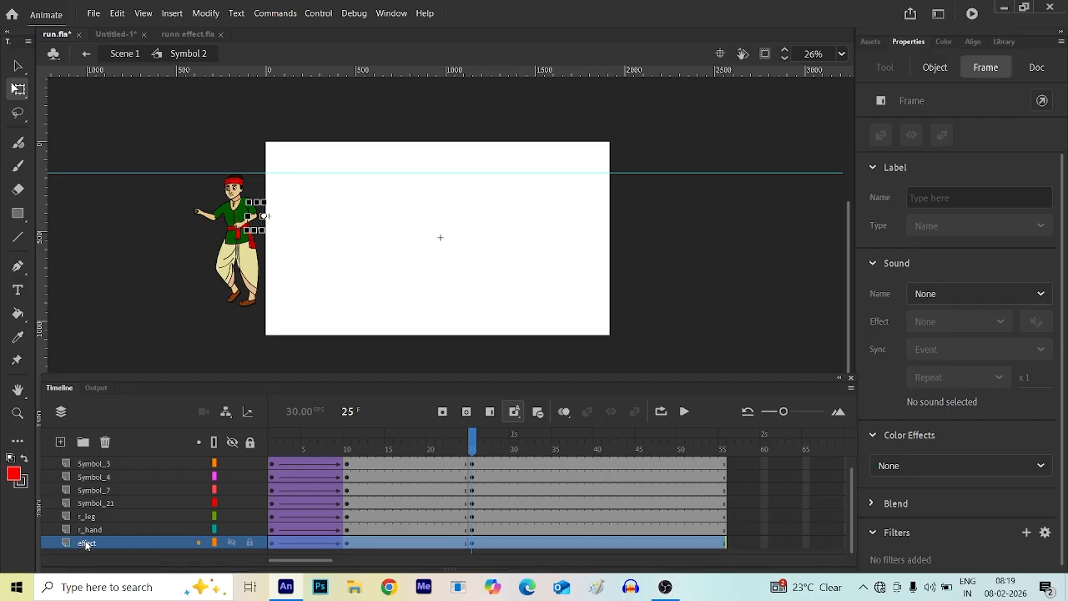
# - Clear the keyframe at frame 25 of the effect layer
pyautogui.click(348, 544)
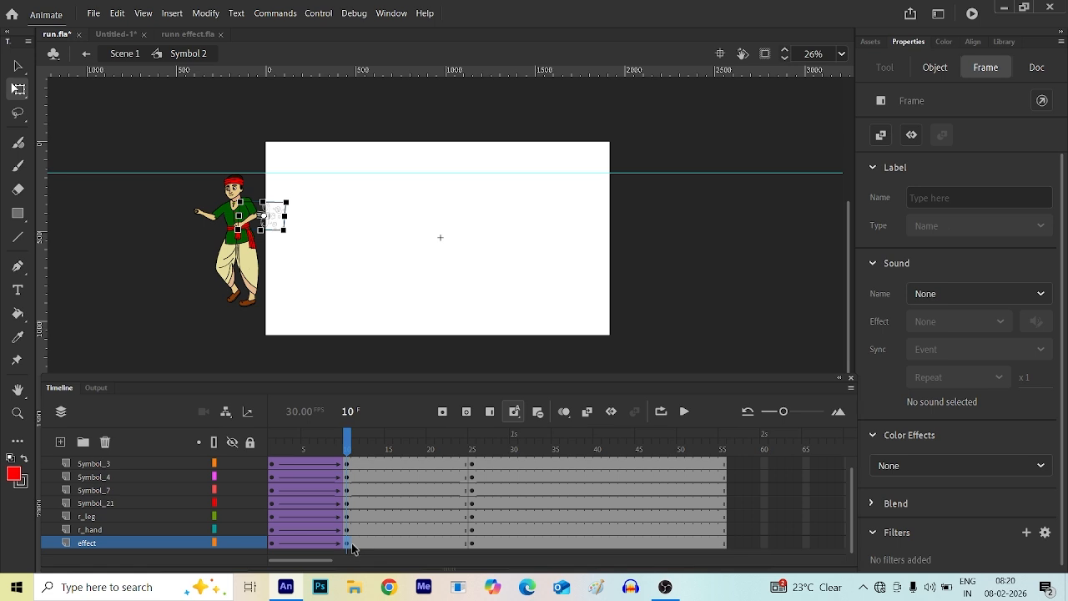
pyautogui.click(471, 543)
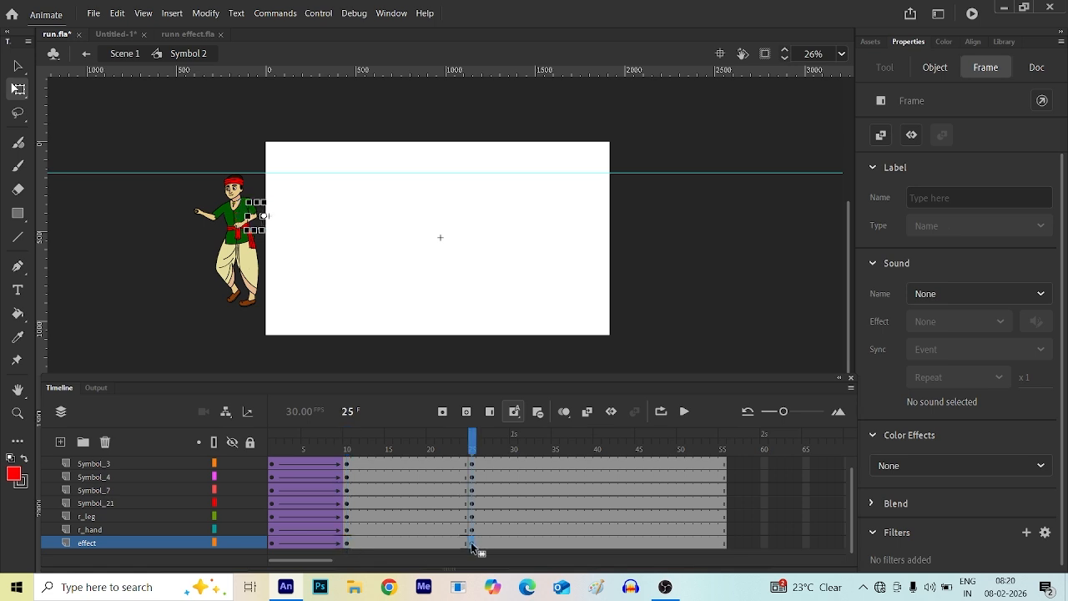
pyautogui.hotkey('shift', 'F6')
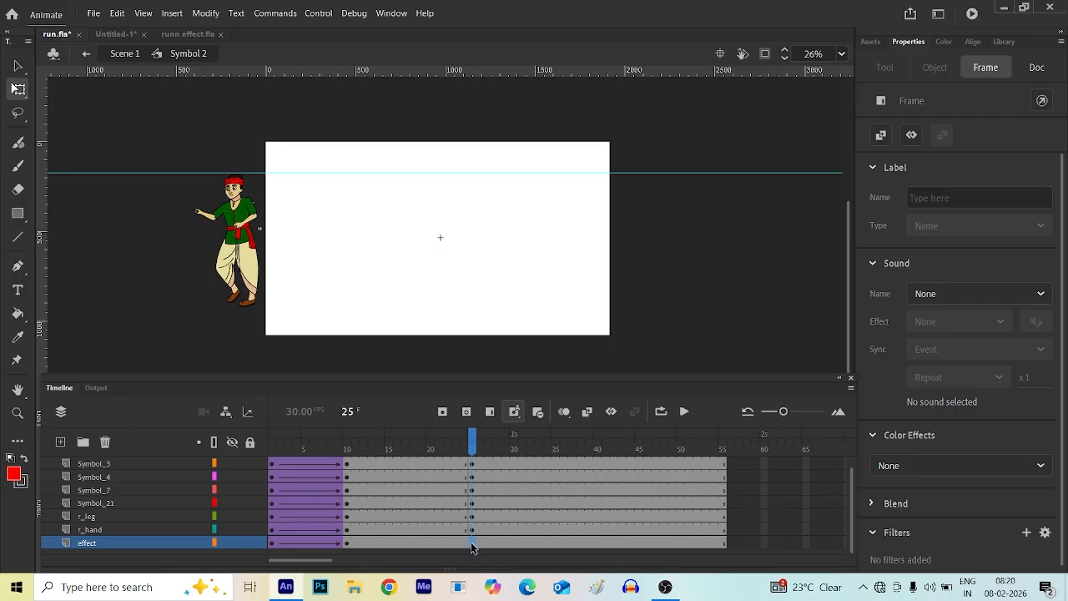
# - Insert a blank keyframe at frame 11 of the effect layer and return the playhead to frame 10
pyautogui.click(347, 544)
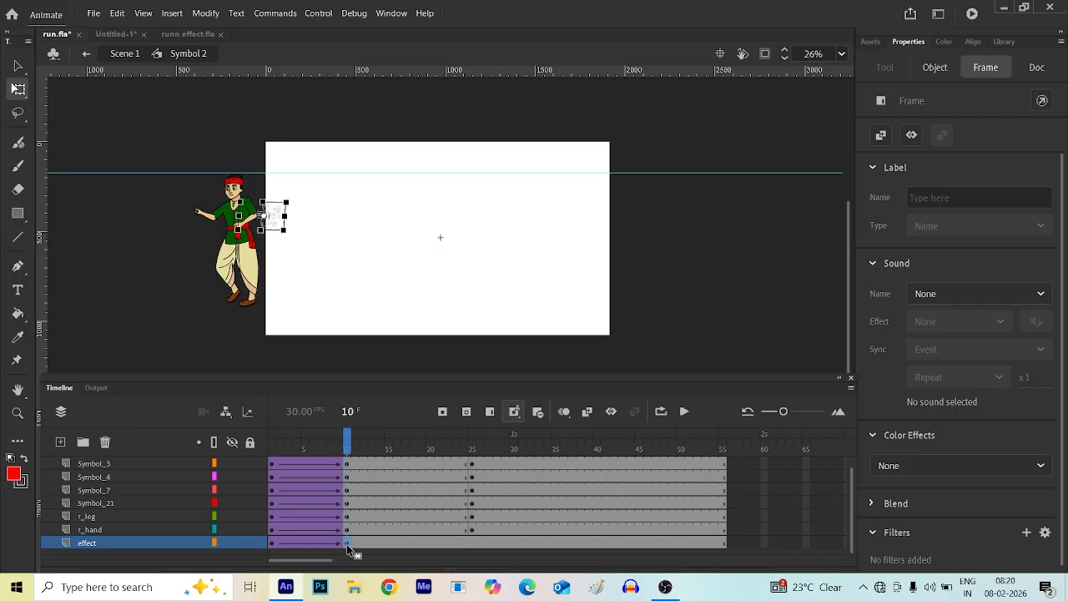
pyautogui.press('F7')
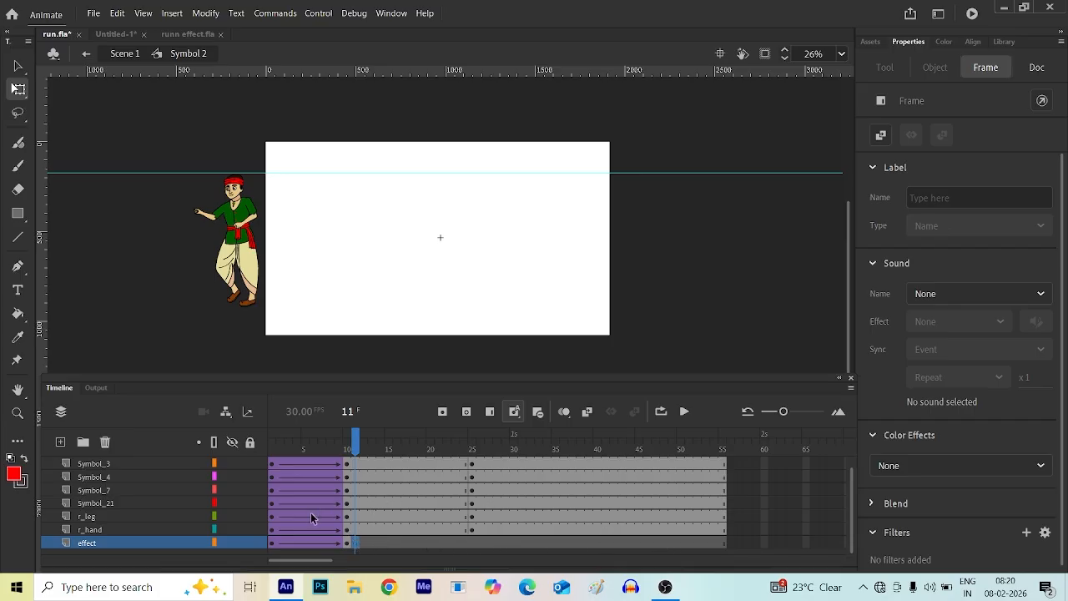
pyautogui.moveTo(356, 447)
pyautogui.mouseDown()
pyautogui.moveTo(295, 448)
pyautogui.moveTo(372, 460)
pyautogui.moveTo(352, 462)
pyautogui.moveTo(352, 432)
pyautogui.mouseUp()
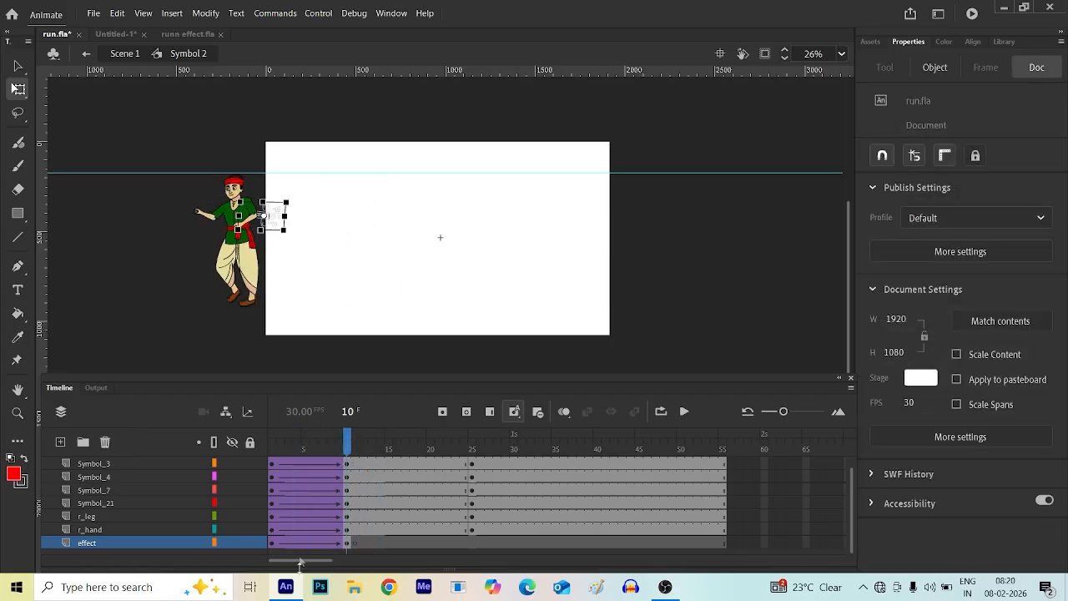
# - Apply an Alpha color effect to frame 10 of the effect layer, set it to 4%, and check the stage
pyautogui.click(346, 544)
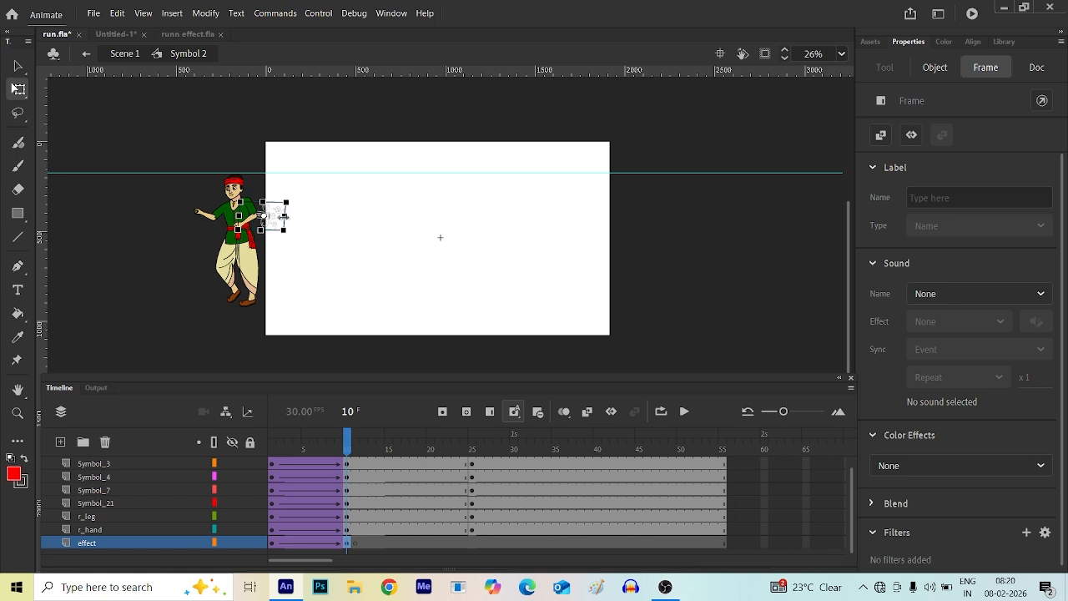
pyautogui.click(283, 216)
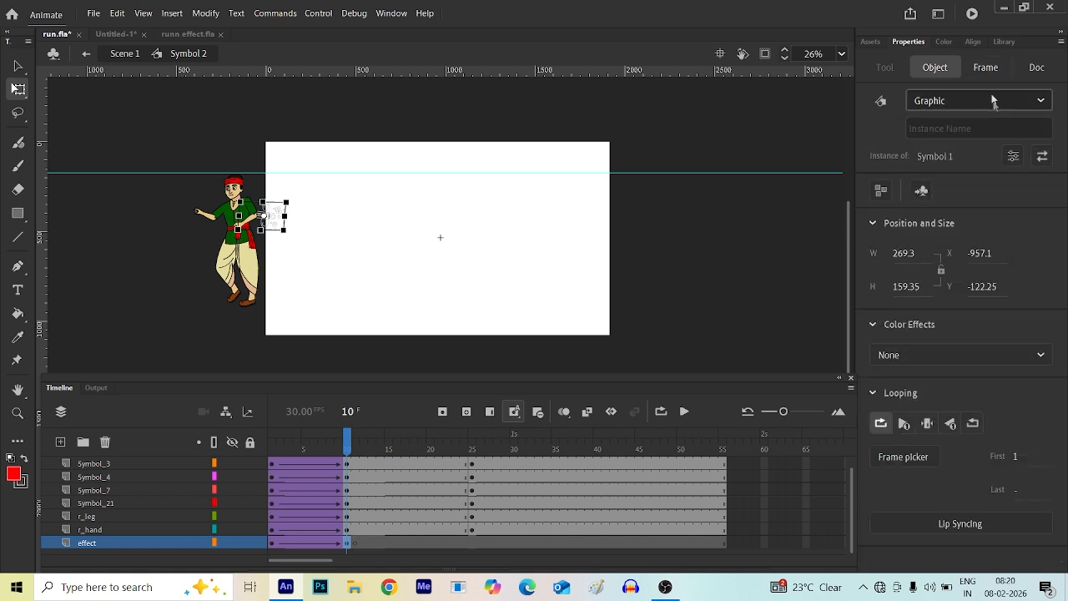
pyautogui.click(990, 71)
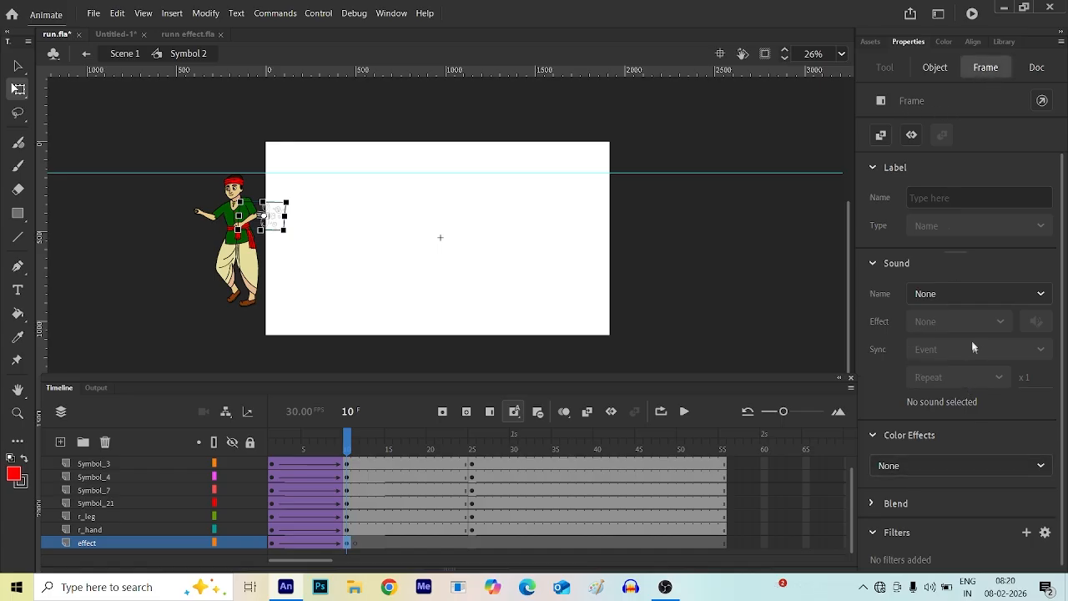
pyautogui.click(1043, 293)
pyautogui.click(1049, 296)
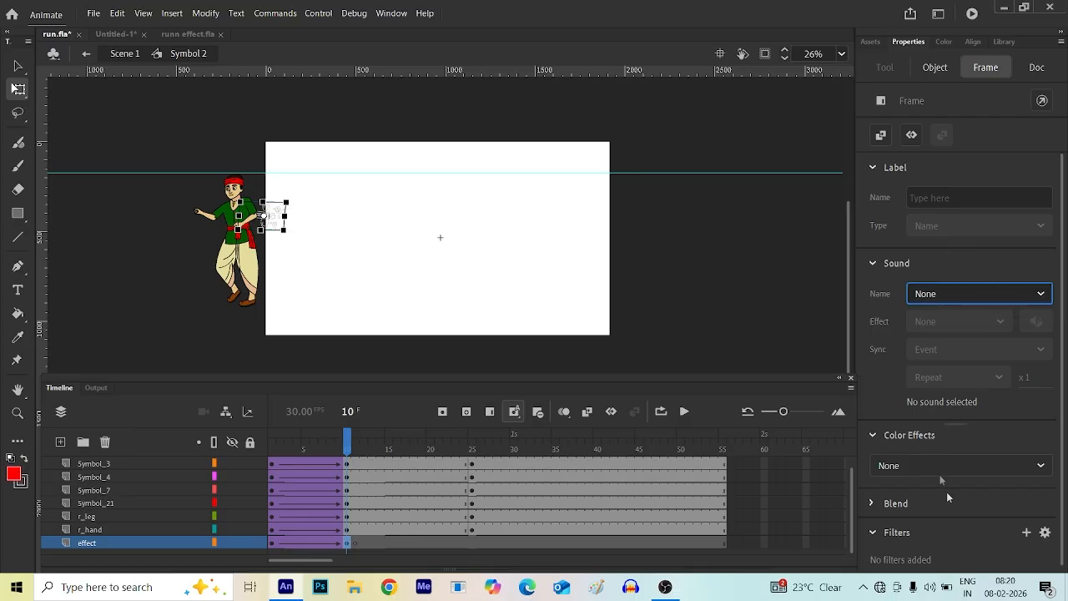
pyautogui.click(1043, 467)
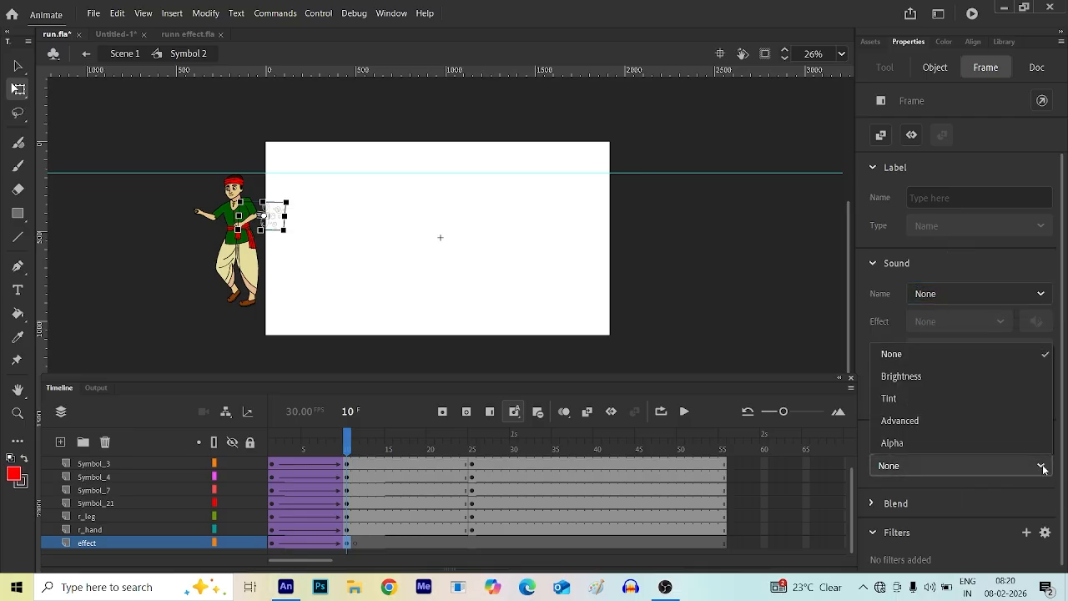
pyautogui.click(906, 444)
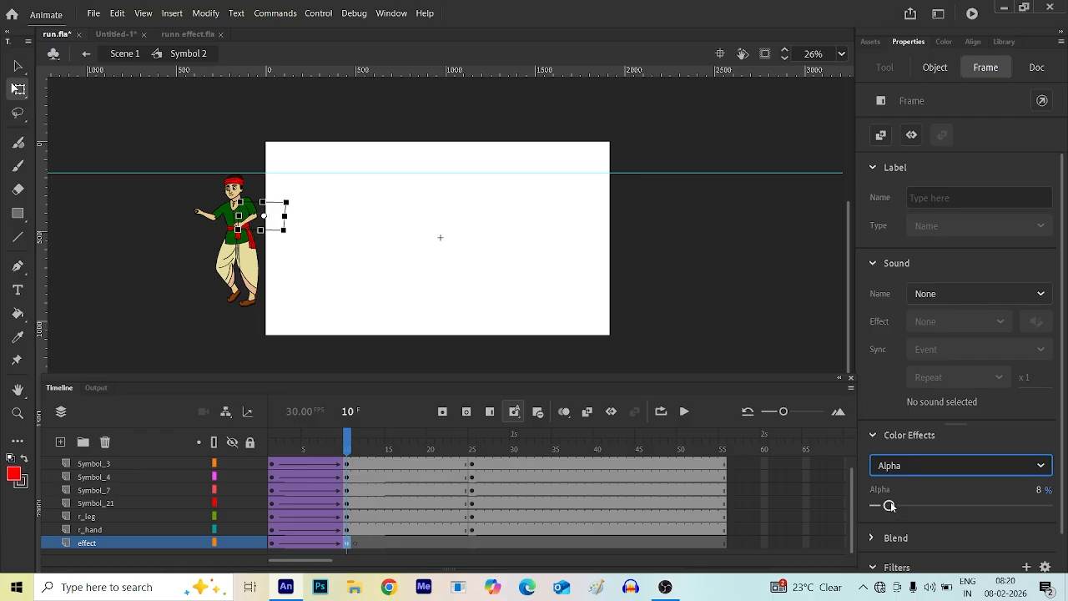
pyautogui.moveTo(891, 506); pyautogui.dragTo(983, 517)
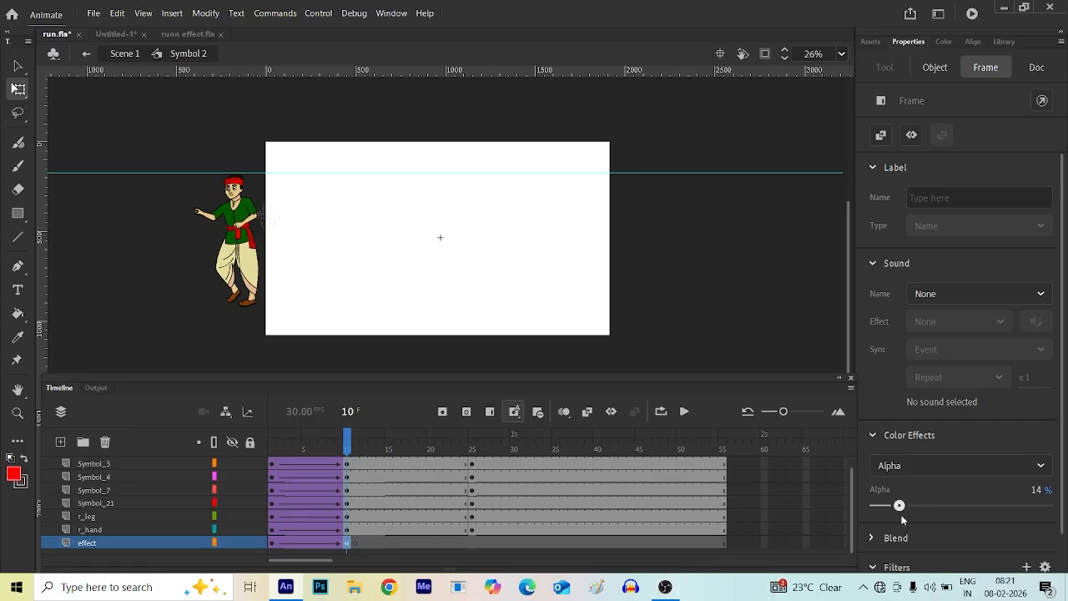
pyautogui.moveTo(881, 515); pyautogui.dragTo(893, 518)
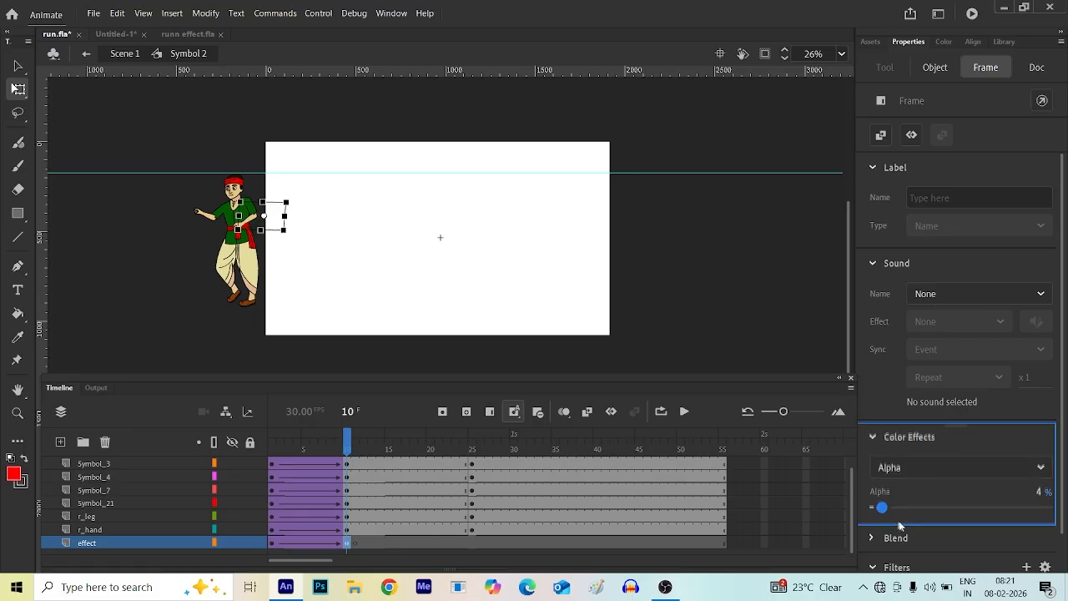
pyautogui.click(595, 305)
pyautogui.moveTo(349, 439); pyautogui.dragTo(350, 469)
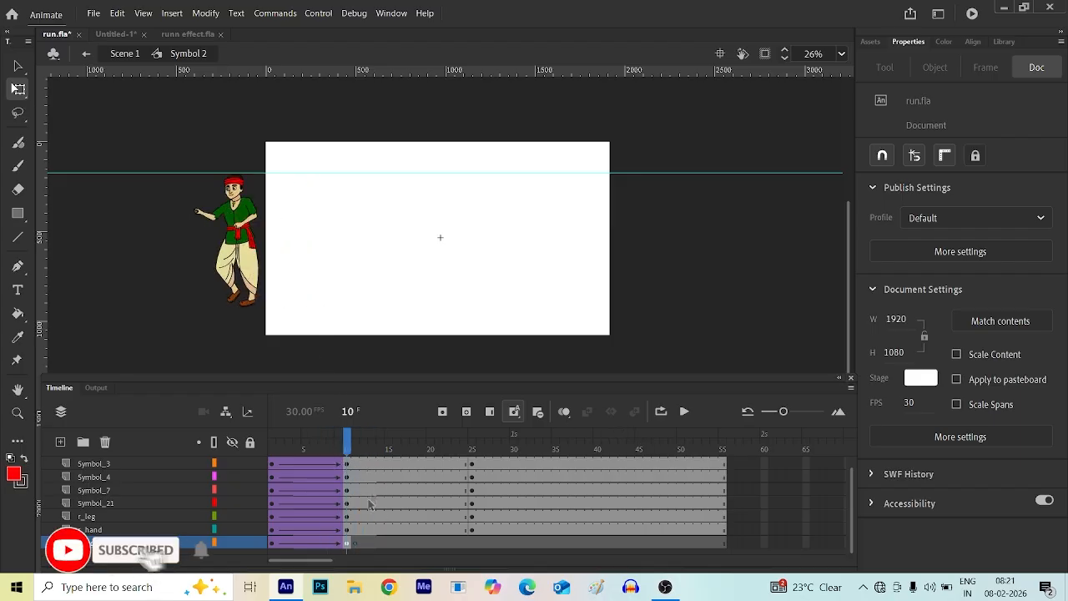
# - Set the alpha at frame 10 of the effect layer to 100%, and remove the layer's blank keyframe at frame 11
pyautogui.click(348, 543)
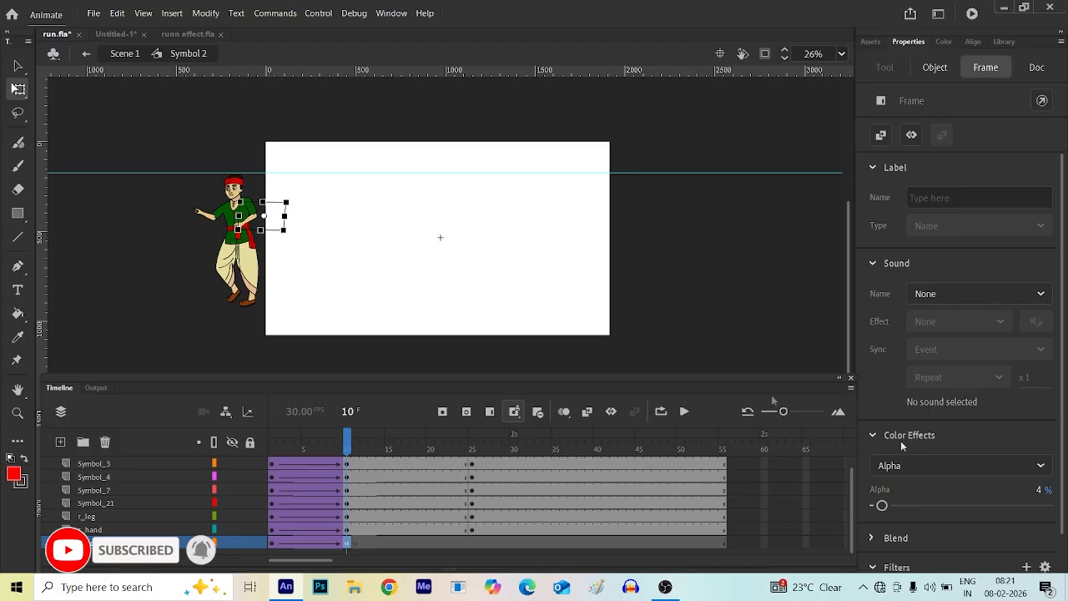
pyautogui.moveTo(881, 505); pyautogui.dragTo(1048, 506)
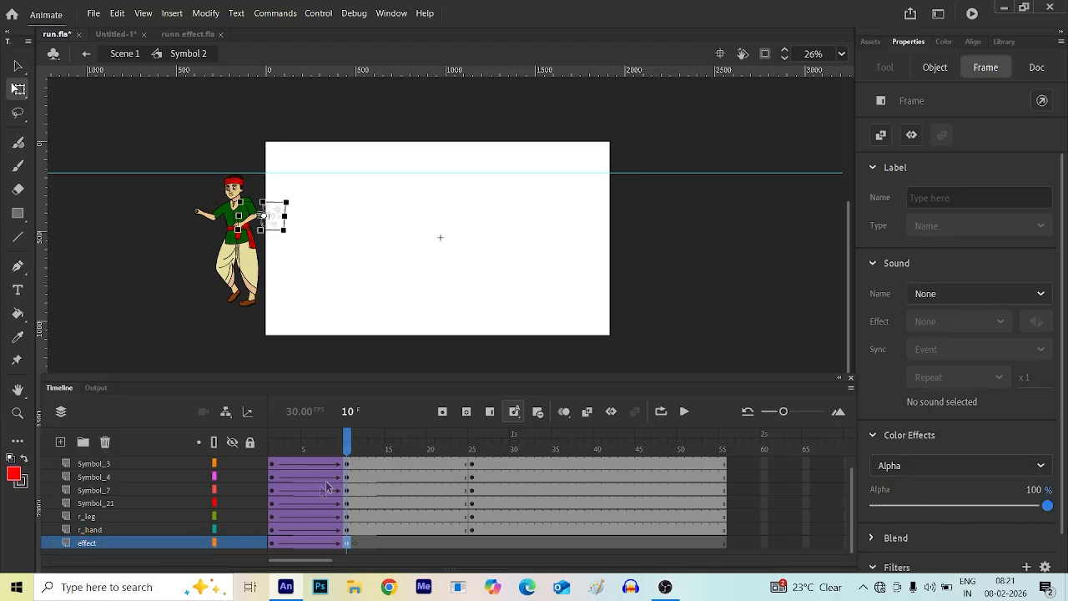
pyautogui.click(354, 544)
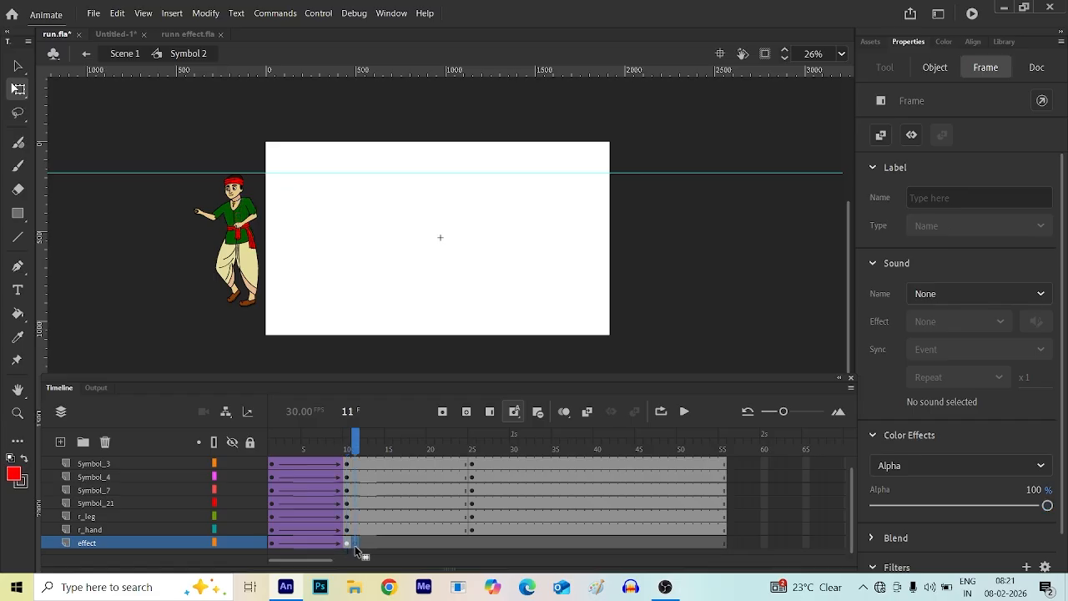
pyautogui.hotkey('ctrl', 'z')
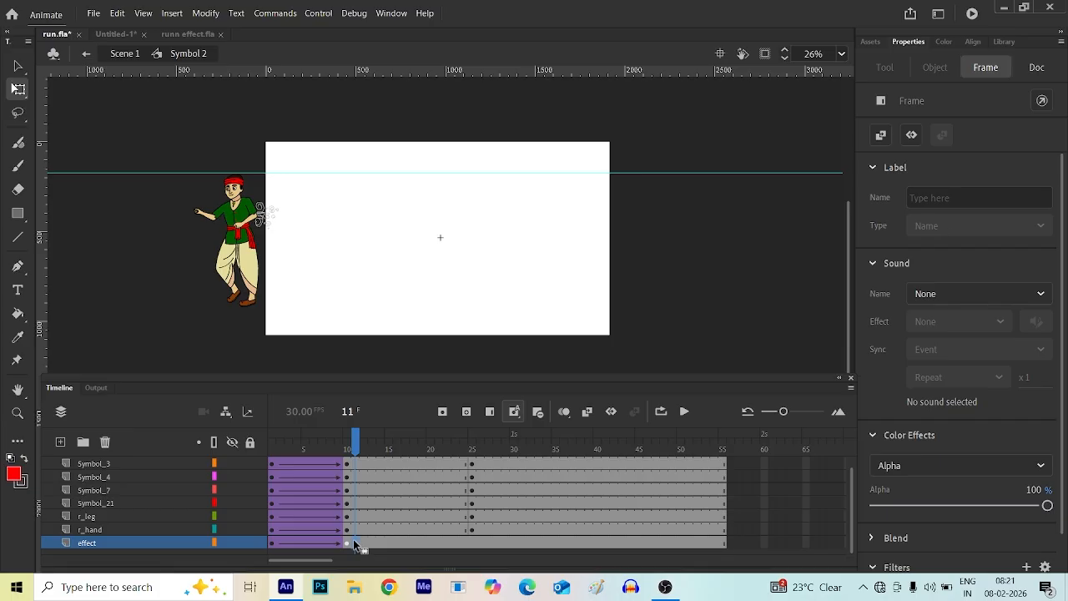
pyautogui.click(353, 539)
pyautogui.click(372, 543)
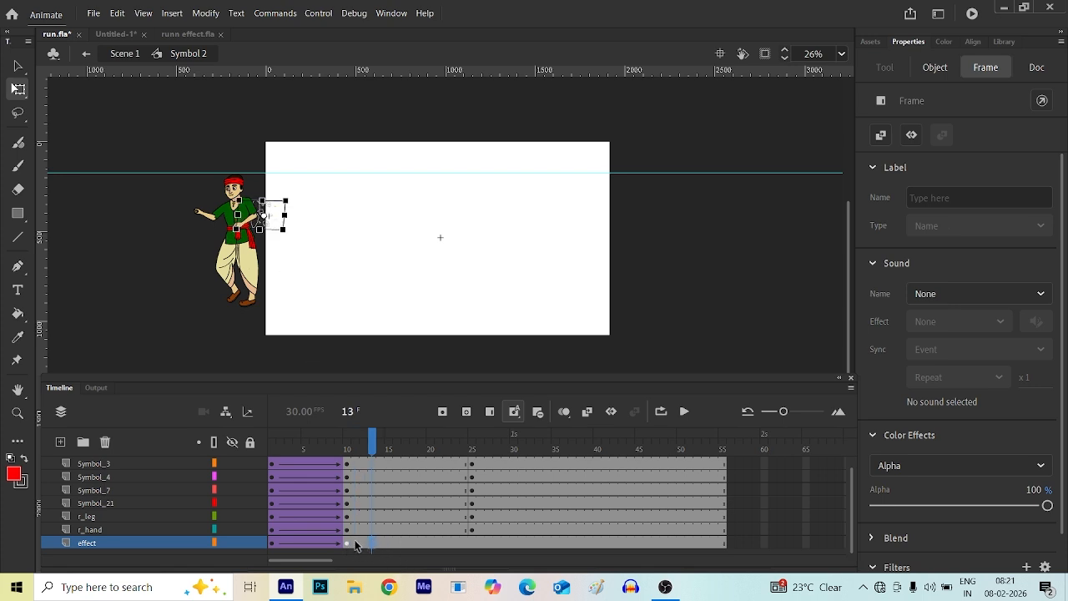
pyautogui.click(355, 543)
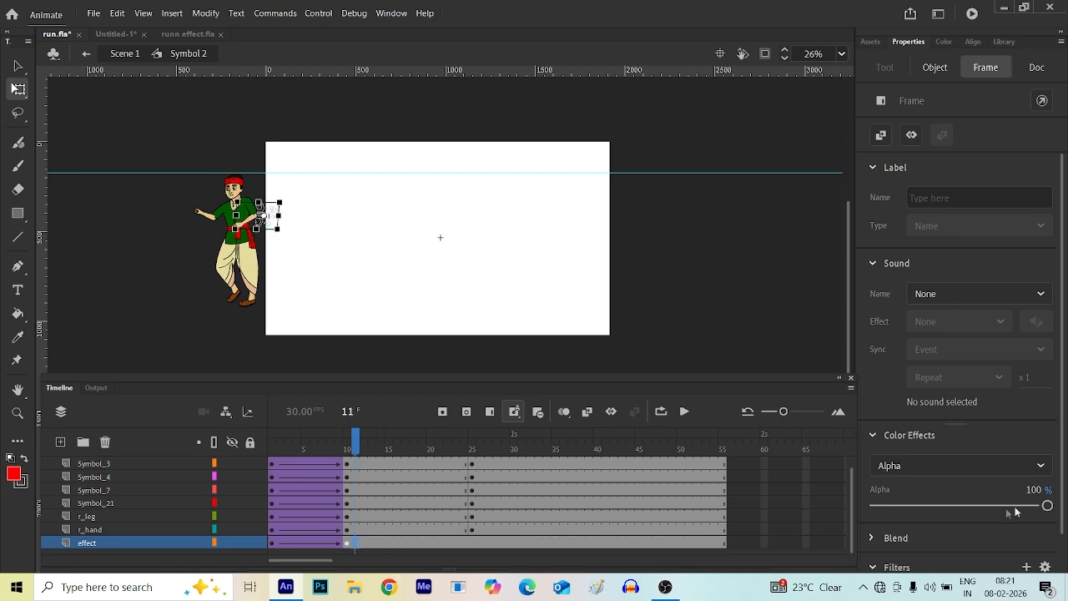
# - Set the effect layer's alpha at frame 11 to 16%, and reset its color effect at frame 10 to None
pyautogui.moveTo(1050, 506); pyautogui.dragTo(908, 514)
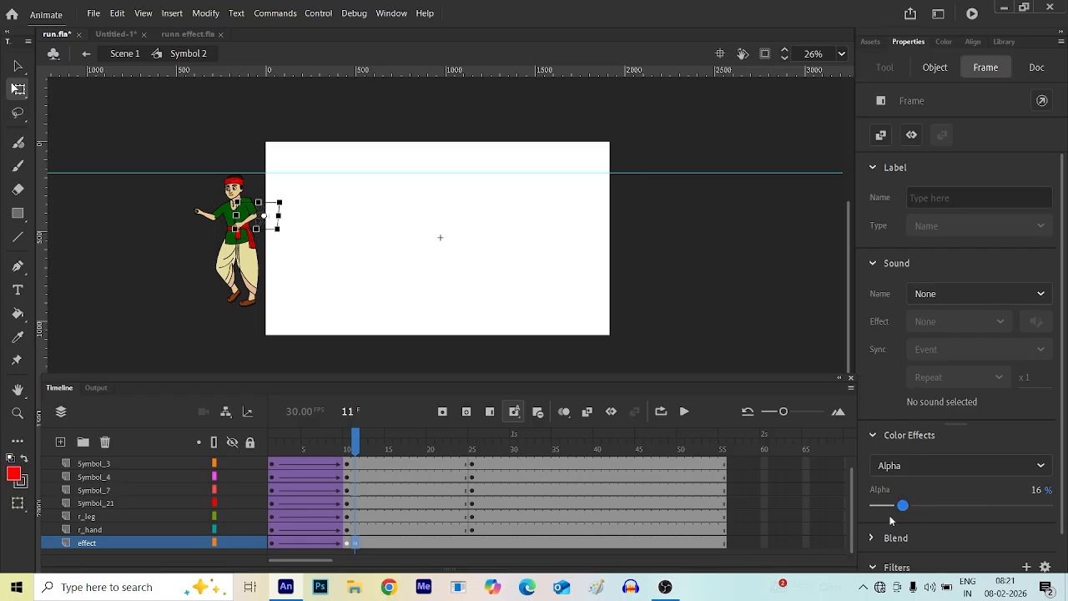
pyautogui.moveTo(355, 447)
pyautogui.mouseDown()
pyautogui.moveTo(295, 446)
pyautogui.moveTo(348, 446)
pyautogui.moveTo(360, 460)
pyautogui.moveTo(340, 458)
pyautogui.moveTo(361, 469)
pyautogui.moveTo(348, 464)
pyautogui.mouseUp()
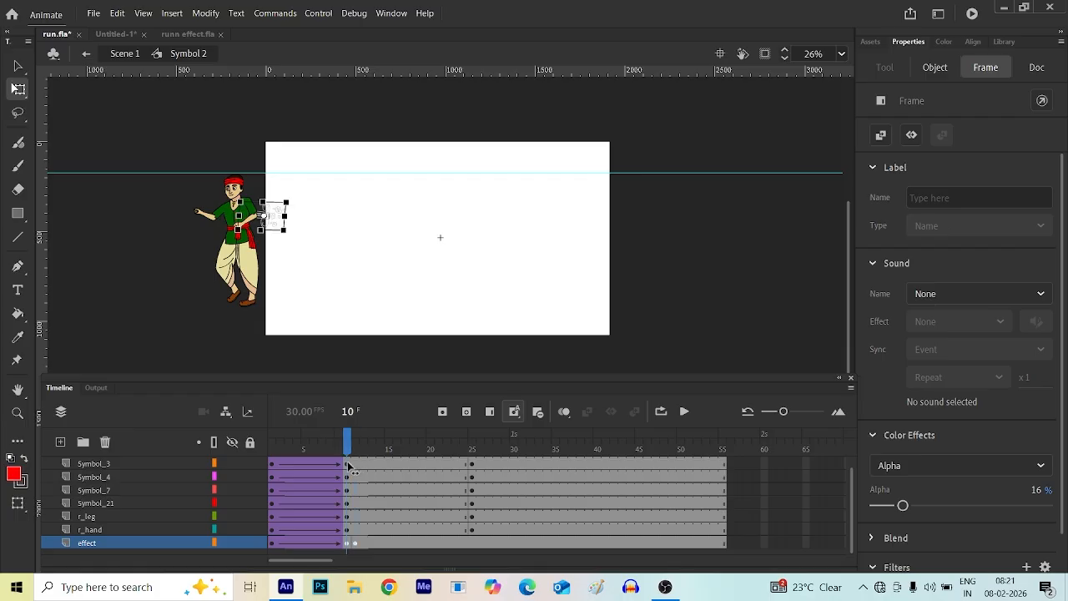
pyautogui.click(348, 544)
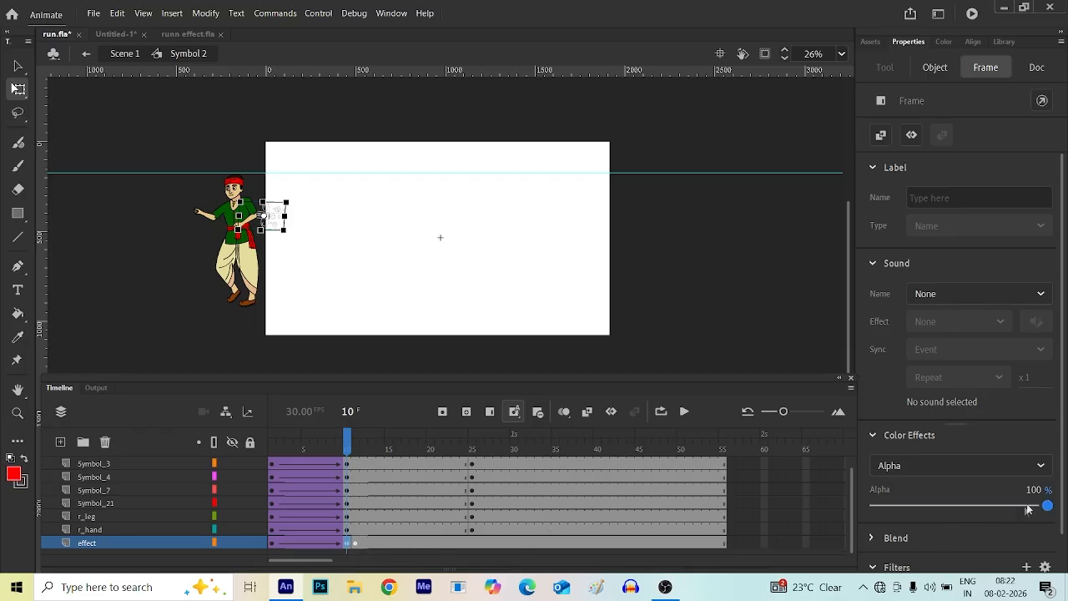
pyautogui.moveTo(1044, 506)
pyautogui.mouseDown()
pyautogui.moveTo(811, 512)
pyautogui.moveTo(1033, 506)
pyautogui.mouseUp()
pyautogui.click(1040, 466)
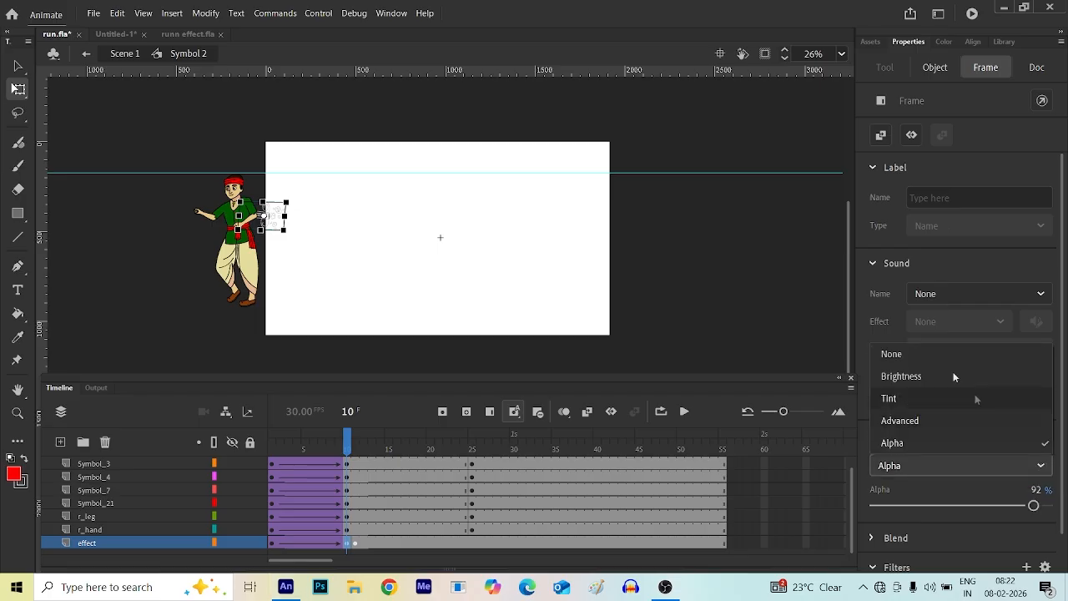
pyautogui.click(891, 354)
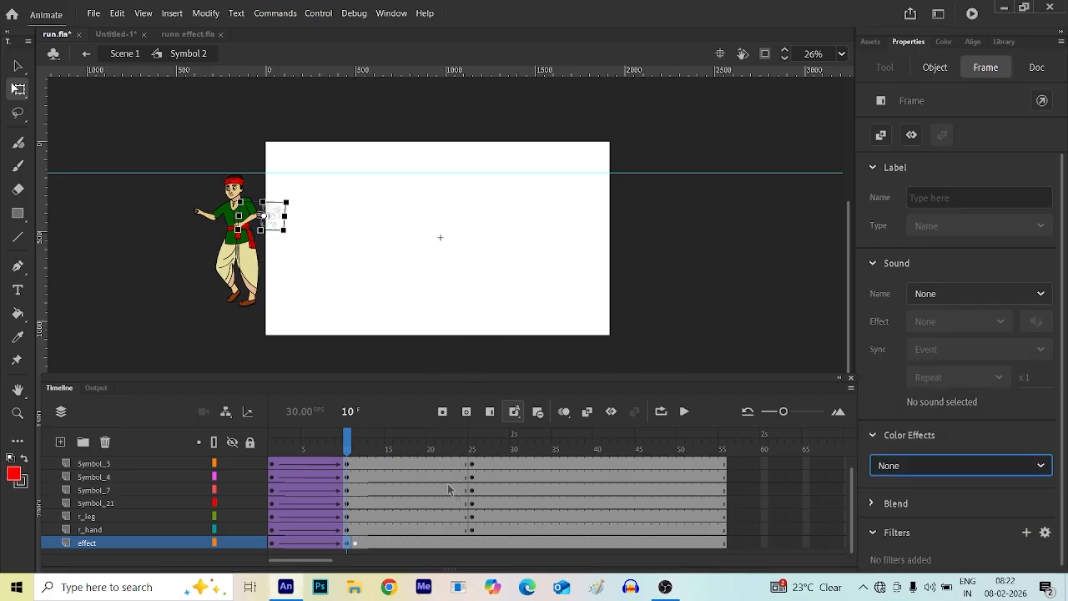
# - Insert a blank keyframe at frame 12 of the effect layer
pyautogui.moveTo(349, 449)
pyautogui.mouseDown()
pyautogui.moveTo(372, 458)
pyautogui.moveTo(357, 461)
pyautogui.mouseUp()
pyautogui.click(355, 544)
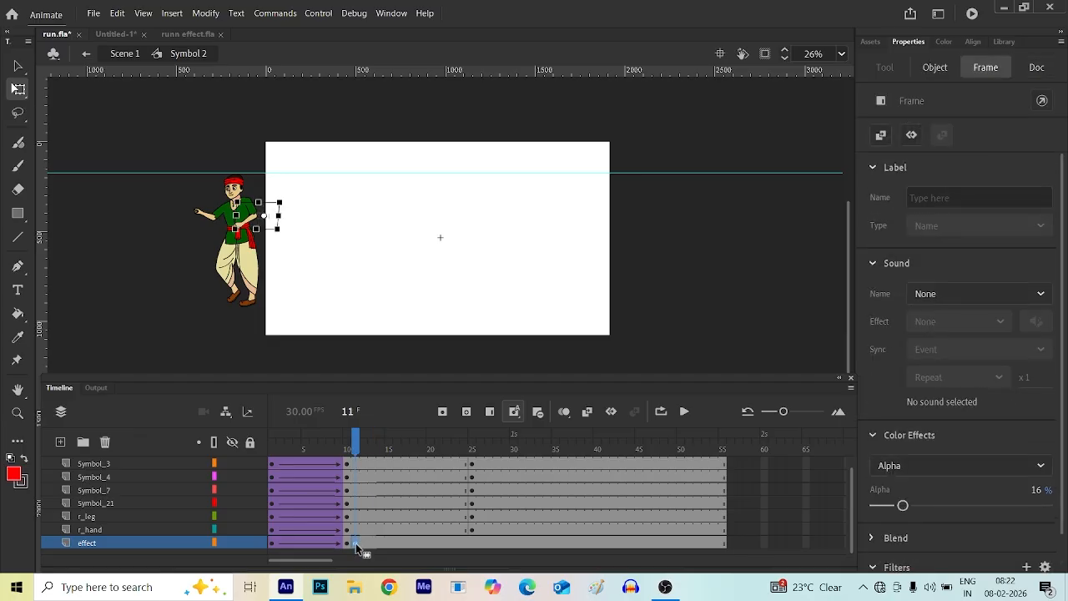
pyautogui.moveTo(355, 545); pyautogui.dragTo(364, 544)
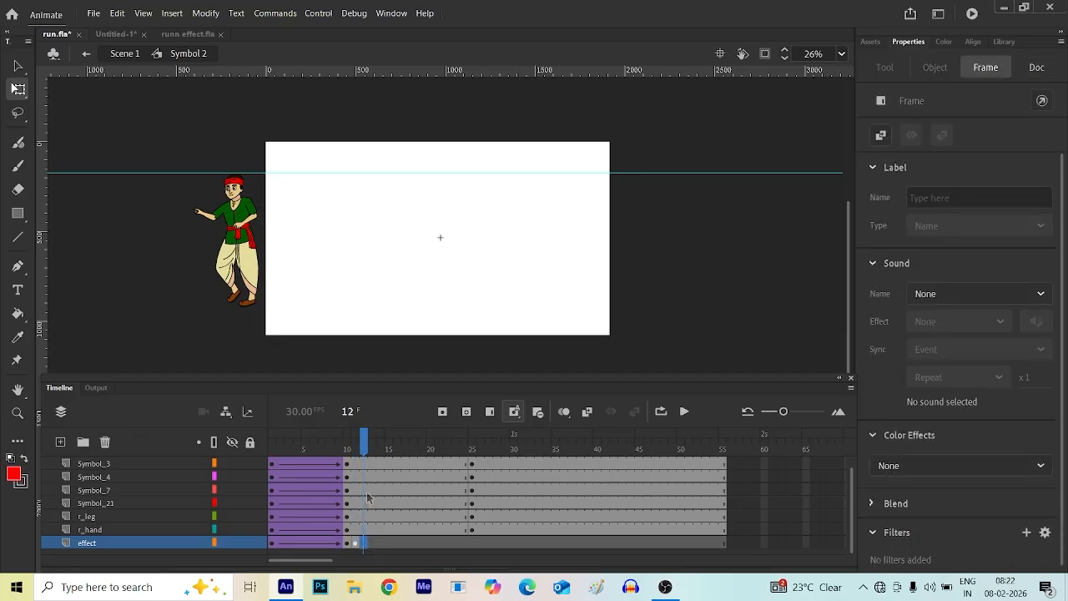
# - At frame 25, move the whole character horizontally across to just outside the stage's right edge
pyautogui.moveTo(363, 447); pyautogui.dragTo(472, 467)
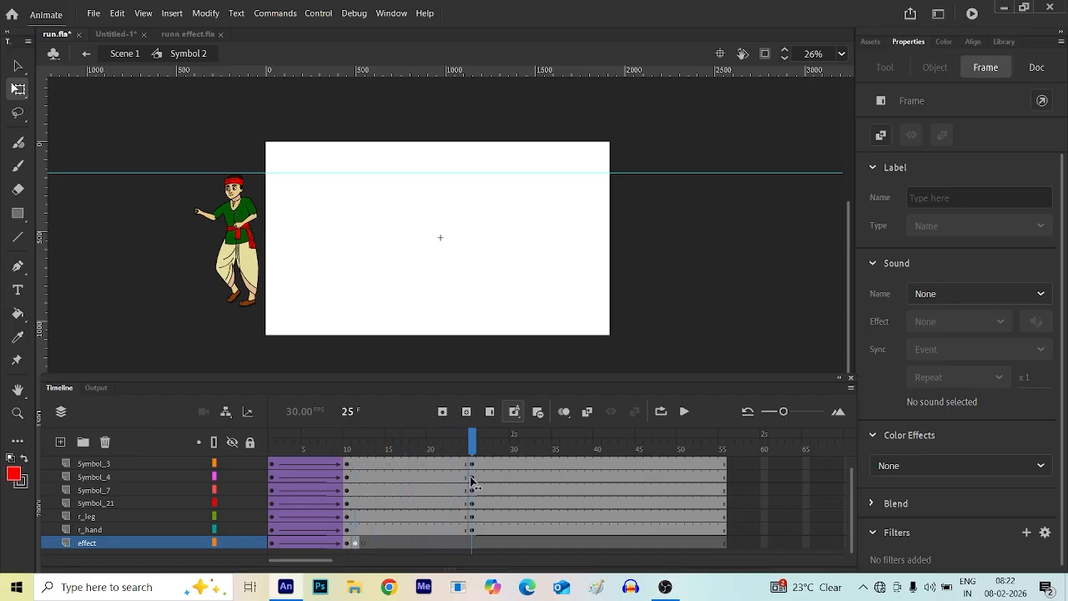
pyautogui.click(339, 351)
pyautogui.click(248, 261)
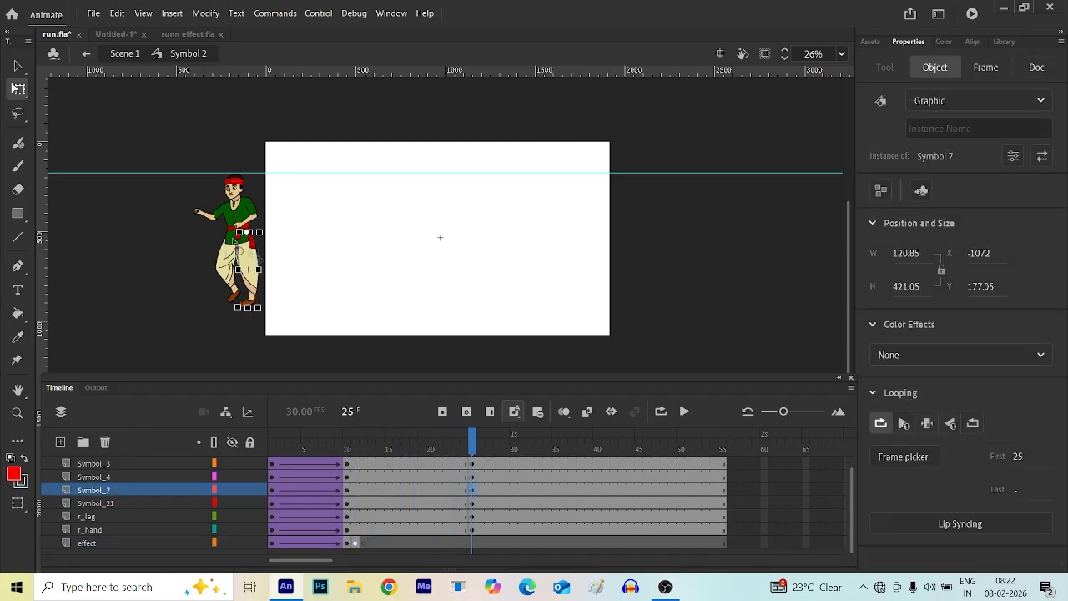
pyautogui.moveTo(181, 133); pyautogui.dragTo(276, 334)
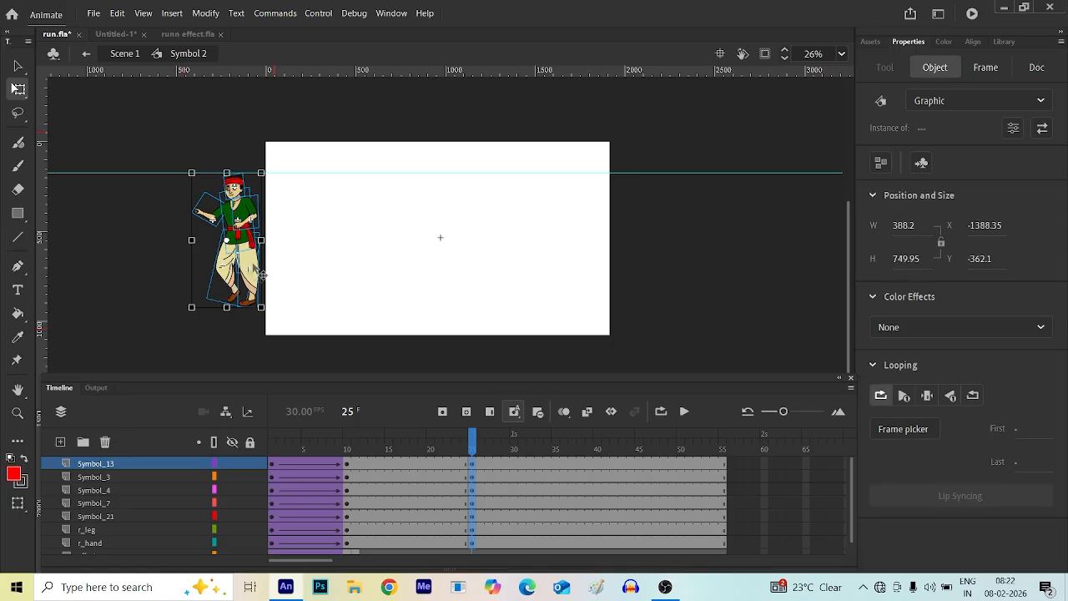
pyautogui.moveTo(253, 266); pyautogui.dragTo(680, 264)
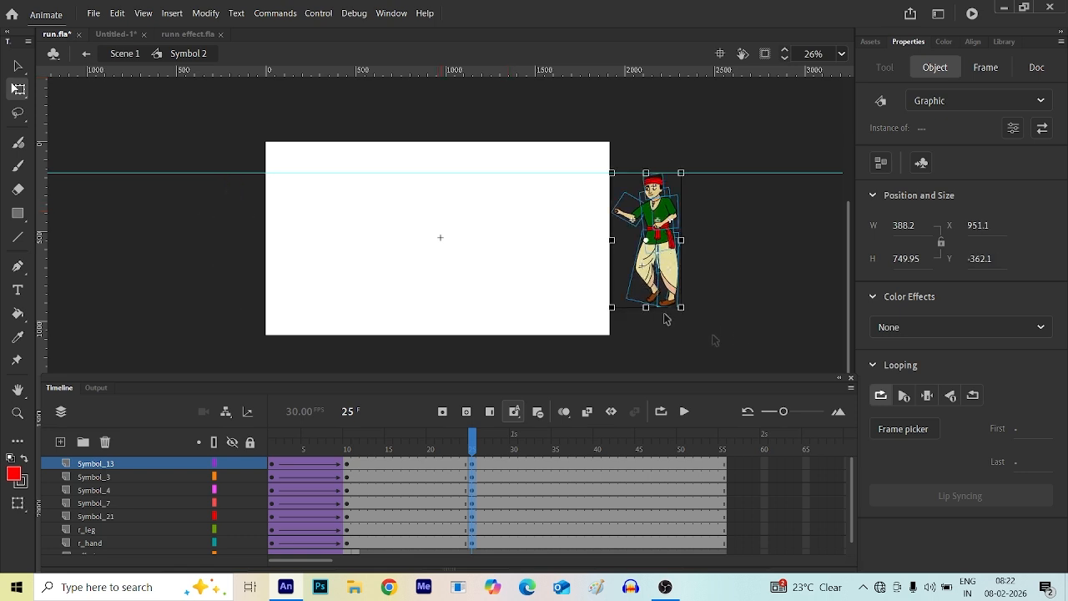
pyautogui.click(737, 328)
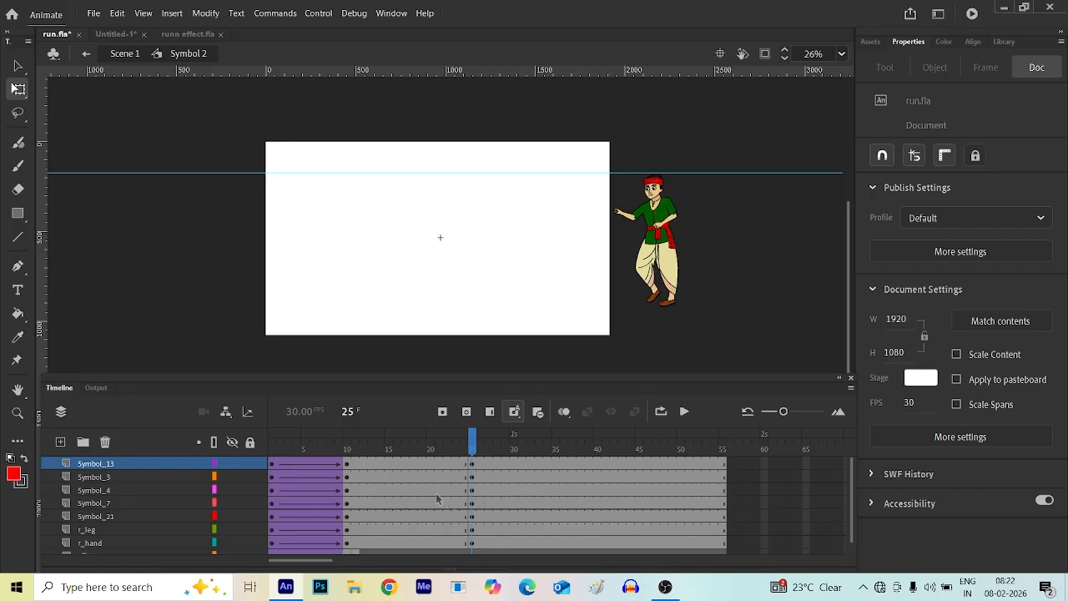
# - Add a new layer and place it below the effect layer
pyautogui.click(676, 249)
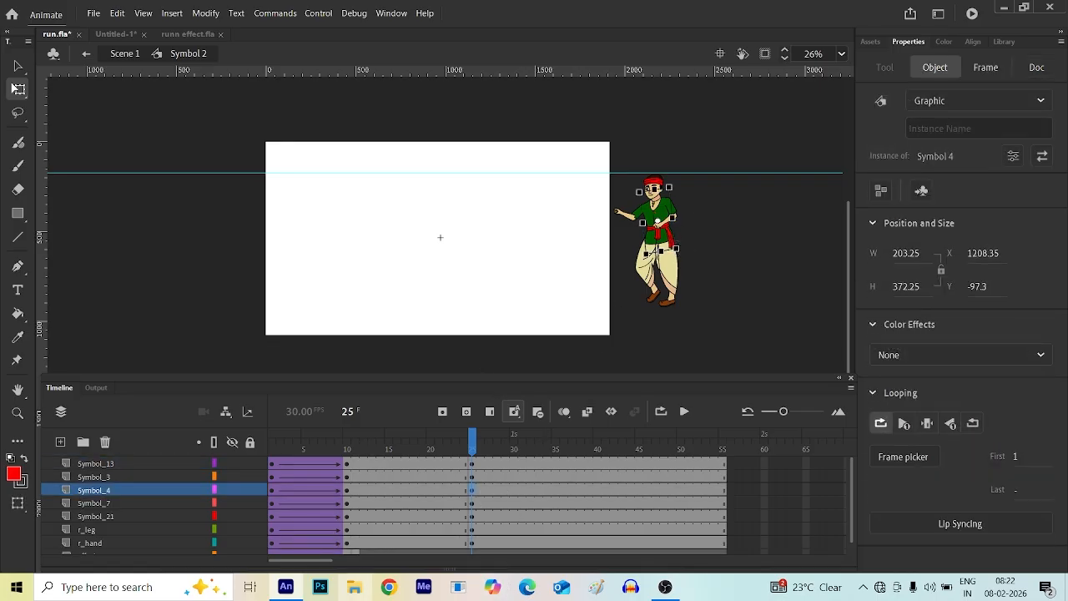
pyautogui.scroll(-1, 499, 493)
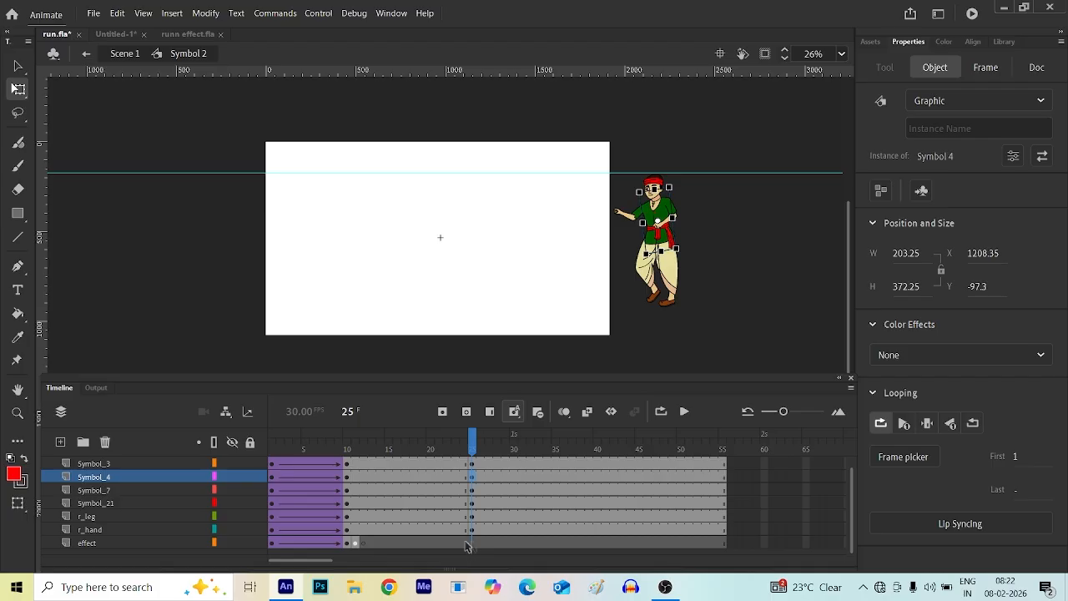
pyautogui.click(88, 543)
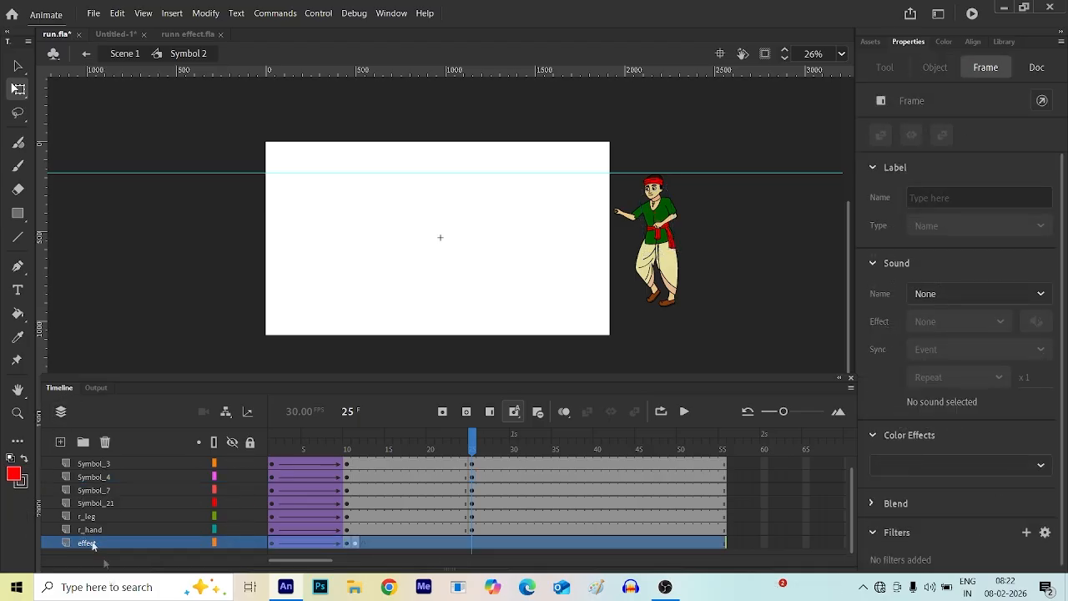
pyautogui.click(61, 442)
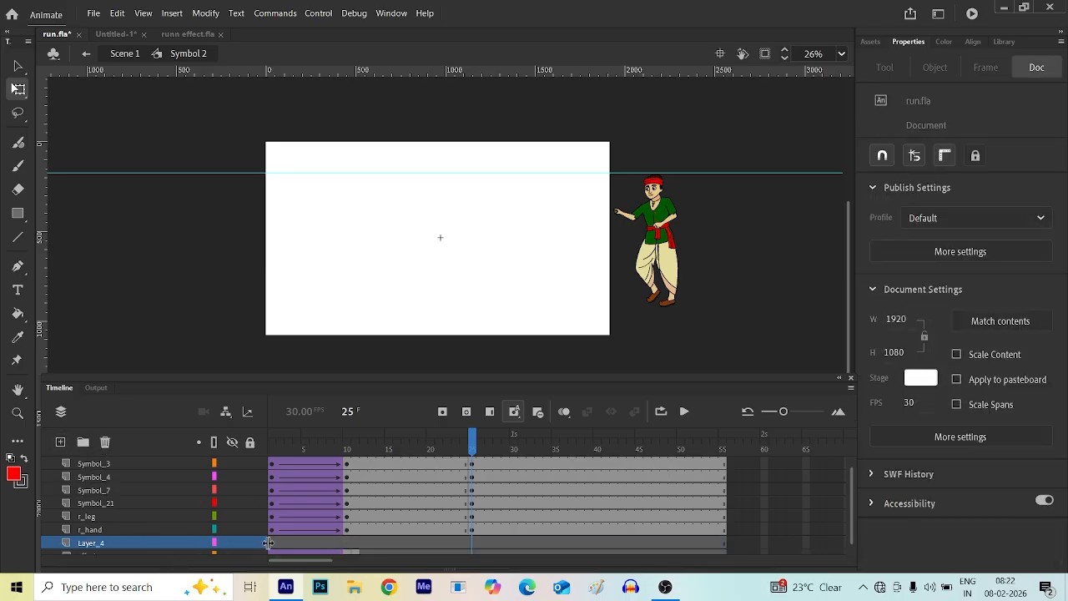
pyautogui.moveTo(161, 548); pyautogui.dragTo(163, 572)
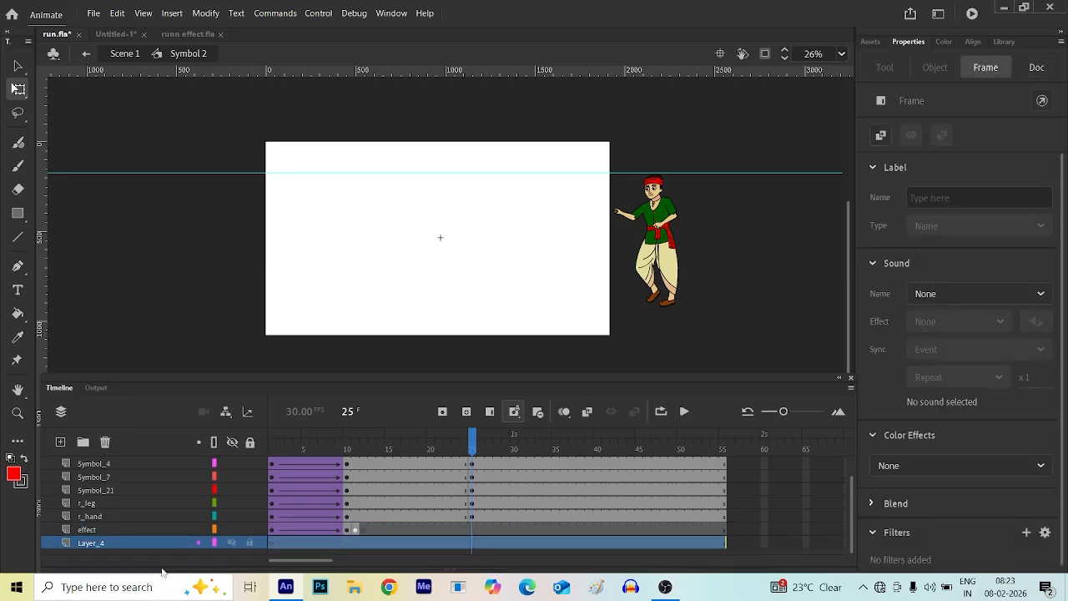
# - On the new layer's frame 25, draw a red rectangle about 438 by 744 px against the character's back
pyautogui.click(271, 547)
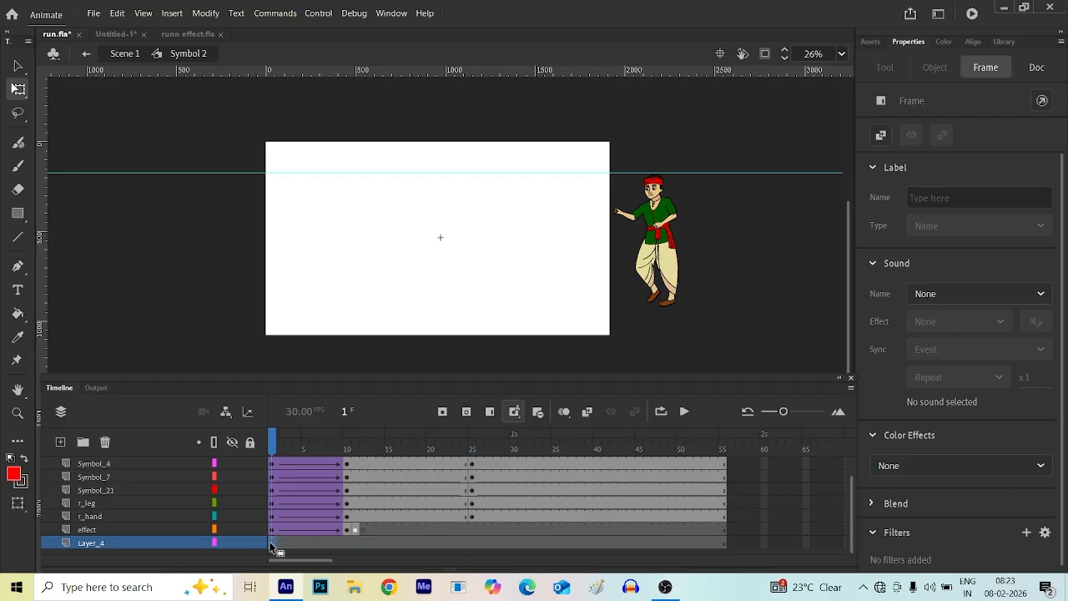
pyautogui.click(473, 544)
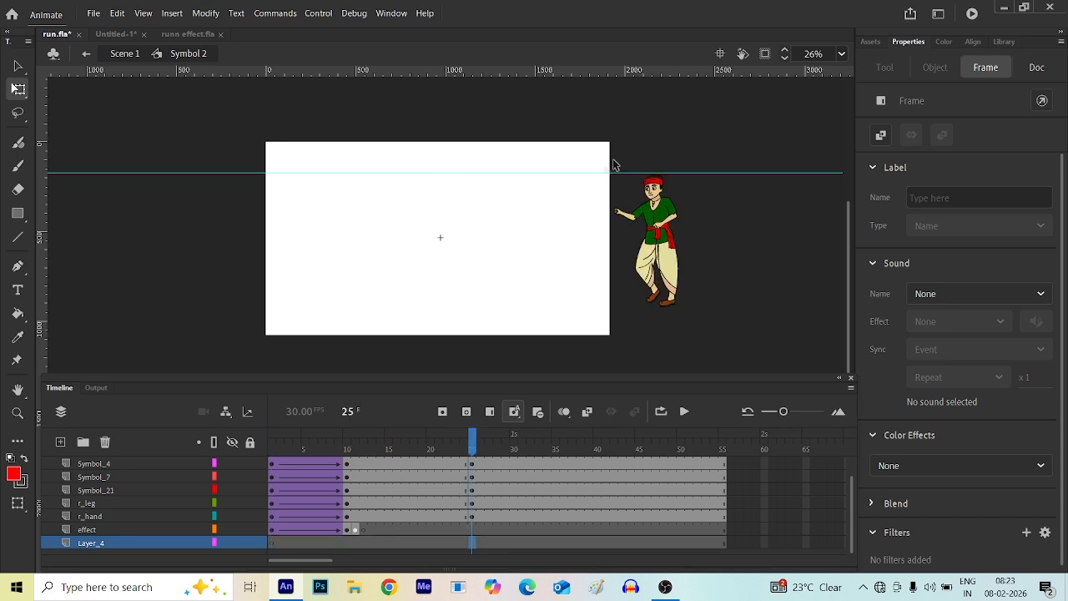
pyautogui.click(9, 210)
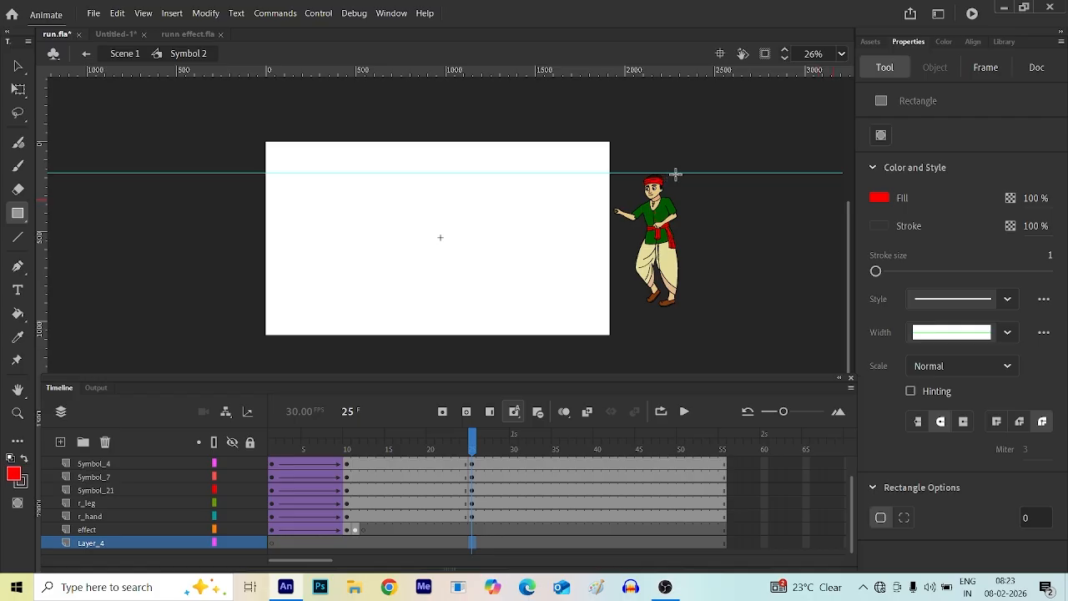
pyautogui.moveTo(676, 175); pyautogui.dragTo(755, 311)
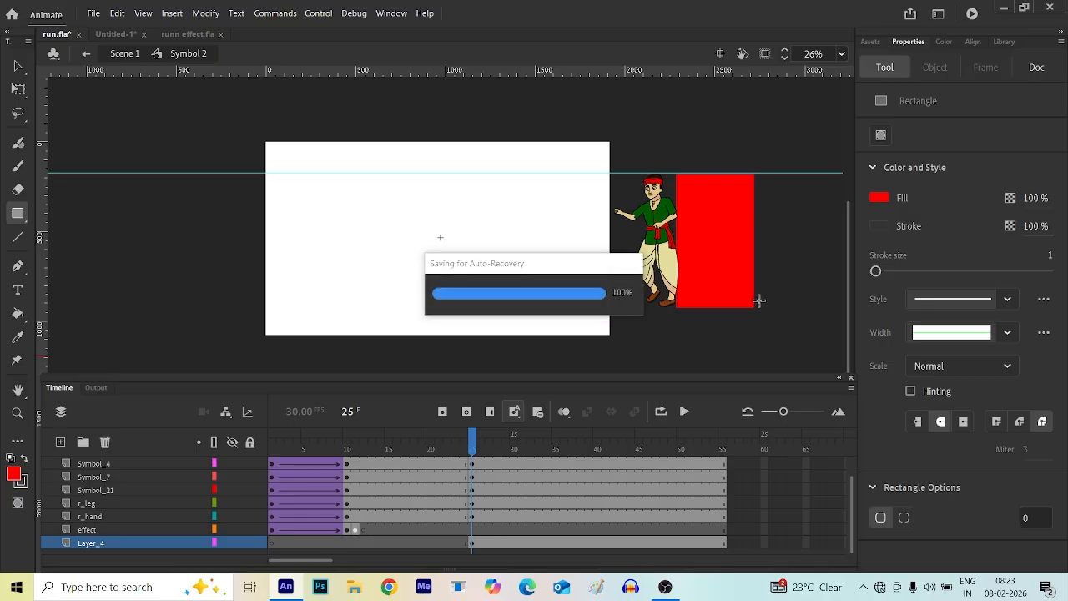
# - Shorten the red rectangle with Free Transform to a height of 730.65 px, bringing its lower edge closer to the character's feet
pyautogui.click(17, 67)
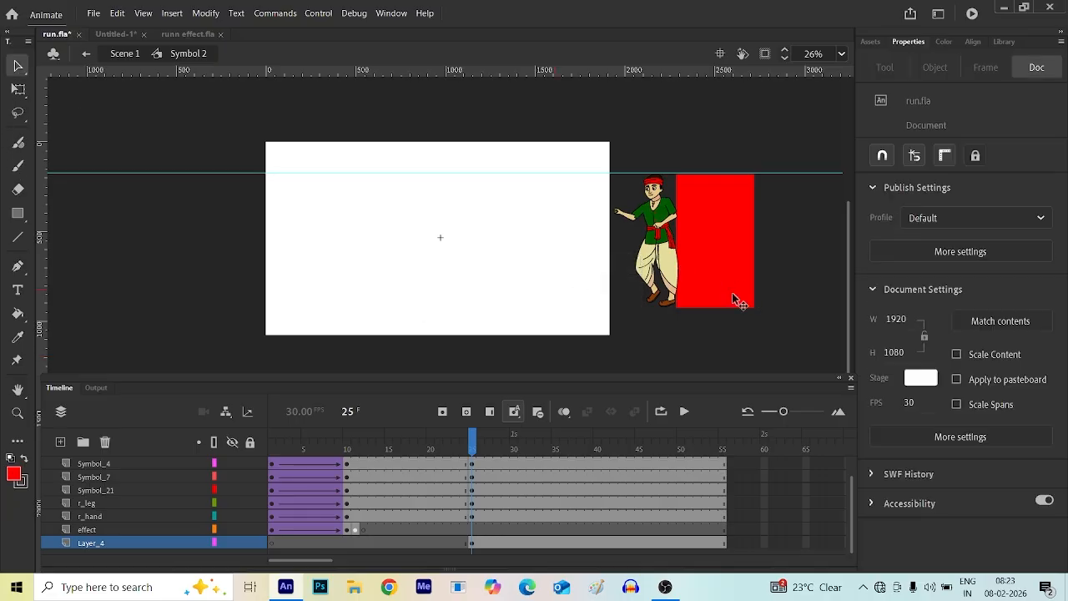
pyautogui.scroll(3, 709, 334)
pyautogui.scroll(3, 644, 317)
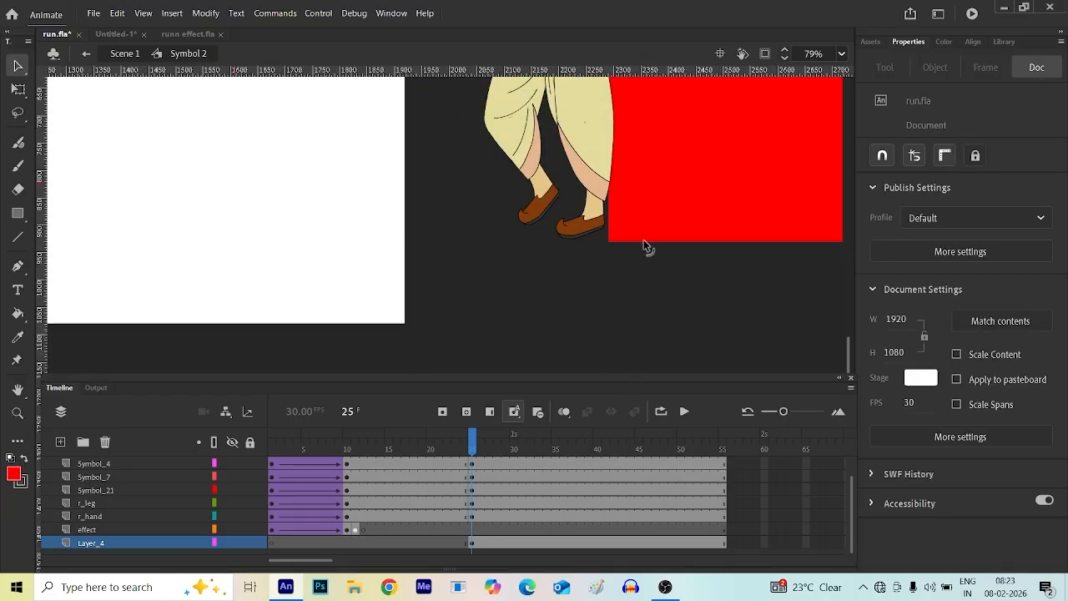
pyautogui.click(668, 224)
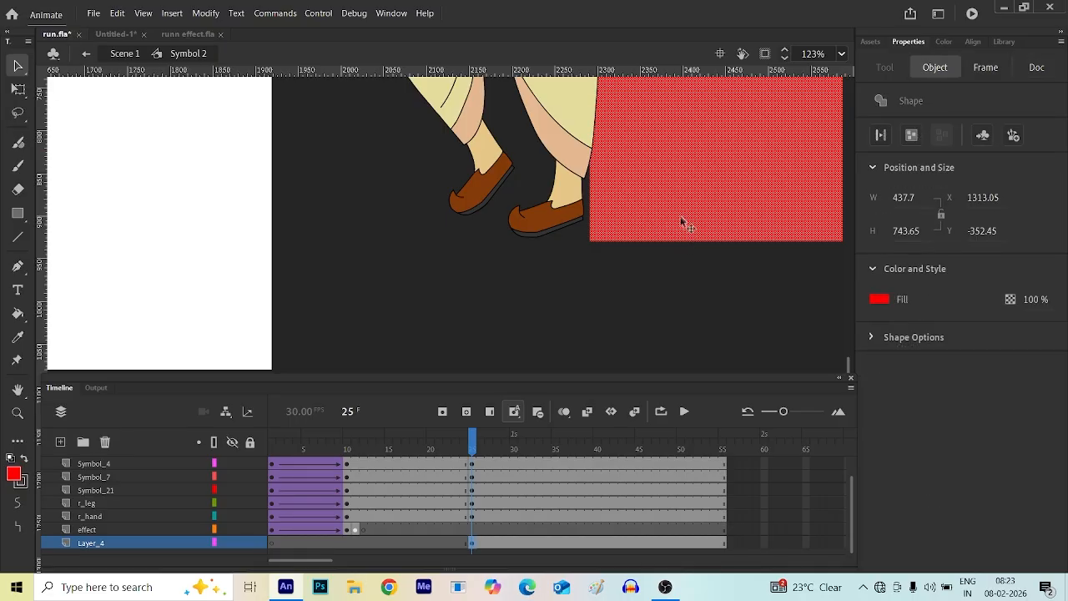
pyautogui.press('q')
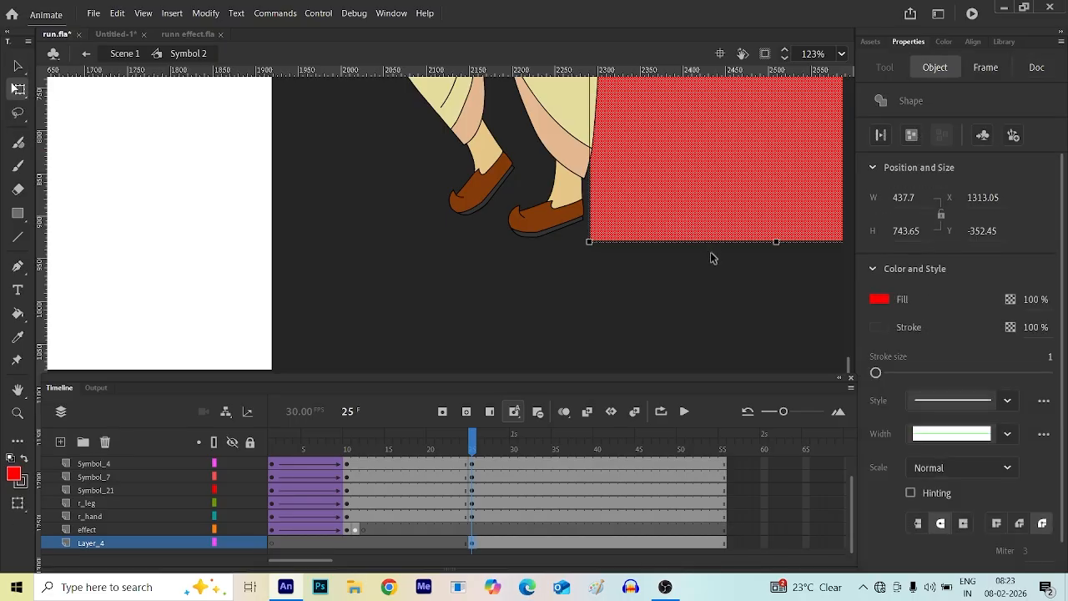
pyautogui.moveTo(776, 243); pyautogui.dragTo(775, 237)
pyautogui.scroll(-3, 576, 247)
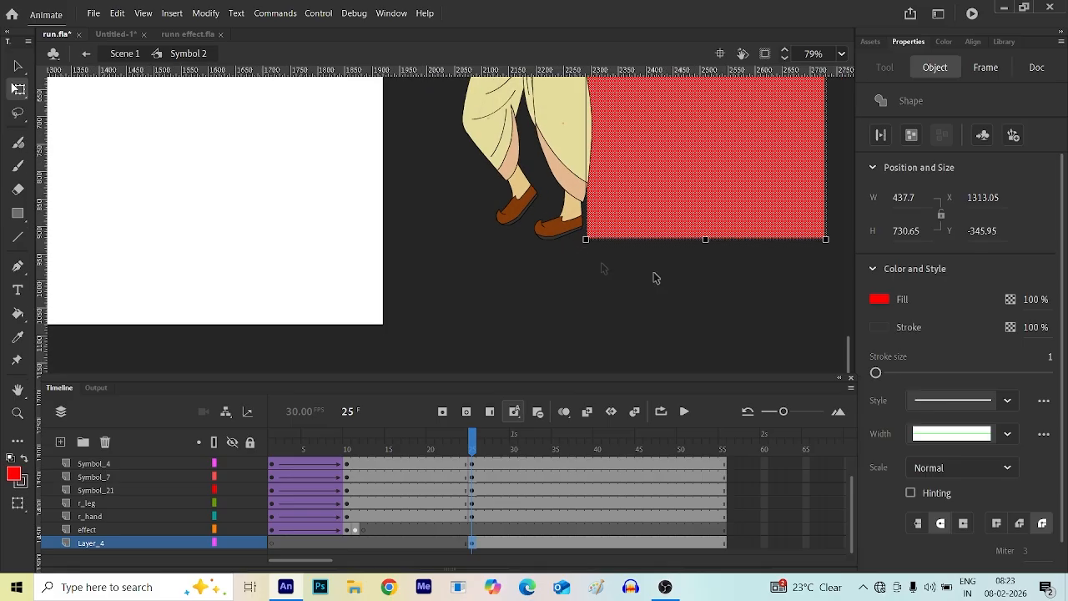
pyautogui.click(664, 246)
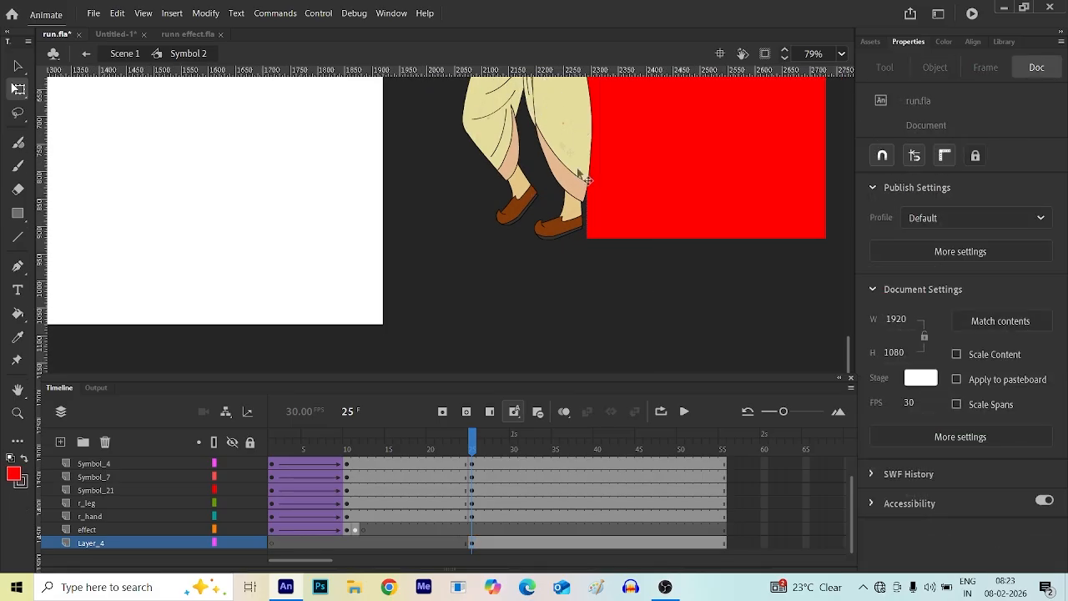
# - Draw two horizontal lines across the red rectangle, one just above the feet and one at the shirt hem
pyautogui.click(17, 238)
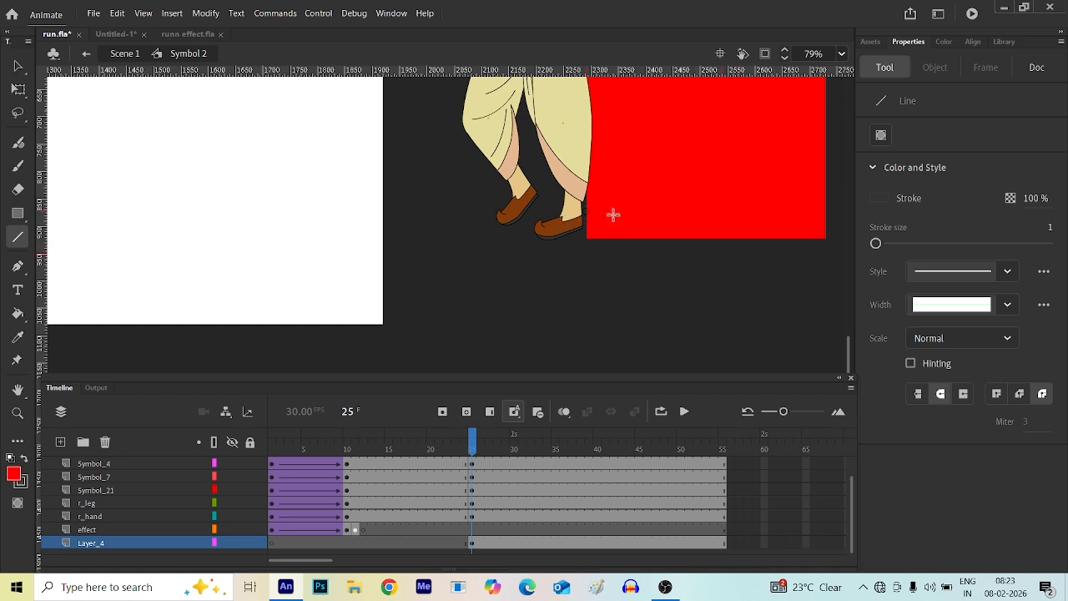
pyautogui.moveTo(587, 212); pyautogui.dragTo(828, 213)
pyautogui.scroll(3, 594, 195)
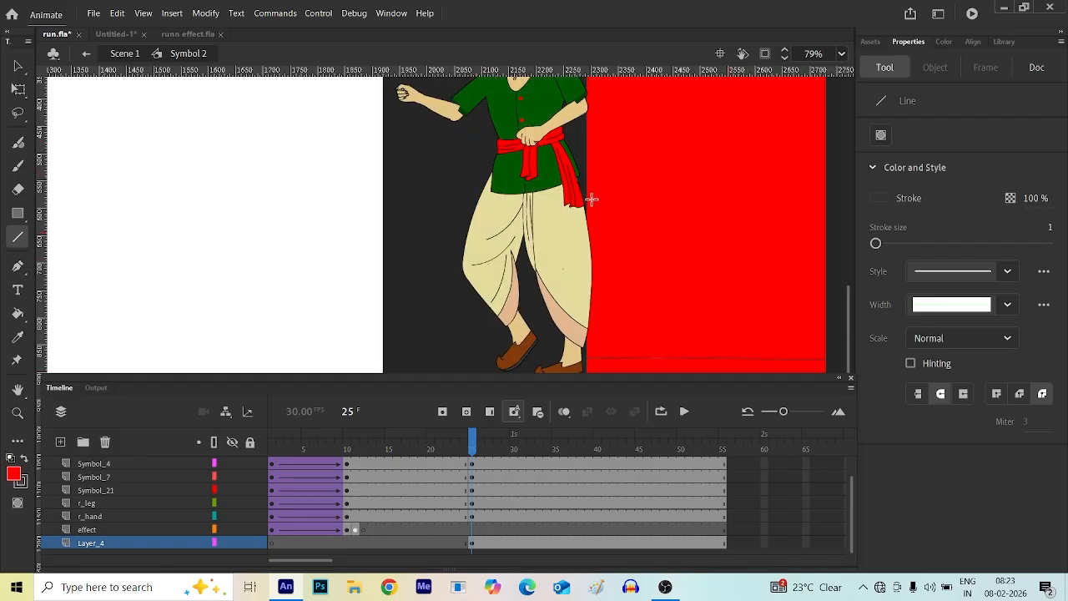
pyautogui.moveTo(590, 182); pyautogui.dragTo(826, 183)
pyautogui.scroll(3, 699, 212)
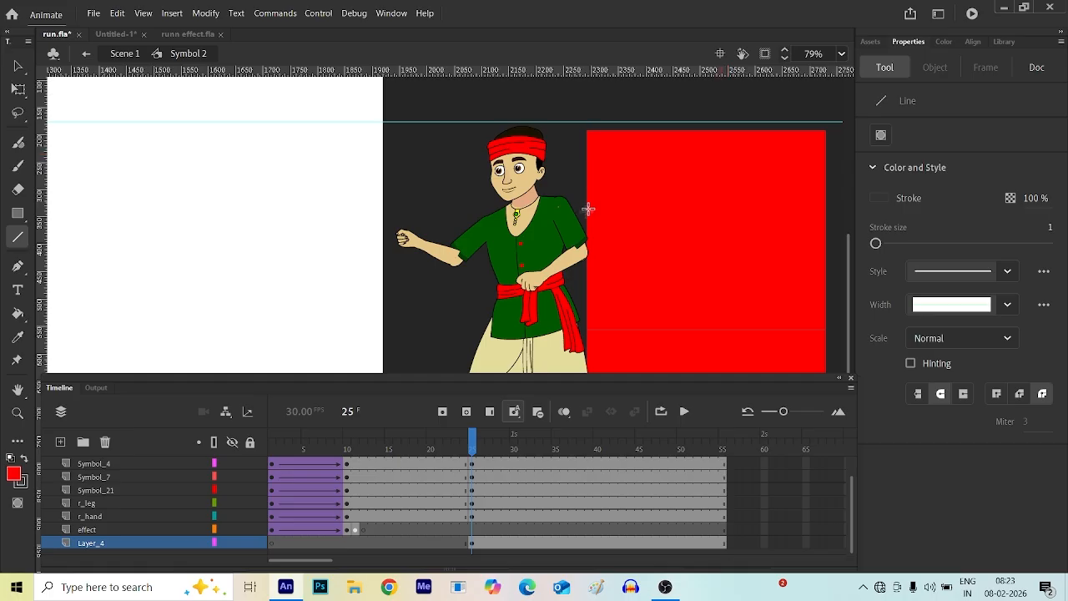
# - Draw three more horizontal lines across the red rectangle, at the character's shoulder, forearm and sash, redoing the sash line once
pyautogui.moveTo(587, 199); pyautogui.dragTo(825, 201)
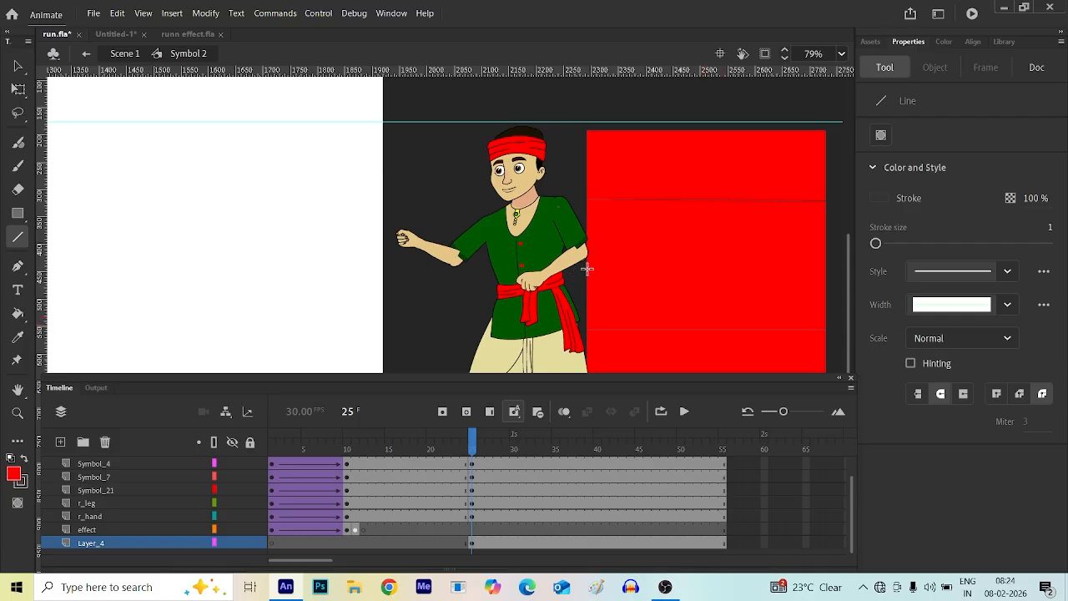
pyautogui.moveTo(588, 264); pyautogui.dragTo(832, 264)
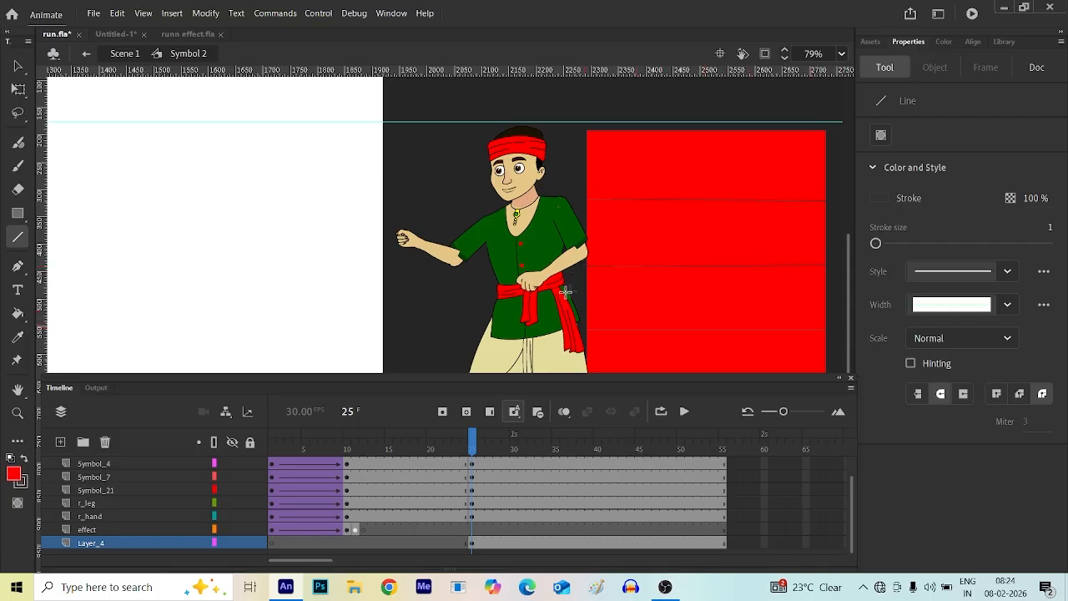
pyautogui.moveTo(588, 288); pyautogui.dragTo(803, 280)
pyautogui.hotkey('ctrl', 'z')
pyautogui.moveTo(610, 290); pyautogui.dragTo(833, 302)
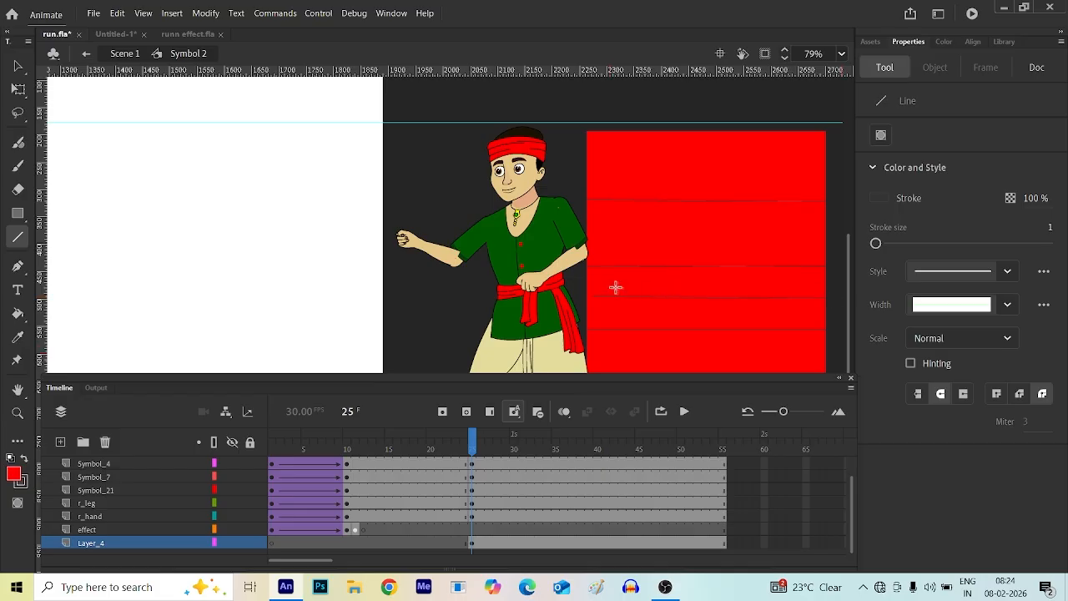
pyautogui.click(18, 65)
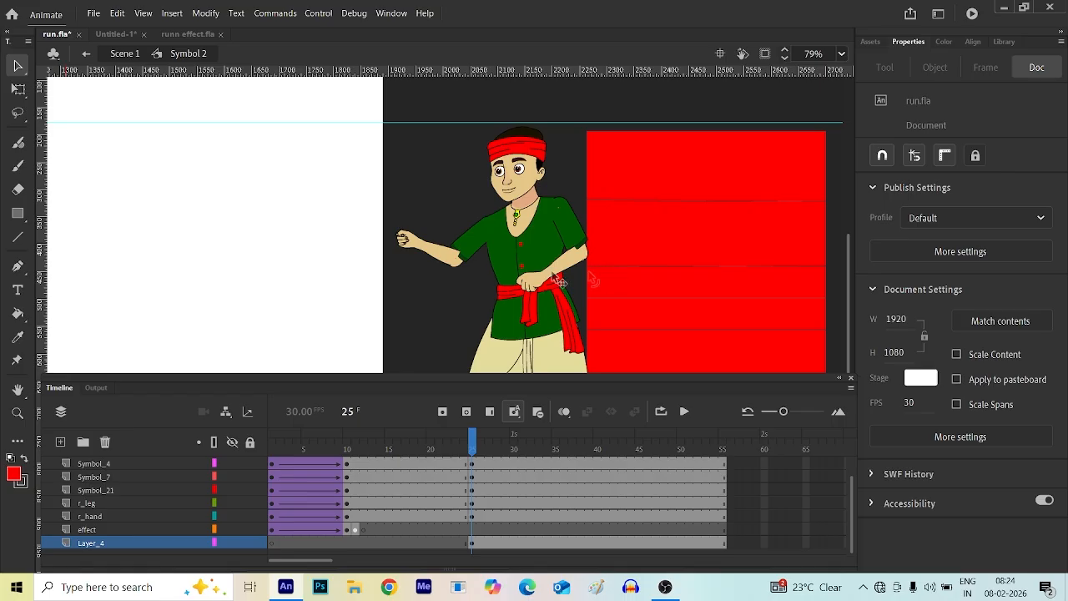
pyautogui.click(18, 237)
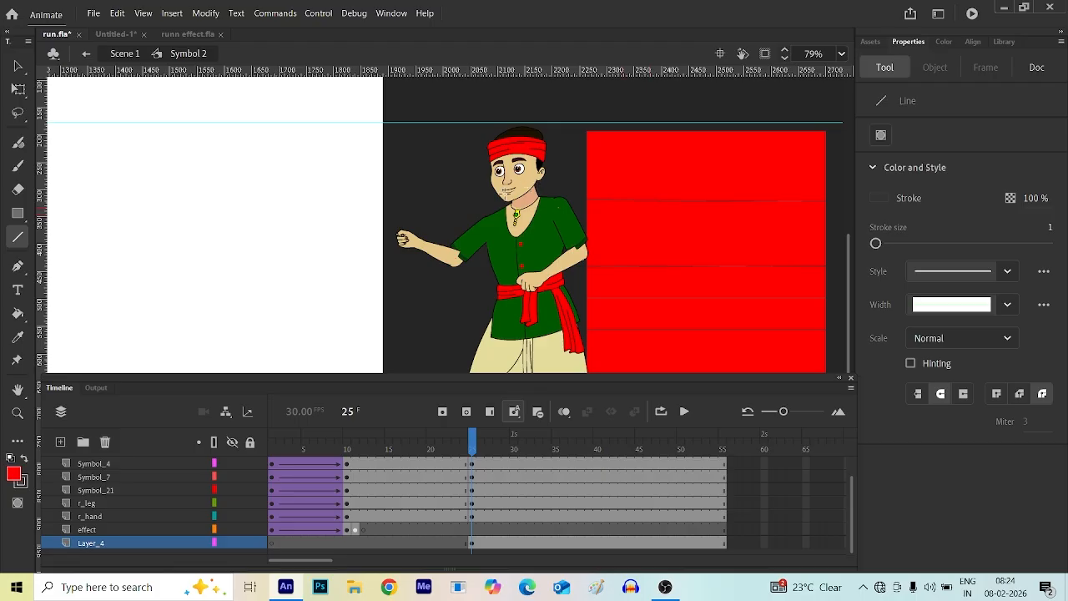
# - Draw two horizontal lines across the red rectangle beside the headband, and raise the upper one to the hairline
pyautogui.moveTo(591, 164); pyautogui.dragTo(845, 167)
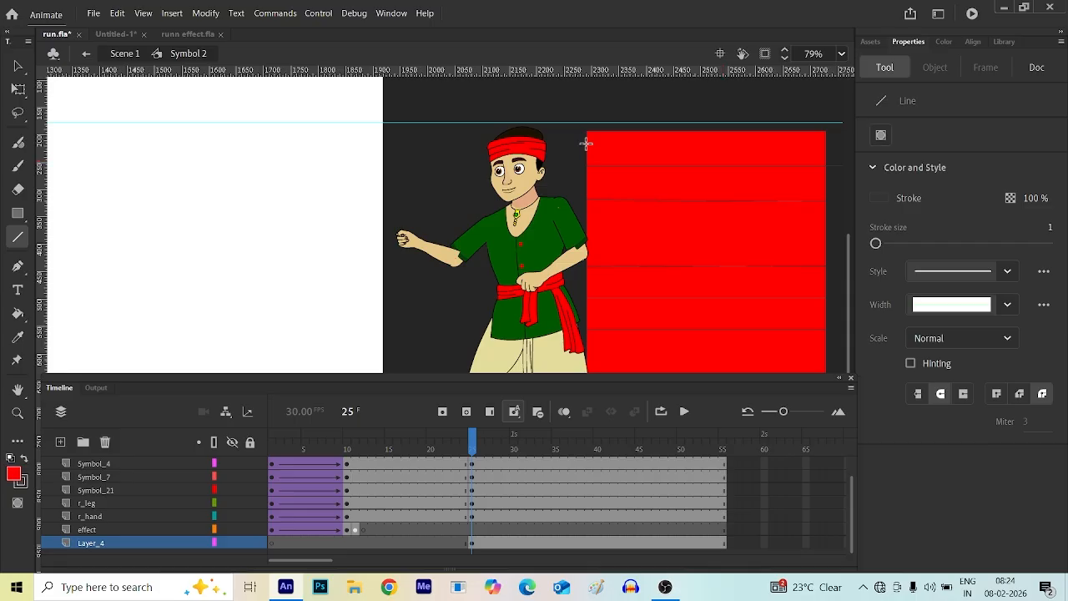
pyautogui.moveTo(587, 144); pyautogui.dragTo(827, 152)
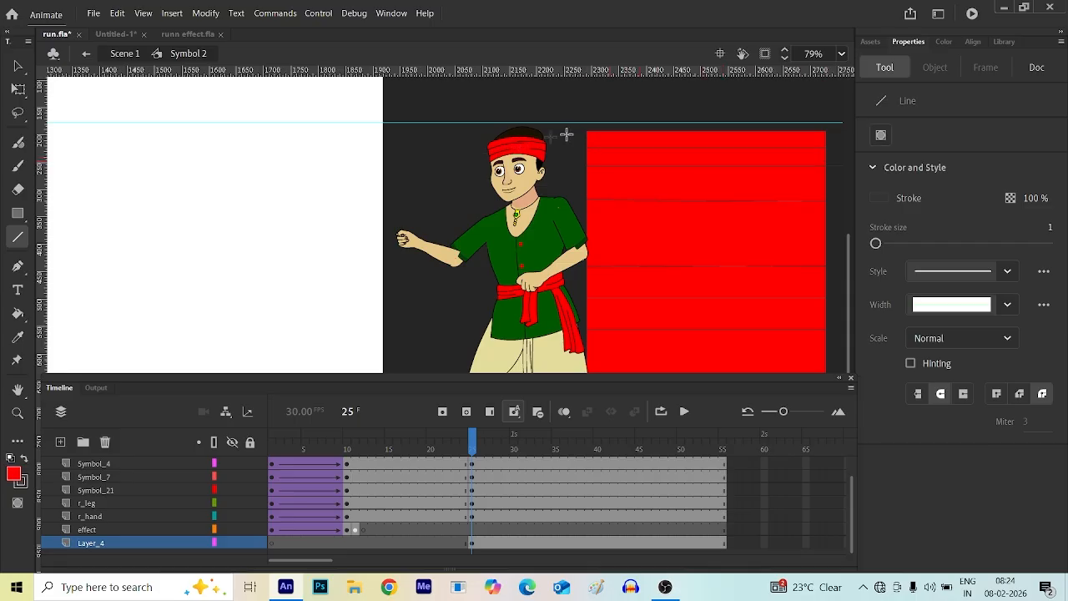
pyautogui.scroll(5, 599, 128)
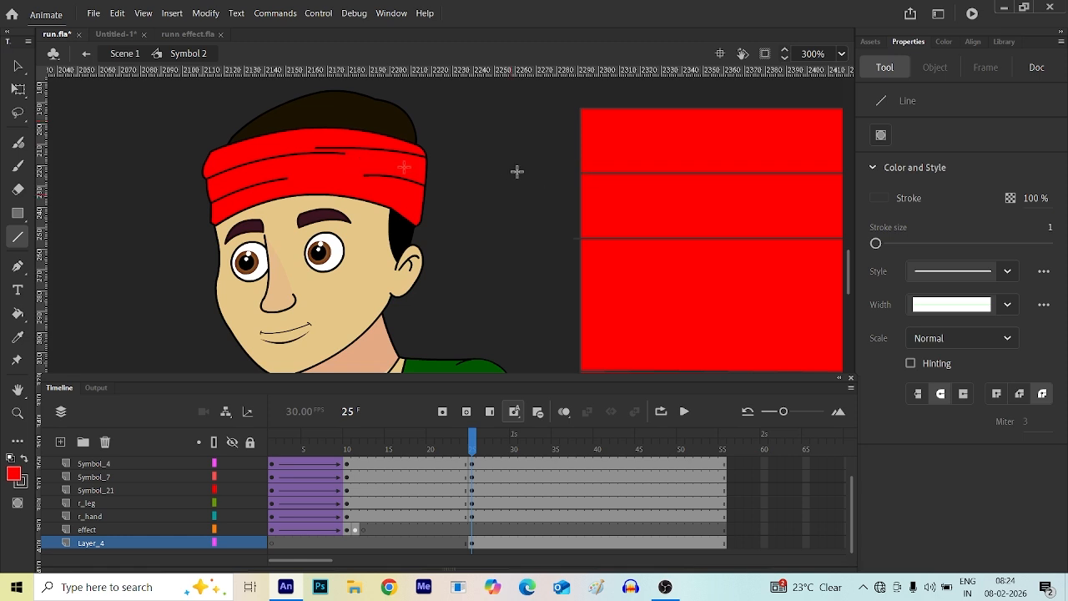
pyautogui.click(17, 66)
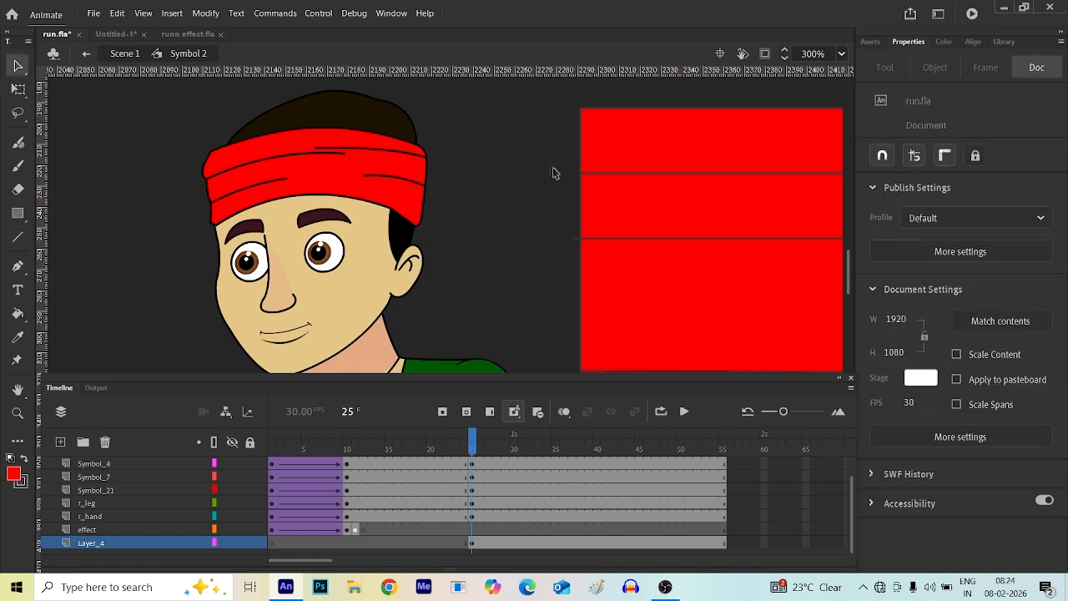
pyautogui.click(605, 172)
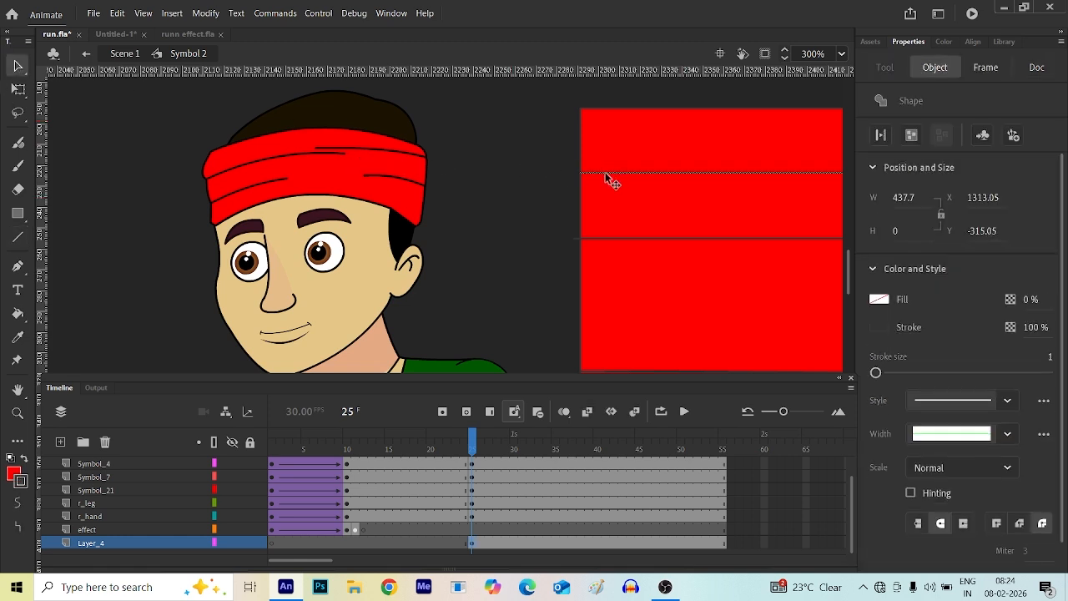
pyautogui.moveTo(605, 173); pyautogui.dragTo(590, 154)
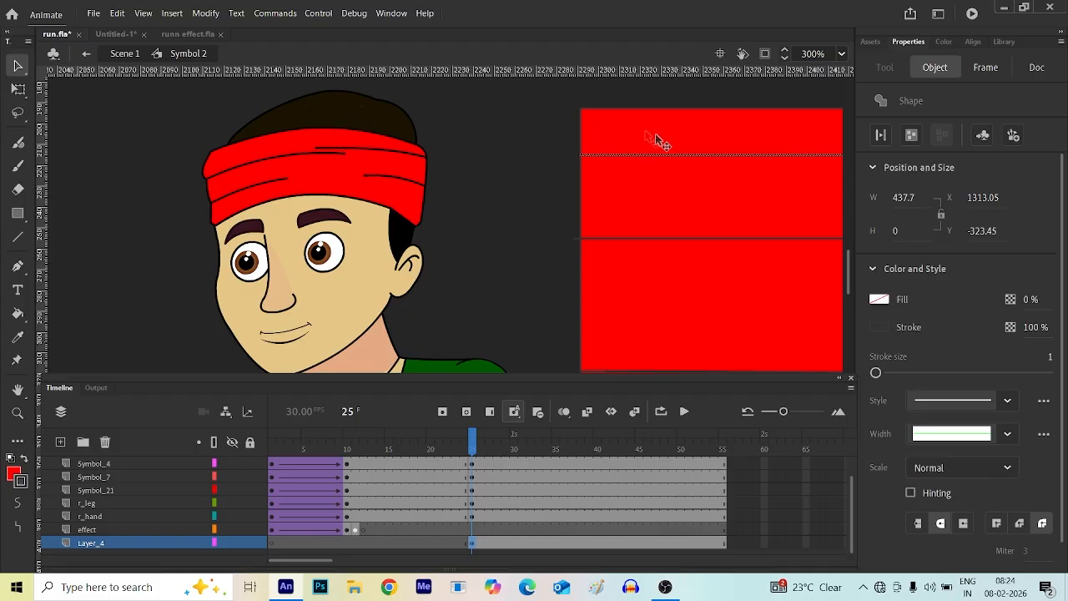
pyautogui.scroll(-3, 558, 155)
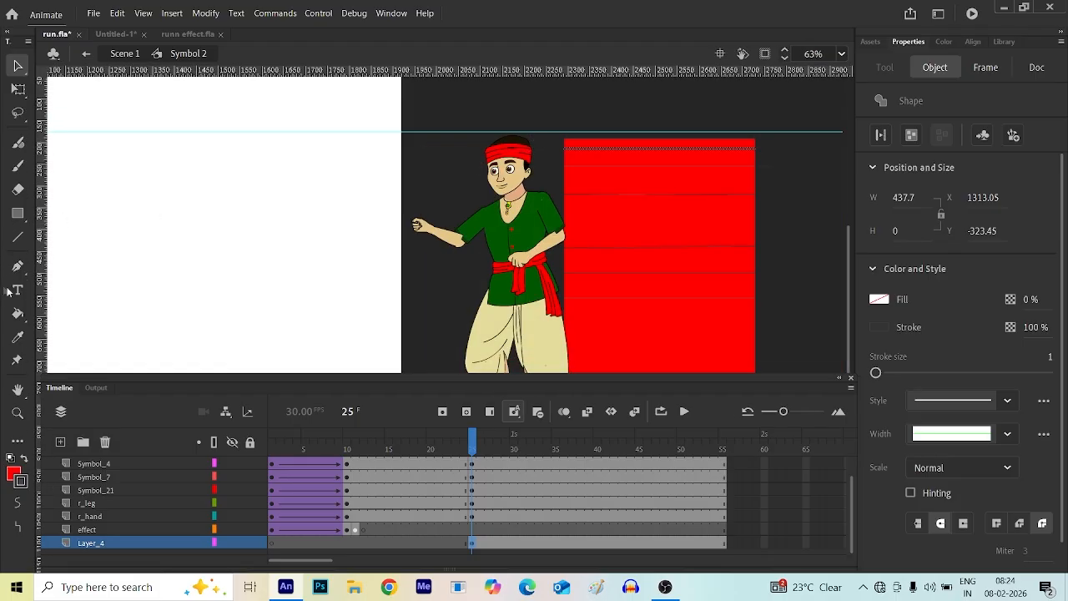
# - Fill the rectangle's topmost band with the dark brown sampled from the character's hair
pyautogui.click(17, 338)
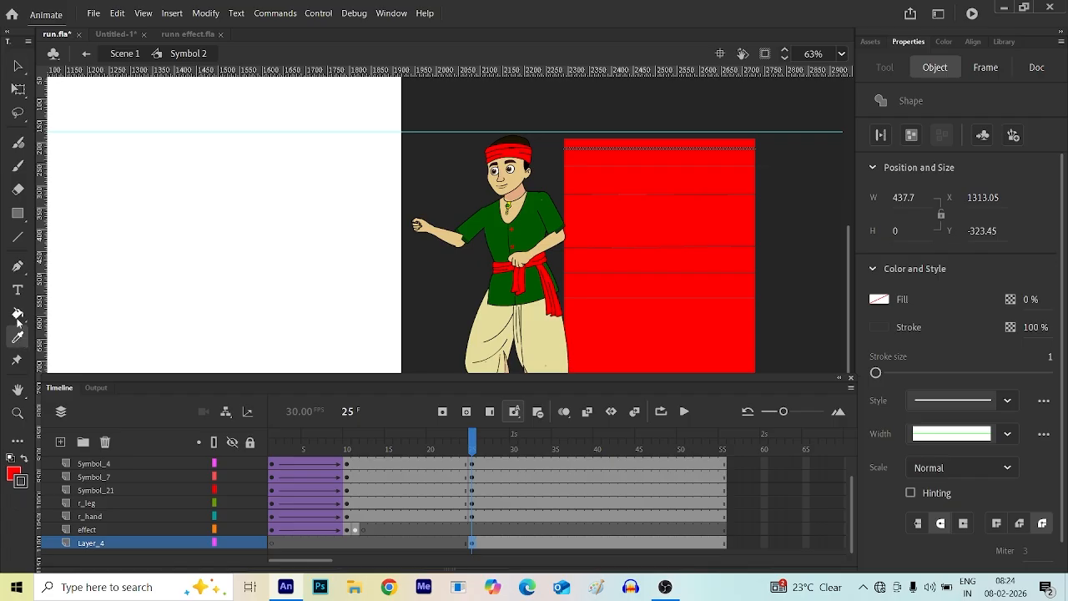
pyautogui.click(18, 321)
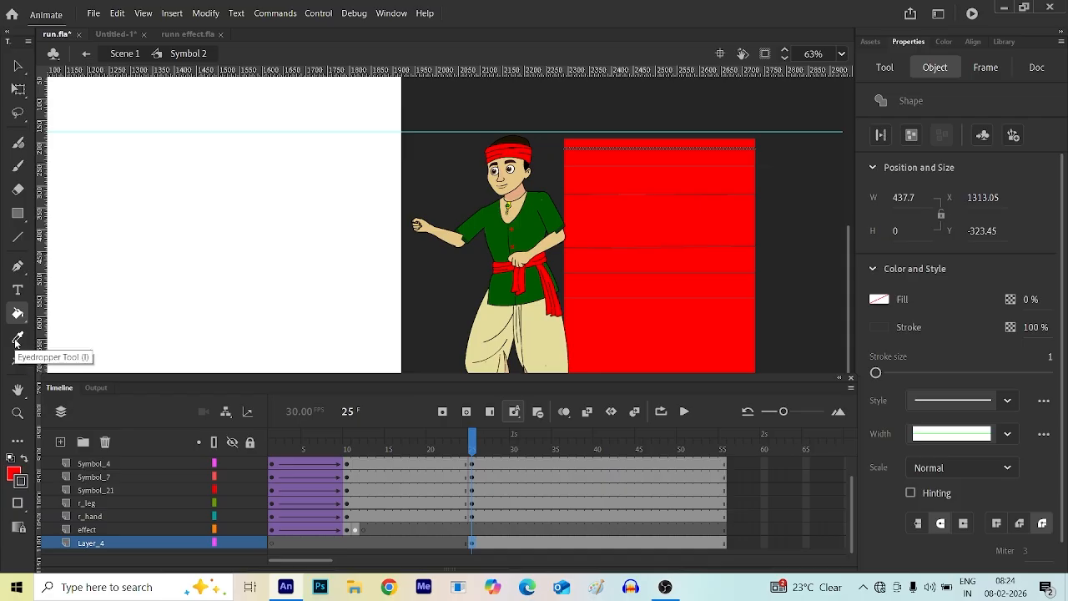
pyautogui.click(16, 339)
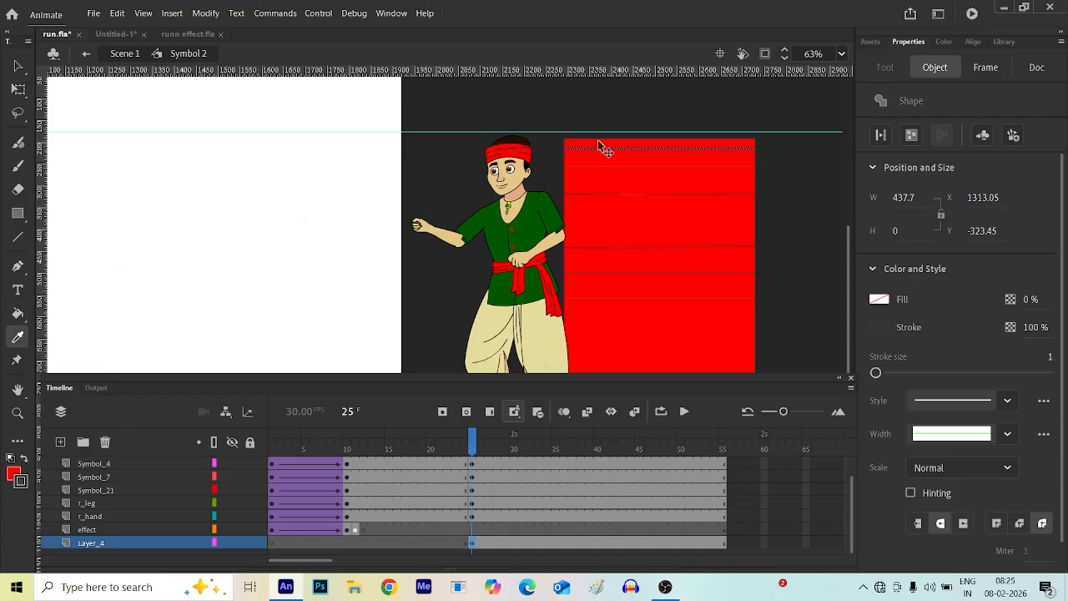
pyautogui.scroll(3, 598, 148)
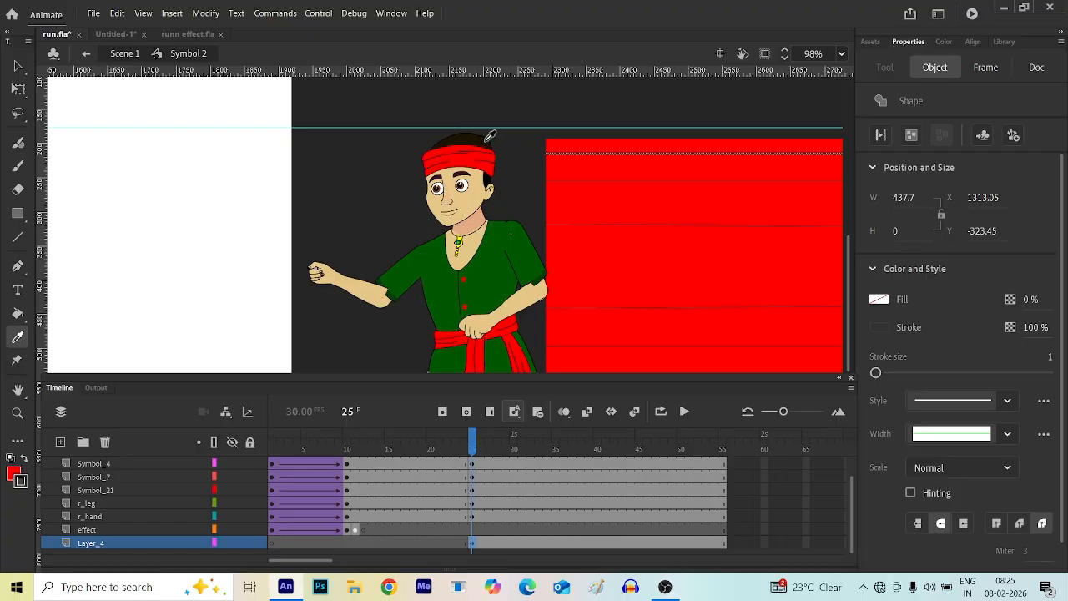
pyautogui.click(483, 136)
pyautogui.click(594, 151)
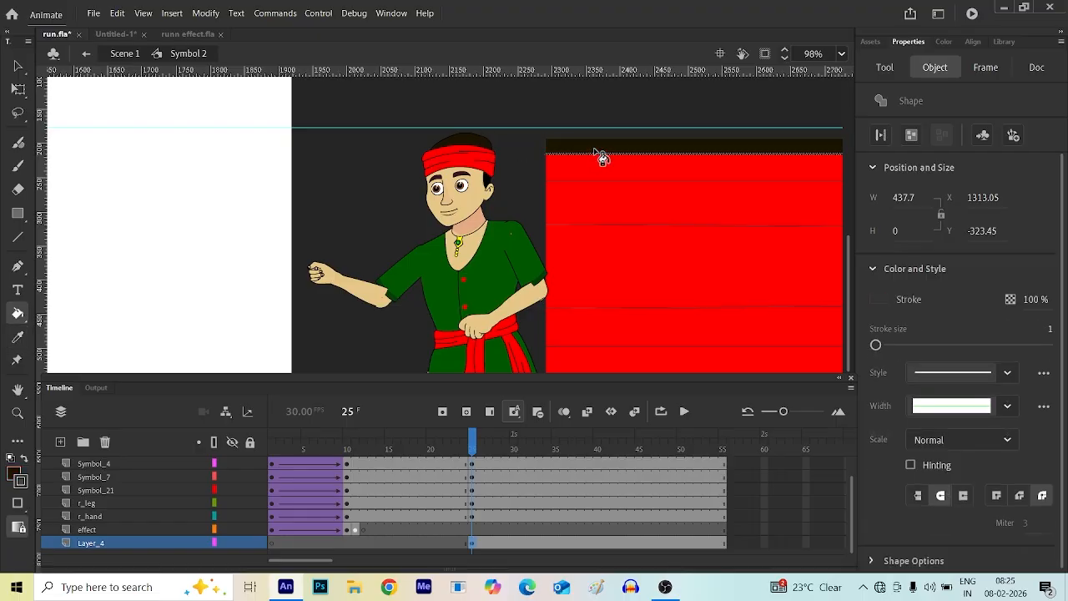
# - Sample the headband's red for the second band, and fill the band beside the face with the sampled skin colour
pyautogui.click(24, 337)
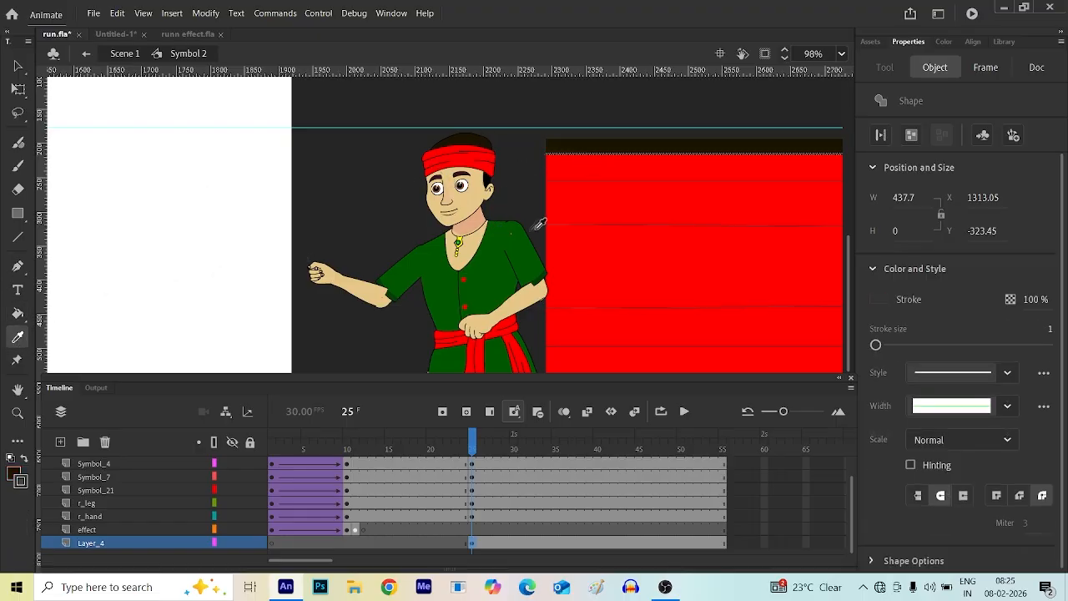
pyautogui.click(469, 159)
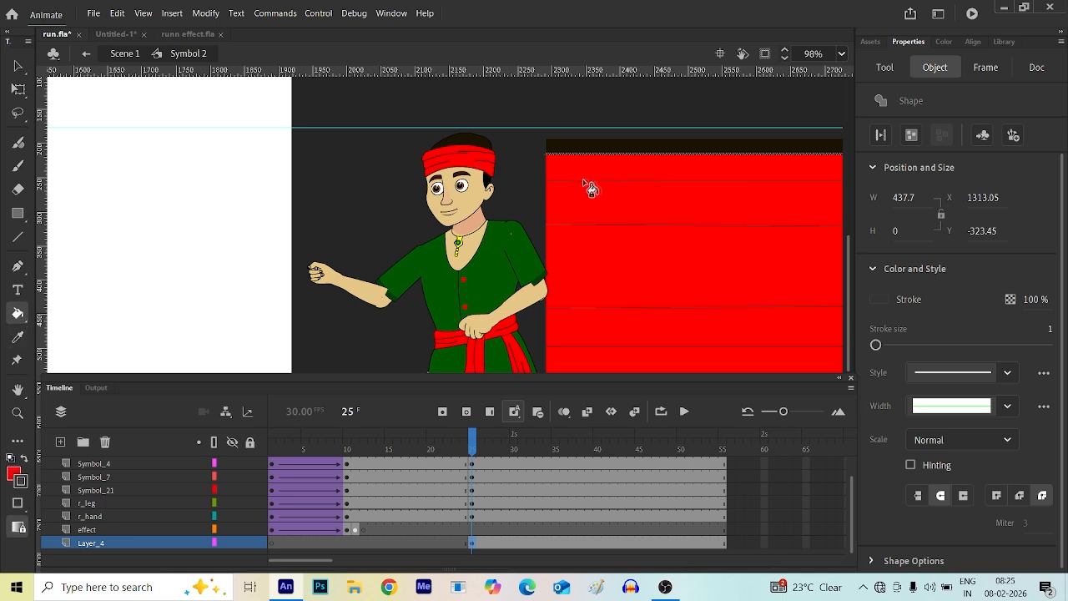
pyautogui.click(16, 338)
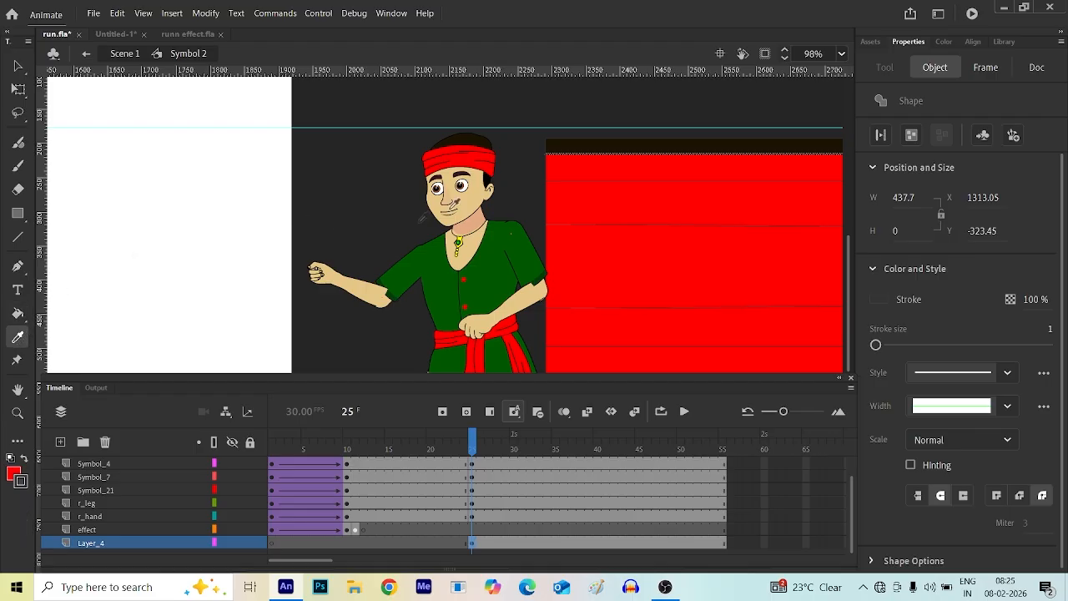
pyautogui.click(484, 204)
pyautogui.click(613, 212)
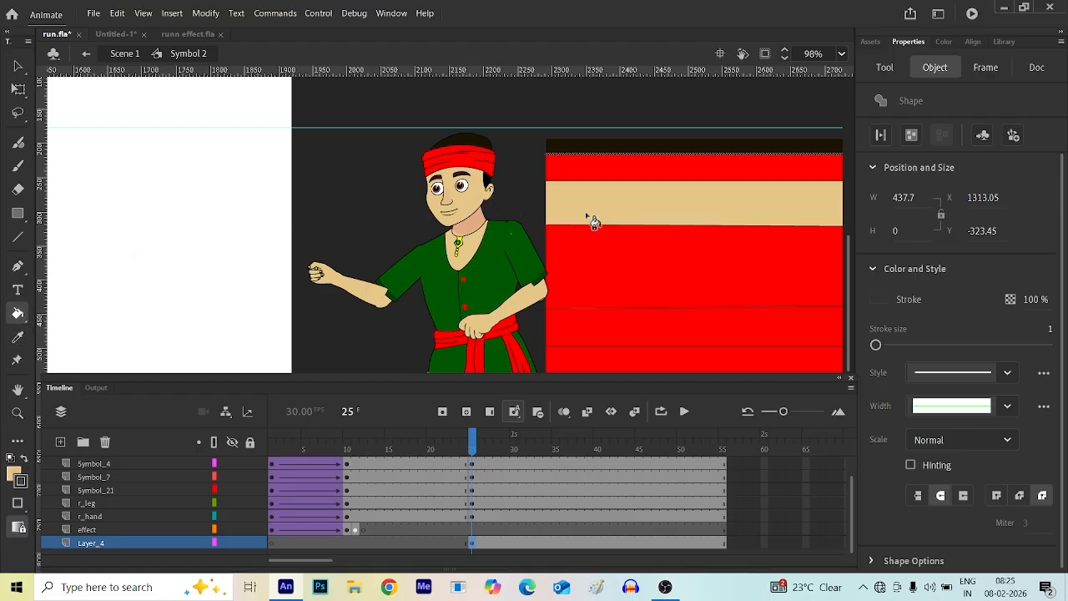
# - Fill the wide band between the shoulder and forearm lines with the green sampled from the shirt
pyautogui.click(17, 338)
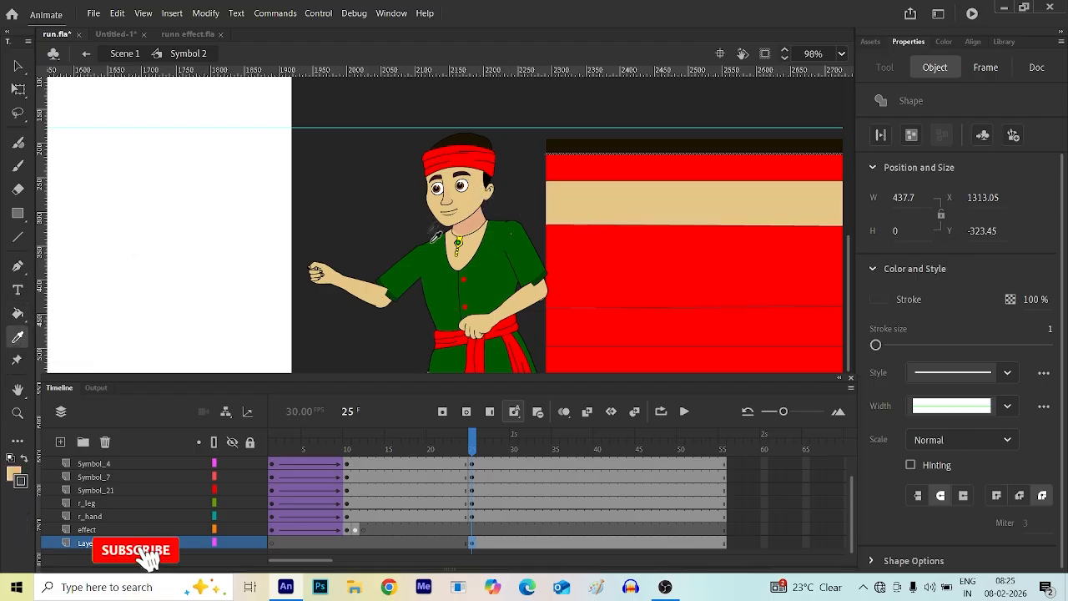
pyautogui.click(521, 254)
pyautogui.click(609, 282)
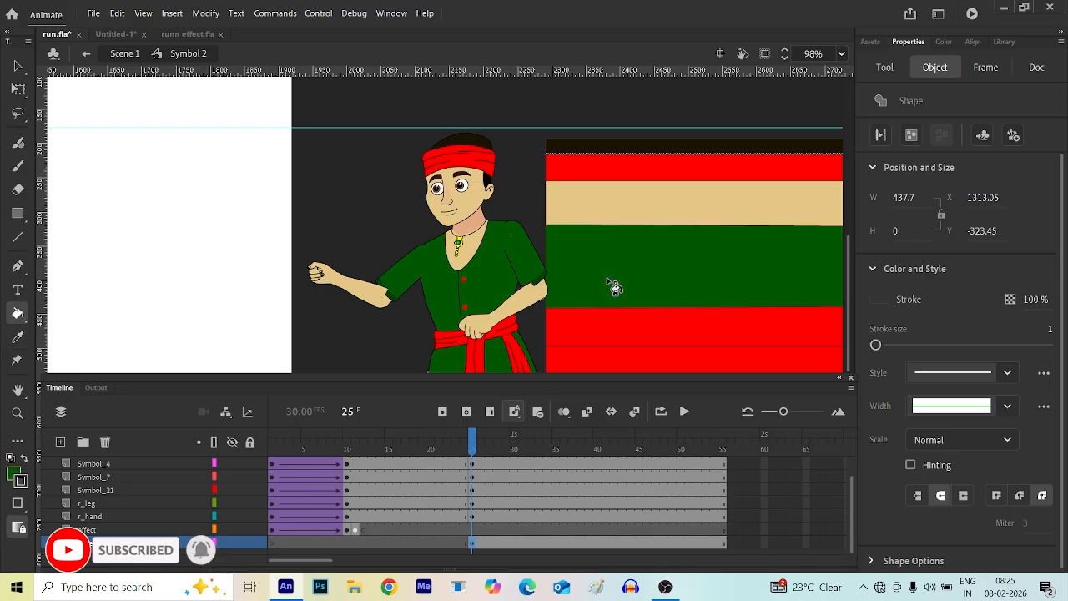
# - Sample red for the sash band, and fill the band between the sash and shirt hem with the shirt's green
pyautogui.click(17, 338)
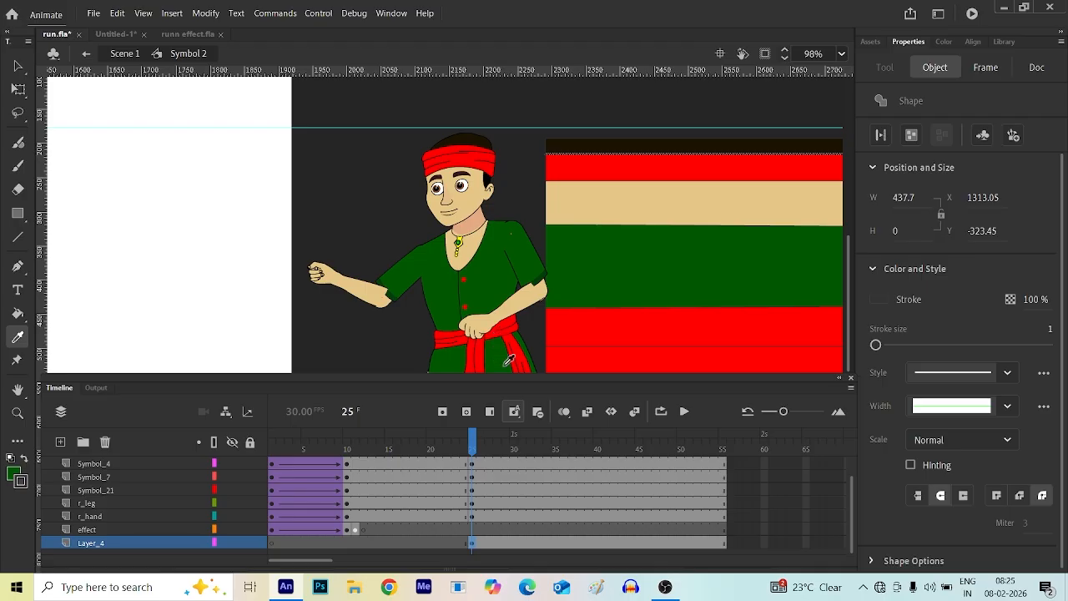
pyautogui.click(585, 369)
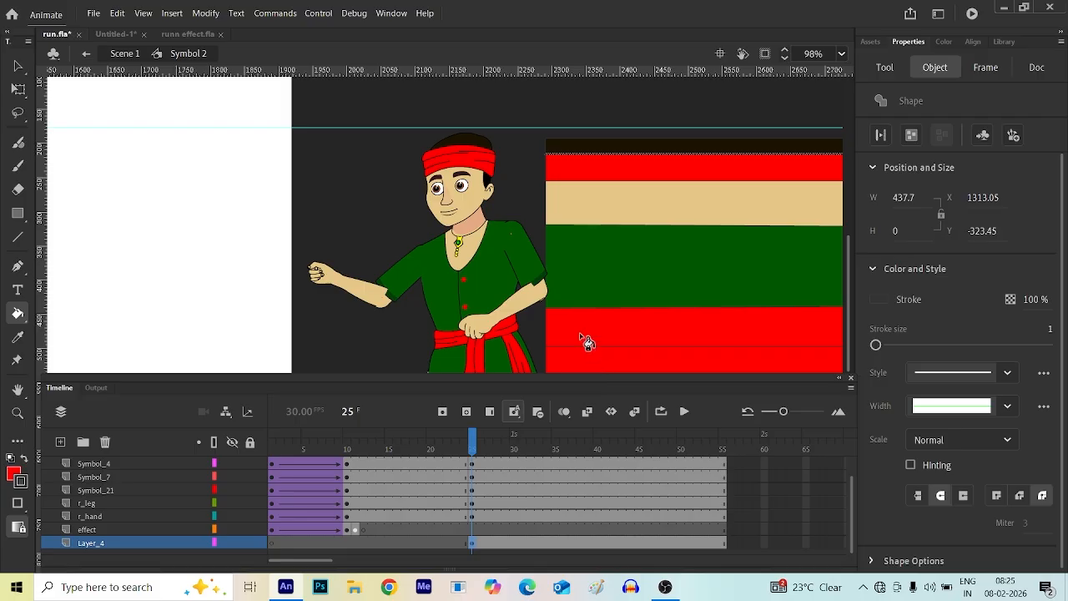
pyautogui.scroll(-3, 553, 310)
pyautogui.scroll(-2, 556, 214)
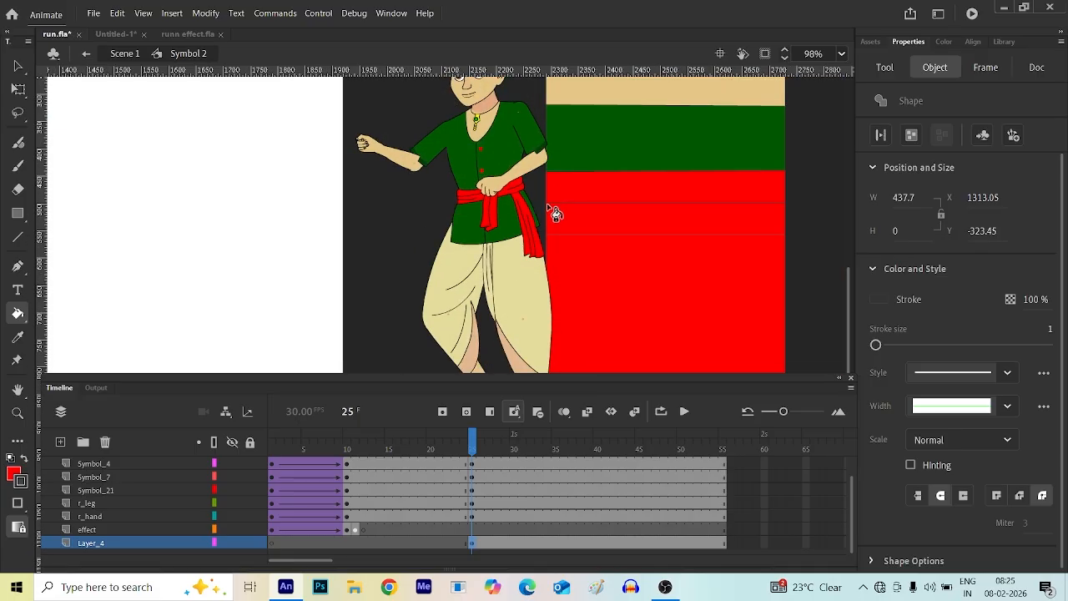
pyautogui.scroll(4, 720, 215)
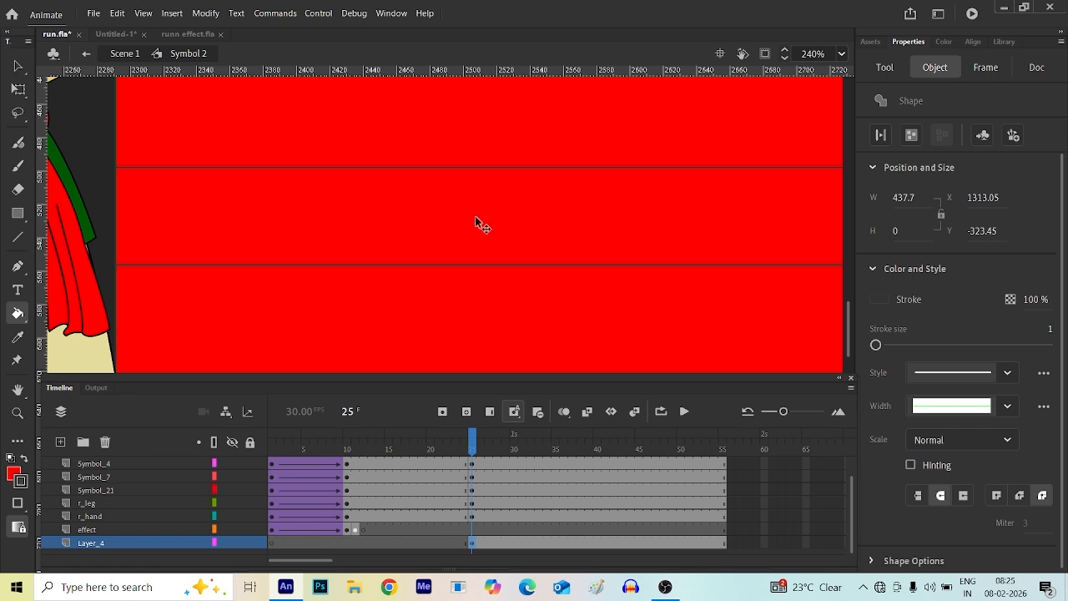
pyautogui.scroll(-2, 481, 226)
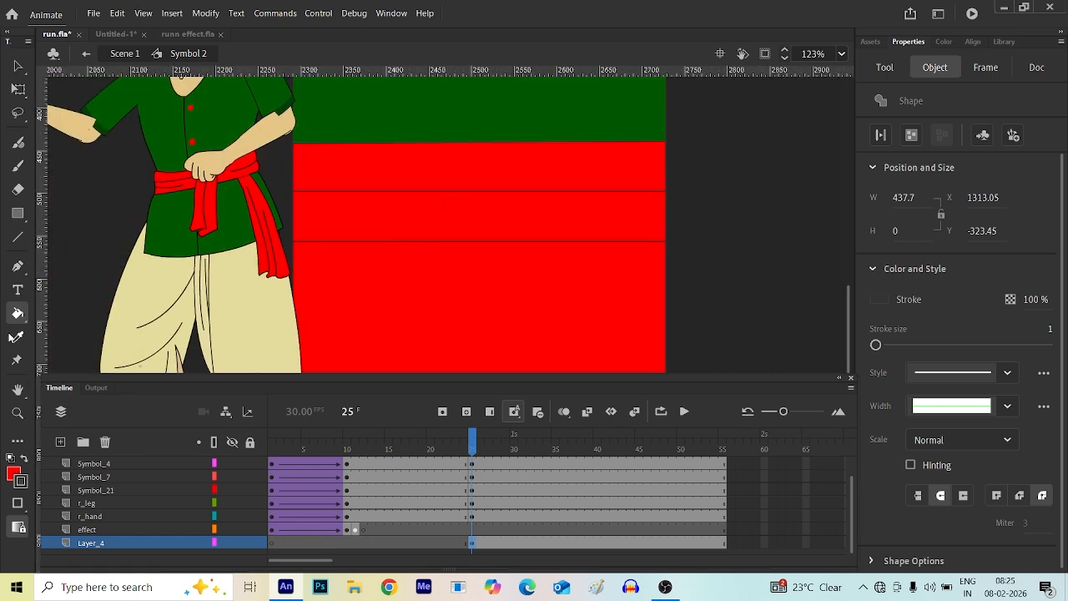
pyautogui.click(18, 337)
pyautogui.click(176, 230)
pyautogui.click(338, 234)
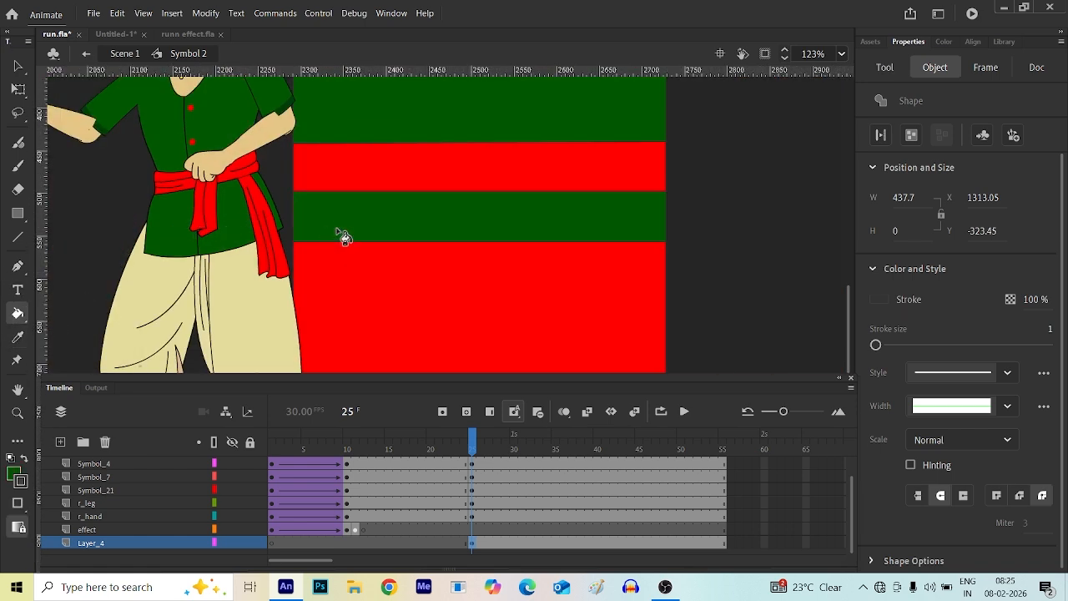
# - Fill the tall band below the shirt hem with the cream colour sampled from the character's trousers
pyautogui.click(18, 337)
pyautogui.click(252, 314)
pyautogui.click(343, 319)
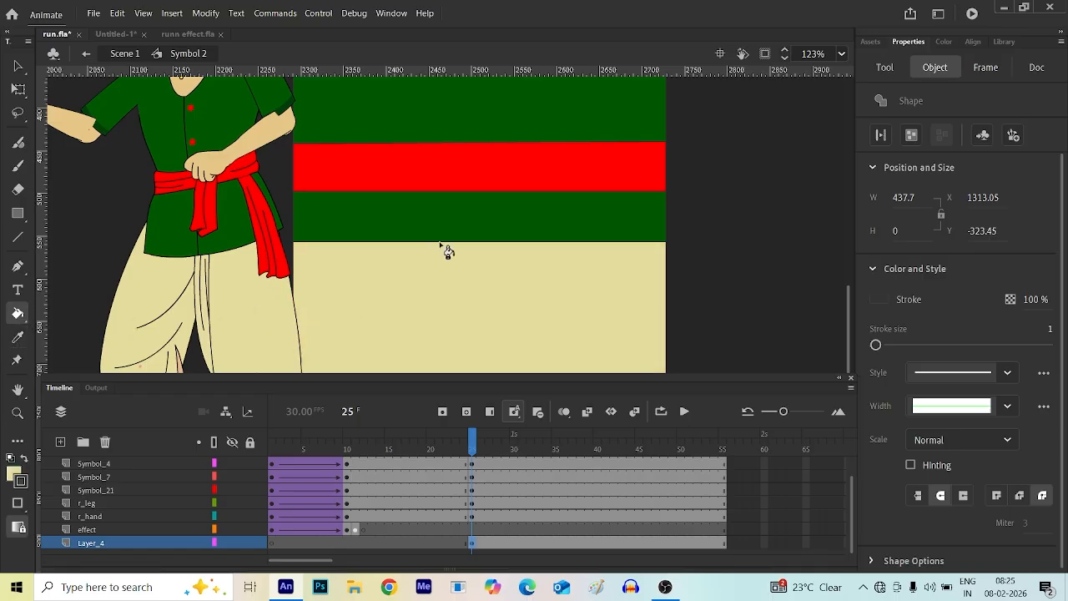
# - Fill the lowest band of the rectangle with the brown sampled from the character's shoe
pyautogui.scroll(-3, 441, 247)
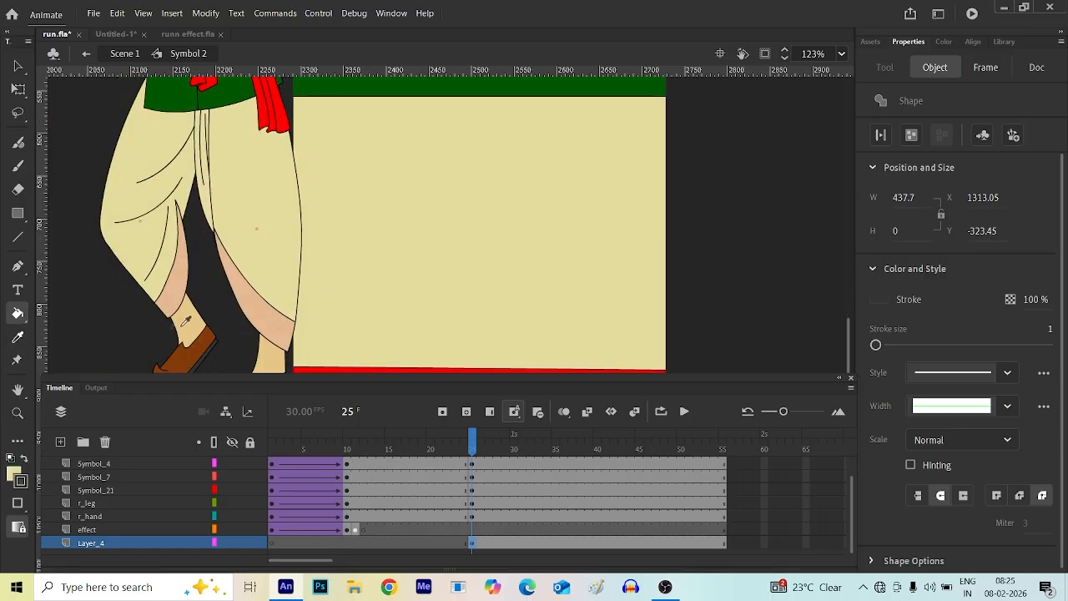
pyautogui.click(18, 337)
pyautogui.scroll(-3, 274, 315)
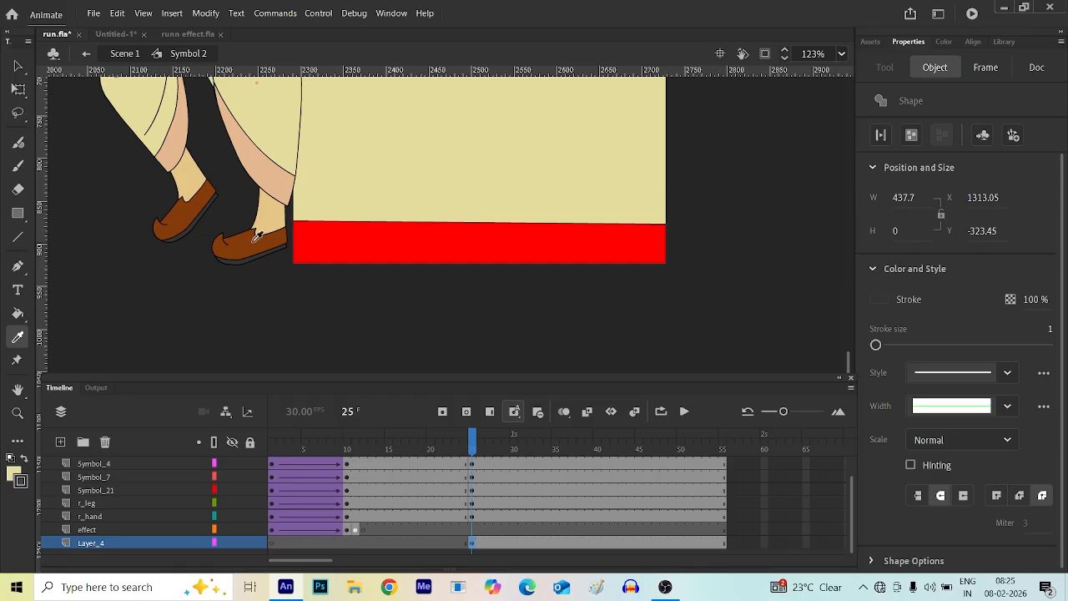
pyautogui.click(252, 238)
pyautogui.click(400, 253)
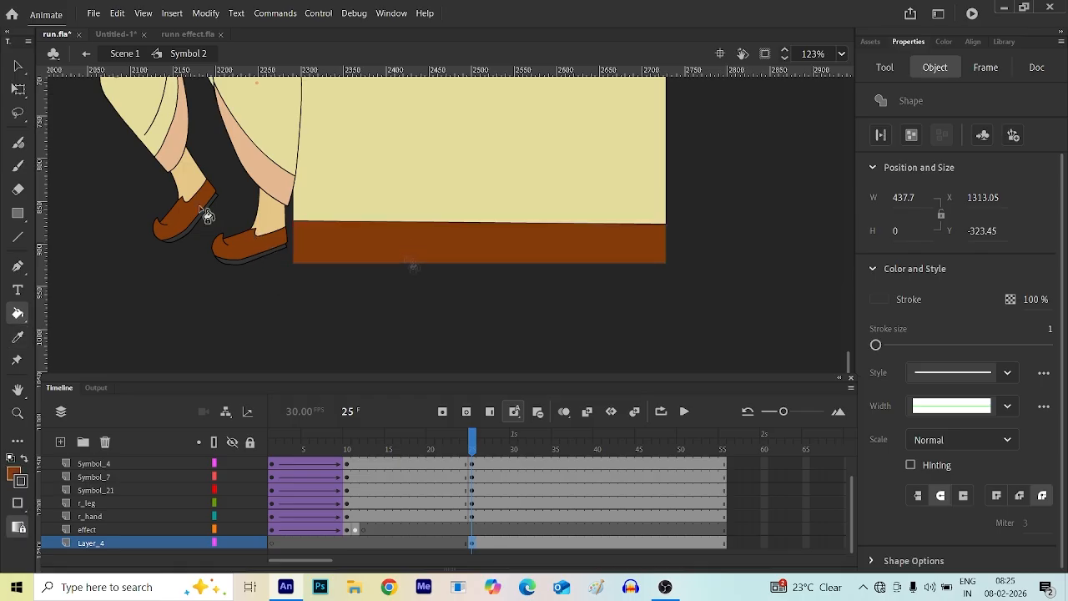
pyautogui.click(18, 67)
pyautogui.scroll(3, 583, 192)
pyautogui.scroll(-4, 548, 184)
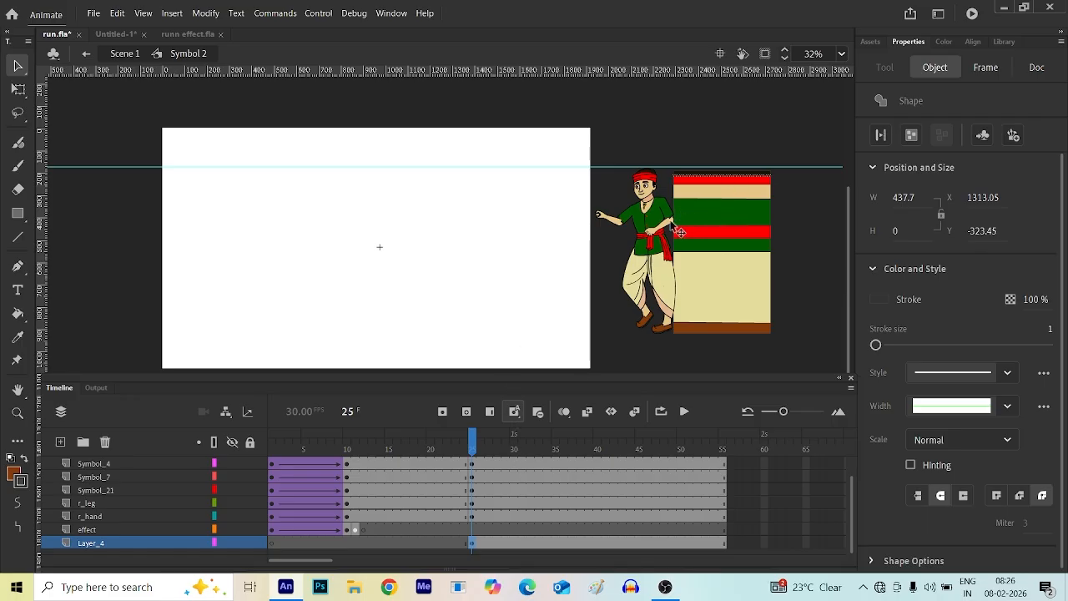
pyautogui.click(716, 216)
pyautogui.click(809, 334)
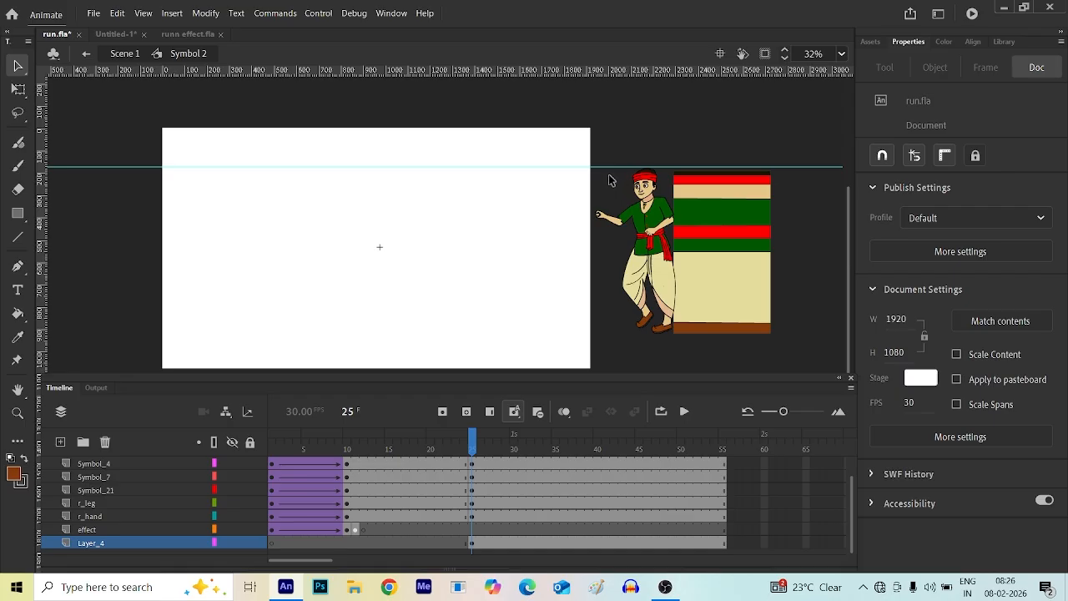
pyautogui.moveTo(610, 174); pyautogui.dragTo(674, 335)
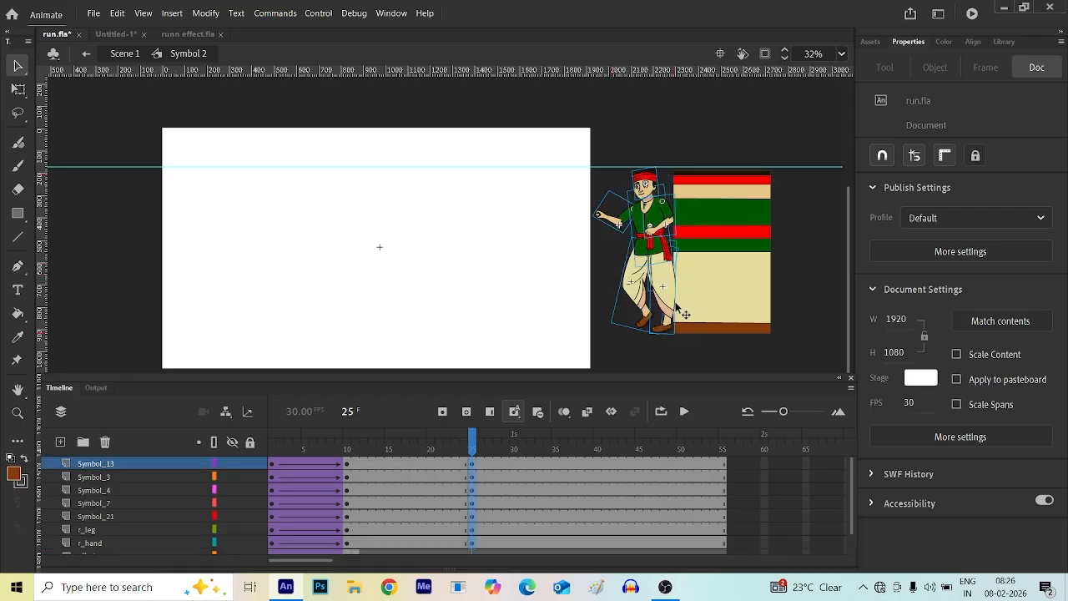
pyautogui.click(764, 357)
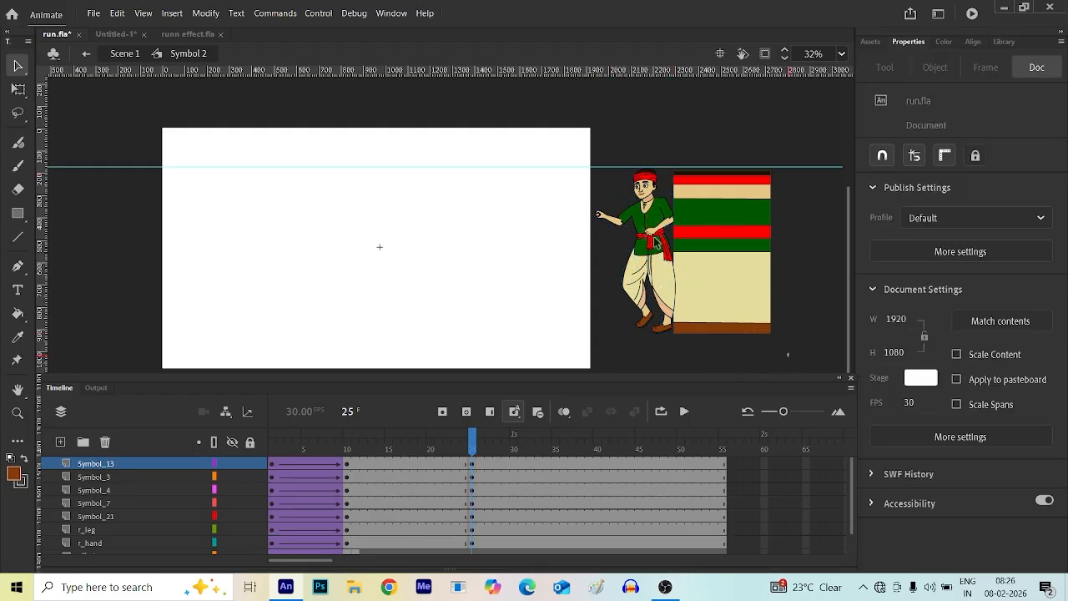
pyautogui.moveTo(655, 242); pyautogui.dragTo(610, 177)
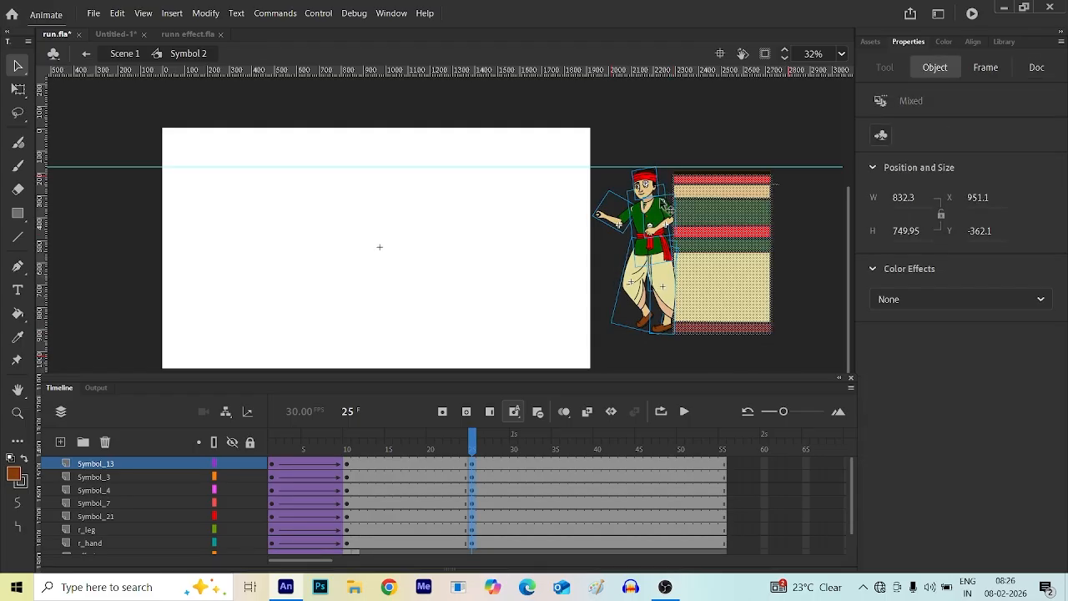
pyautogui.click(802, 282)
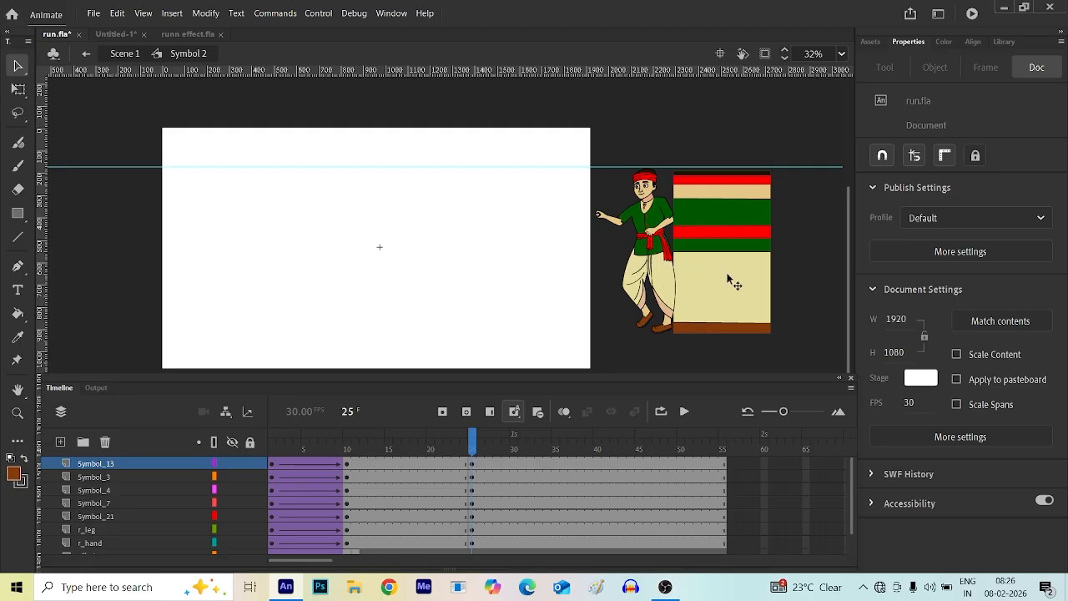
pyautogui.scroll(-2, 464, 533)
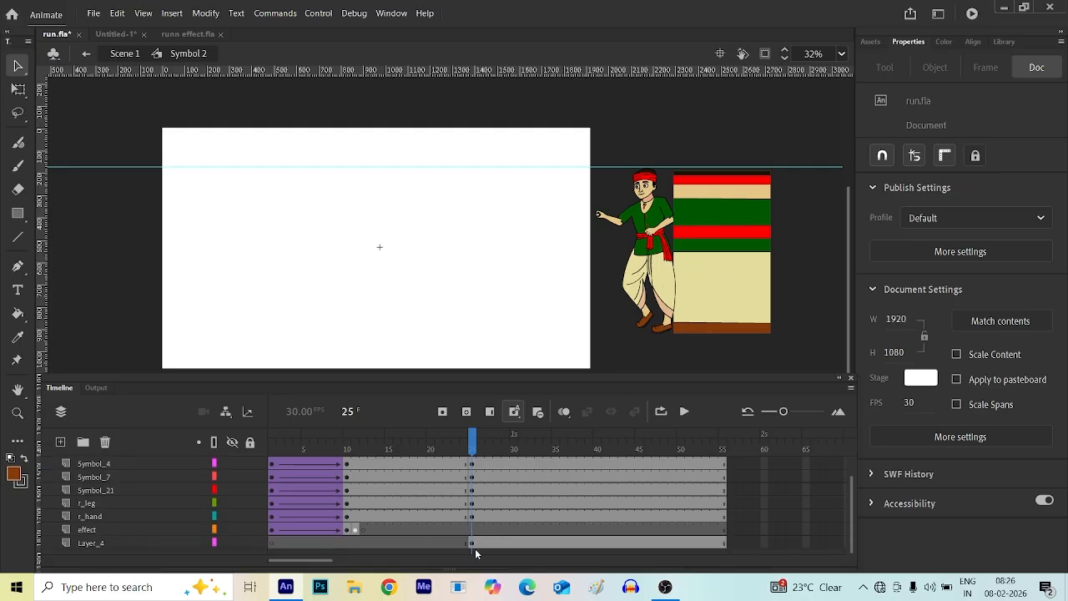
# - Convert the striped shape at frame 25 of Layer_4 into a graphic symbol
pyautogui.click(473, 544)
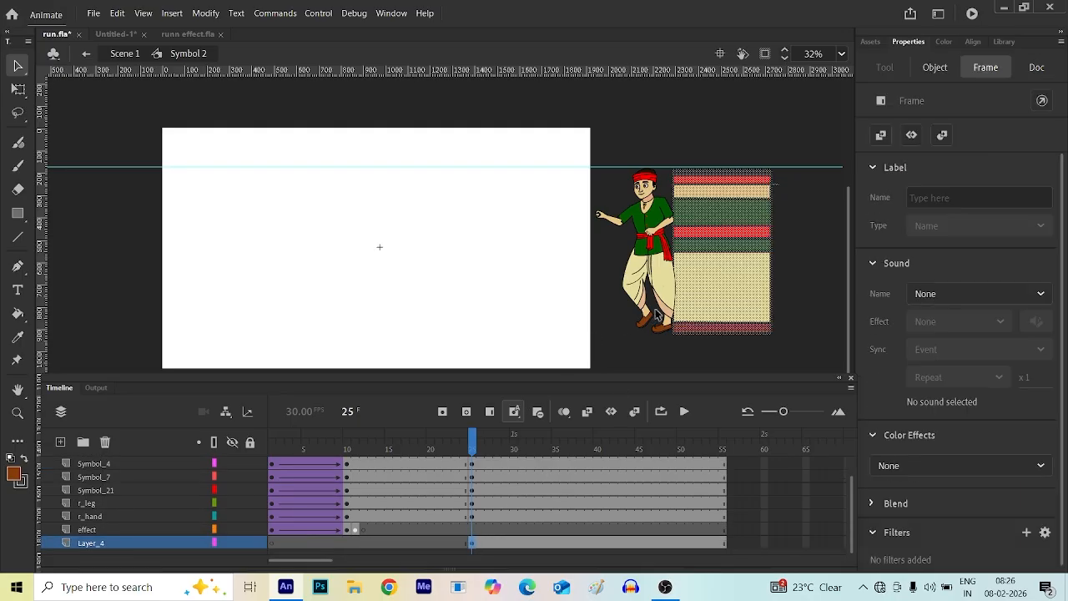
pyautogui.press('F8')
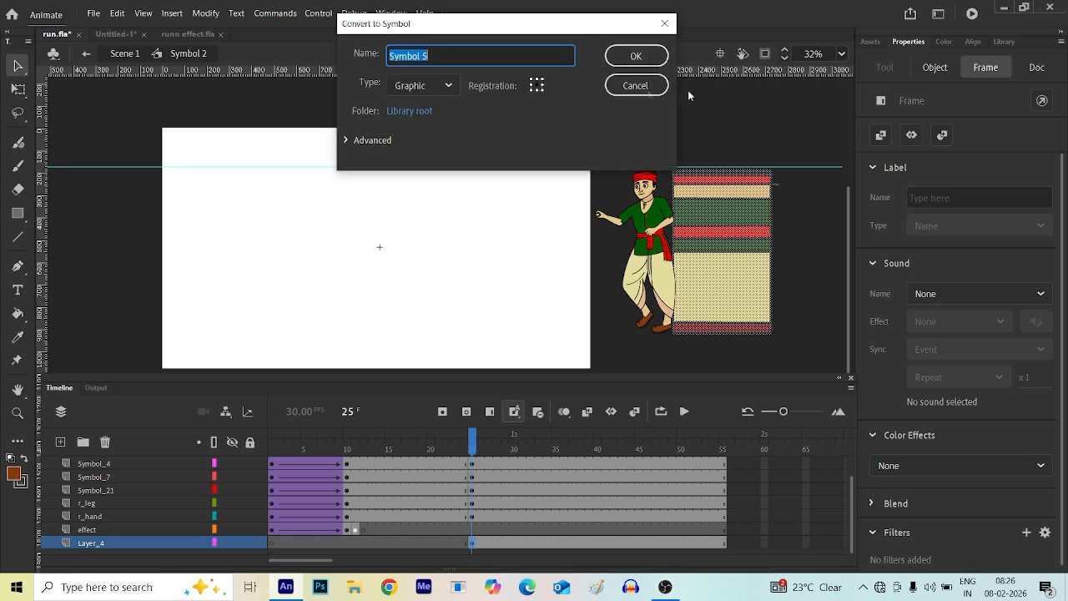
pyautogui.press('Return')
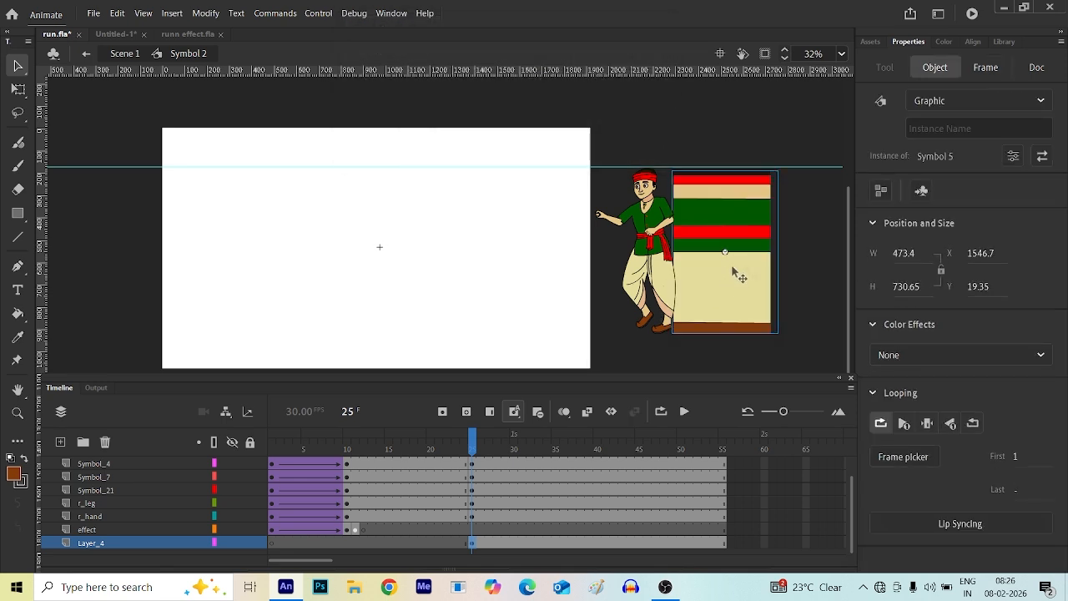
pyautogui.click(799, 255)
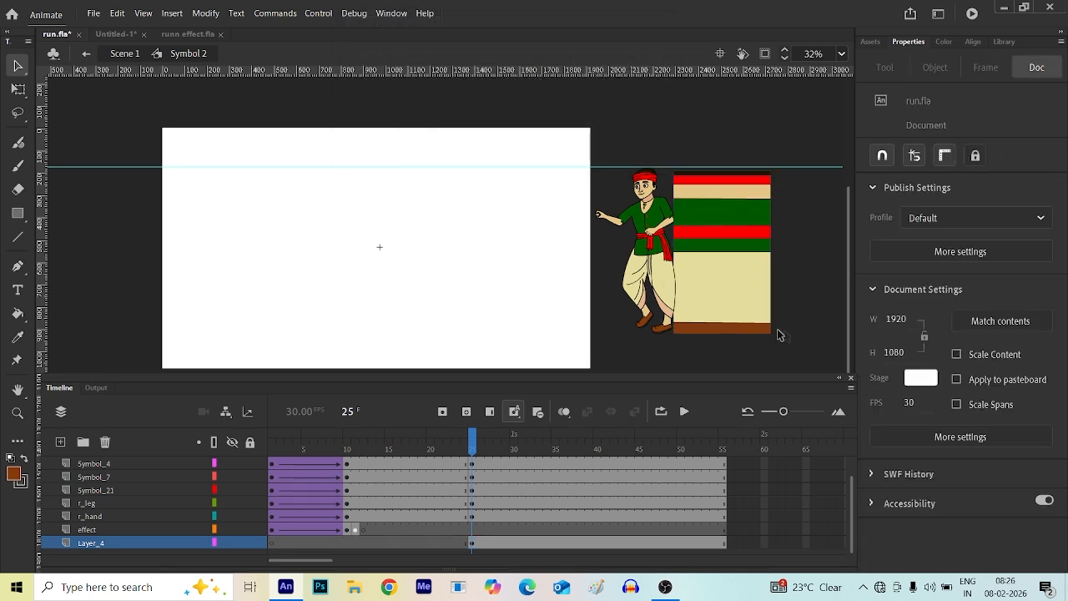
pyautogui.moveTo(796, 340); pyautogui.dragTo(666, 227)
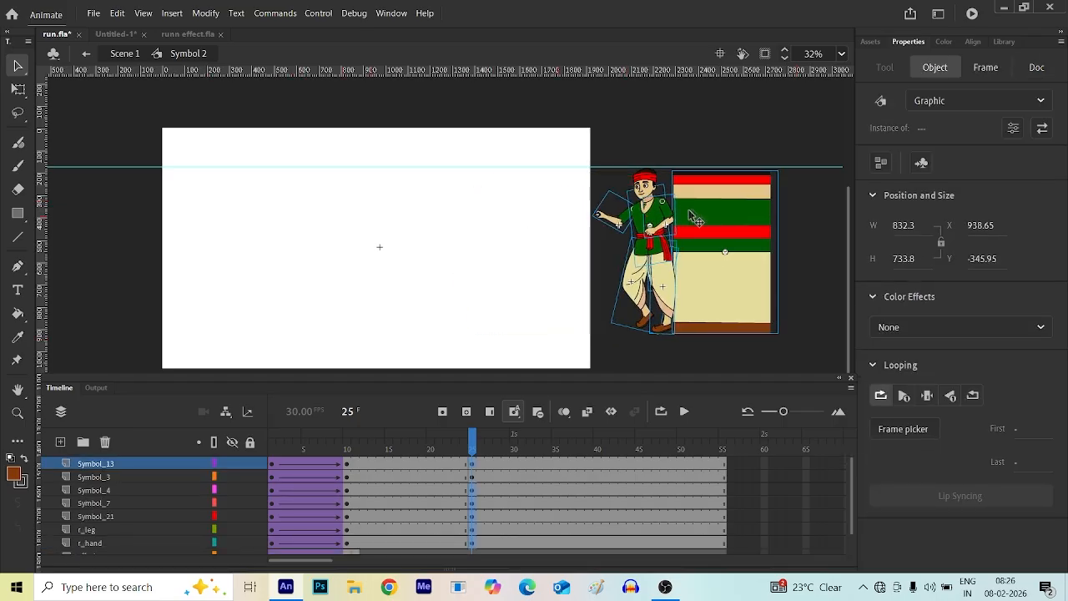
pyautogui.click(818, 278)
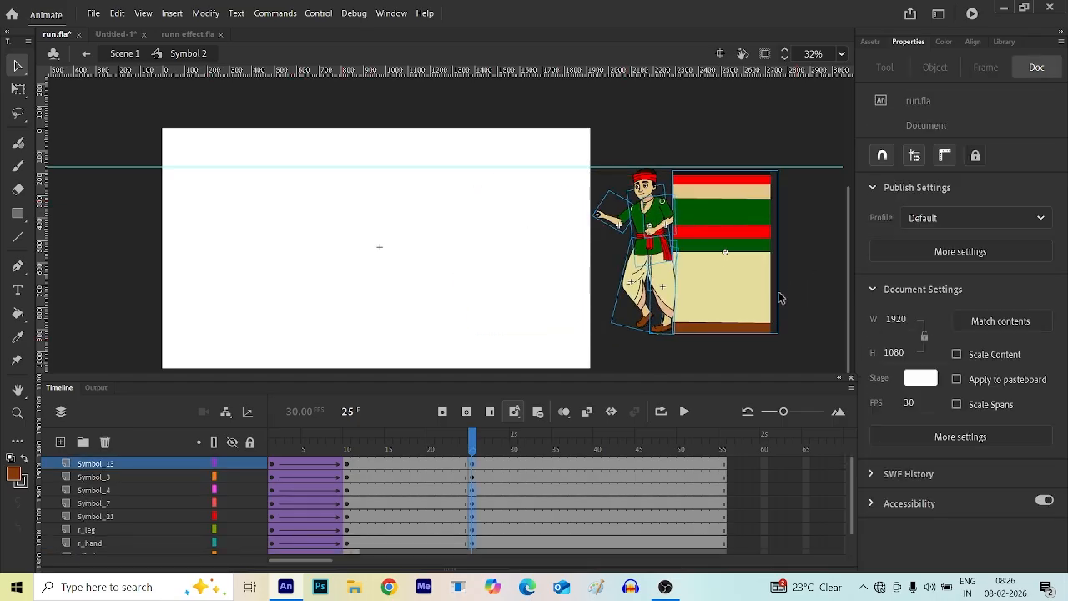
# - Insert keyframes at frame 35 on all the character layers and on Layer_4
pyautogui.click(554, 446)
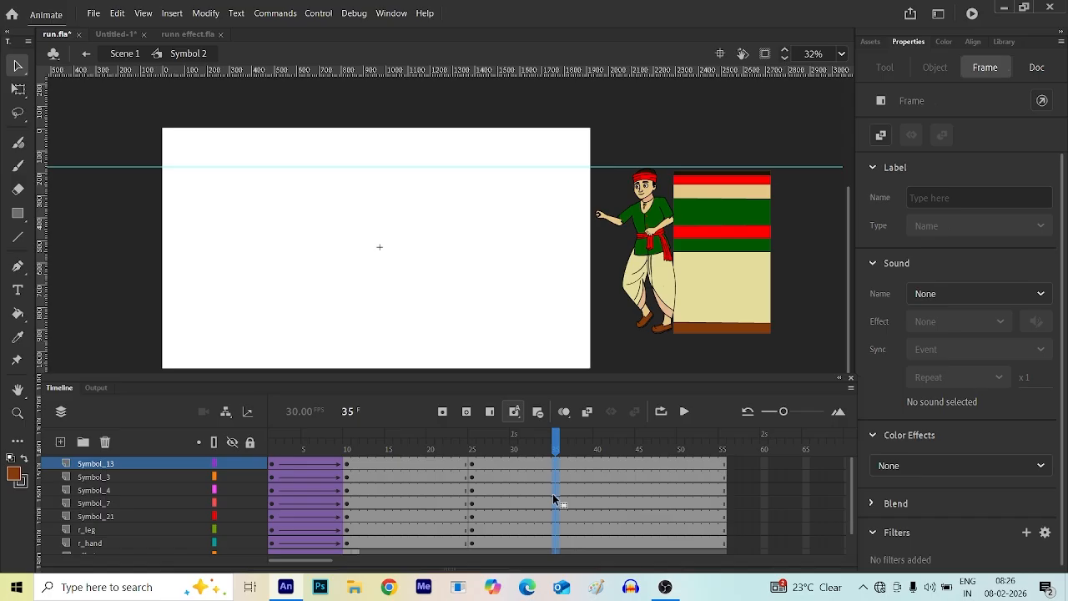
pyautogui.click(591, 517)
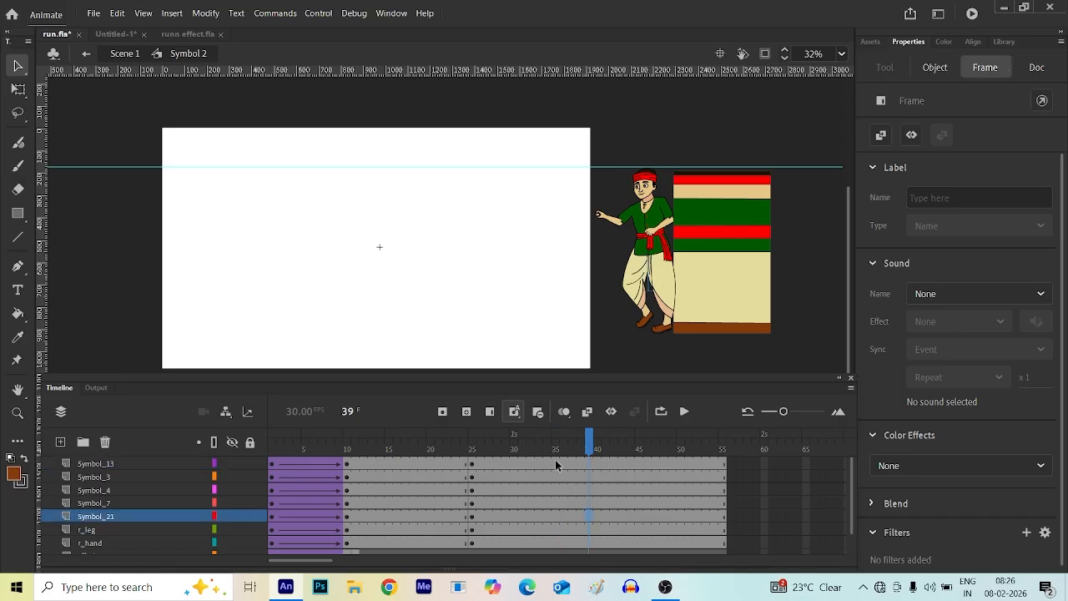
pyautogui.moveTo(556, 465); pyautogui.dragTo(557, 544)
pyautogui.click(556, 541)
pyautogui.press('F6')
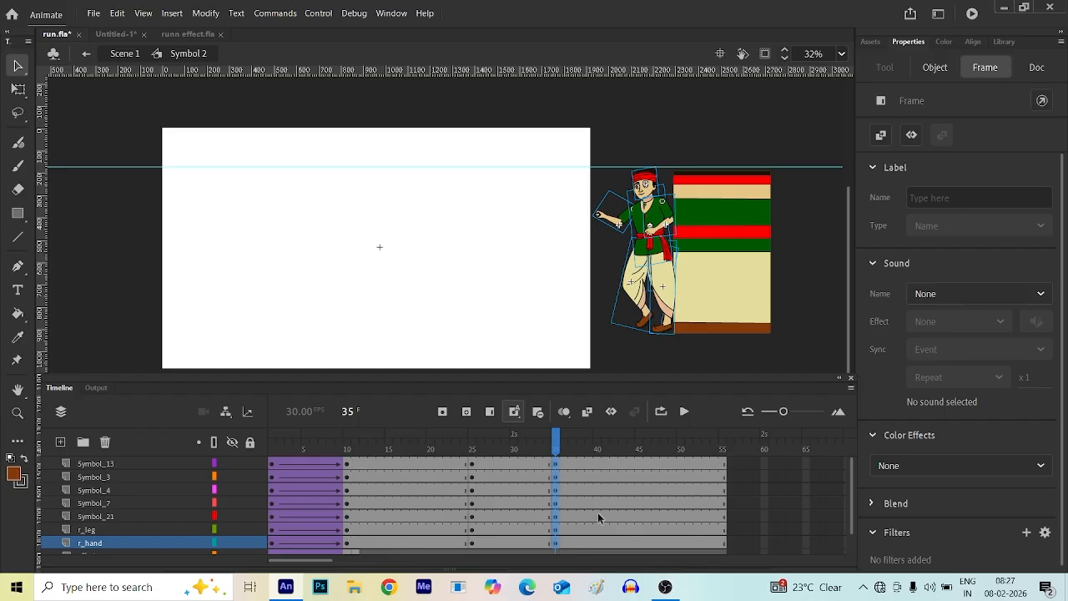
pyautogui.scroll(-1, 597, 512)
pyautogui.scroll(-1, 562, 527)
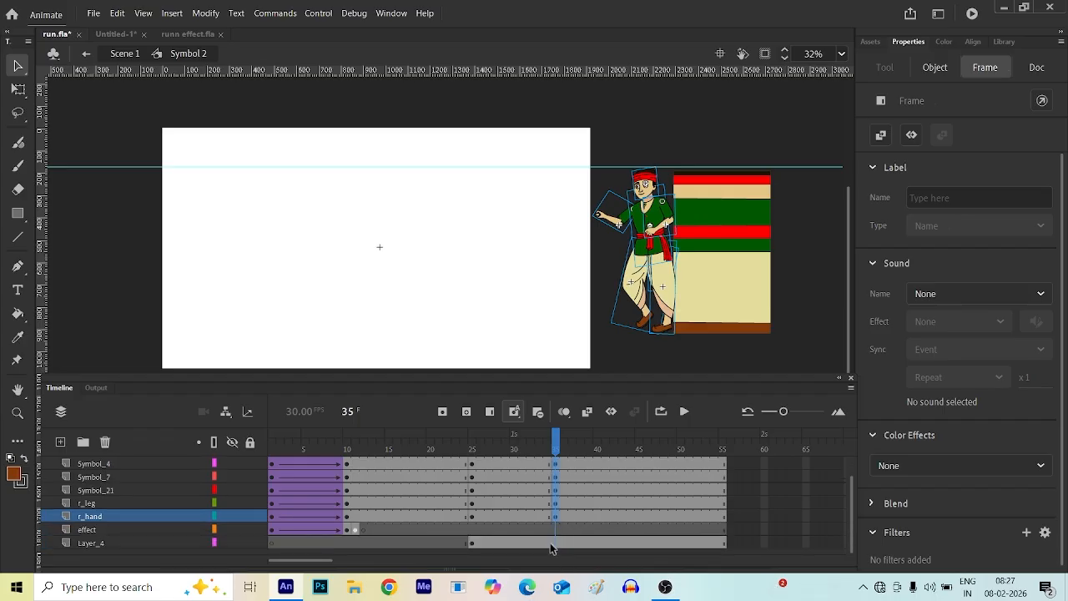
pyautogui.click(553, 543)
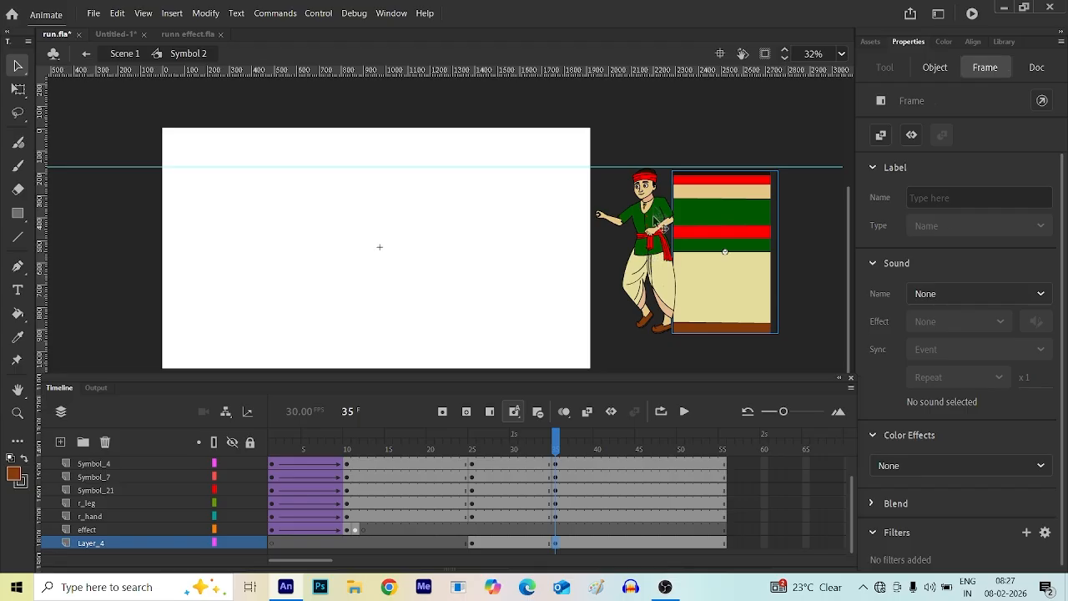
# - Move the whole character together with the striped effect to the middle of the stage at frame 35
pyautogui.moveTo(619, 137); pyautogui.dragTo(710, 303)
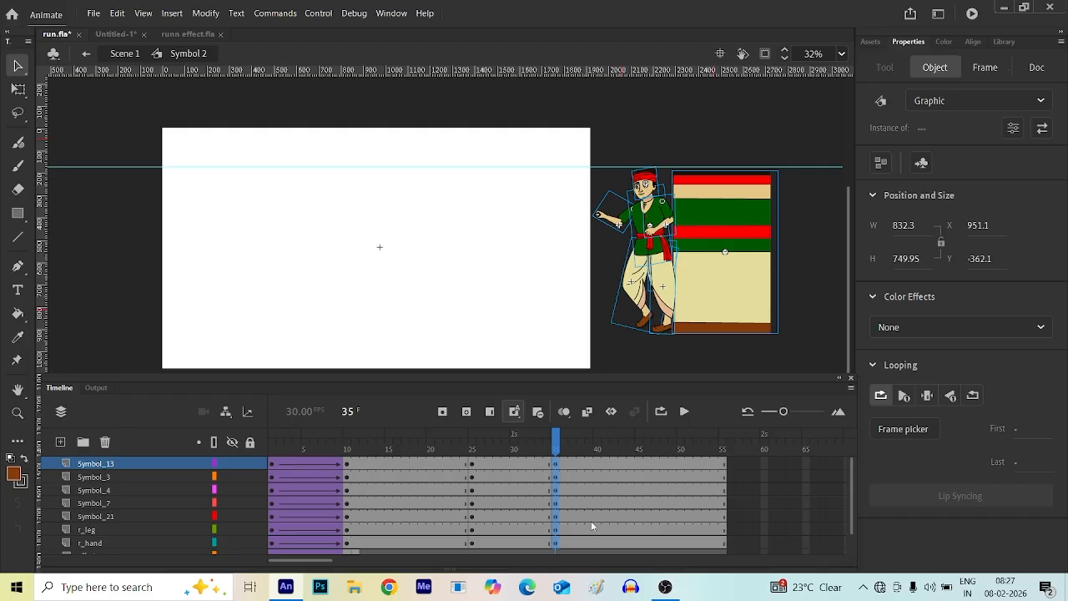
pyautogui.scroll(-1, 592, 527)
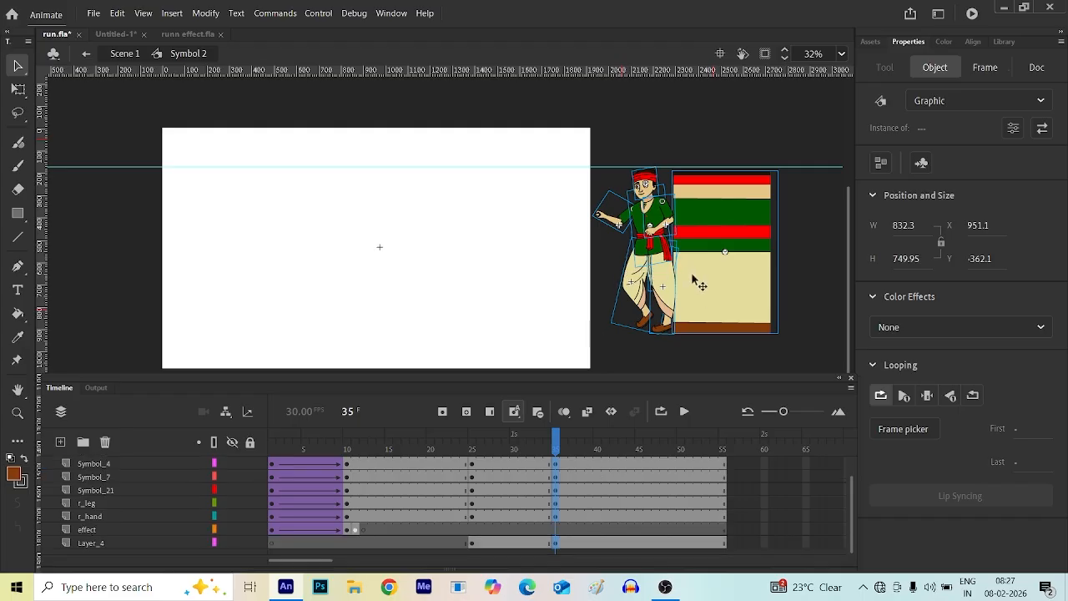
pyautogui.moveTo(691, 281); pyautogui.dragTo(375, 278)
pyautogui.click(606, 261)
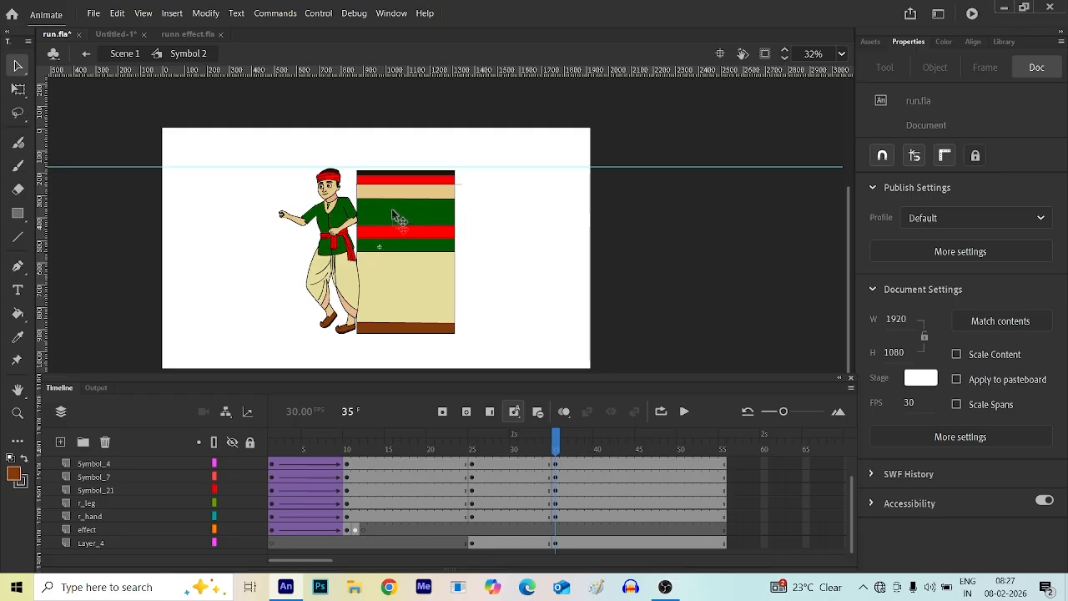
# - Apply an Alpha colour effect of 19% to the frame 35 keyframe of Layer_4
pyautogui.click(556, 543)
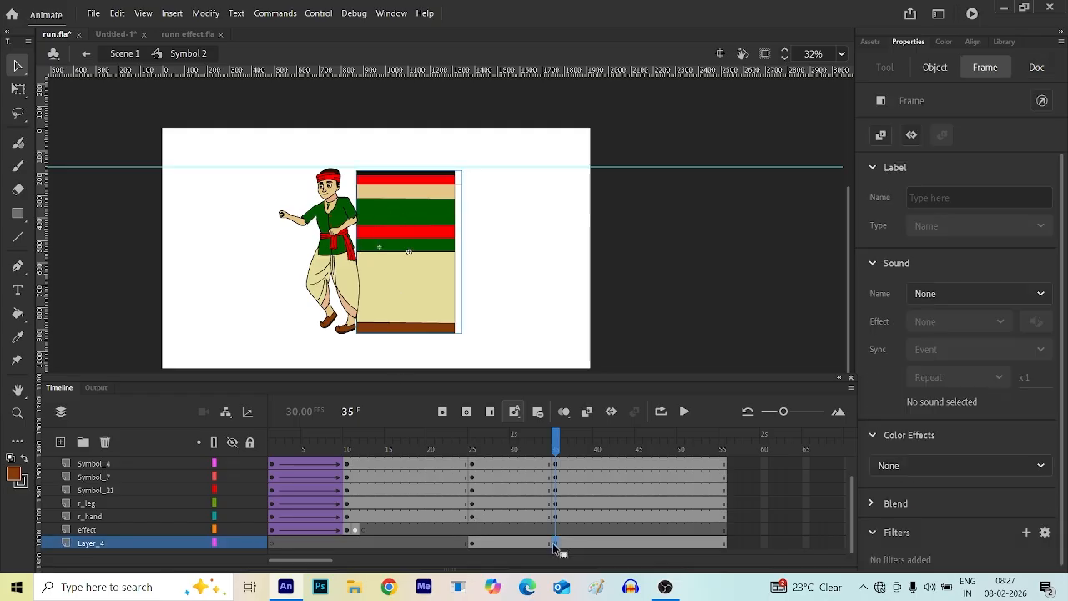
pyautogui.click(992, 74)
pyautogui.click(1041, 466)
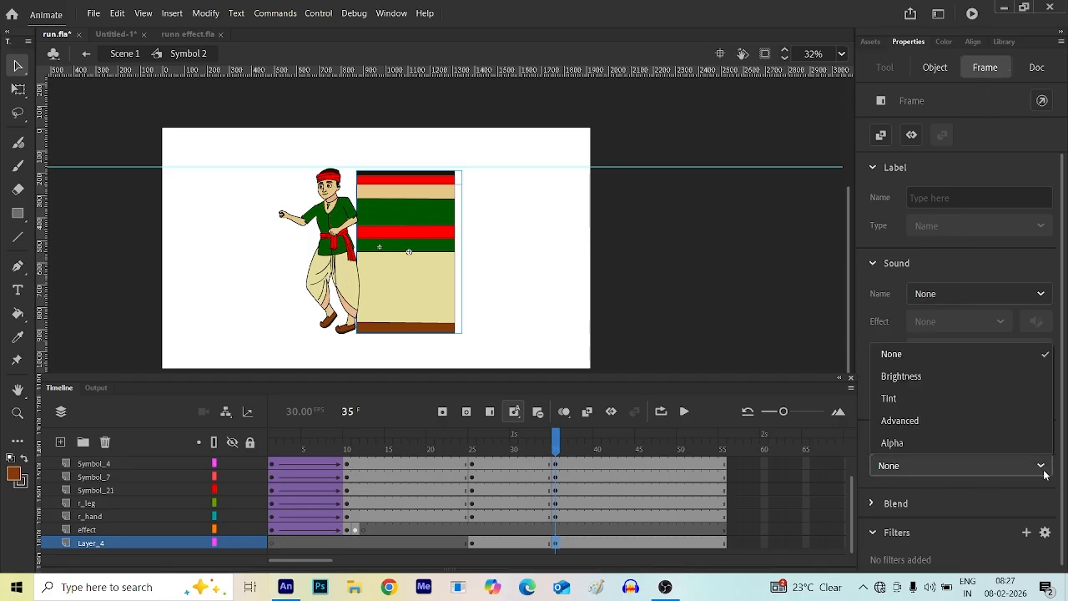
pyautogui.click(940, 445)
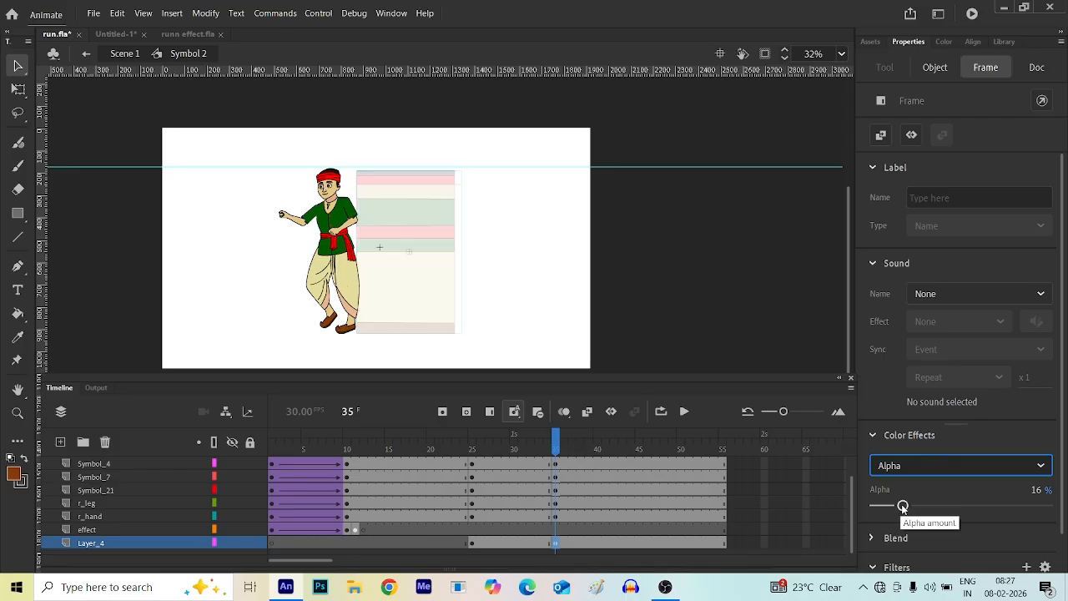
pyautogui.moveTo(902, 506); pyautogui.dragTo(885, 505)
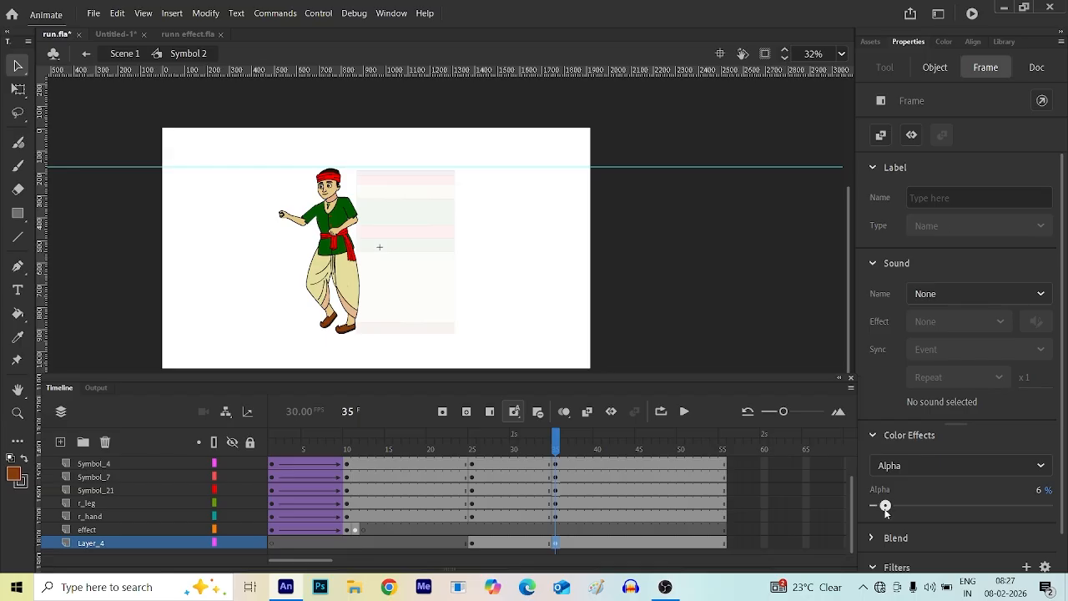
pyautogui.moveTo(885, 506); pyautogui.dragTo(907, 515)
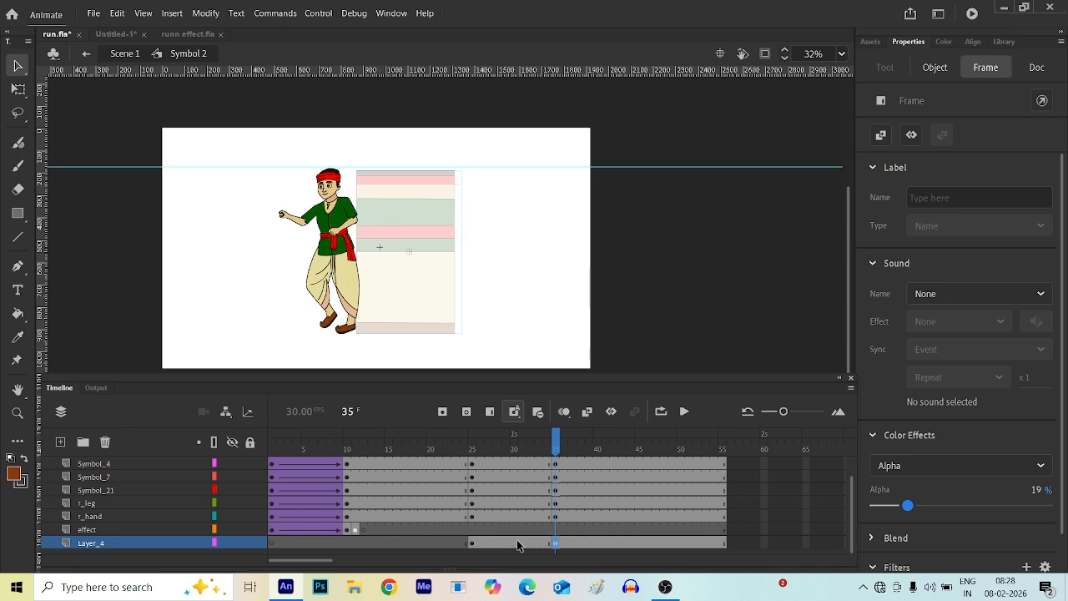
# - Create classic tweens between frames 25 and 35 on all the character layers
pyautogui.click(513, 478)
pyautogui.scroll(1, 486, 473)
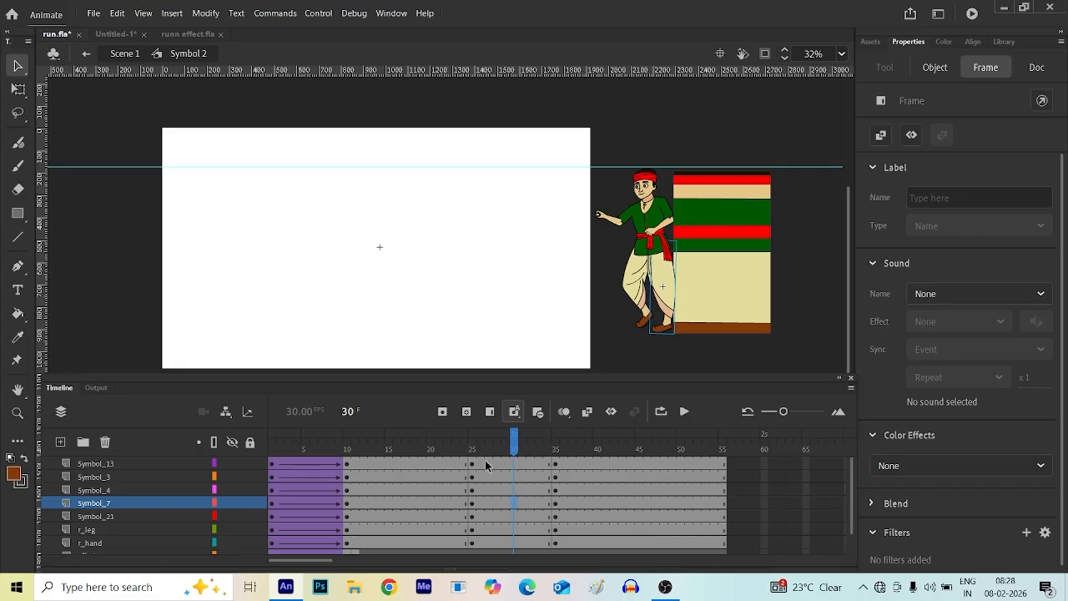
pyautogui.moveTo(484, 460); pyautogui.dragTo(522, 519)
pyautogui.scroll(-1, 514, 519)
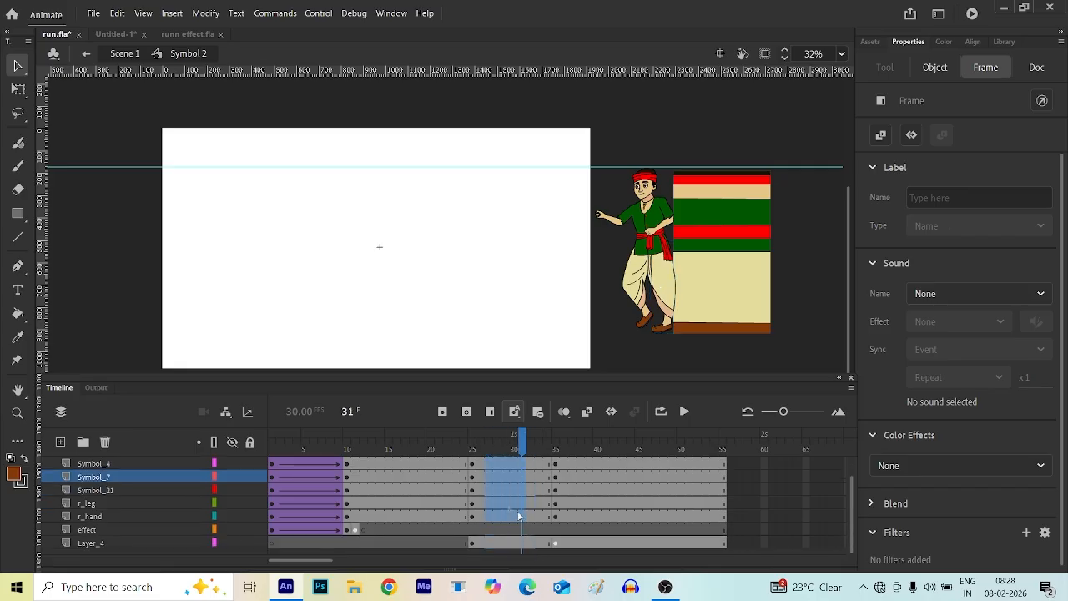
pyautogui.rightClick(519, 515)
pyautogui.click(574, 142)
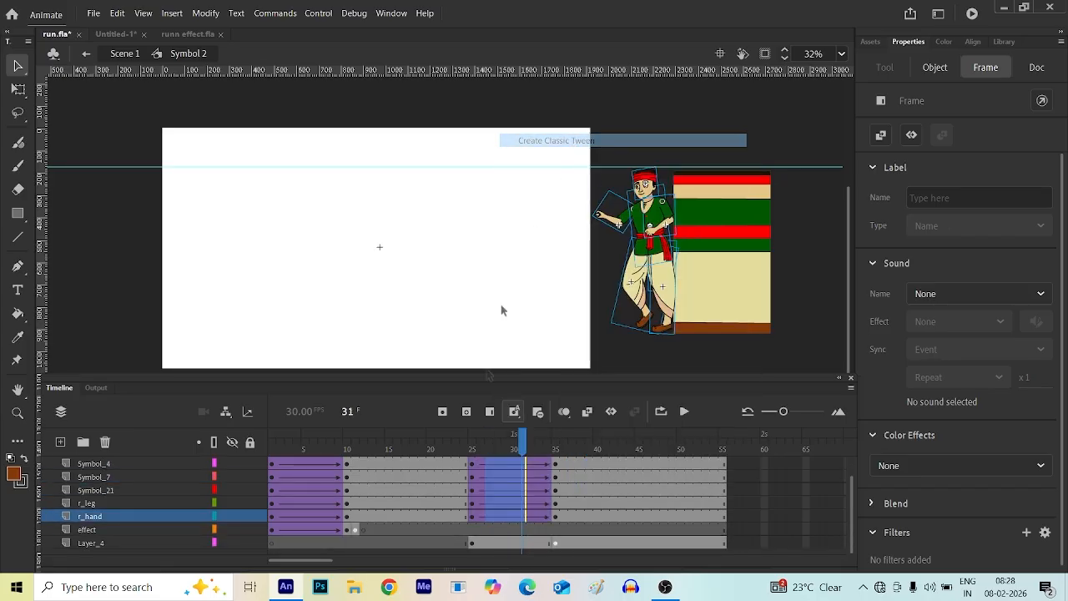
# - Create a classic tween between frames 25 and 35 on Layer_4 and scrub through the motion
pyautogui.click(504, 542)
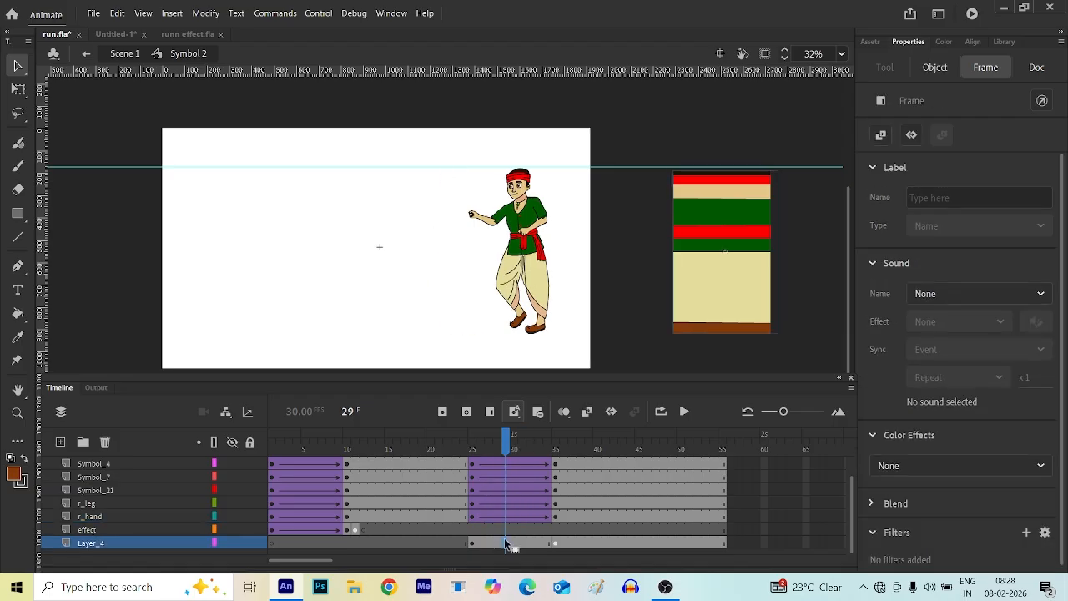
pyautogui.rightClick(504, 542)
pyautogui.click(551, 180)
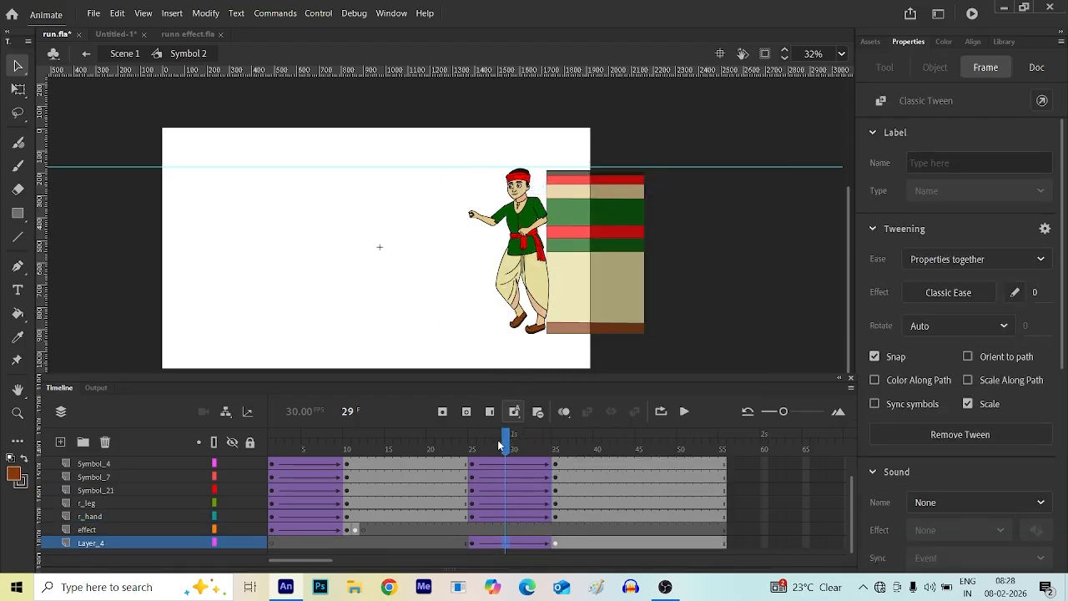
pyautogui.moveTo(499, 445); pyautogui.dragTo(556, 509)
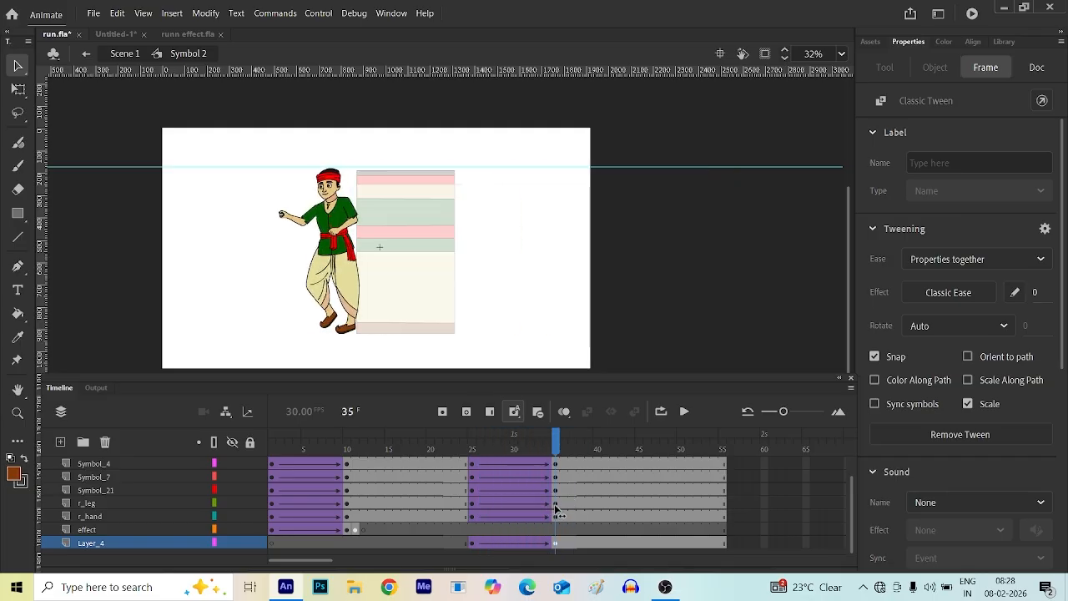
# - At frame 35, shift the striped effect's transformation point to its edge by the character and narrow the effect to about 87 px wide
pyautogui.click(416, 223)
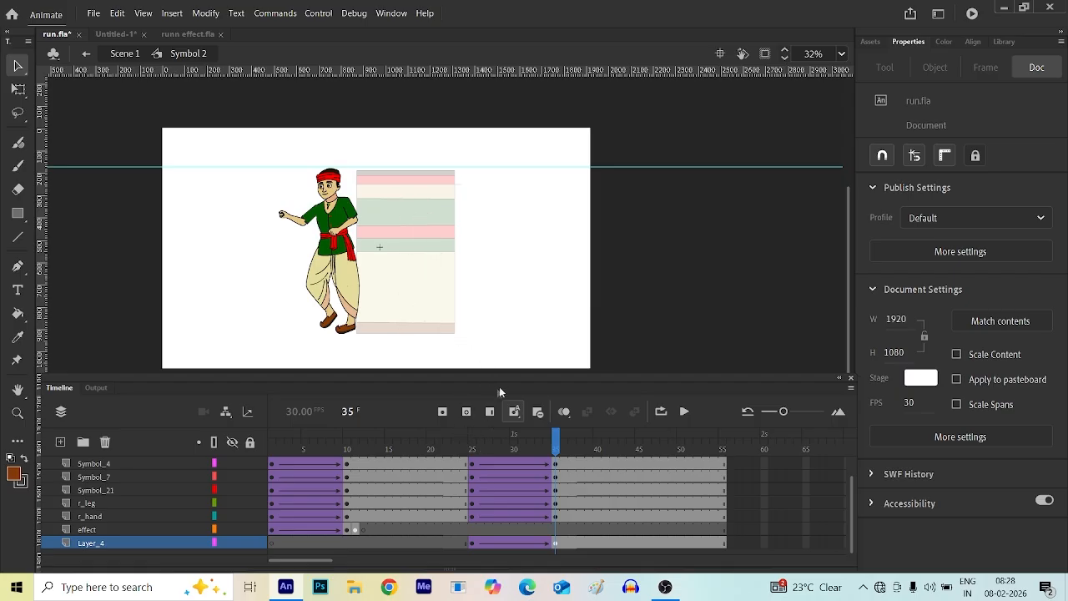
pyautogui.click(406, 228)
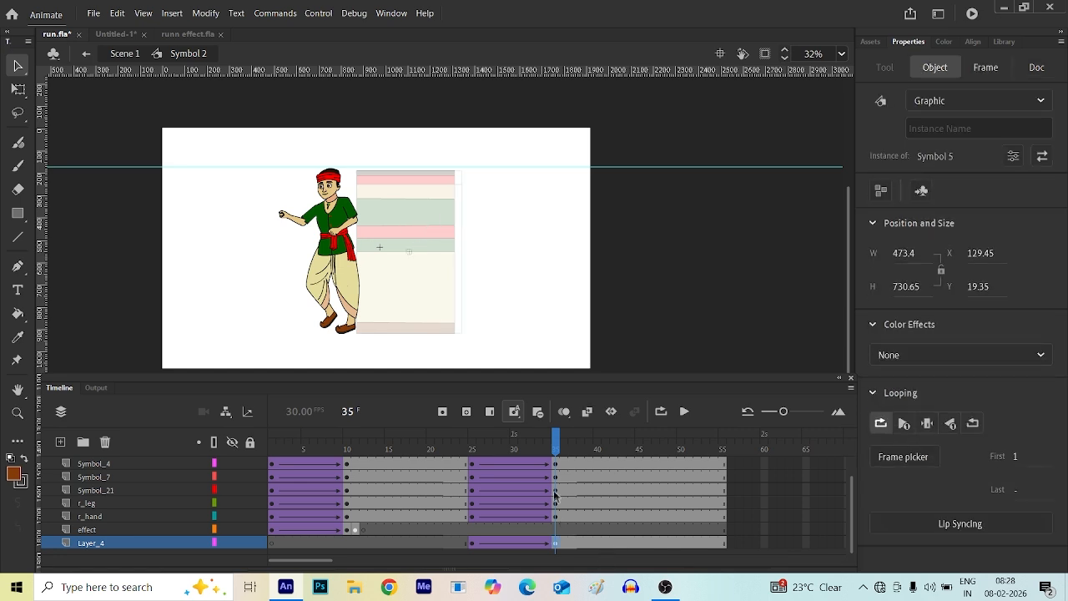
pyautogui.scroll(2, 555, 494)
pyautogui.scroll(-2, 575, 530)
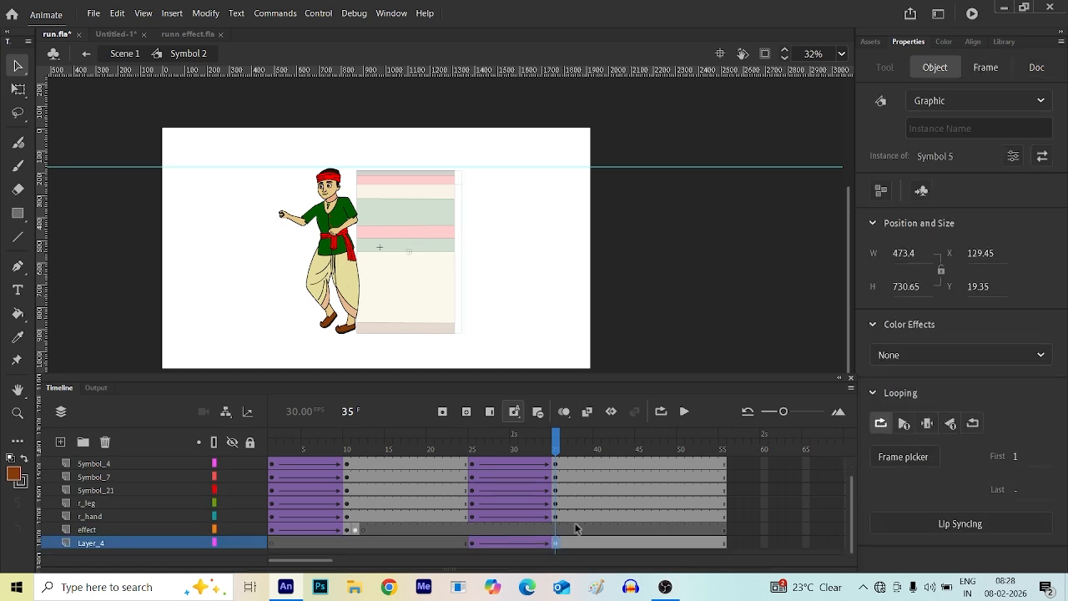
pyautogui.click(554, 544)
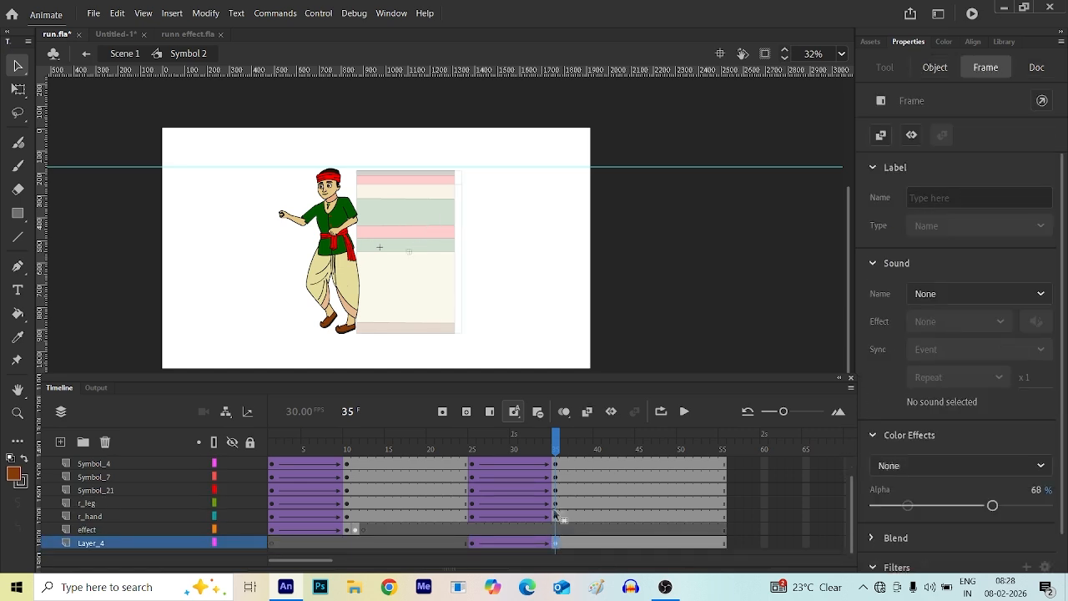
pyautogui.click(434, 255)
pyautogui.press('q')
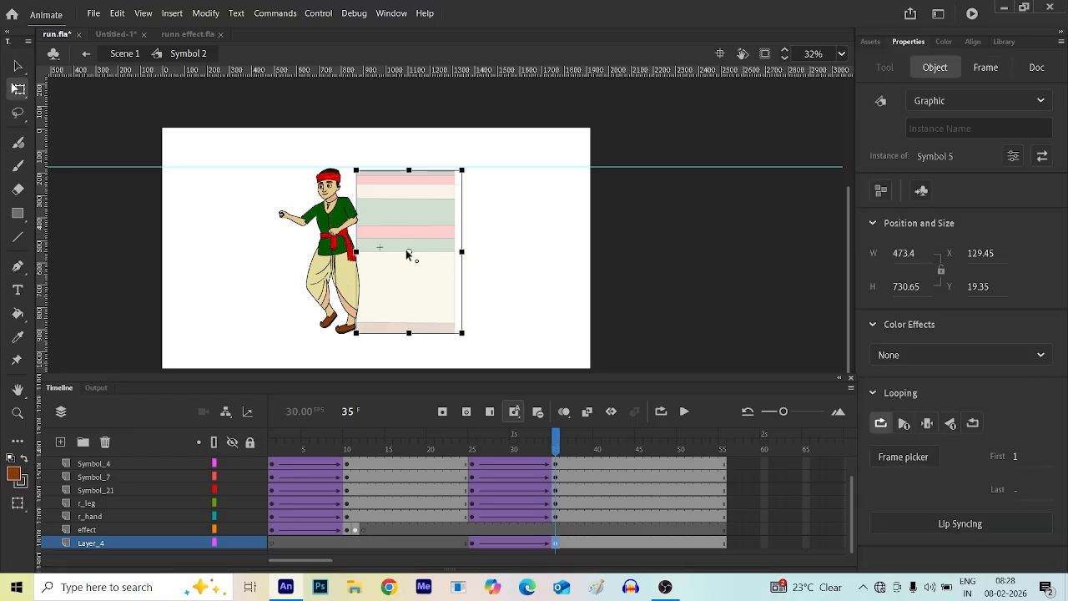
pyautogui.moveTo(407, 253); pyautogui.dragTo(362, 252)
pyautogui.moveTo(462, 251); pyautogui.dragTo(375, 248)
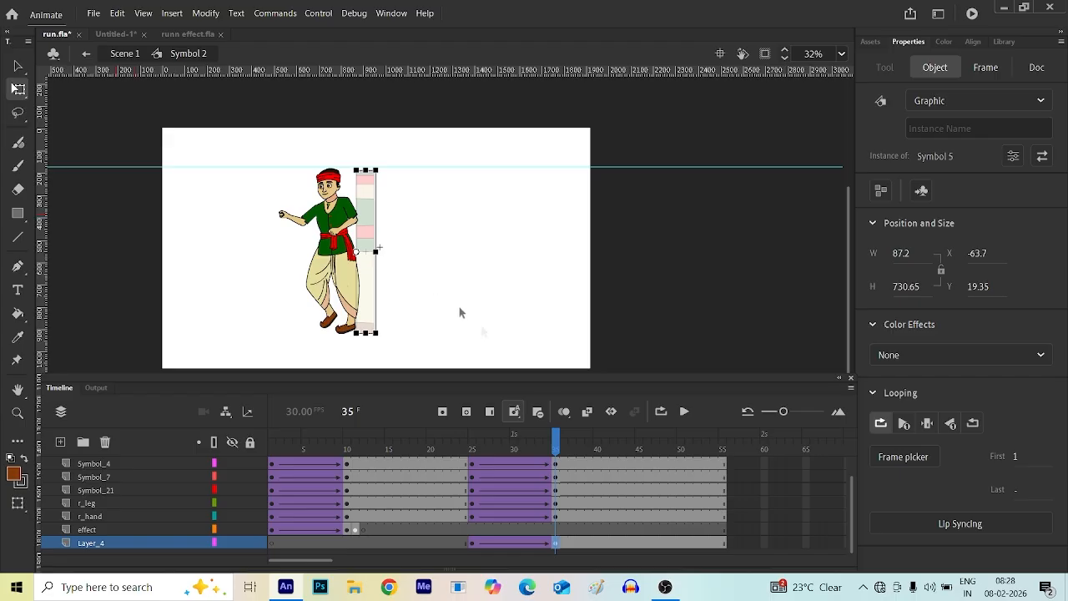
# - Nudge the striped effect at frame 25 of Layer_4 slightly left so that it overlaps the character's back
pyautogui.moveTo(558, 438); pyautogui.dragTo(471, 474)
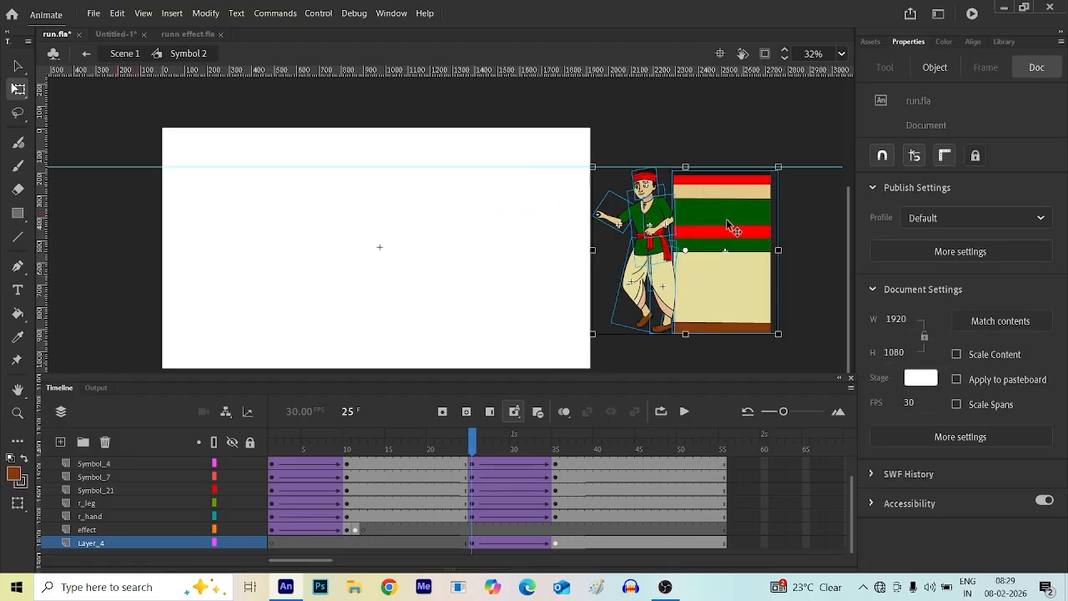
pyautogui.click(799, 345)
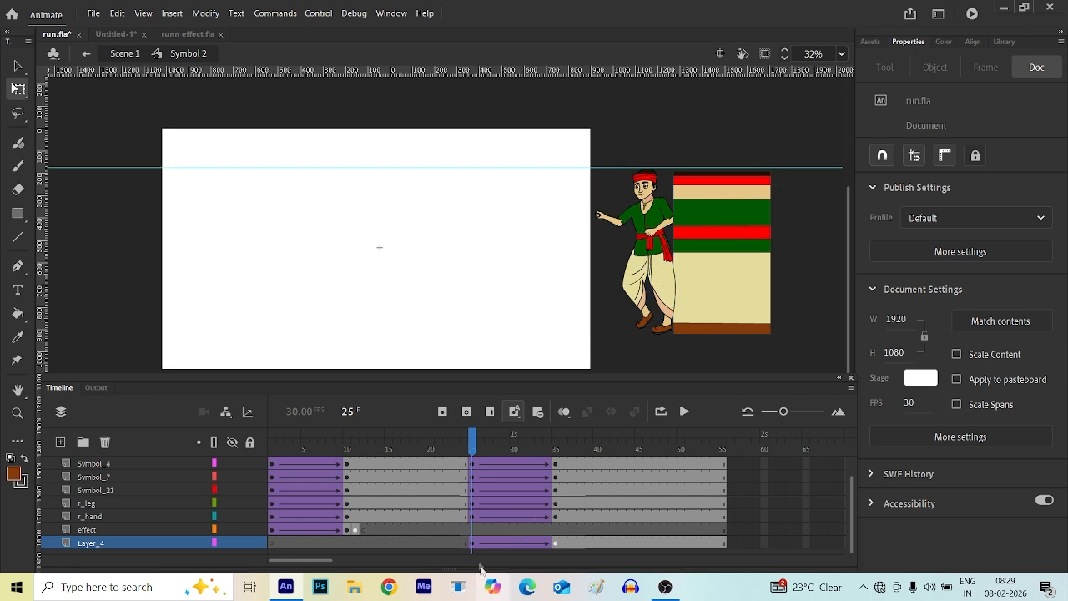
pyautogui.click(472, 548)
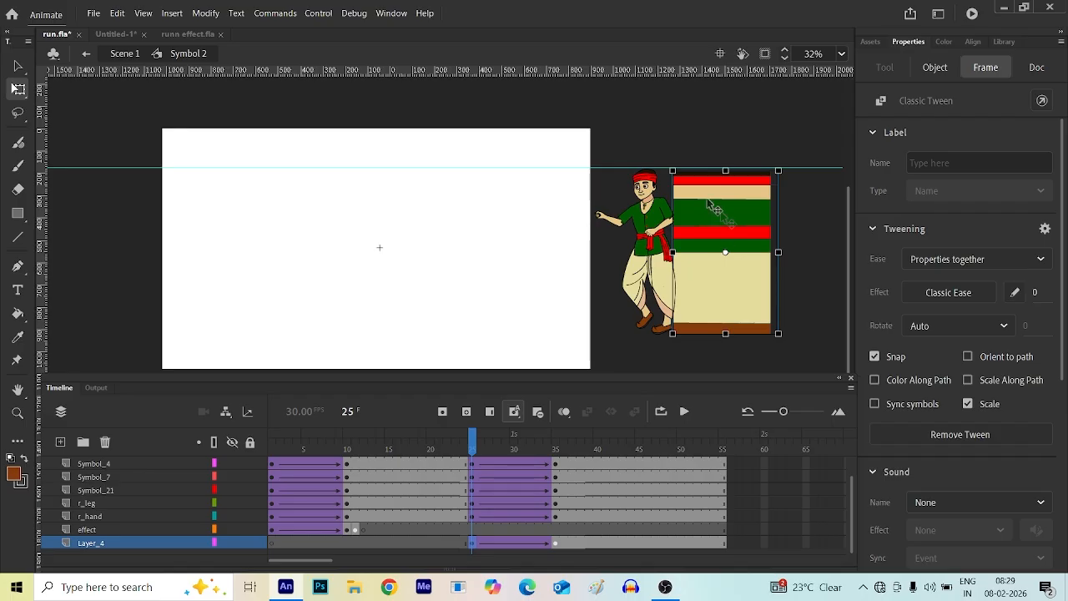
pyautogui.press('Left')
pyautogui.press('Left')
pyautogui.press('Left')
pyautogui.press('Left')
pyautogui.press('Left')
pyautogui.press('Left')
pyautogui.press('Left')
pyautogui.press('Left')
pyautogui.press('Left')
pyautogui.press('Left')
pyautogui.press('Left')
pyautogui.press('Left')
pyautogui.press('Left')
pyautogui.press('Left')
pyautogui.press('Left')
pyautogui.press('Left')
pyautogui.press('Left')
pyautogui.press('Left')
pyautogui.press('Left')
pyautogui.press('Left')
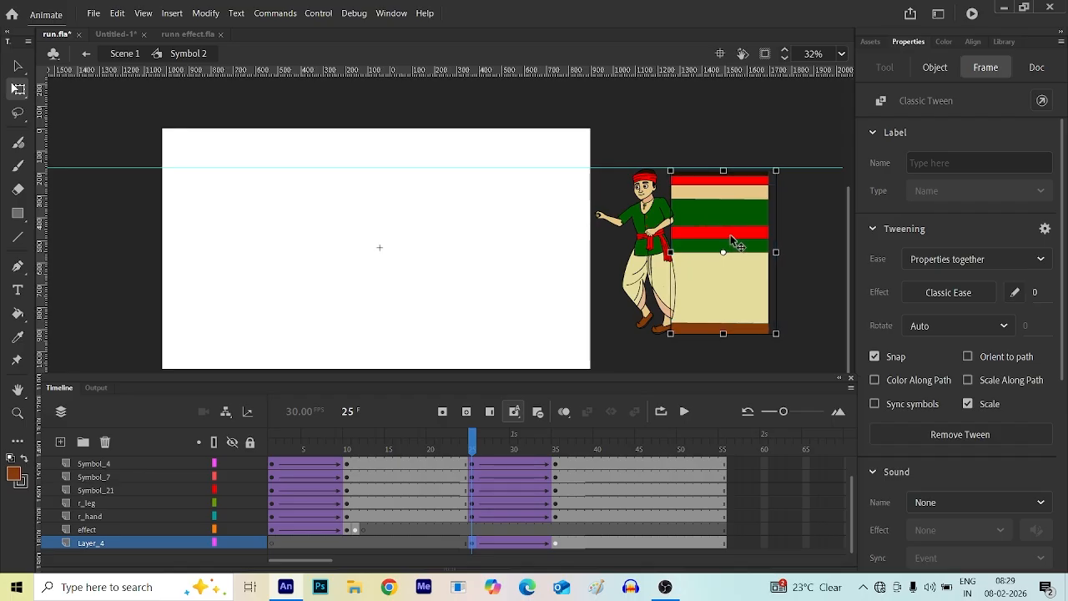
# - At frame 25 of Layer_4, move the striped effect further left until its leading edge sits behind the middle of the character's body
pyautogui.press('Left')
pyautogui.press('Left')
pyautogui.press('Left')
pyautogui.press('Left')
pyautogui.press('Left')
pyautogui.press('Left')
pyautogui.press('Left')
pyautogui.press('Left')
pyautogui.press('Left')
pyautogui.press('Left')
pyautogui.press('Left')
pyautogui.press('Left')
pyautogui.press('Left')
pyautogui.press('Left')
pyautogui.press('Left')
pyautogui.press('Left')
pyautogui.press('Left')
pyautogui.press('Left')
pyautogui.press('Left')
pyautogui.press('Left')
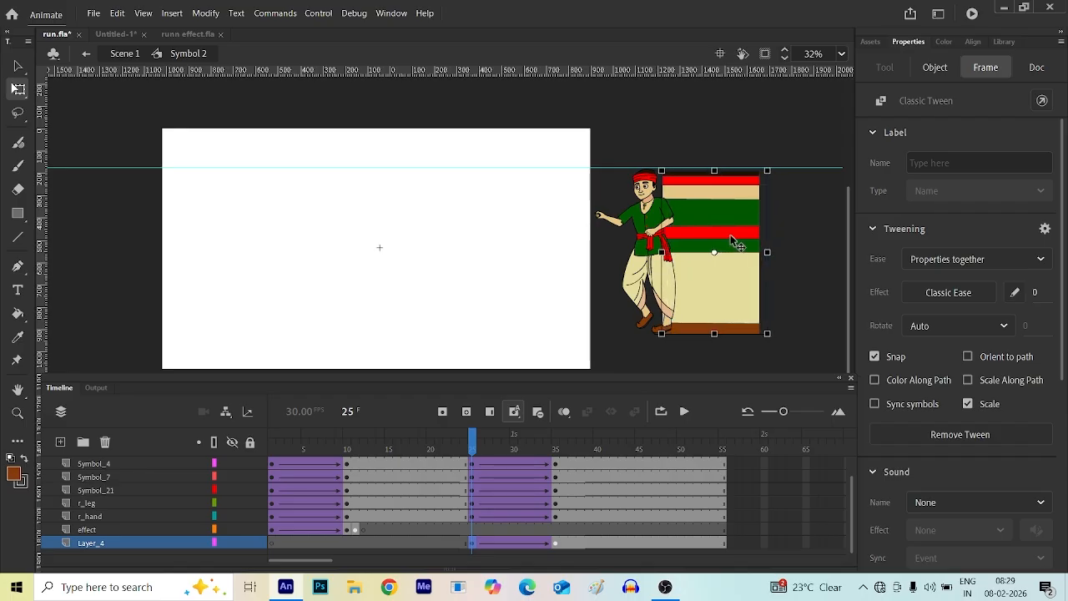
pyautogui.press('Left')
pyautogui.press('Left')
pyautogui.press('Left')
pyautogui.press('Left')
pyautogui.press('Left')
pyautogui.press('Left')
pyautogui.press('Left')
pyautogui.press('Left')
pyautogui.press('Left')
pyautogui.press('Left')
pyautogui.press('Left')
pyautogui.press('Left')
pyautogui.press('Left')
pyautogui.press('Left')
pyautogui.press('Left')
pyautogui.press('Left')
pyautogui.press('Left')
pyautogui.press('Left')
pyautogui.press('Left')
pyautogui.press('Left')
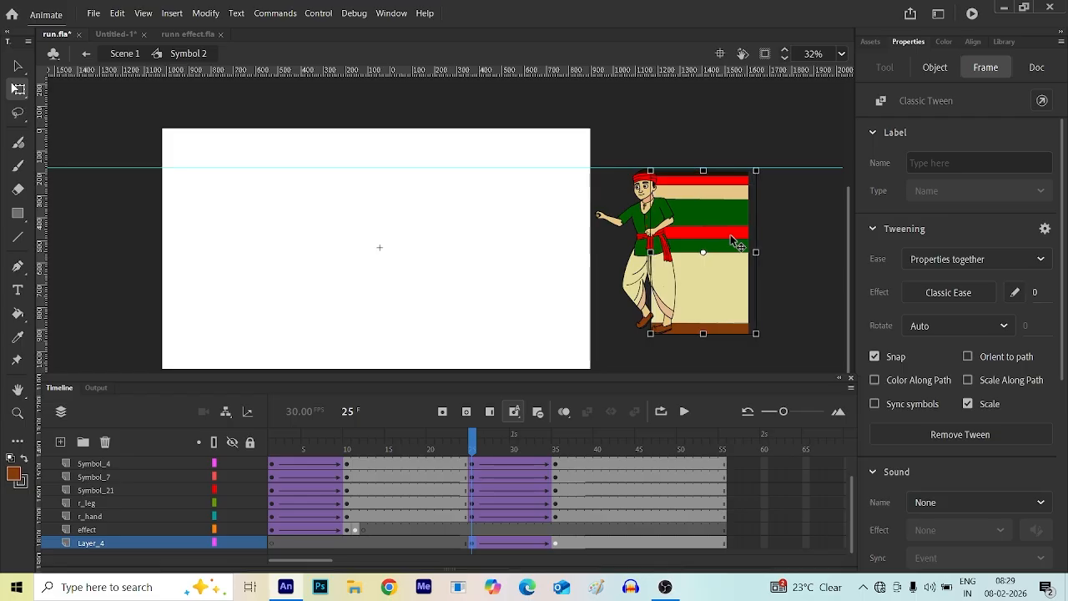
pyautogui.press('Left')
pyautogui.press('Left')
pyautogui.press('Left')
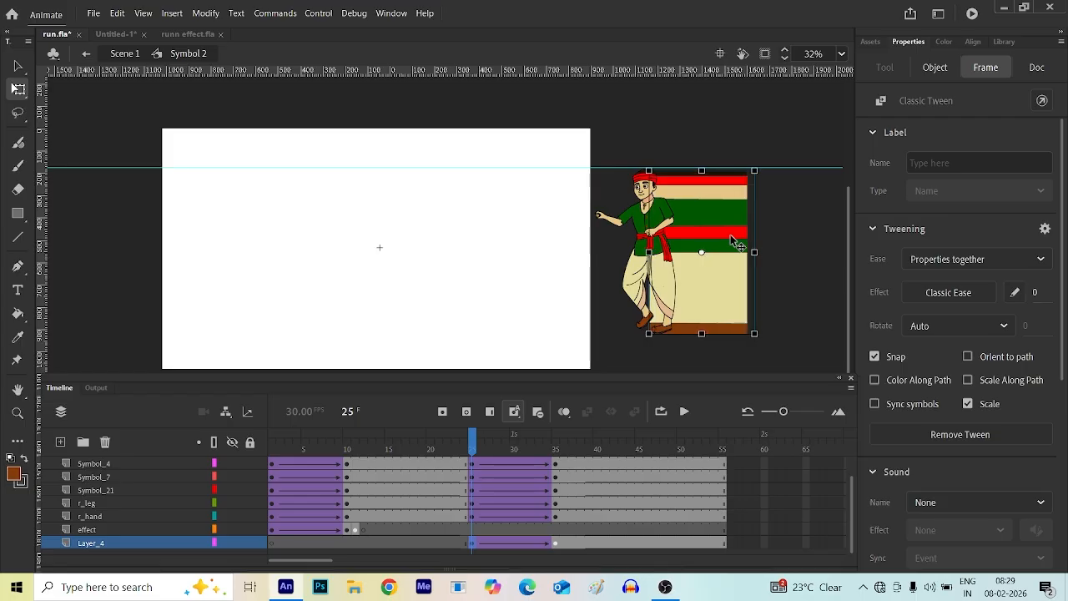
# - At frame 35 of Layer_4, move the faded striped effect left until it is tucked behind the character's back half
pyautogui.click(557, 545)
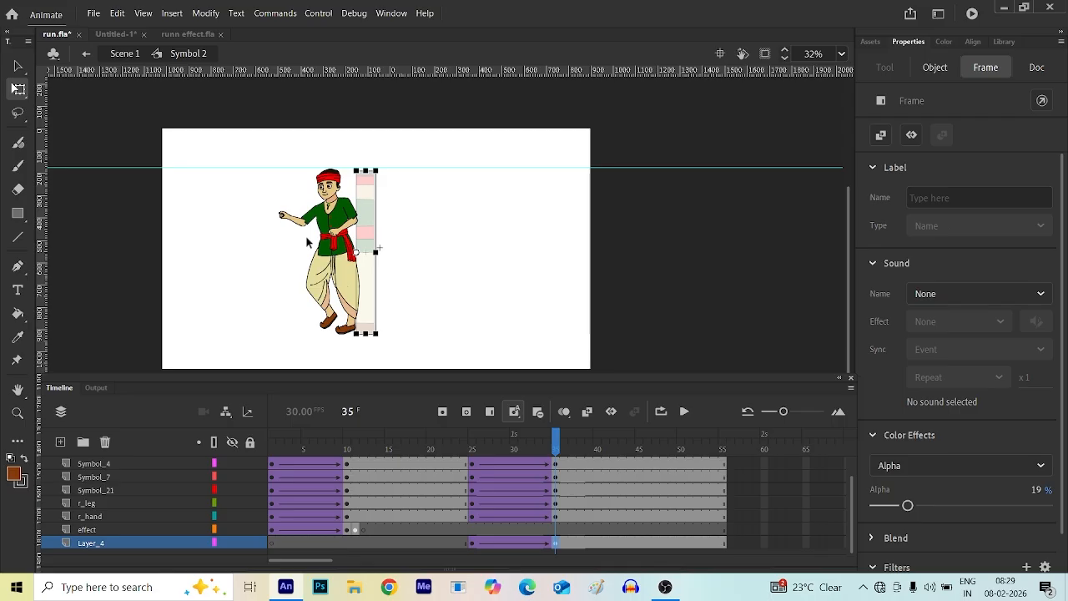
pyautogui.press('Left')
pyautogui.press('Left')
pyautogui.press('Left')
pyautogui.press('Left')
pyautogui.press('Left')
pyautogui.press('Left')
pyautogui.press('Left')
pyautogui.press('Left')
pyautogui.press('Left')
pyautogui.press('Left')
pyautogui.press('Left')
pyautogui.press('Left')
pyautogui.press('Left')
pyautogui.press('Left')
pyautogui.press('Left')
pyautogui.press('Left')
pyautogui.press('Left')
pyautogui.press('Left')
pyautogui.press('Left')
pyautogui.press('Left')
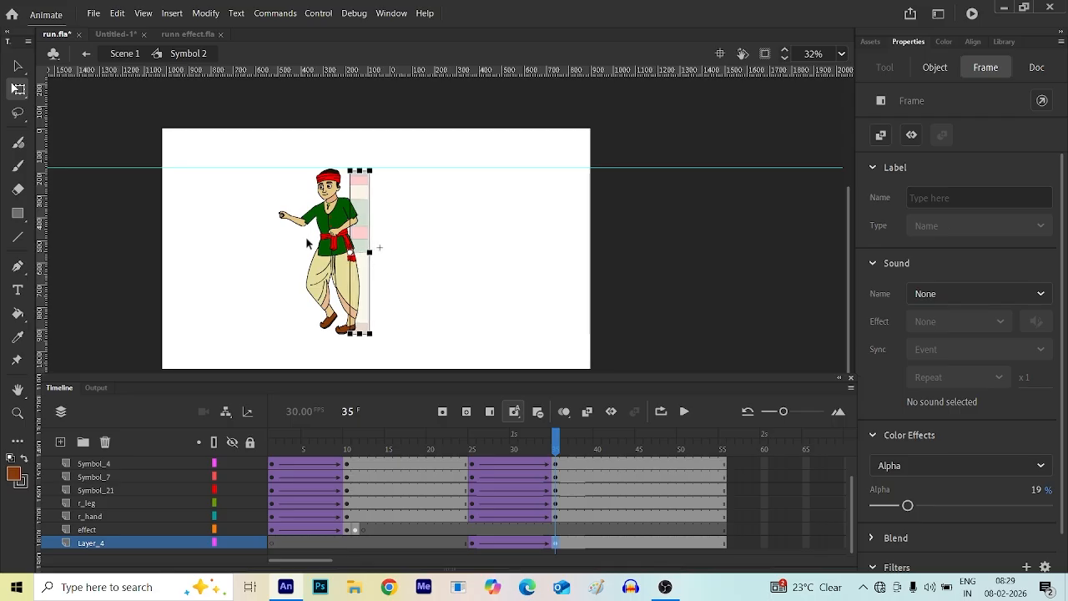
pyautogui.press('Left')
pyautogui.press('Left')
pyautogui.press('Left')
pyautogui.press('Left')
pyautogui.press('Left')
pyautogui.press('Left')
pyautogui.press('Left')
pyautogui.press('Left')
pyautogui.press('Left')
pyautogui.press('Left')
pyautogui.press('Left')
pyautogui.press('Left')
pyautogui.press('Left')
pyautogui.press('Left')
pyautogui.press('Left')
pyautogui.press('Left')
pyautogui.press('Left')
pyautogui.press('Left')
pyautogui.press('Left')
pyautogui.press('Left')
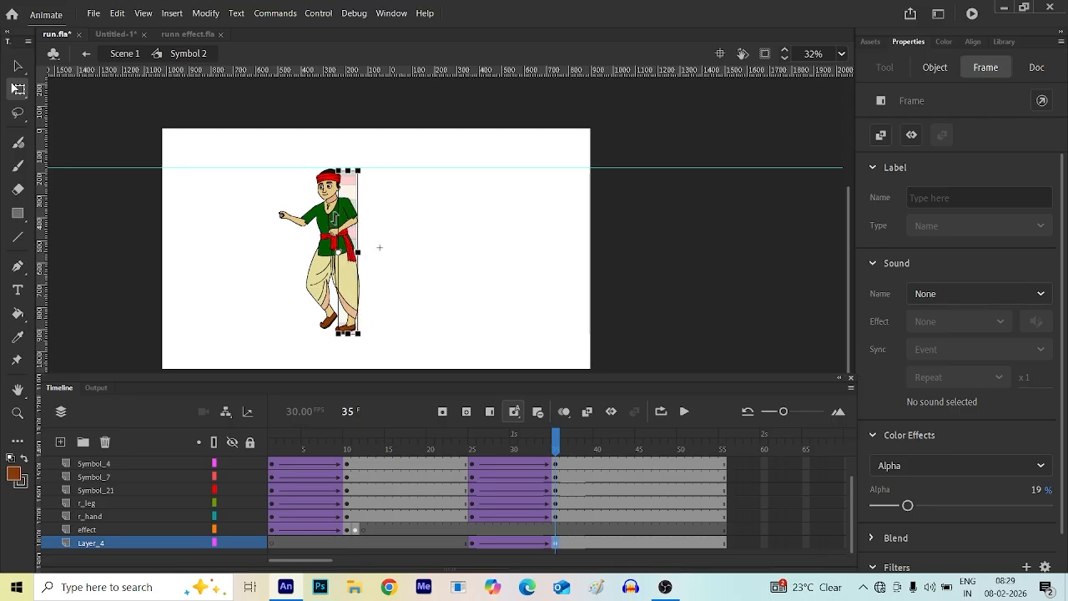
# - Widen the striped effect at frame 35 to about 174 px so that it extends past the character's back, and deselect it
pyautogui.moveTo(360, 252); pyautogui.dragTo(379, 255)
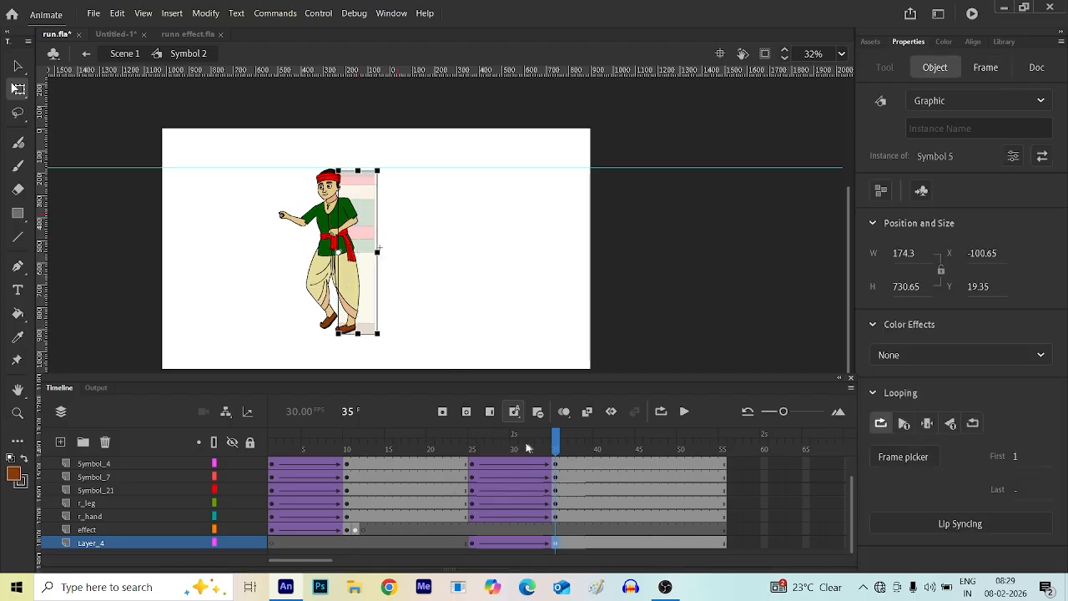
pyautogui.moveTo(556, 443); pyautogui.dragTo(555, 464)
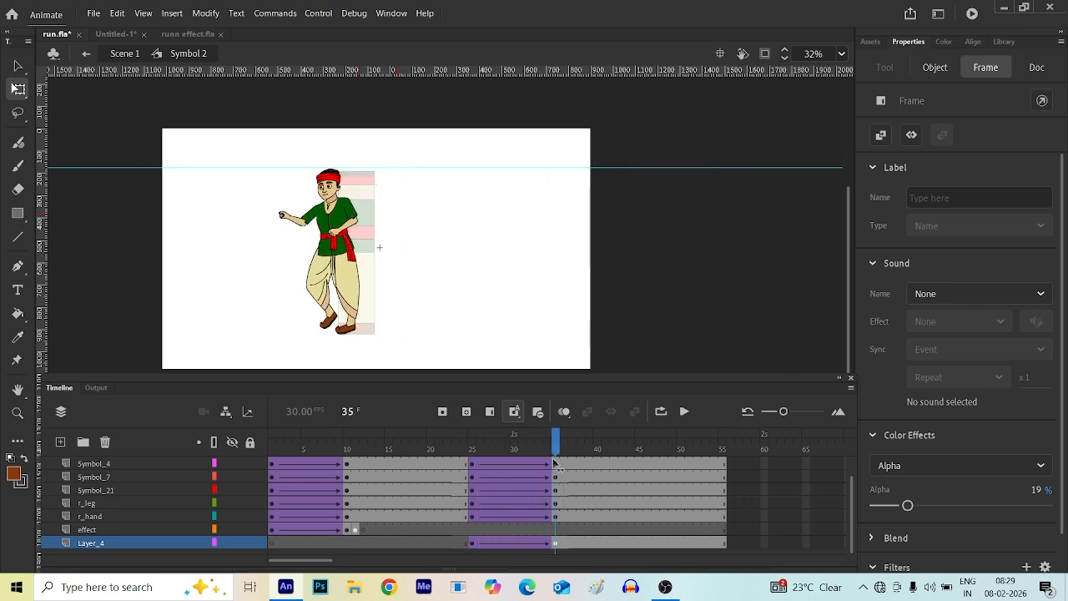
pyautogui.click(398, 222)
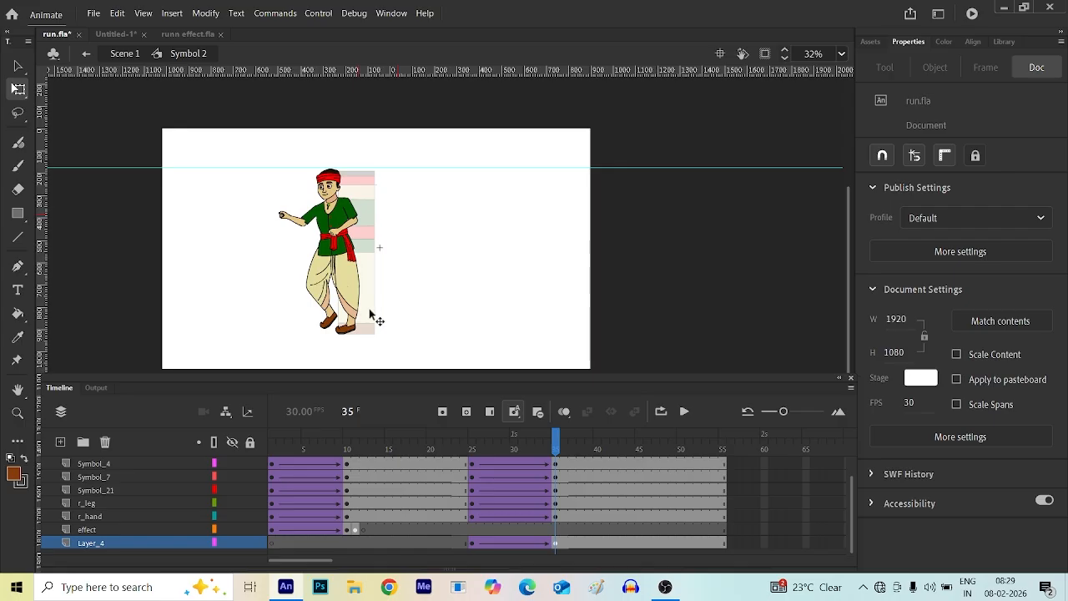
# - Add a keyframe at frame 40 of Layer_4 and narrow the striped effect there to about 50 px wide, behind the character
pyautogui.click(597, 543)
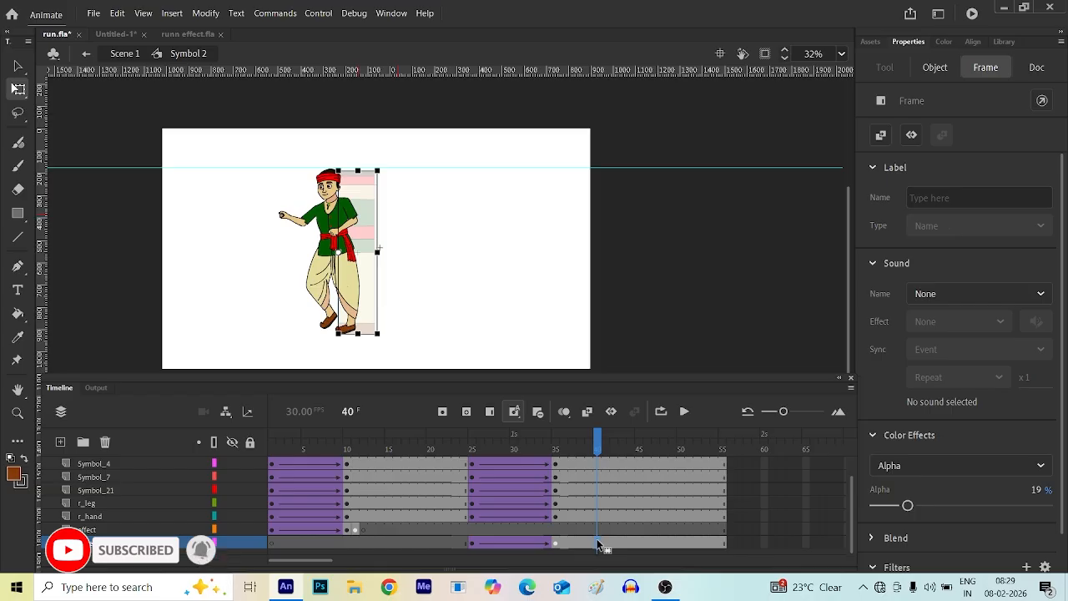
pyautogui.press('F6')
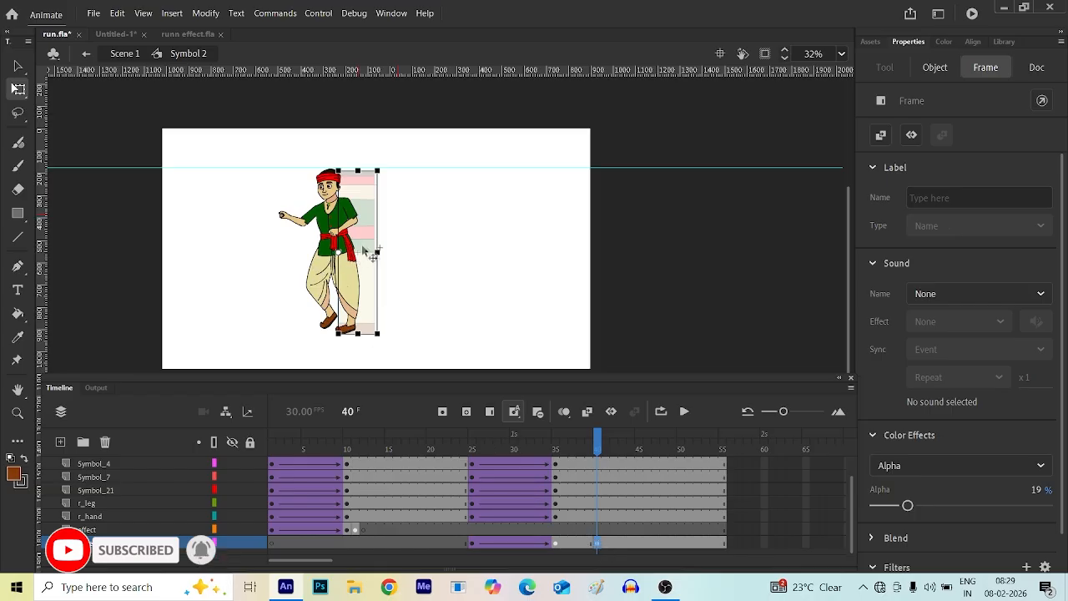
pyautogui.moveTo(378, 251); pyautogui.dragTo(350, 250)
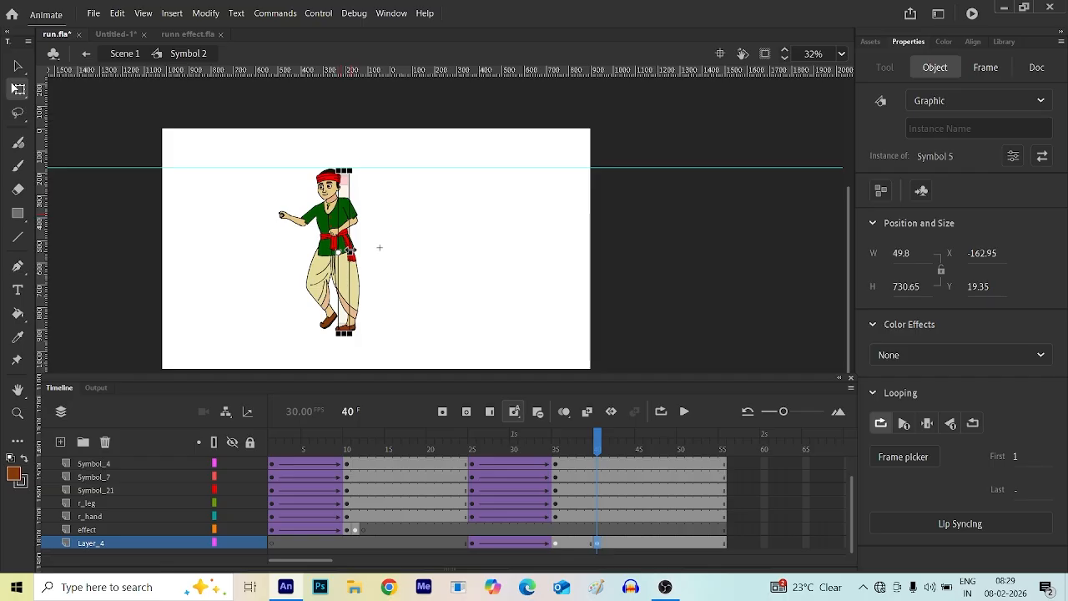
# - Set the Layer_4 effect's alpha to 0% at frame 40 and create a classic tween between frames 35 and 40
pyautogui.click(598, 544)
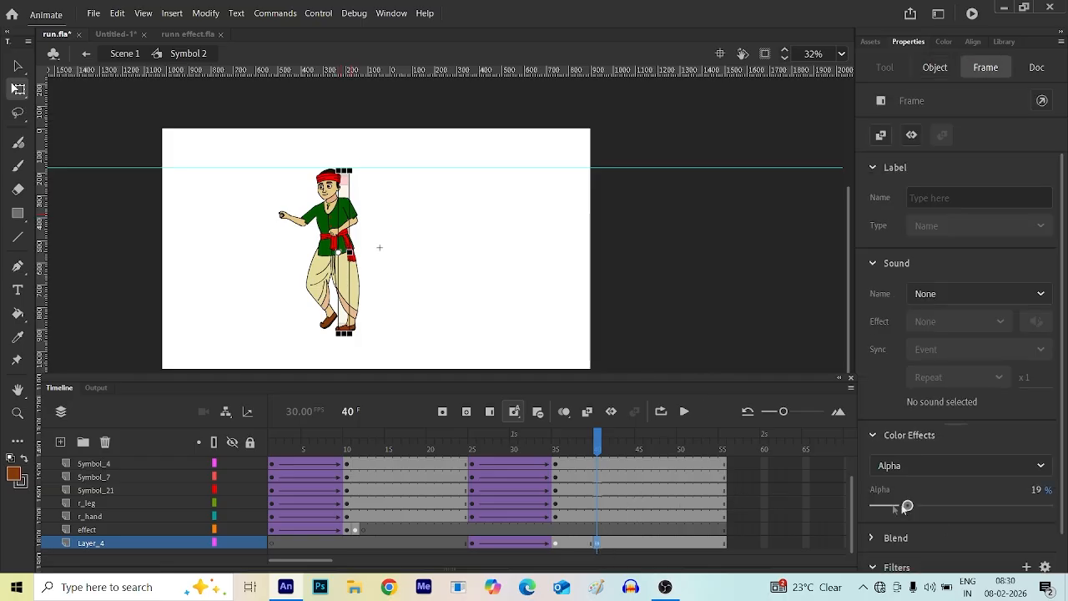
pyautogui.moveTo(899, 506); pyautogui.dragTo(873, 506)
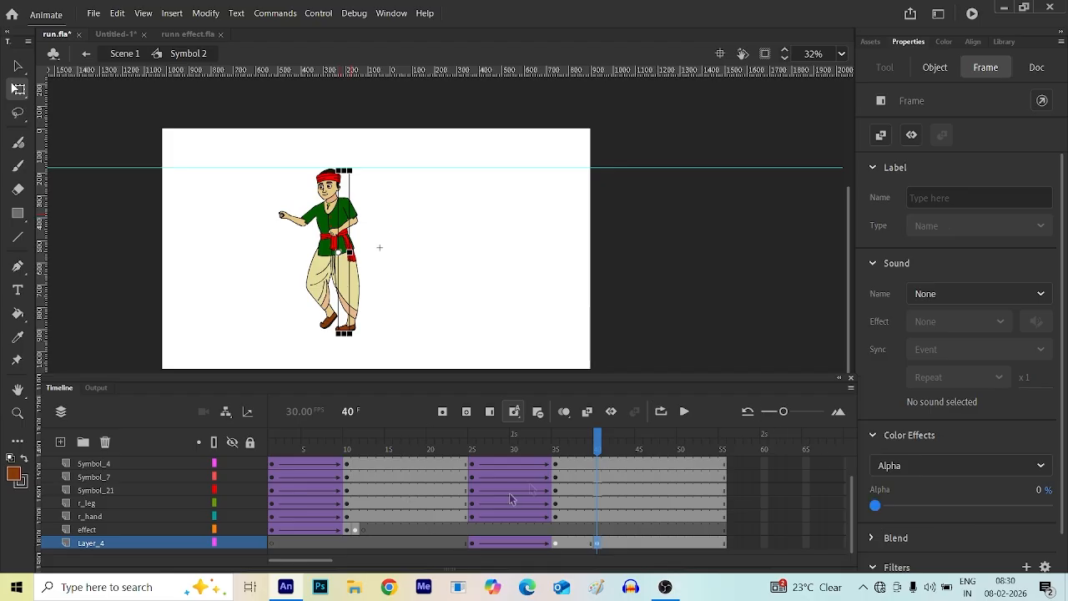
pyautogui.rightClick(567, 544)
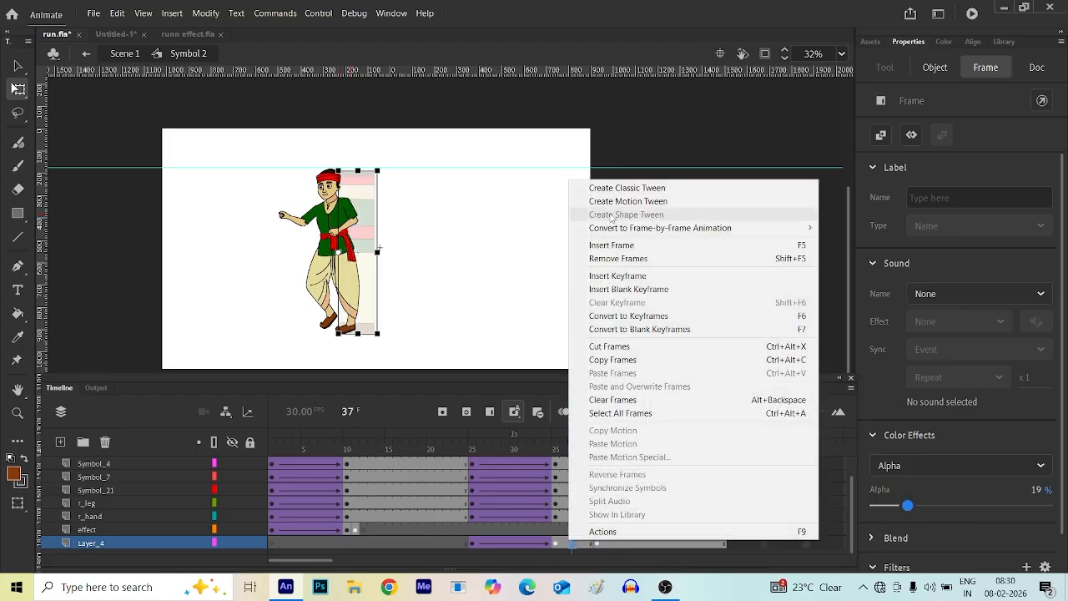
pyautogui.click(621, 184)
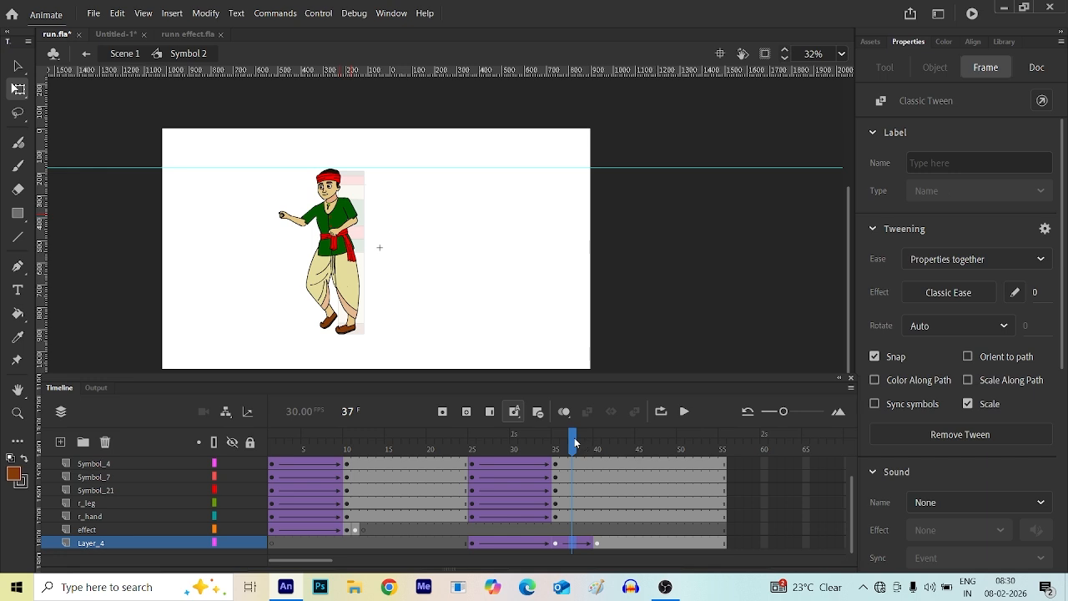
pyautogui.moveTo(574, 442); pyautogui.dragTo(593, 481)
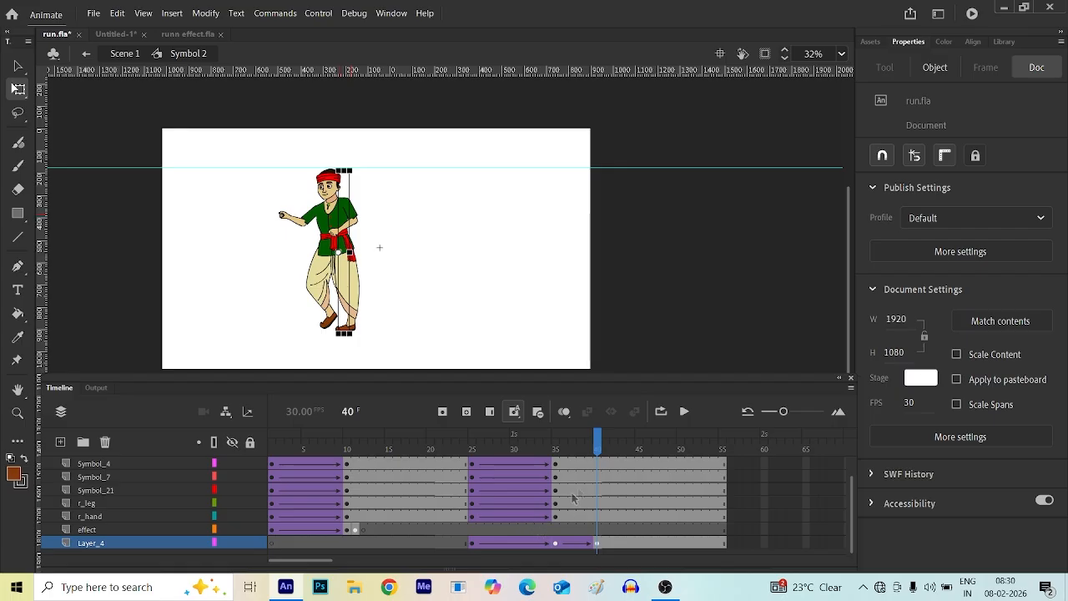
pyautogui.moveTo(595, 452); pyautogui.dragTo(489, 448)
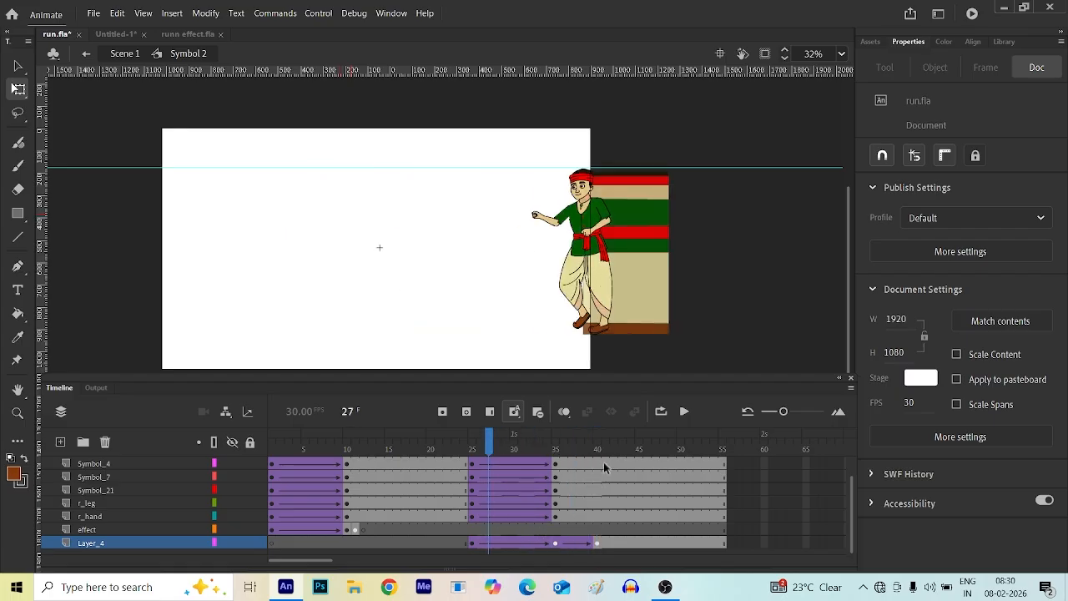
# - Add keyframes at frame 40 on all character layers from Symbol_13 to r_hand, then move the whole character slightly left
pyautogui.scroll(2, 603, 466)
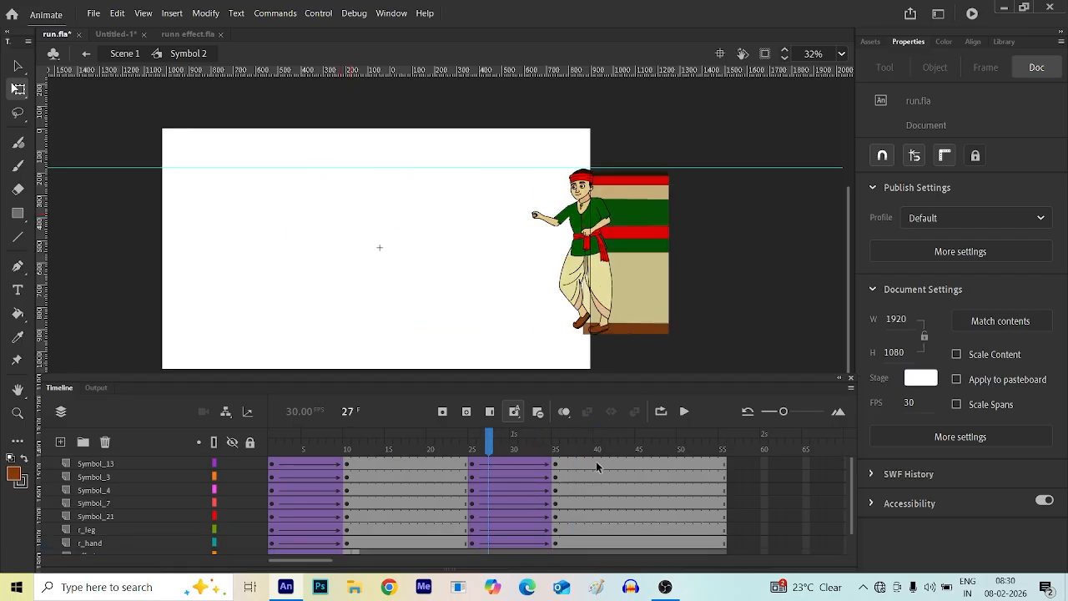
pyautogui.click(596, 442)
pyautogui.scroll(-2, 599, 501)
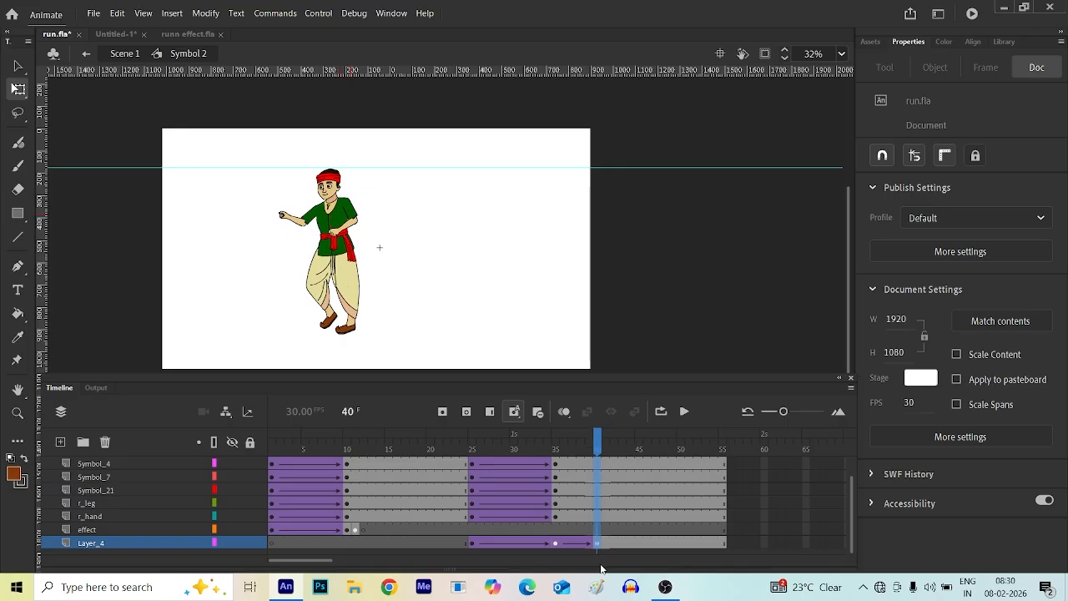
pyautogui.click(596, 516)
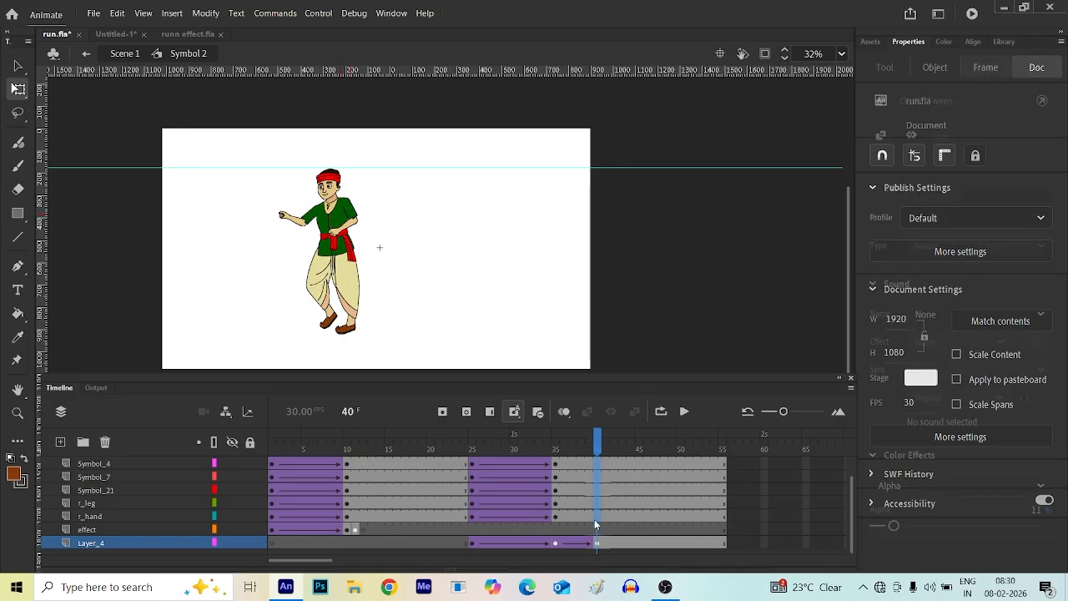
pyautogui.click(602, 507)
pyautogui.scroll(2, 588, 471)
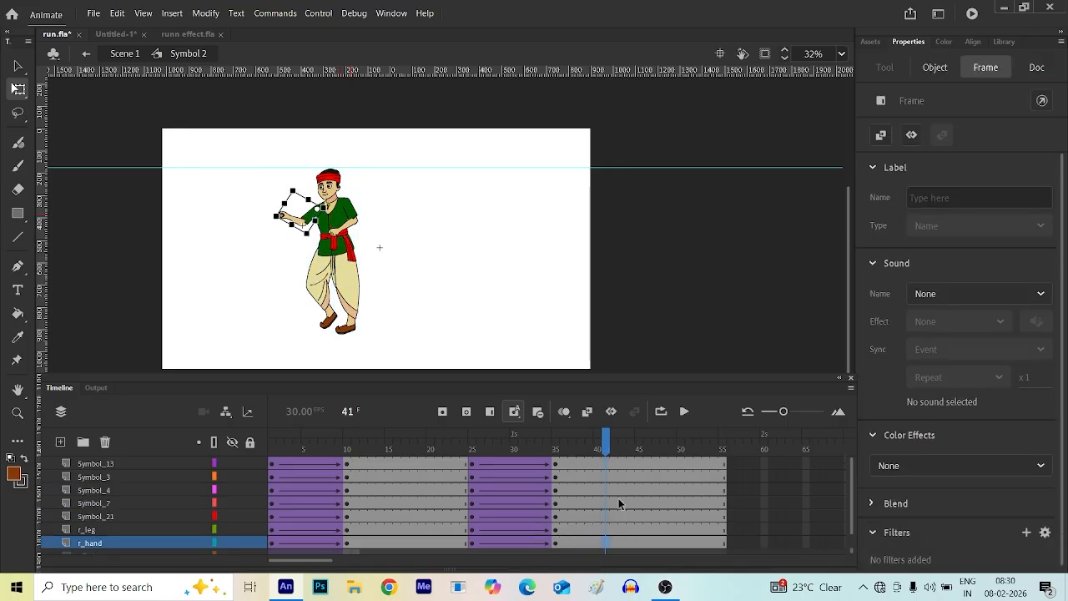
pyautogui.moveTo(603, 463); pyautogui.dragTo(606, 536)
pyautogui.click(629, 490)
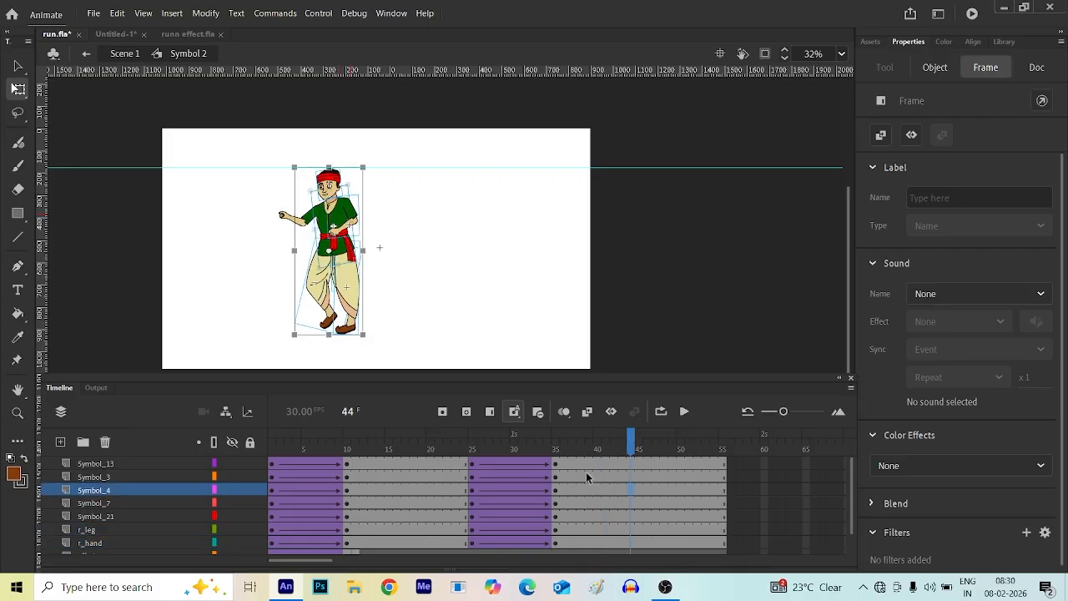
pyautogui.moveTo(598, 460); pyautogui.dragTo(593, 516)
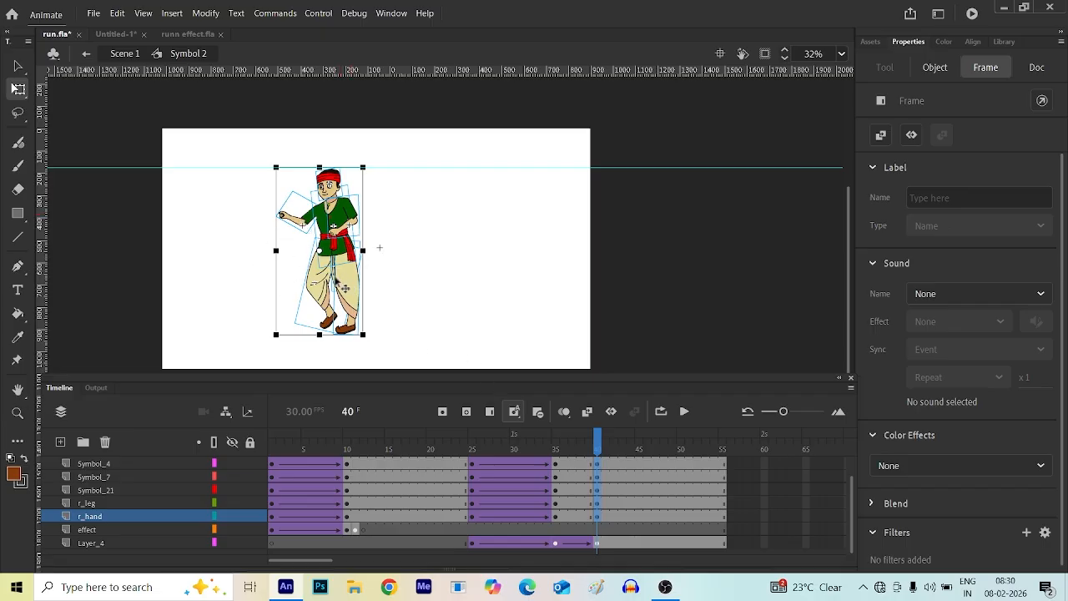
pyautogui.moveTo(337, 281); pyautogui.dragTo(328, 280)
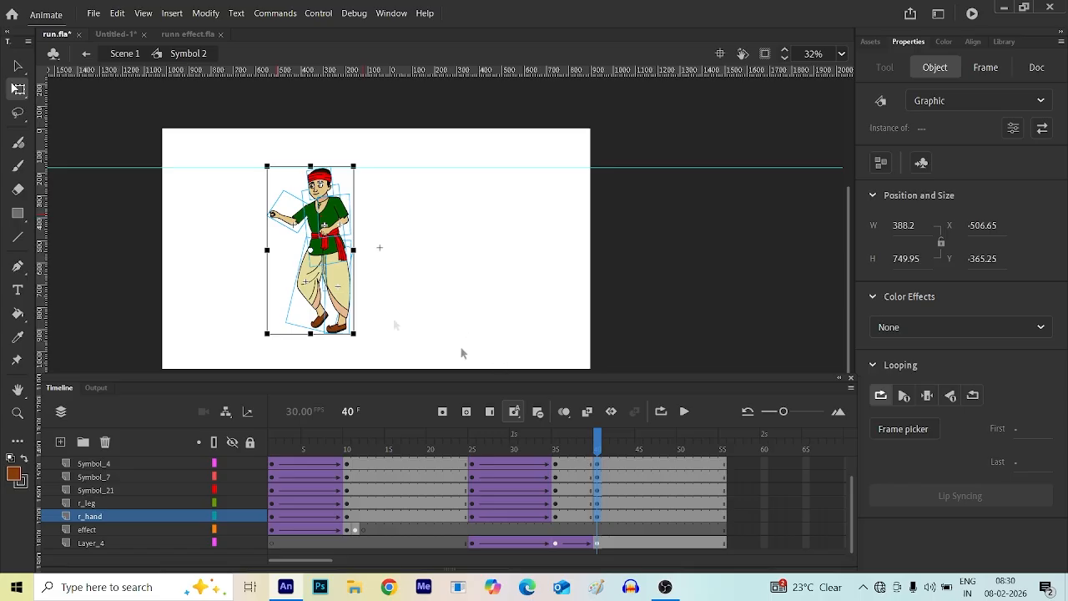
pyautogui.click(386, 286)
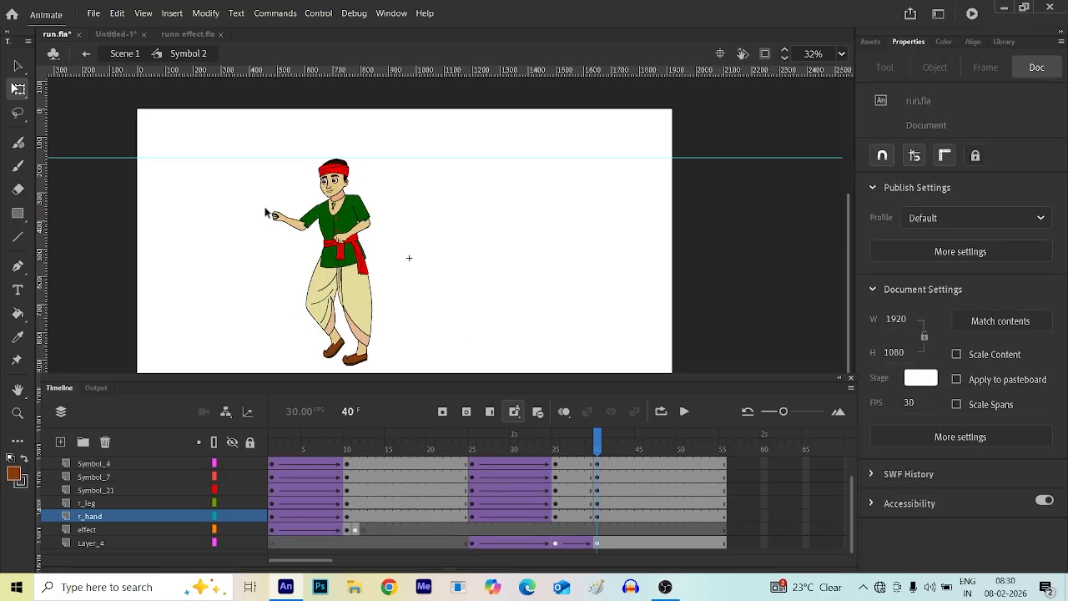
# - Rotate the outstretched arm on the r_hand layer down at the shoulder so its sleeve hangs beside the torso
pyautogui.scroll(3, 265, 213)
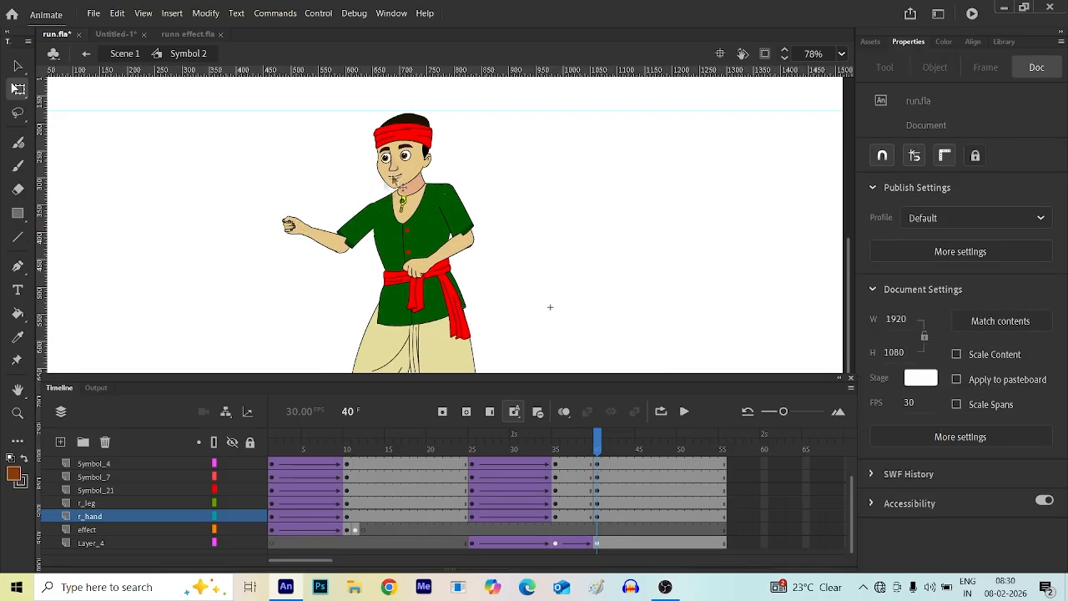
pyautogui.click(353, 234)
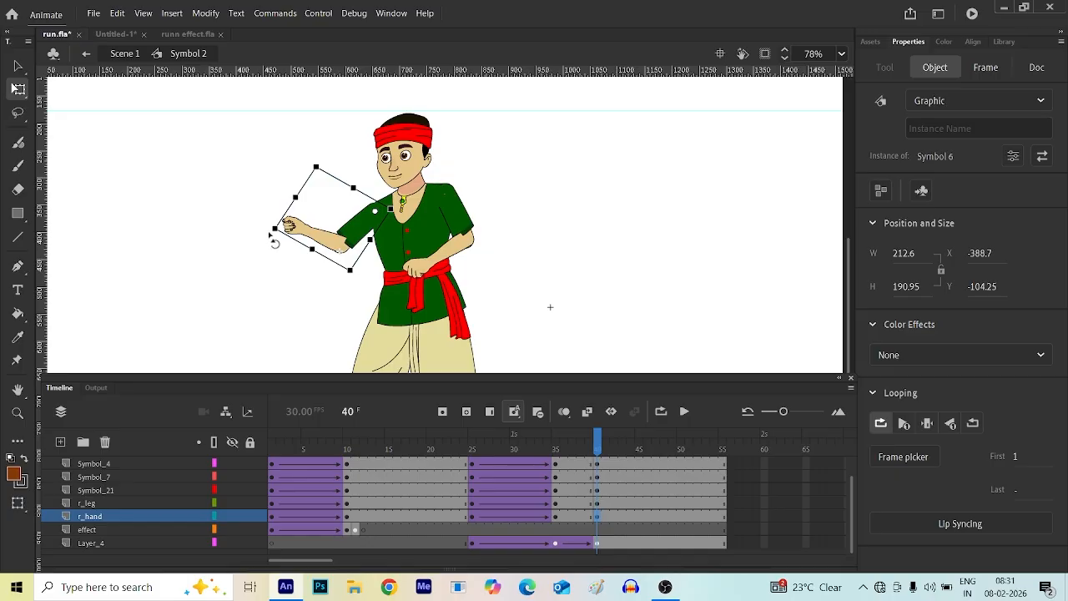
pyautogui.moveTo(275, 242); pyautogui.dragTo(306, 265)
# - Inside the arm symbol Symbol 6, pivot the forearm and hand together at the elbow and rotate them to hang down
pyautogui.doubleClick(365, 271)
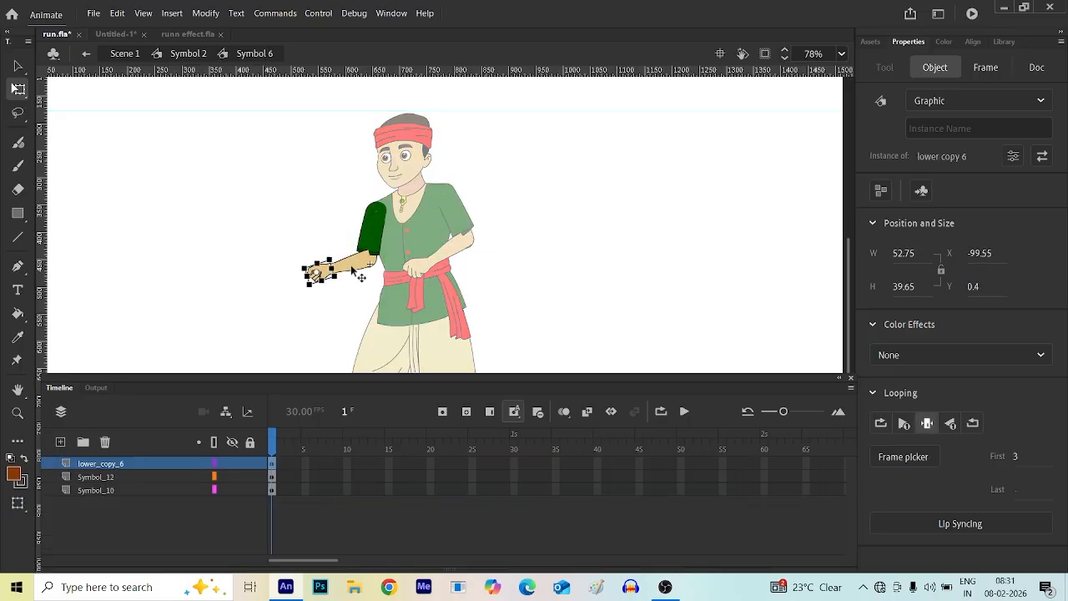
pyautogui.click(347, 277)
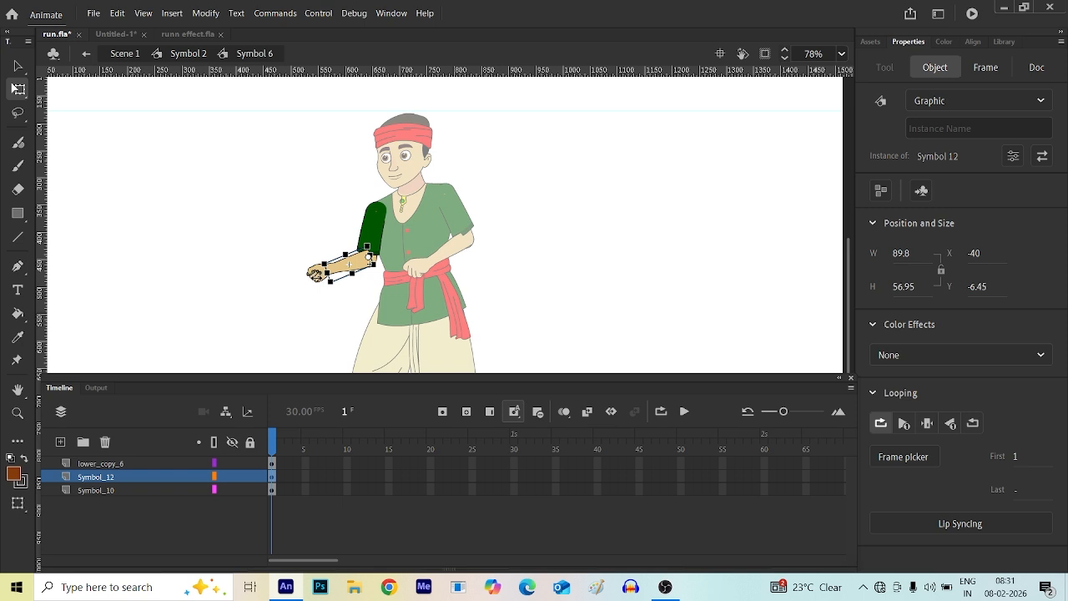
pyautogui.scroll(4, 326, 288)
pyautogui.click(310, 265)
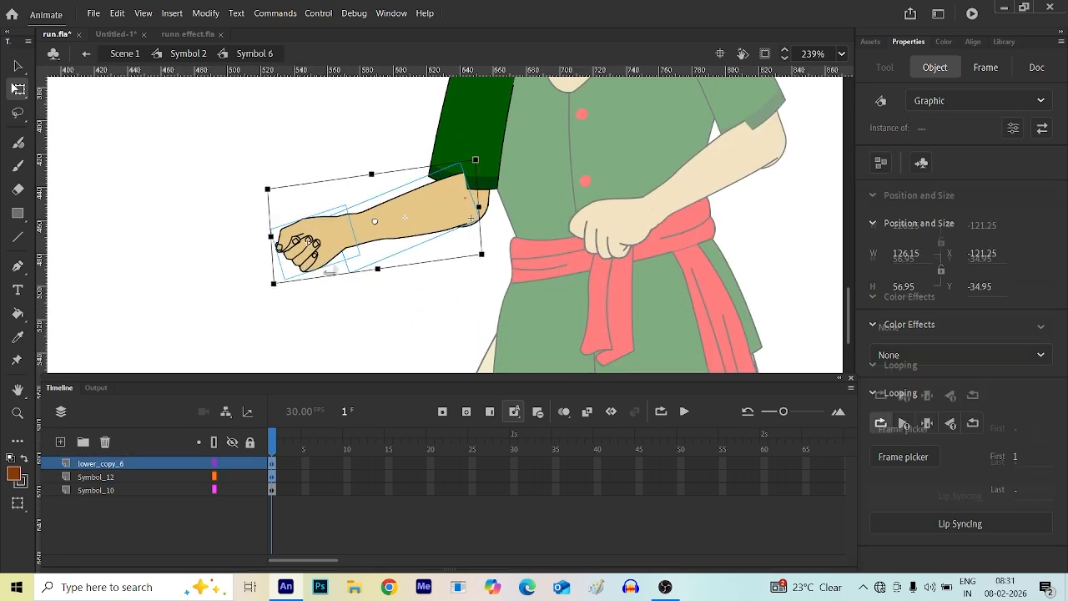
pyautogui.moveTo(406, 216); pyautogui.dragTo(463, 198)
pyautogui.moveTo(275, 298); pyautogui.dragTo(427, 445)
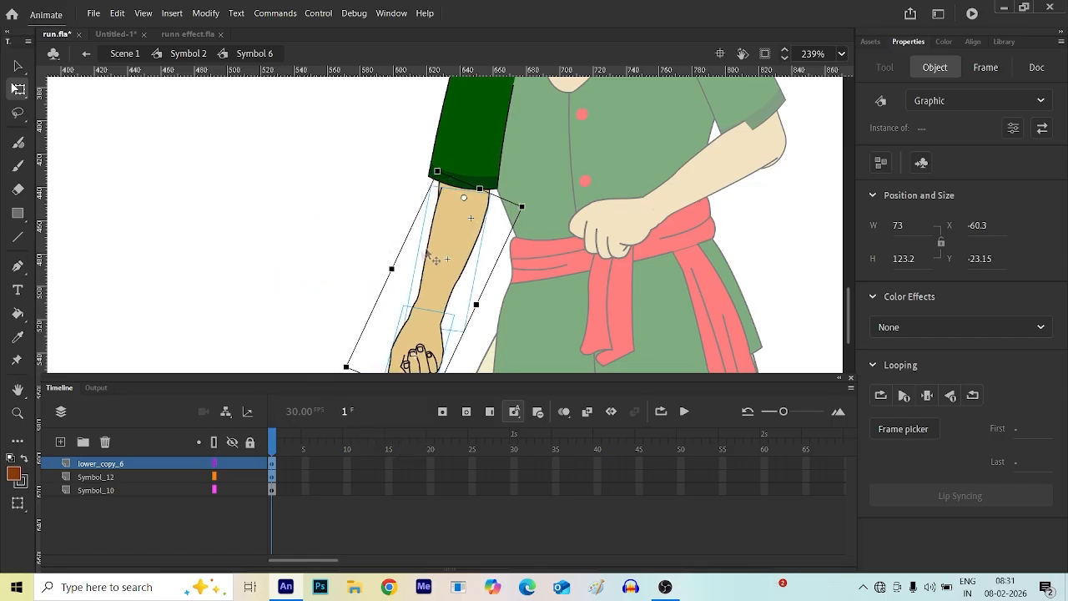
# - Set the first frame of Symbol 6's hand graphic to 1 for the open hand, and return to Symbol 2
pyautogui.click(217, 313)
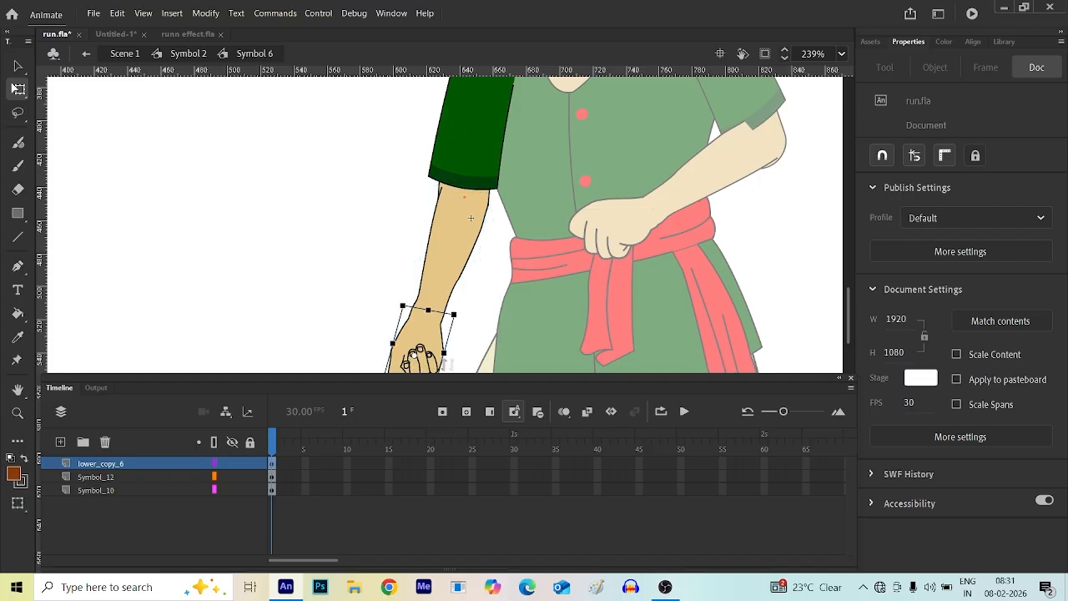
pyautogui.click(1016, 459)
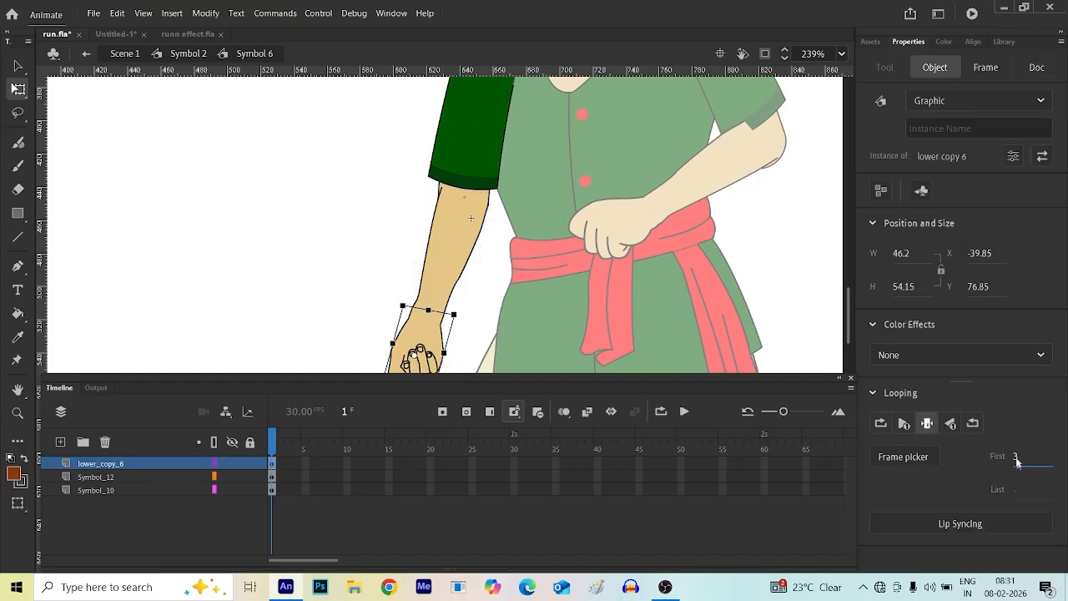
pyautogui.write('1')
pyautogui.press('Return')
pyautogui.scroll(-3, 418, 216)
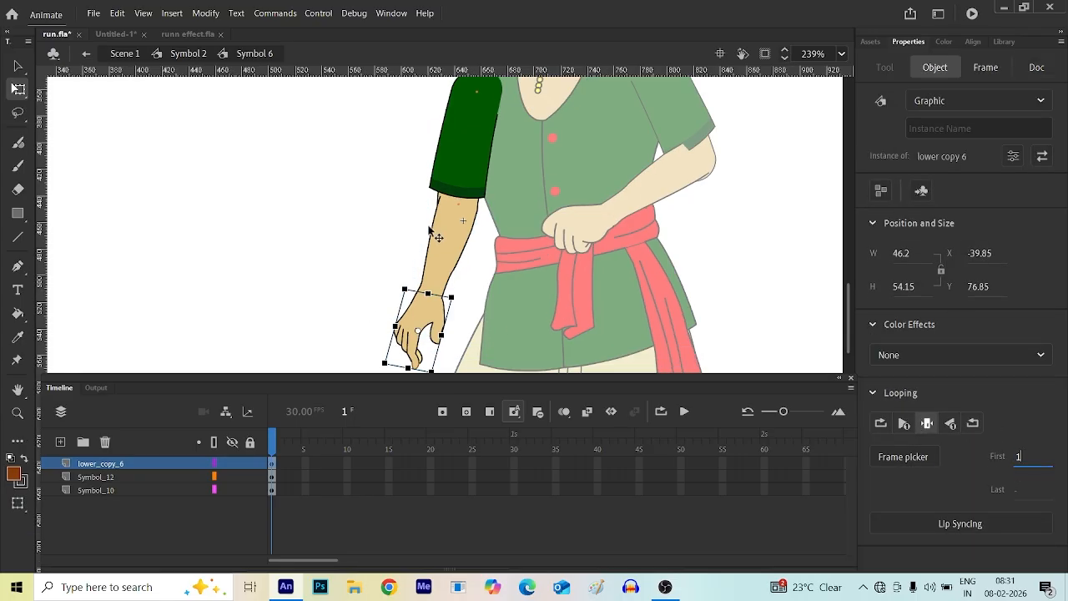
pyautogui.doubleClick(311, 143)
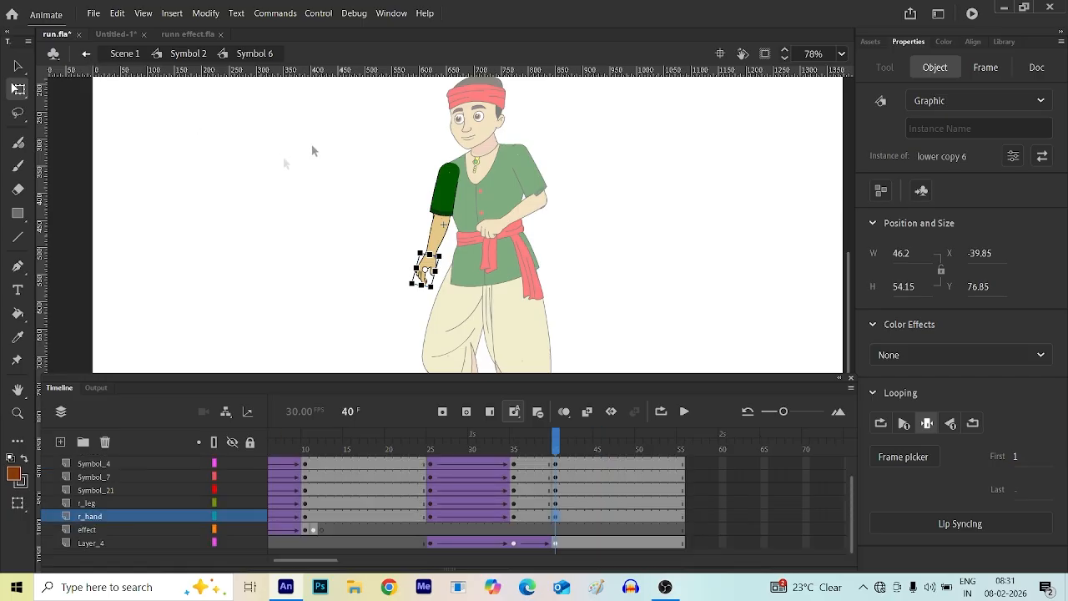
# - Rotate the bent arm Symbol 13 slightly inward and, inside it, swing the forearm and hand down from the elbow
pyautogui.click(535, 215)
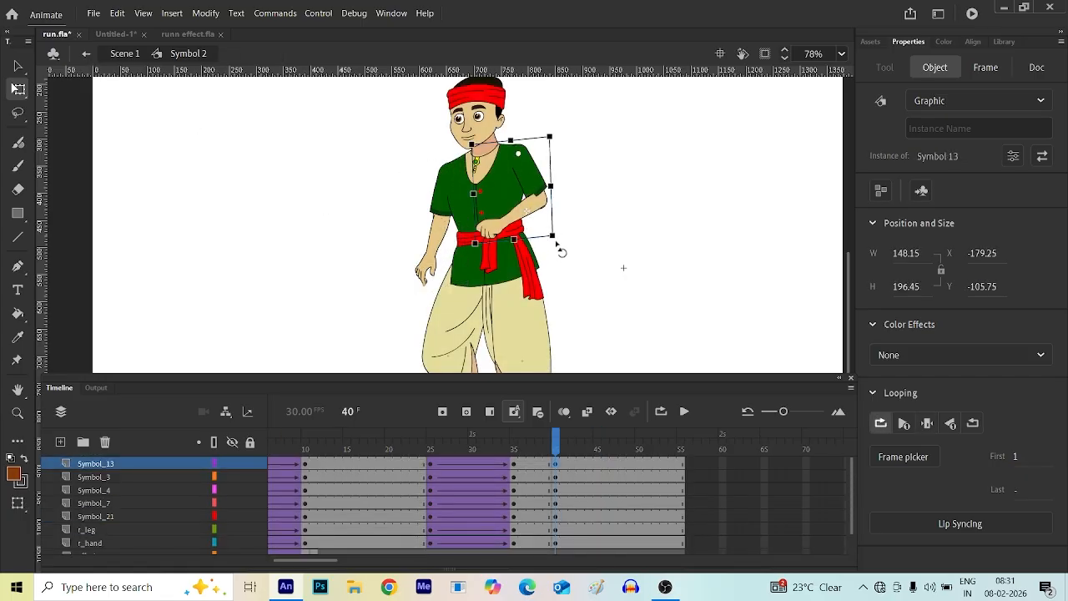
pyautogui.moveTo(558, 250); pyautogui.dragTo(535, 262)
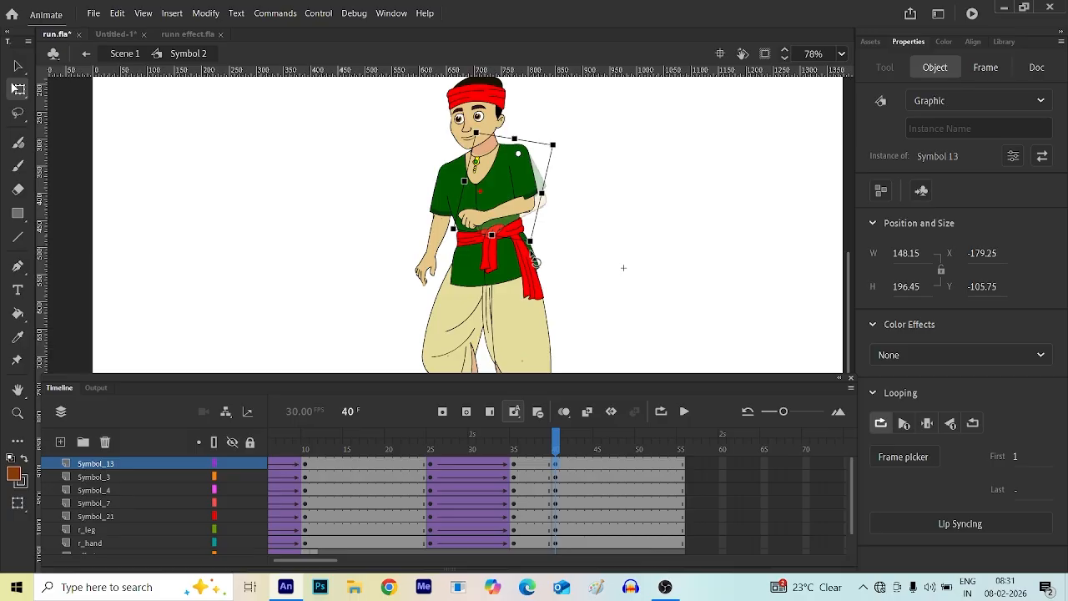
pyautogui.doubleClick(484, 220)
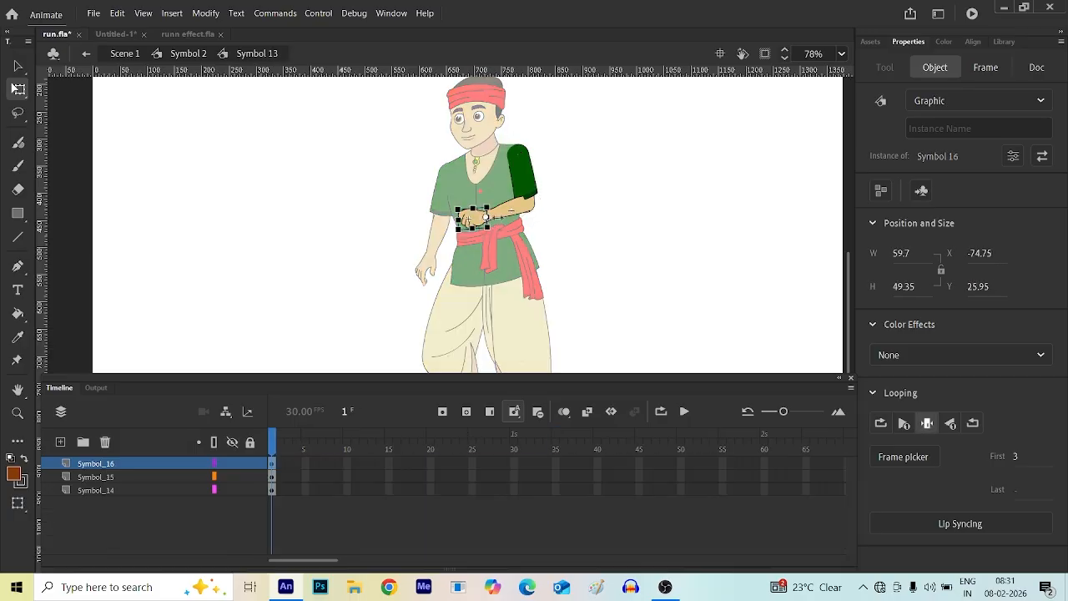
pyautogui.click(495, 224)
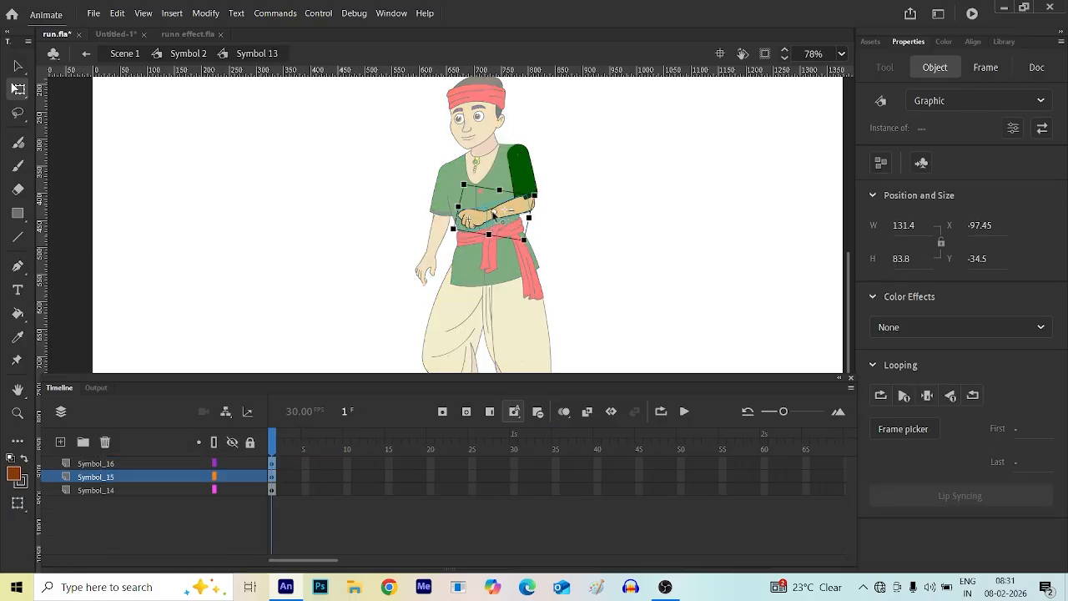
pyautogui.moveTo(493, 208); pyautogui.dragTo(515, 214)
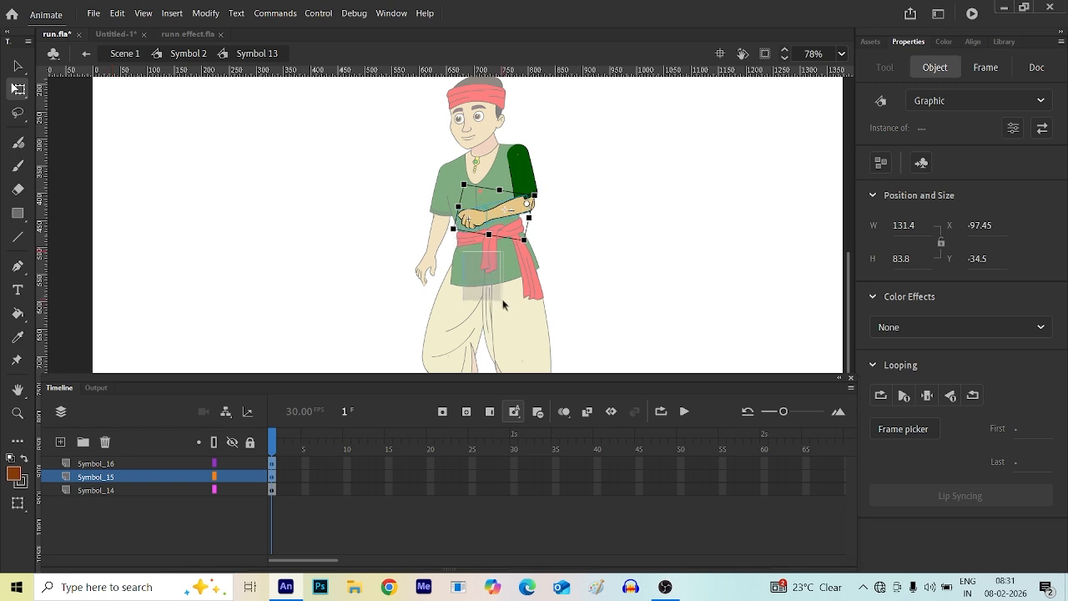
pyautogui.click(451, 235)
pyautogui.click(474, 226)
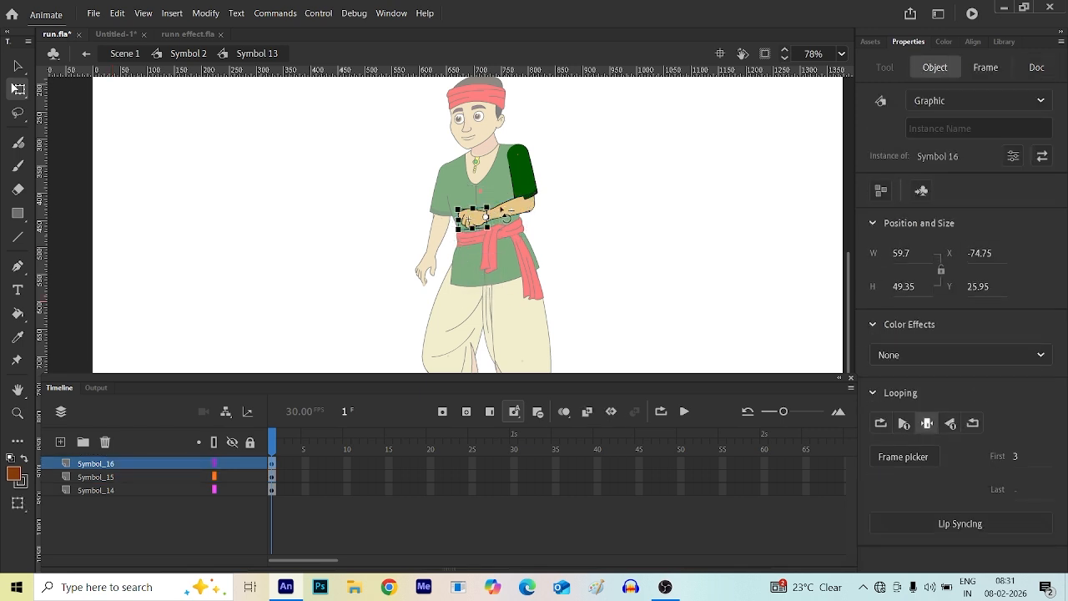
pyautogui.scroll(5, 520, 212)
pyautogui.click(520, 206)
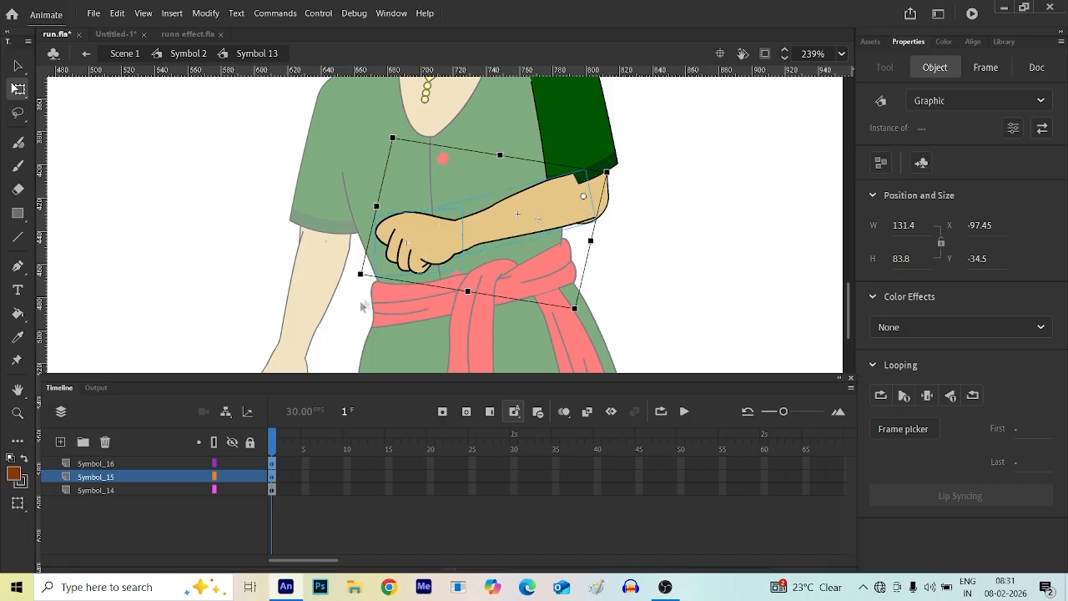
pyautogui.moveTo(361, 289); pyautogui.dragTo(592, 474)
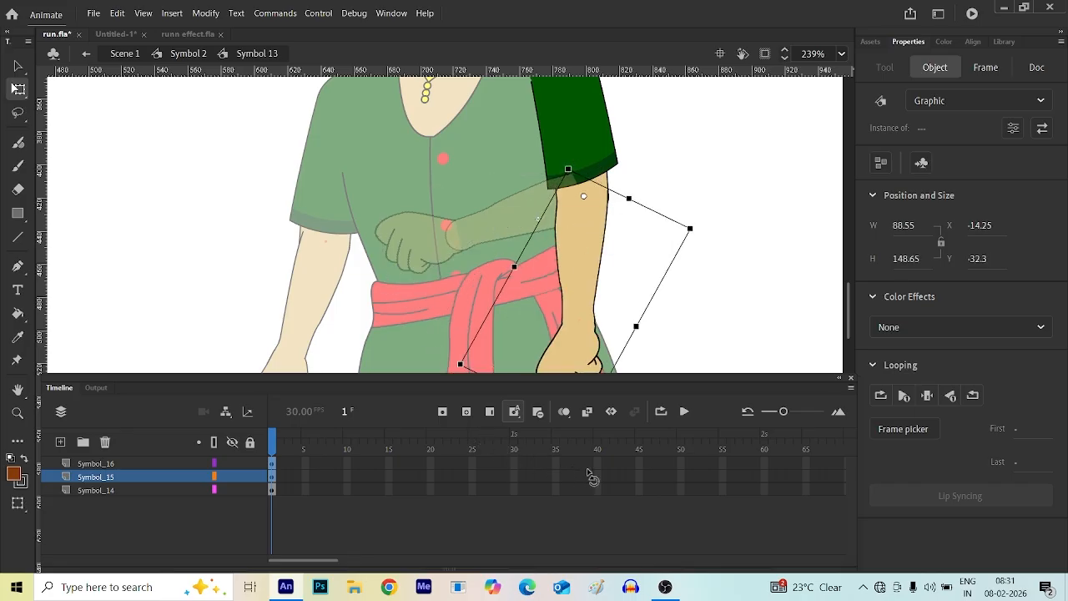
pyautogui.scroll(-2, 539, 265)
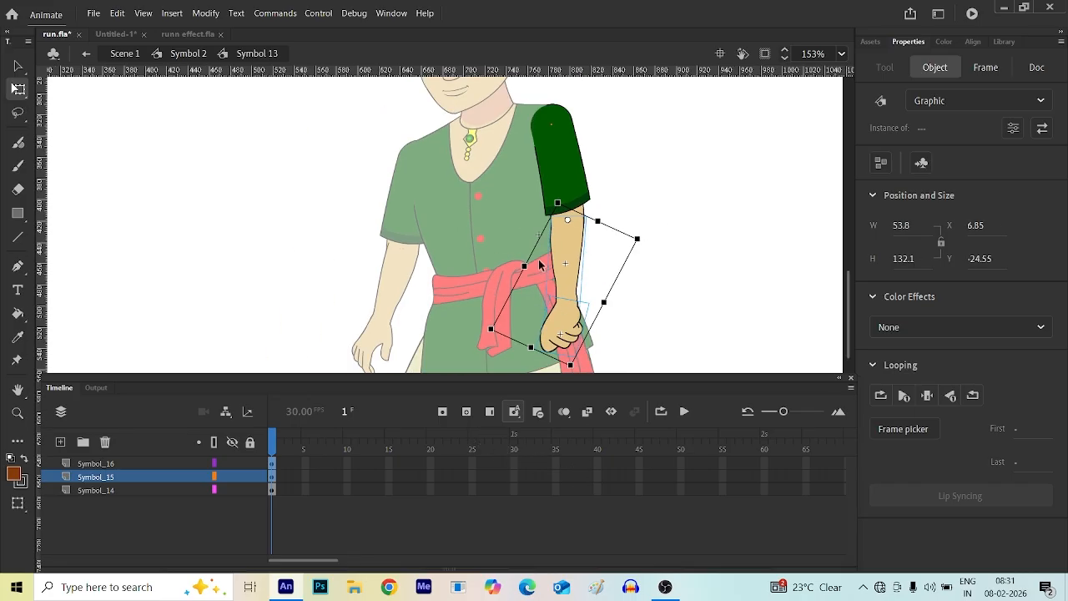
# - Set the first frame of Symbol 13's hand graphic, Symbol 16, to 1 for the open hand
pyautogui.click(707, 268)
pyautogui.click(561, 334)
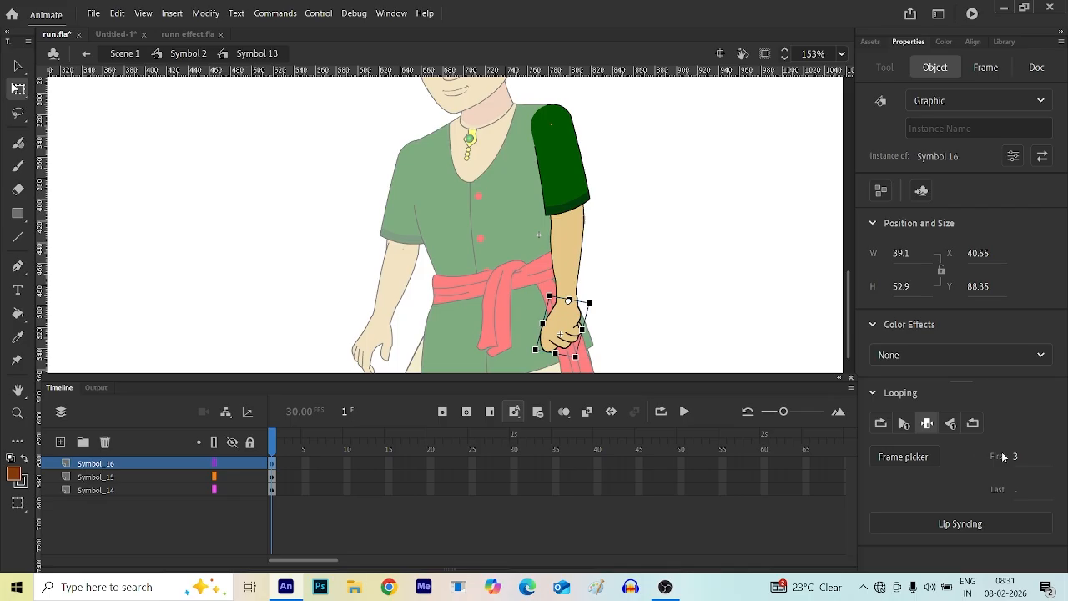
pyautogui.write('1')
pyautogui.press('Return')
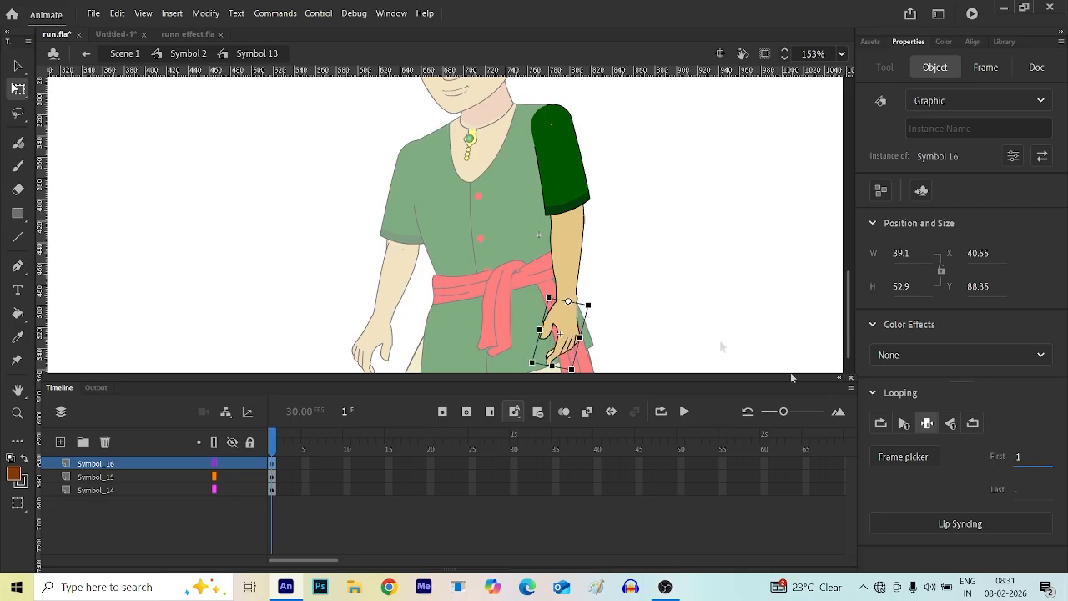
# - Leave the arm symbol Symbol 13 and return to the full character in Symbol 2 at frame 40
pyautogui.scroll(-3, 604, 264)
pyautogui.click(634, 234)
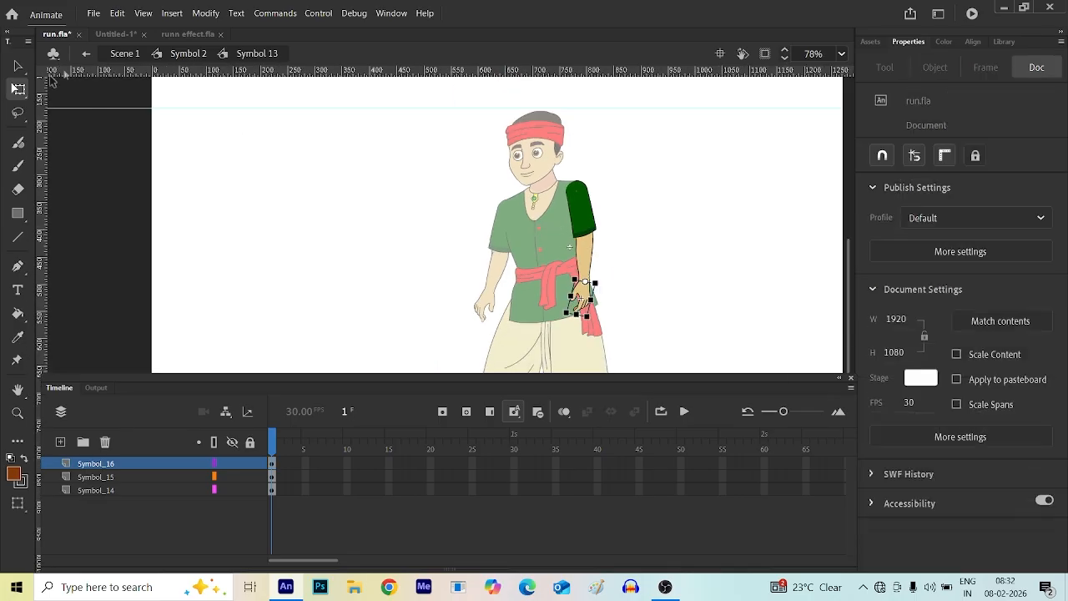
pyautogui.click(83, 52)
pyautogui.click(441, 123)
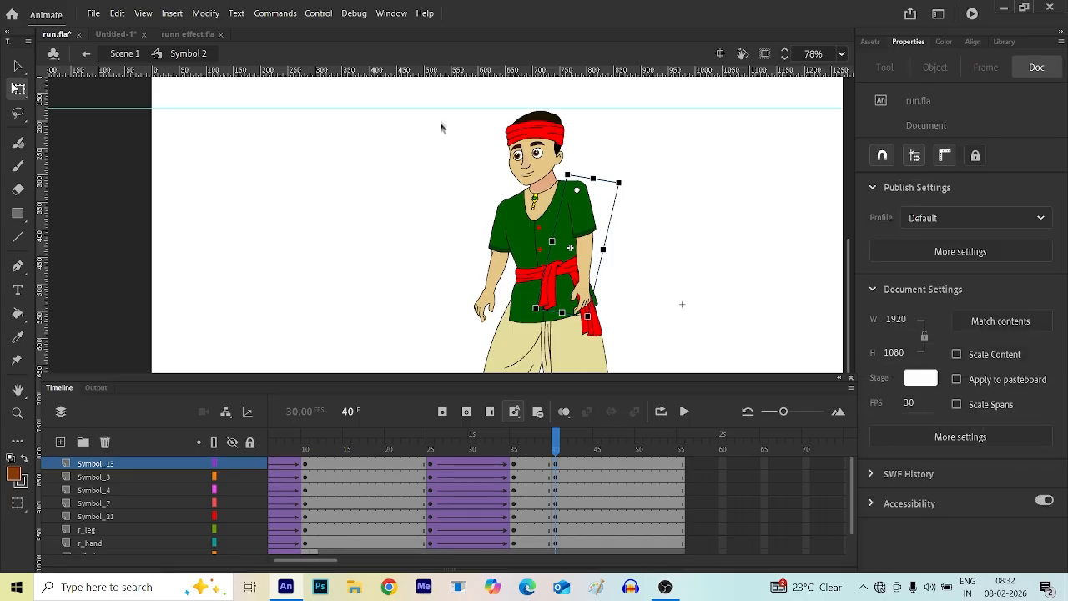
pyautogui.moveTo(440, 120); pyautogui.dragTo(619, 218)
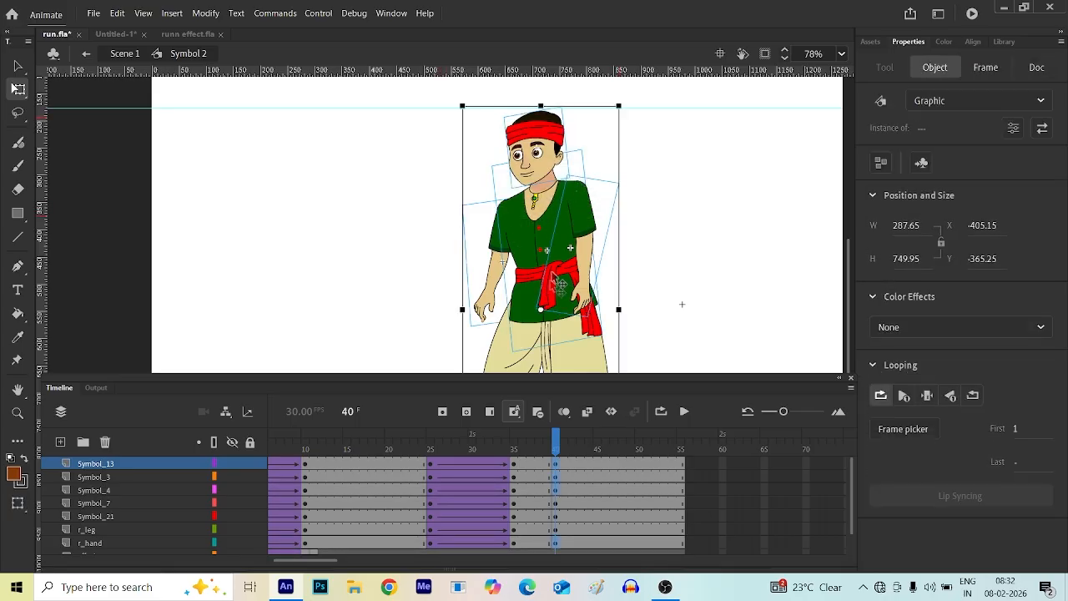
pyautogui.moveTo(543, 310); pyautogui.dragTo(551, 347)
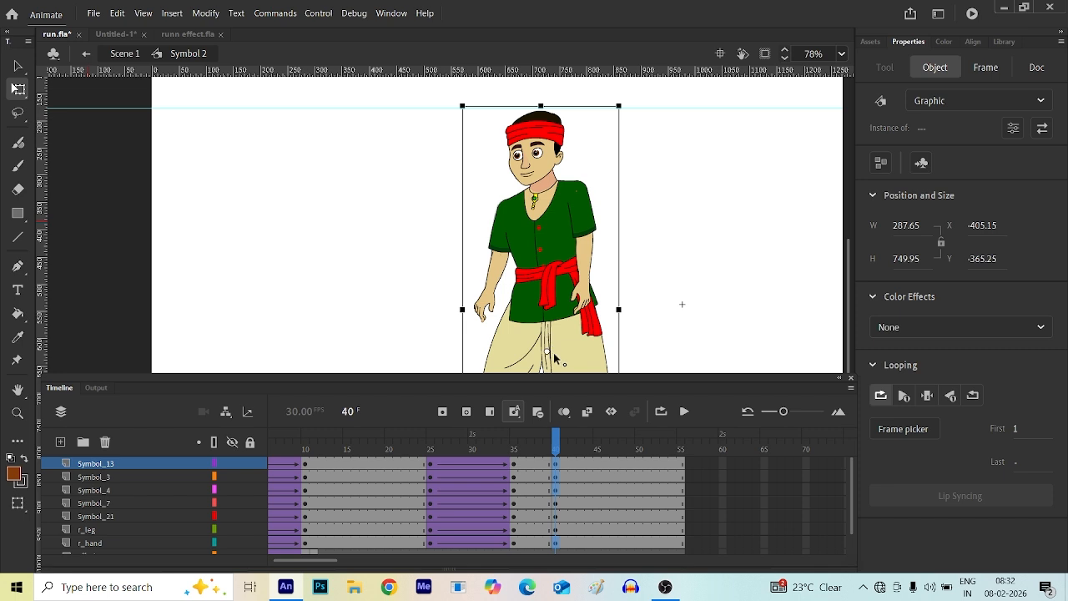
pyautogui.scroll(-3, 551, 350)
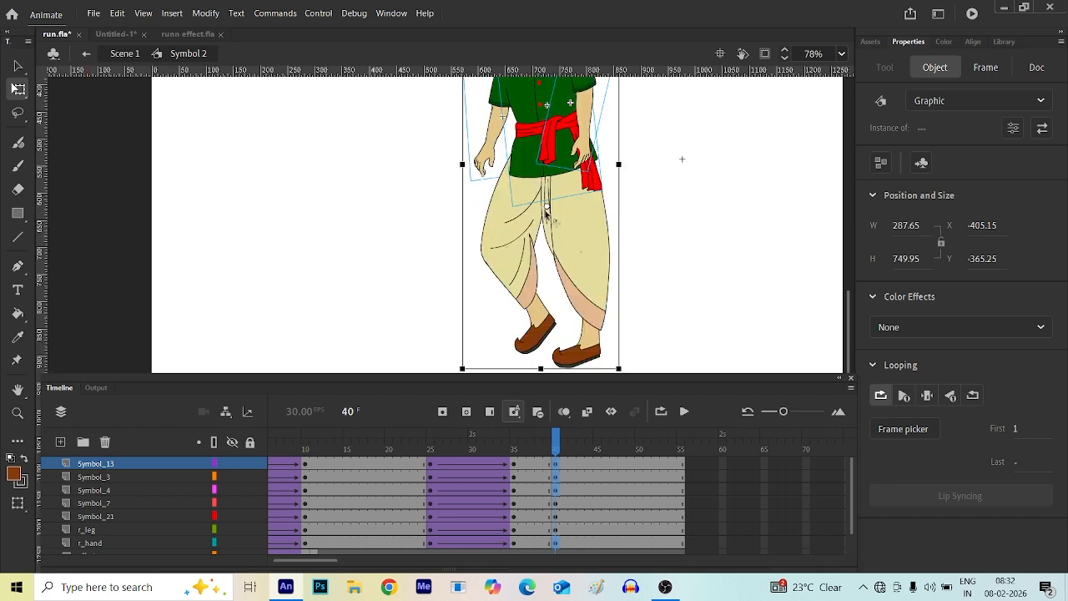
pyautogui.scroll(-2, 528, 202)
pyautogui.click(593, 174)
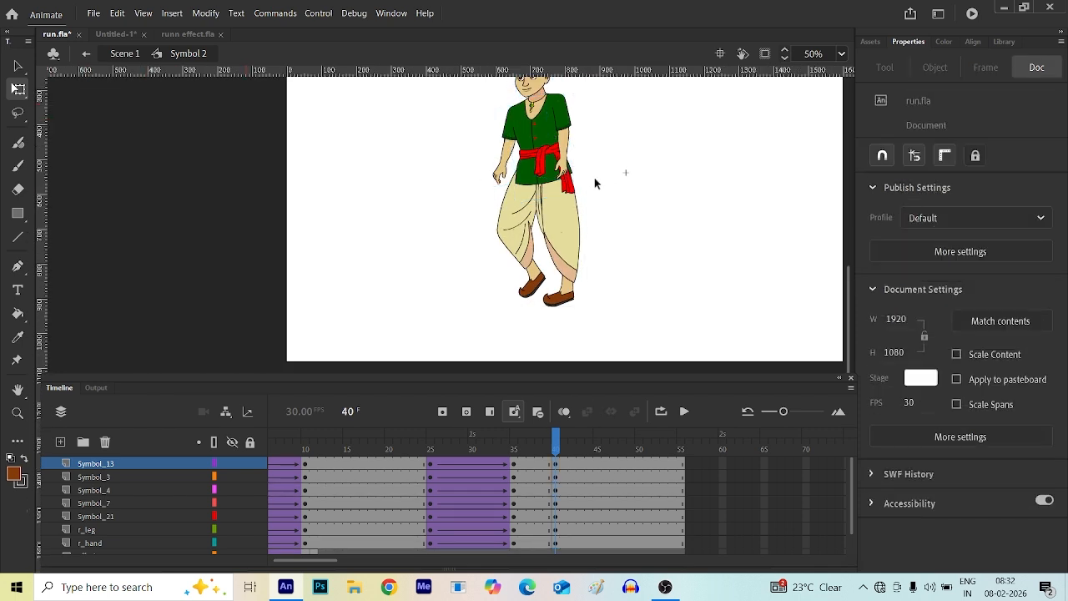
pyautogui.scroll(2, 593, 175)
pyautogui.moveTo(477, 208); pyautogui.dragTo(586, 289)
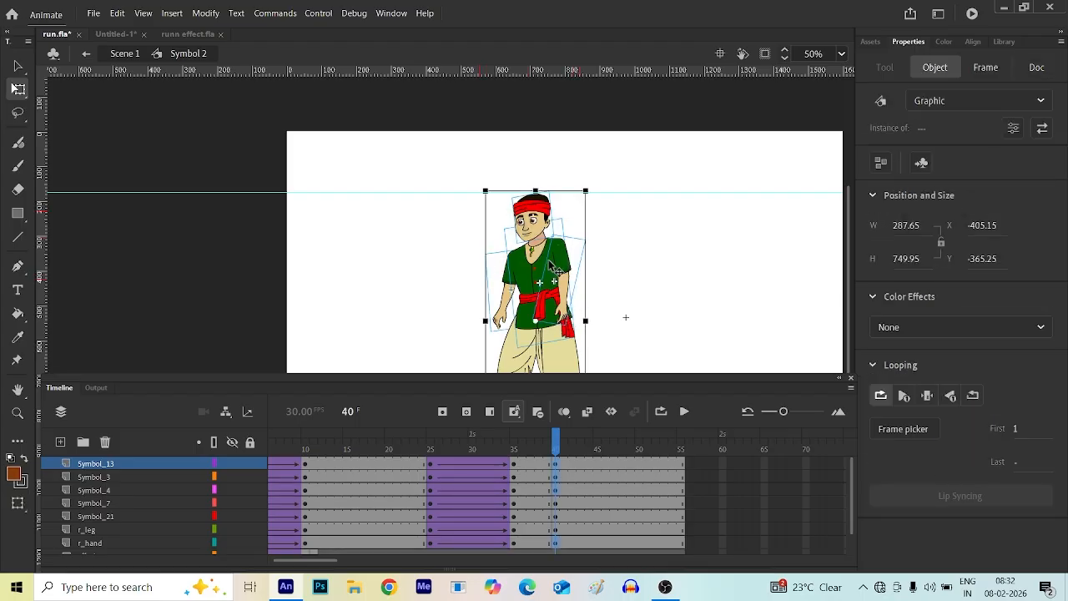
pyautogui.scroll(-3, 555, 268)
pyautogui.click(651, 232)
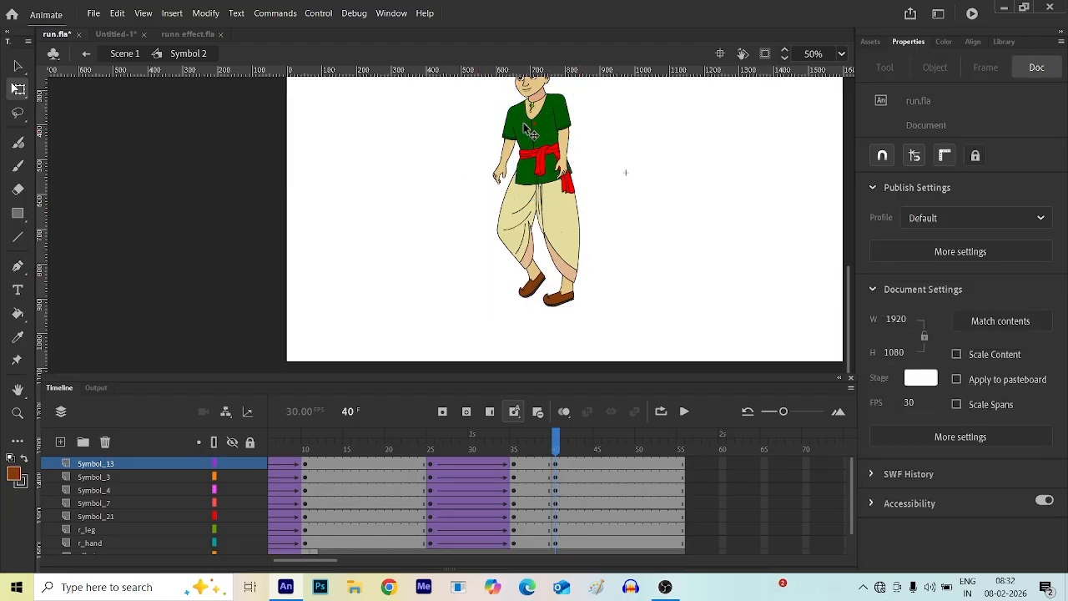
# - Select both arms, the torso and the head, place their shared pivot at the waist, and rotate the upper body slightly clockwise to stand upright
pyautogui.click(509, 154)
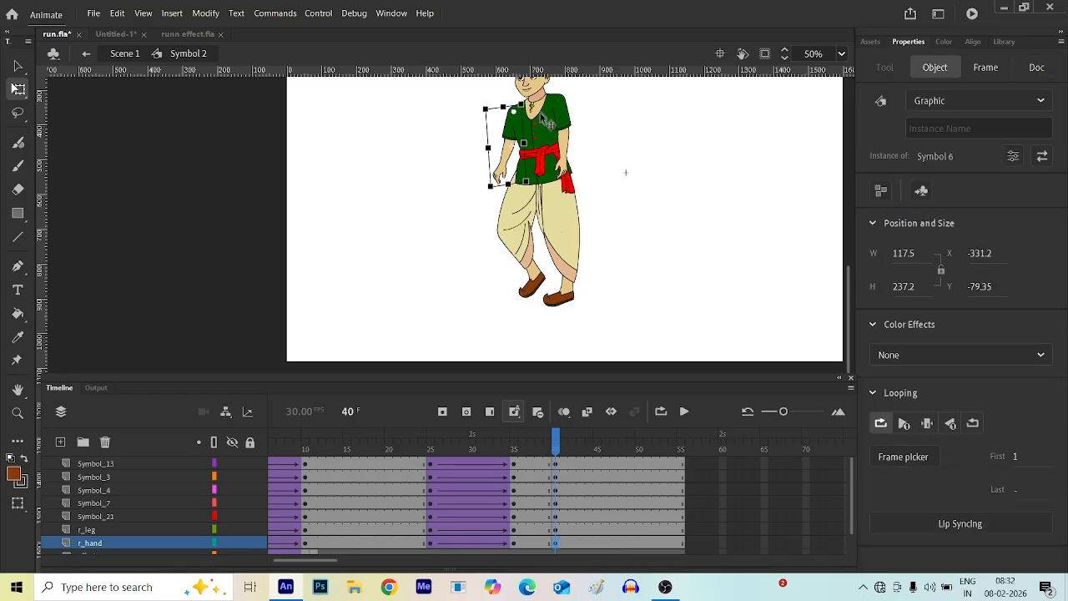
pyautogui.click(555, 124)
pyautogui.keyDown('shift'); pyautogui.click(564, 117); pyautogui.keyUp('shift')
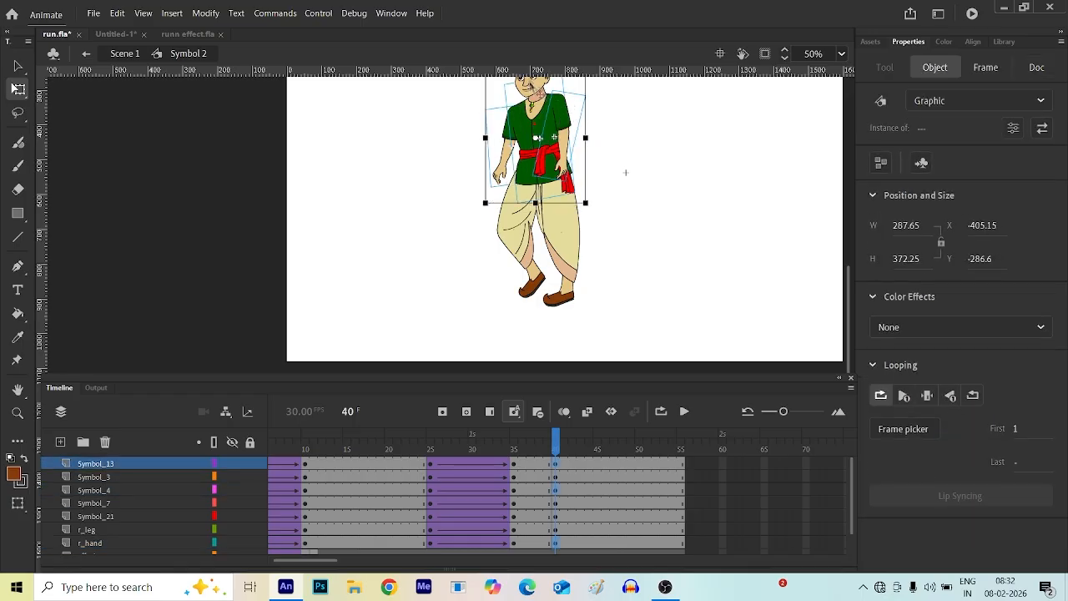
pyautogui.keyDown('shift'); pyautogui.click(536, 87); pyautogui.keyUp('shift')
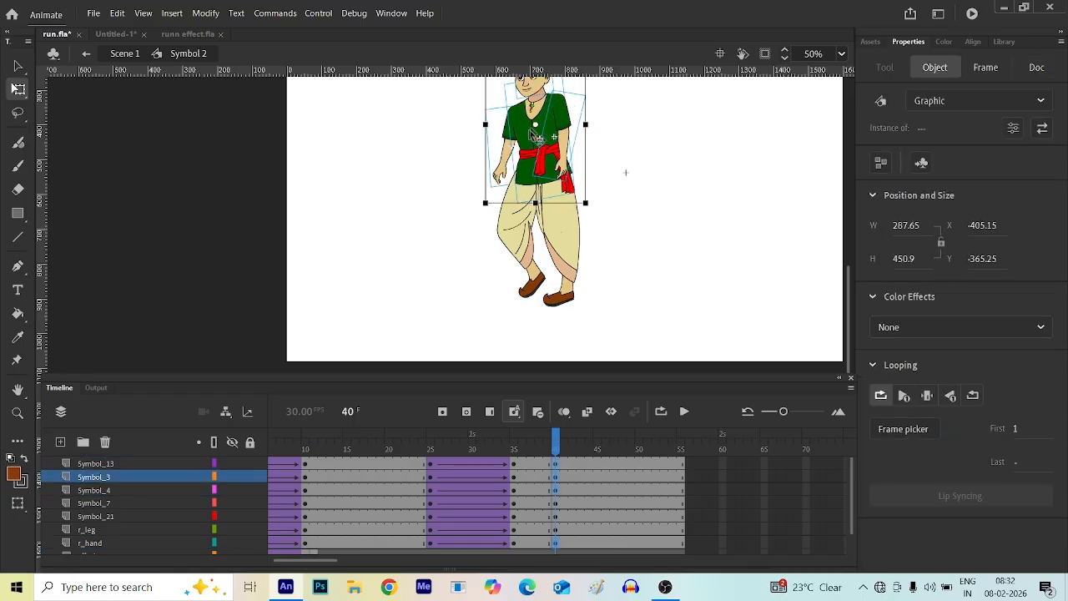
pyautogui.moveTo(538, 133); pyautogui.dragTo(529, 197)
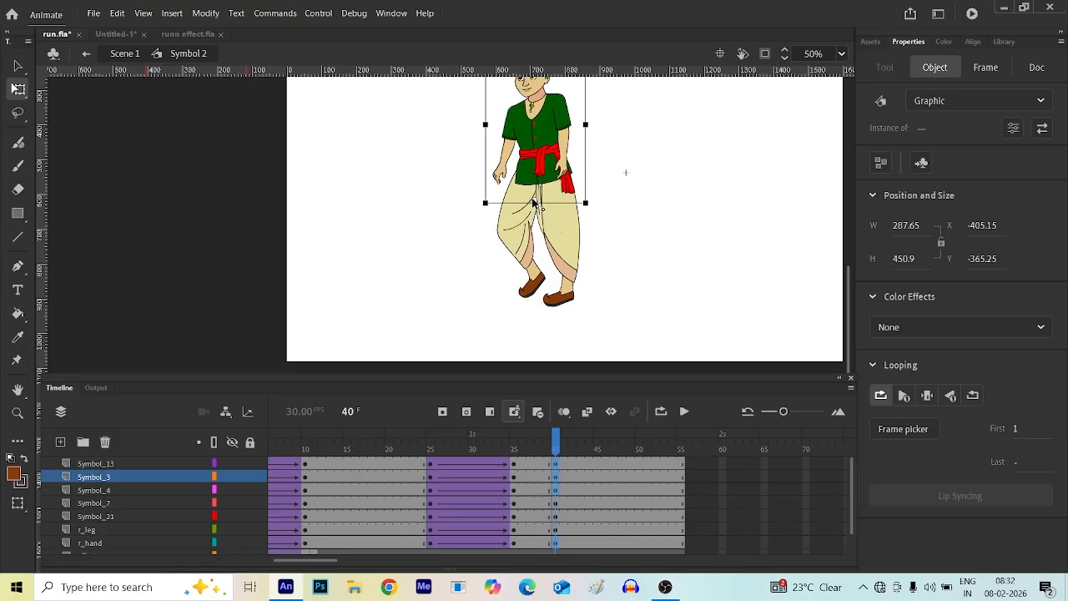
pyautogui.scroll(2, 534, 202)
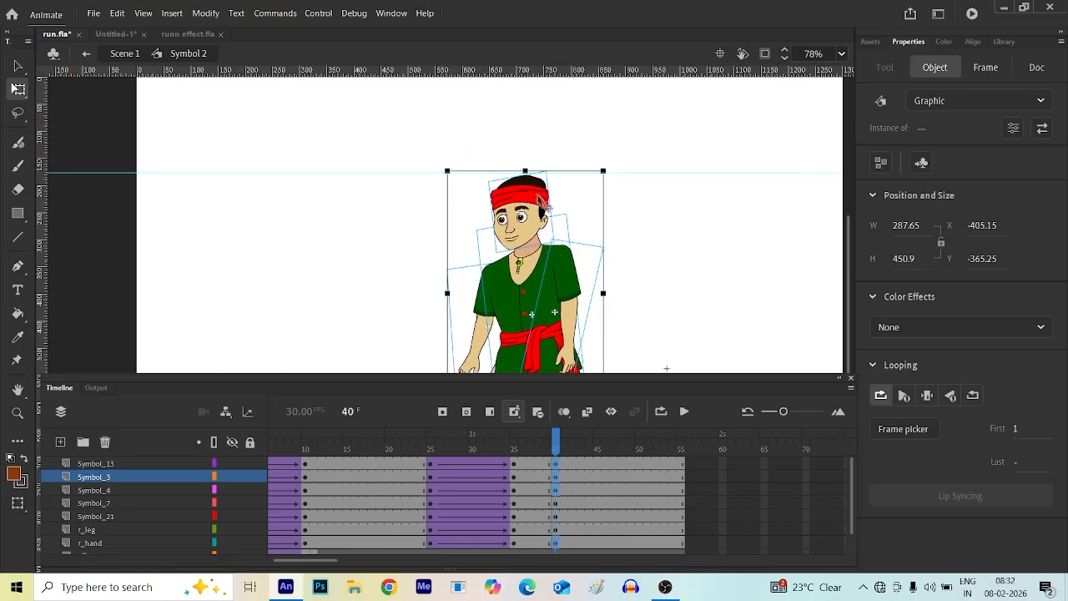
pyautogui.moveTo(613, 171); pyautogui.dragTo(639, 181)
pyautogui.scroll(-2, 429, 173)
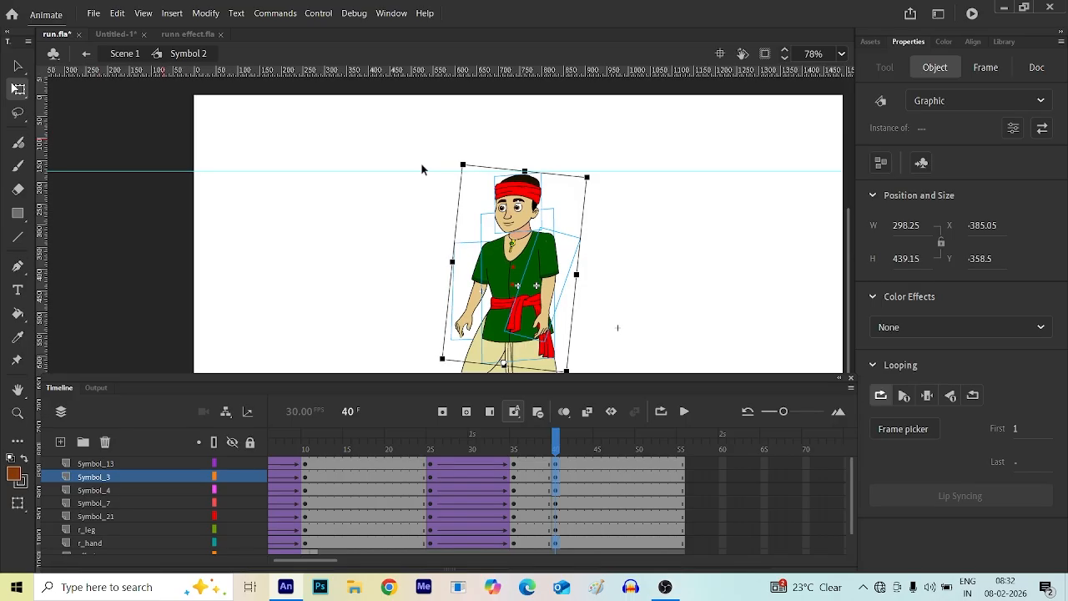
pyautogui.click(542, 306)
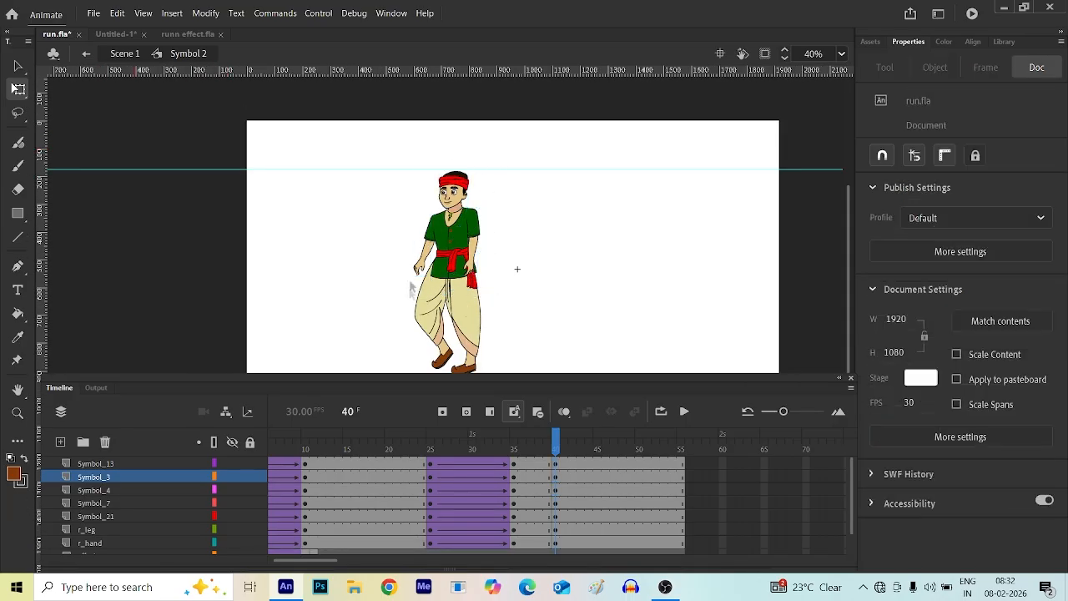
# - Rotate the bent leg Symbol 8 on the r_leg layer at the hip, bringing its foot in toward the other leg
pyautogui.click(438, 339)
pyautogui.scroll(-2, 459, 307)
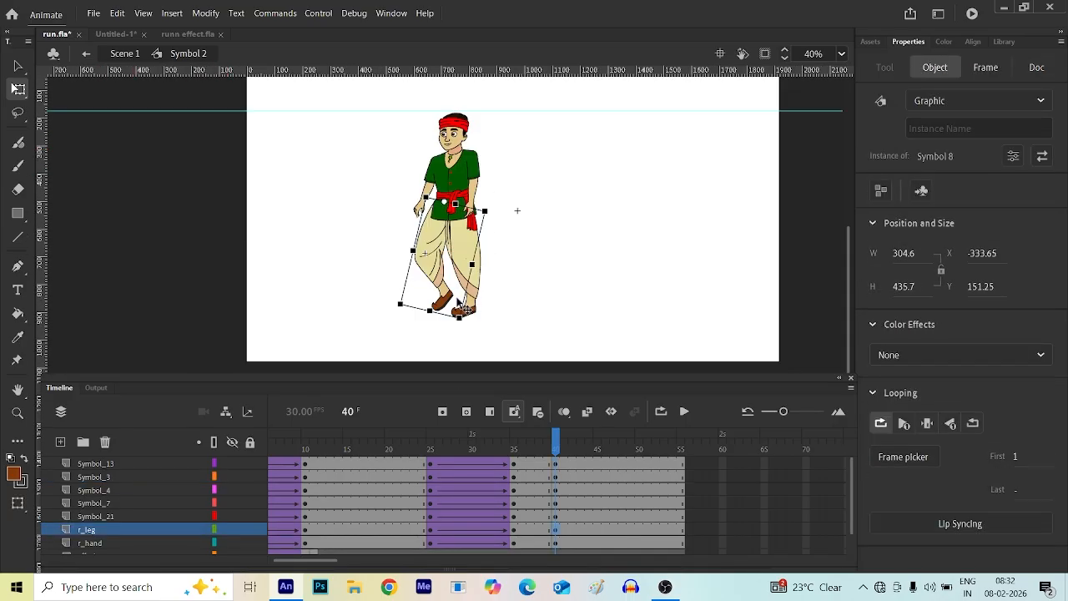
pyautogui.scroll(4, 452, 284)
pyautogui.scroll(-1, 454, 254)
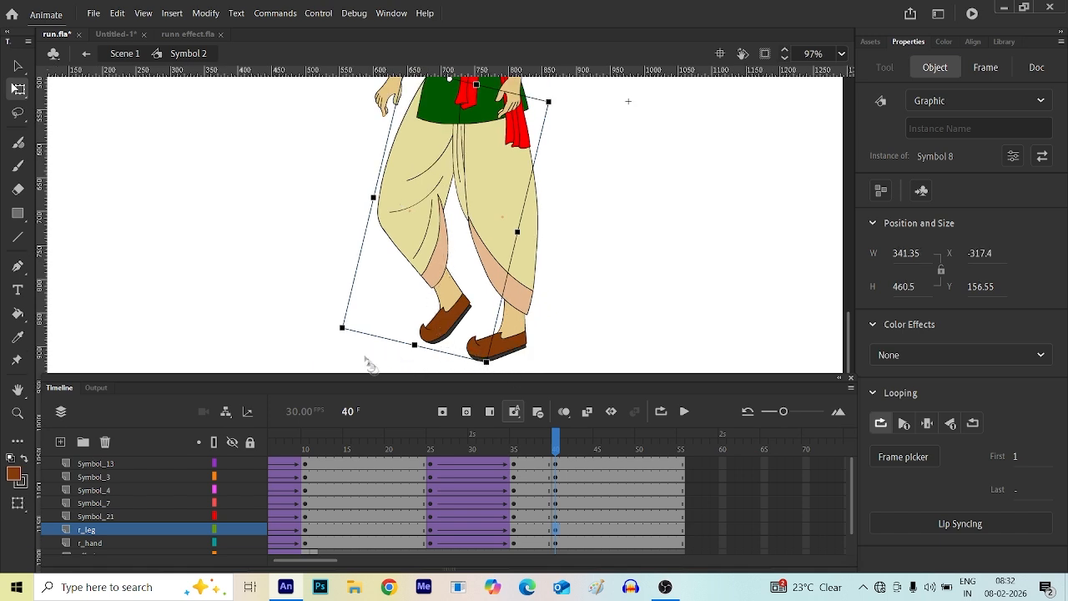
pyautogui.moveTo(365, 362); pyautogui.dragTo(395, 359)
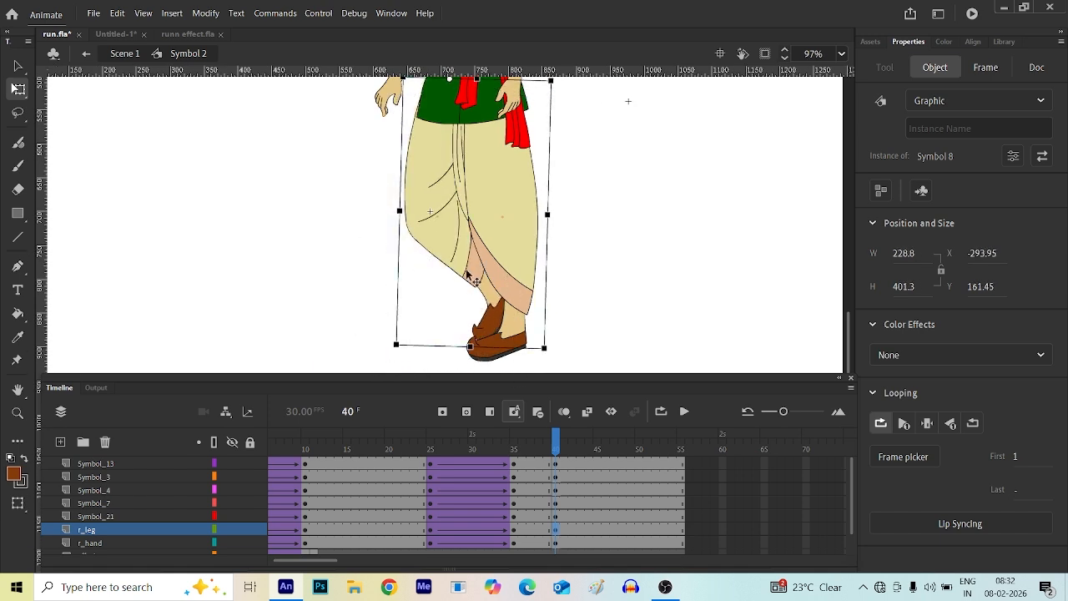
# - Inside Symbol 8, swing the lower leg Symbol 18 from the knee until the leg stands straight, and return to Symbol 2
pyautogui.doubleClick(467, 272)
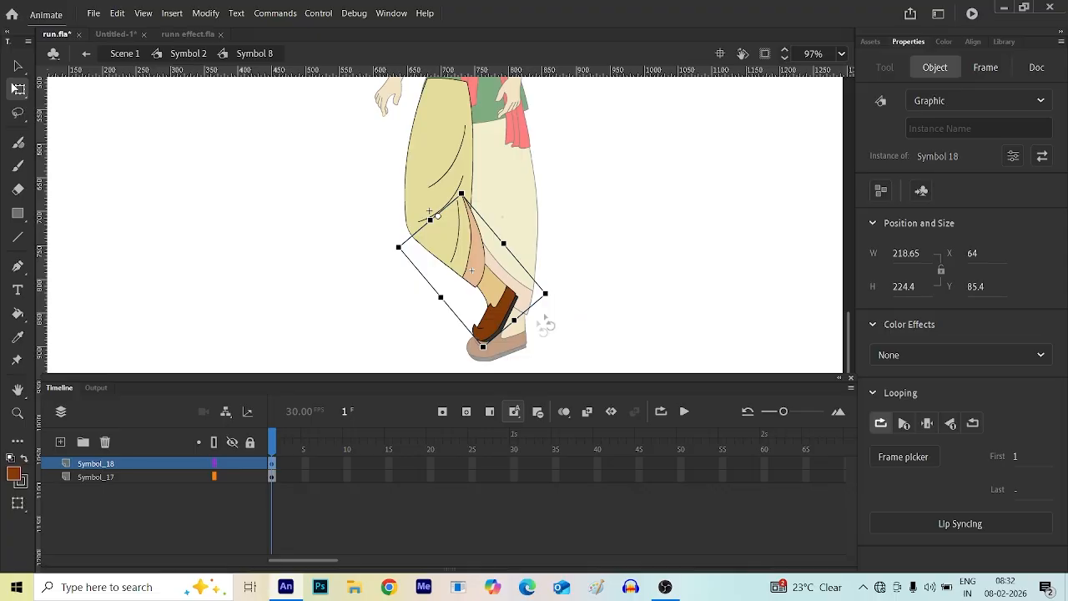
pyautogui.moveTo(547, 324); pyautogui.dragTo(477, 363)
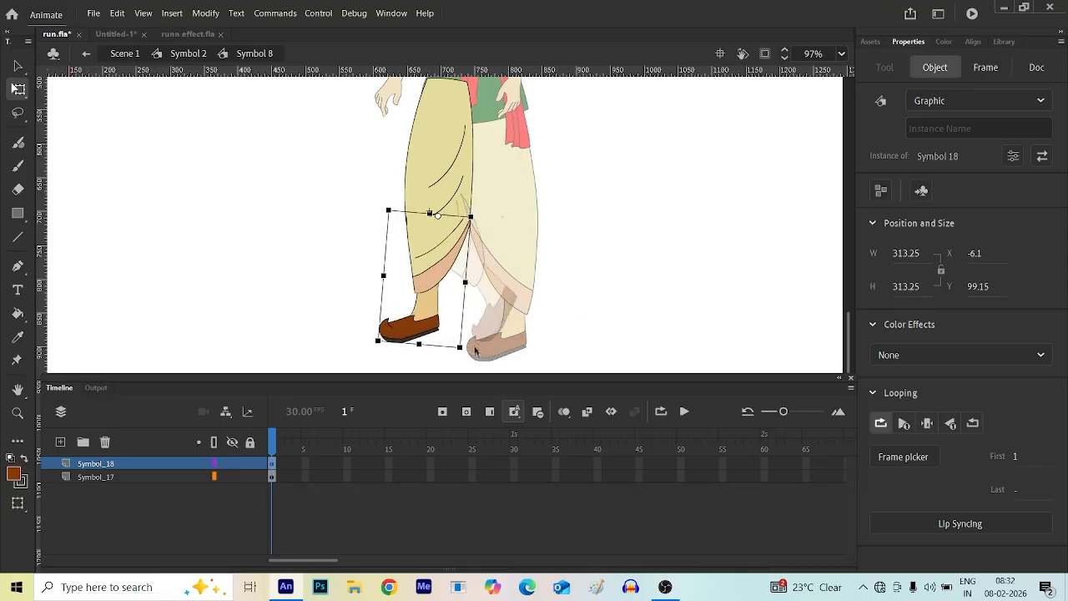
pyautogui.click(87, 54)
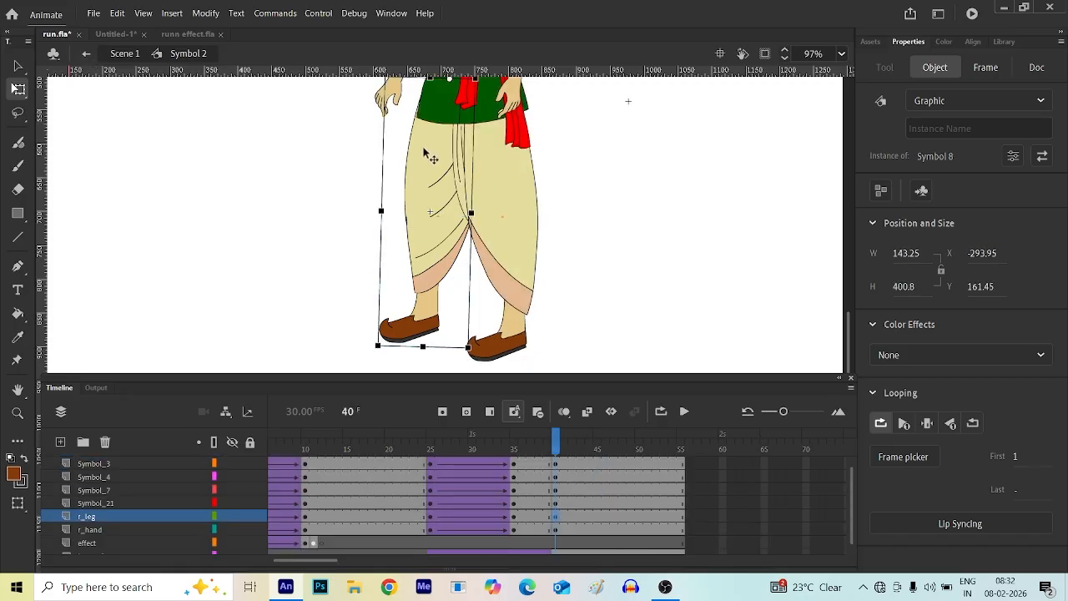
pyautogui.scroll(-5, 586, 109)
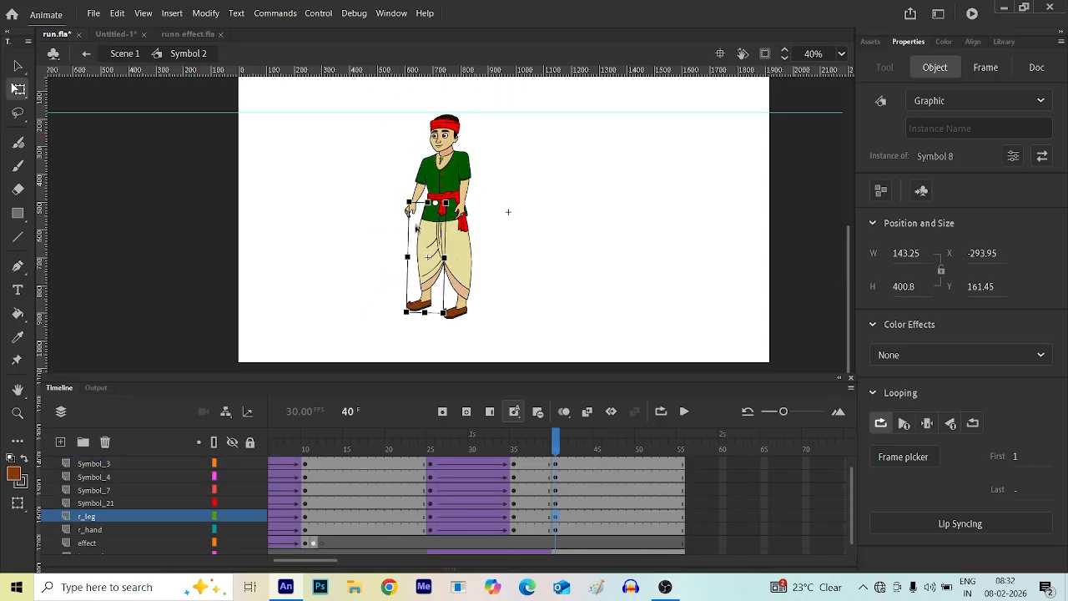
pyautogui.click(415, 227)
# - Rotate the arm Symbol 6 slightly inward toward the body and the arm Symbol 13 slightly outward from the shoulder
pyautogui.scroll(3, 409, 208)
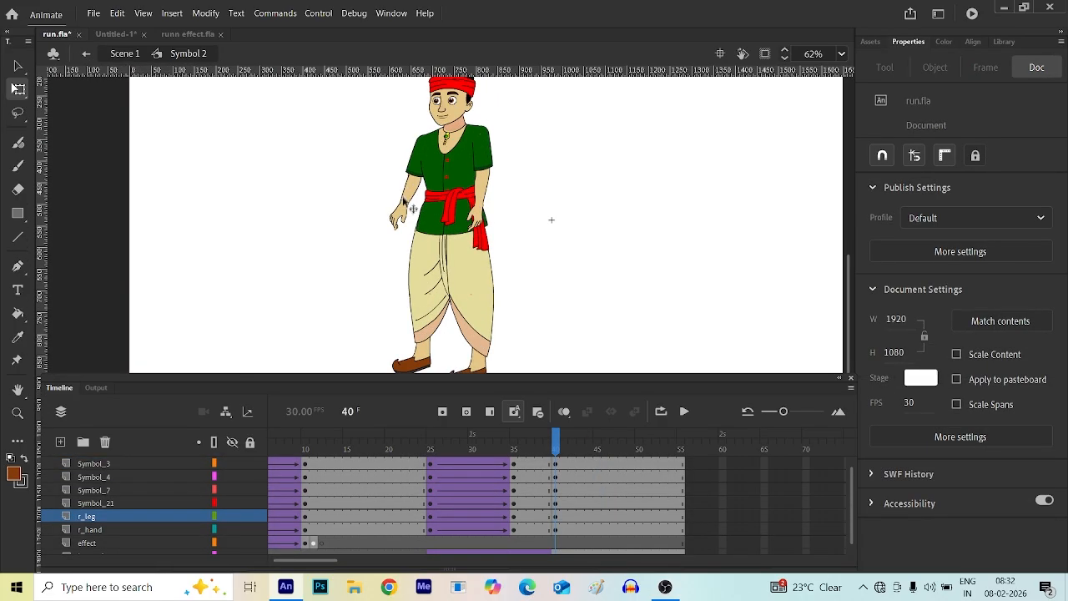
pyautogui.click(405, 204)
pyautogui.moveTo(389, 248); pyautogui.dragTo(402, 247)
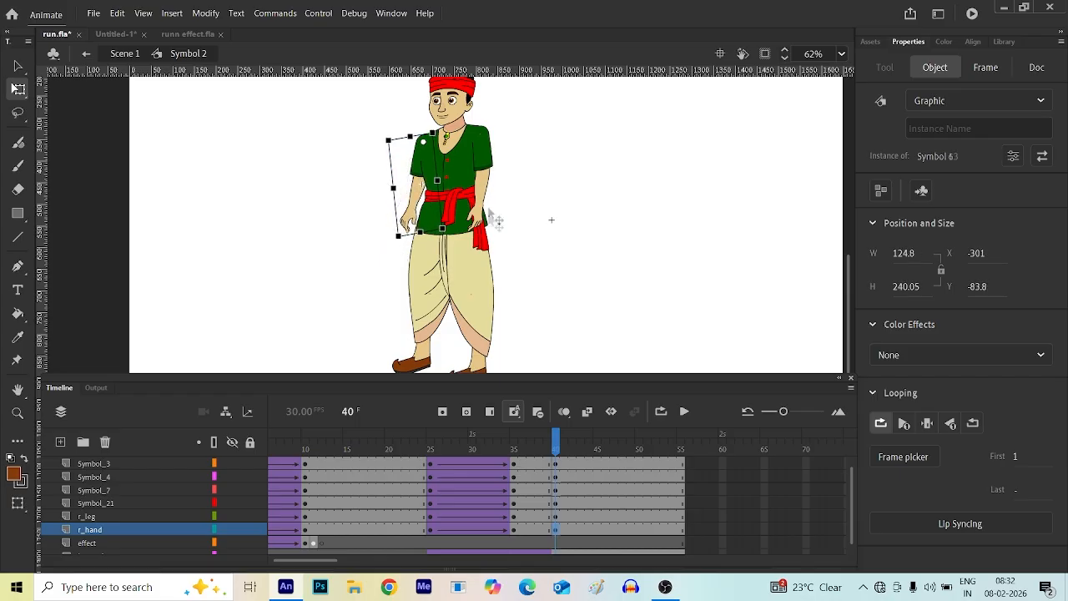
pyautogui.click(482, 238)
pyautogui.moveTo(487, 251); pyautogui.dragTo(500, 254)
pyautogui.click(567, 167)
pyautogui.scroll(-2, 567, 167)
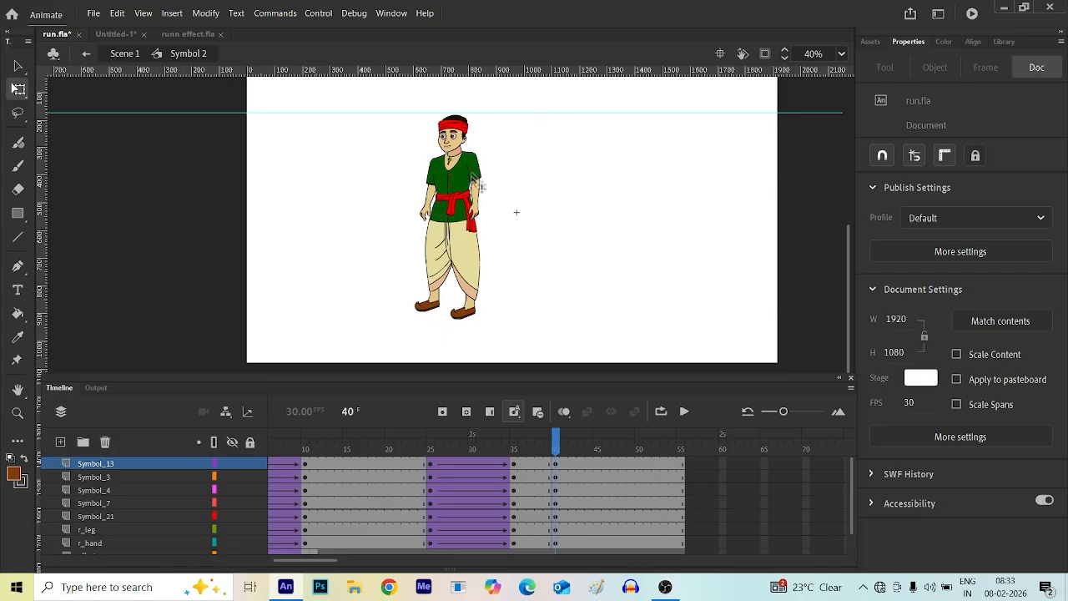
# - Create classic tweens on the character's body layers between the keyframes at frames 35 and 40
pyautogui.moveTo(523, 465); pyautogui.dragTo(530, 576)
pyautogui.moveTo(531, 545); pyautogui.dragTo(541, 516)
pyautogui.rightClick(535, 498)
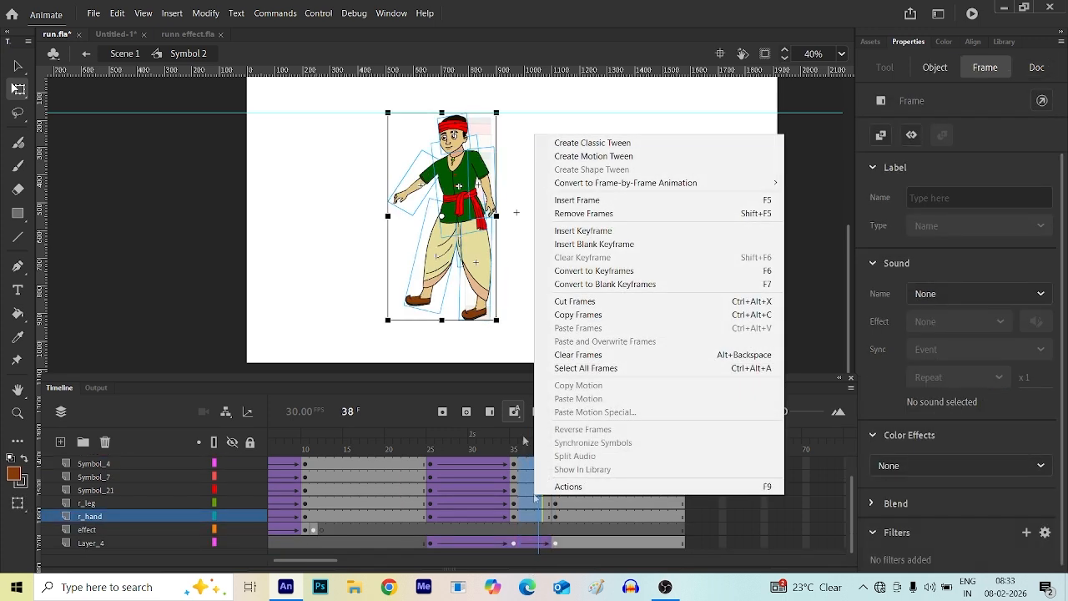
pyautogui.click(587, 139)
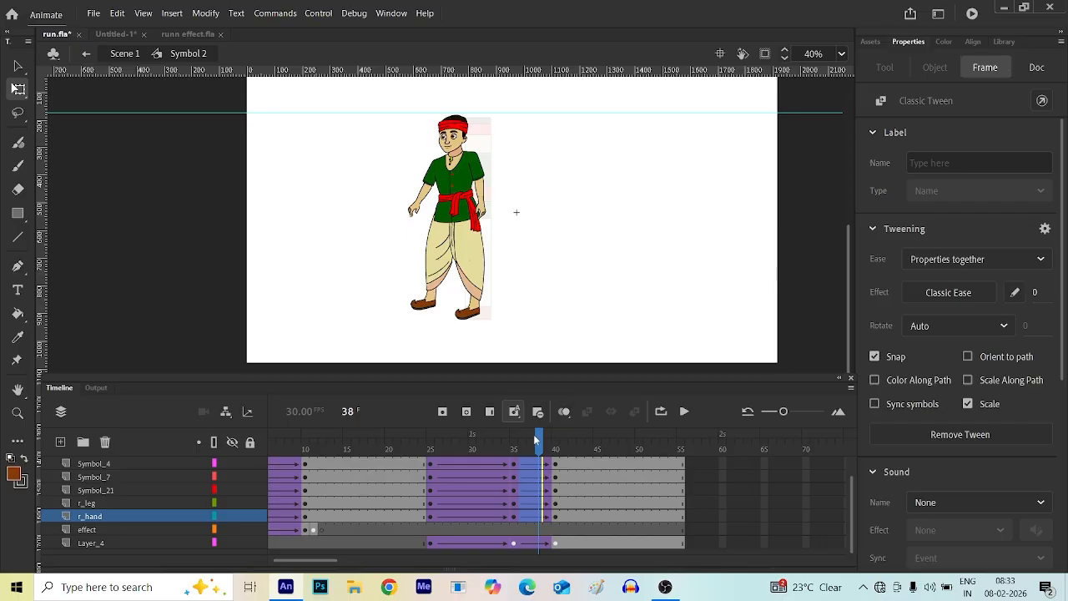
# - Scrub the Symbol 2 timeline between frames 10 and 40 to review the run-out, run-in and settling pose
pyautogui.moveTo(540, 440); pyautogui.dragTo(504, 442)
pyautogui.moveTo(505, 483); pyautogui.dragTo(430, 535)
pyautogui.click(470, 247)
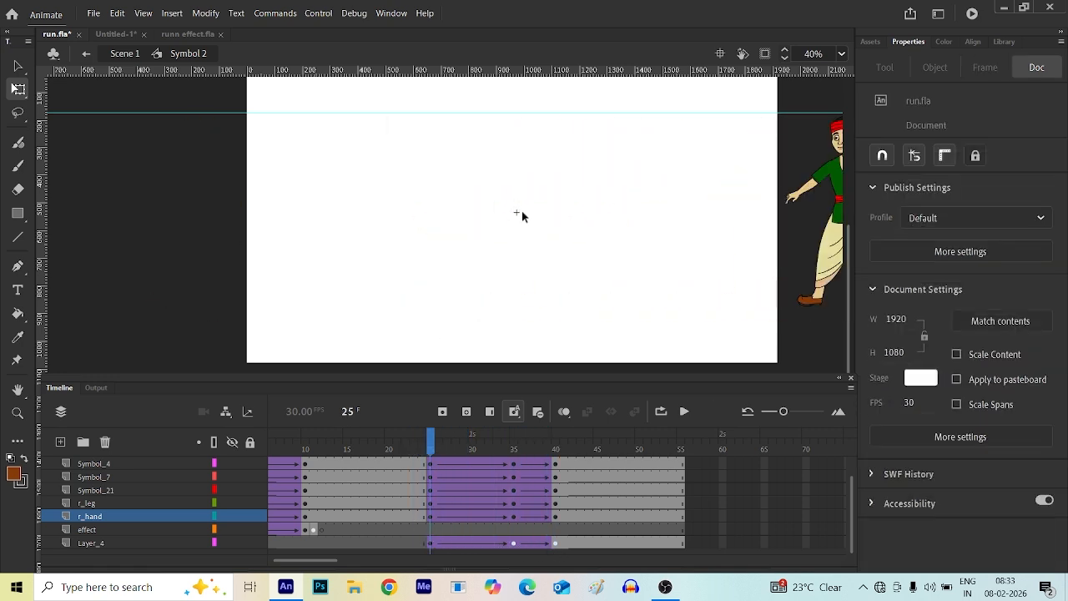
pyautogui.scroll(-2, 524, 217)
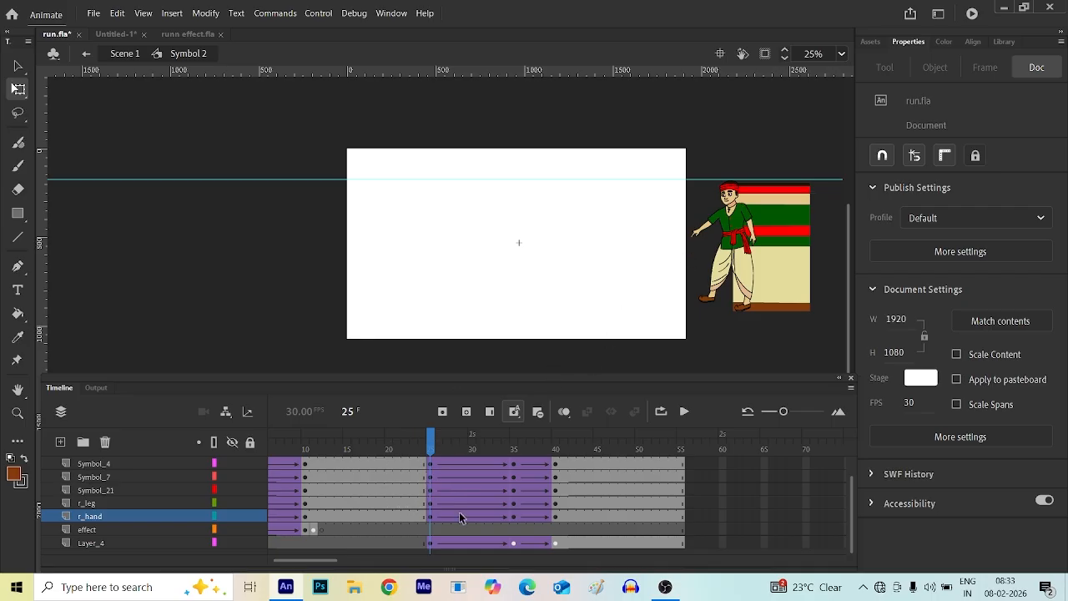
pyautogui.moveTo(432, 447); pyautogui.dragTo(515, 501)
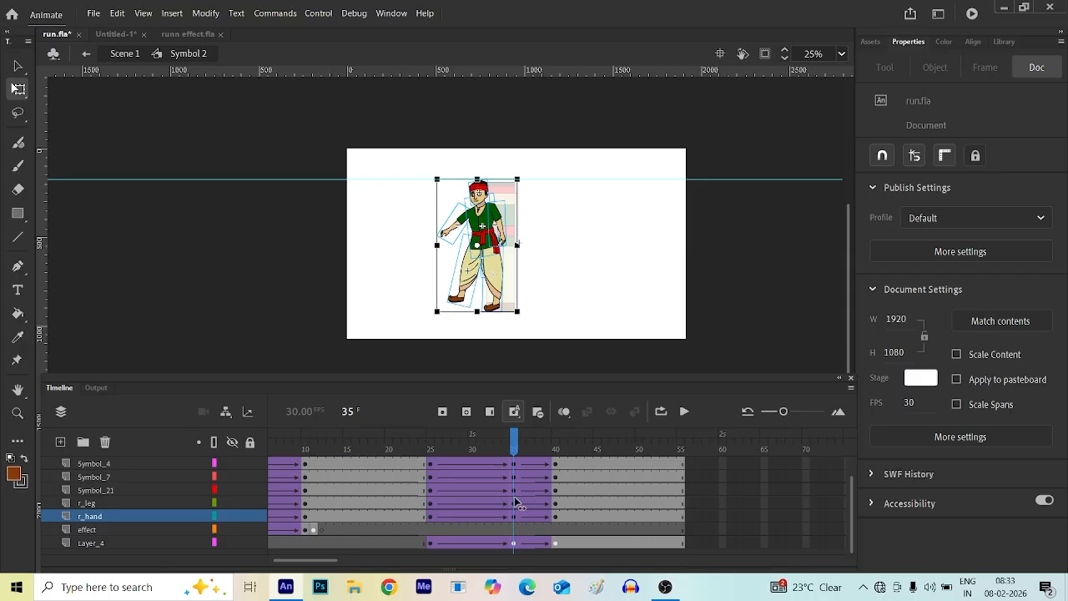
pyautogui.scroll(2, 541, 486)
pyautogui.scroll(-2, 541, 486)
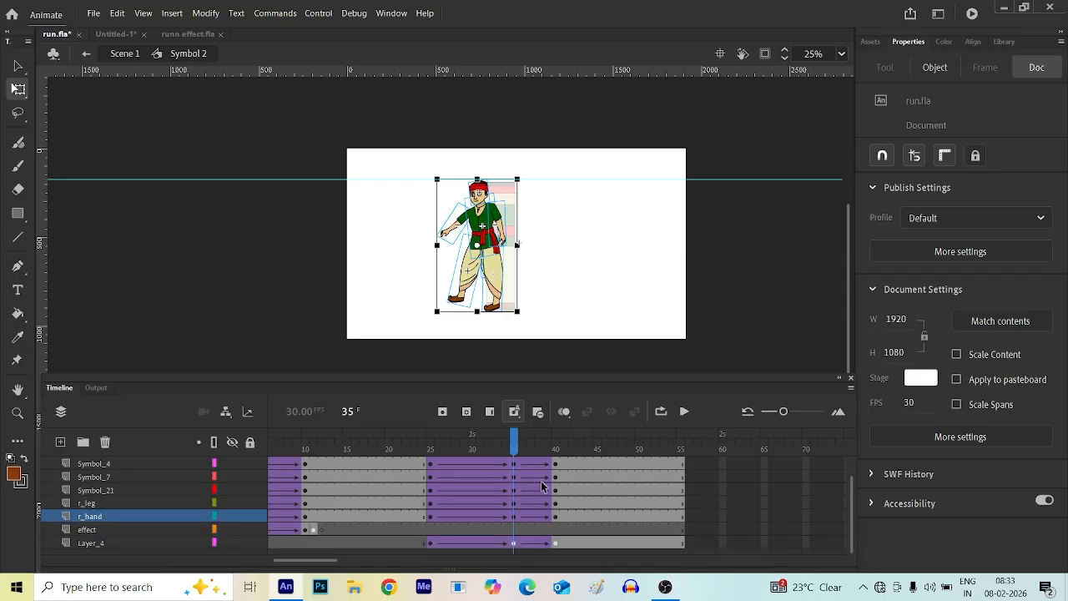
pyautogui.scroll(2, 540, 486)
pyautogui.scroll(-2, 541, 486)
pyautogui.moveTo(518, 440); pyautogui.dragTo(307, 465)
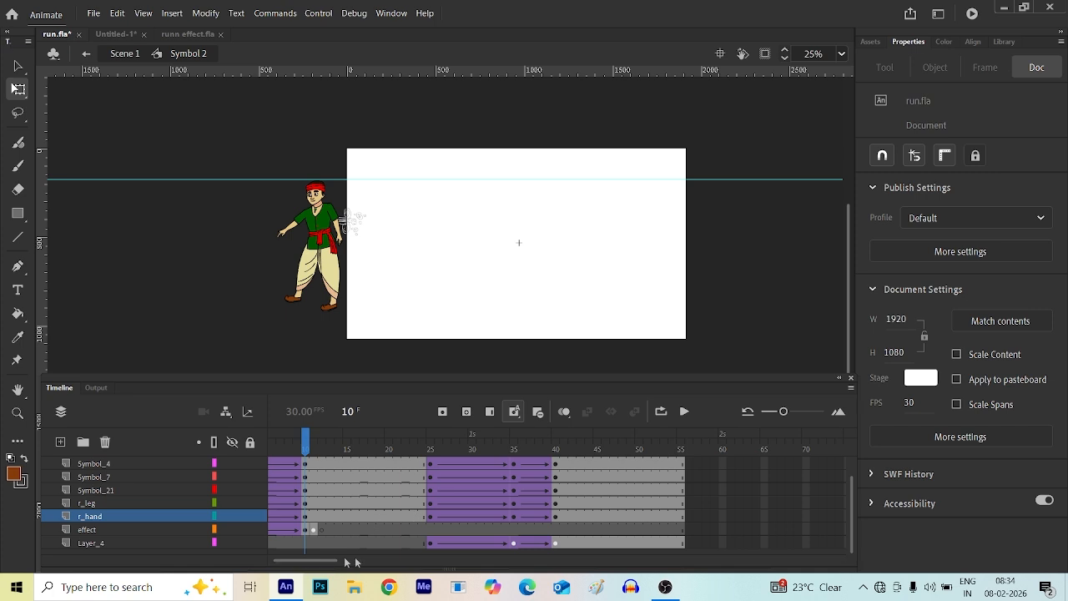
pyautogui.moveTo(322, 561); pyautogui.dragTo(262, 561)
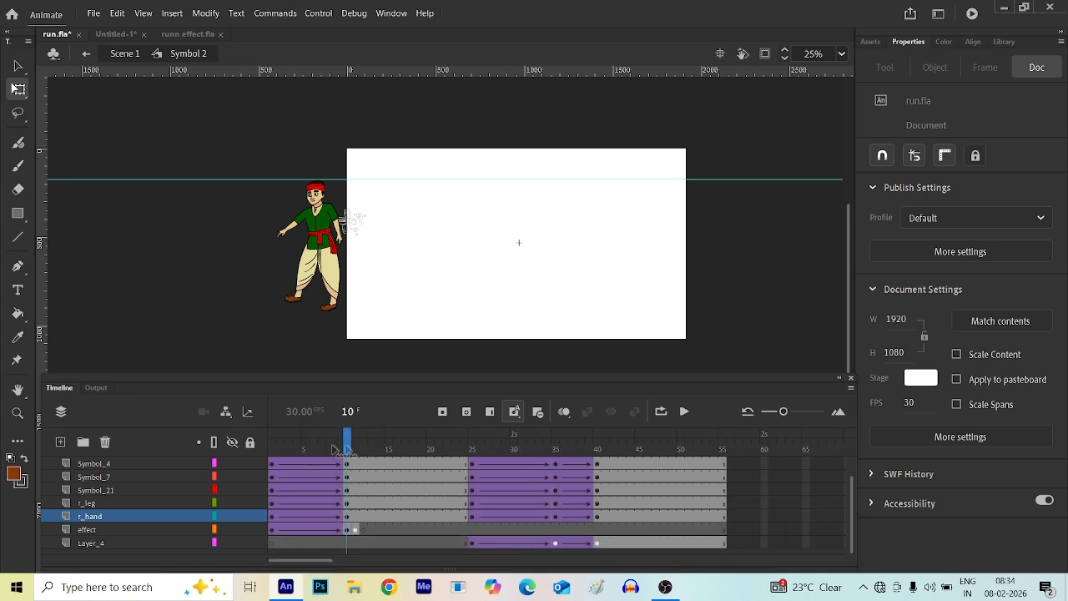
pyautogui.moveTo(333, 449); pyautogui.dragTo(598, 498)
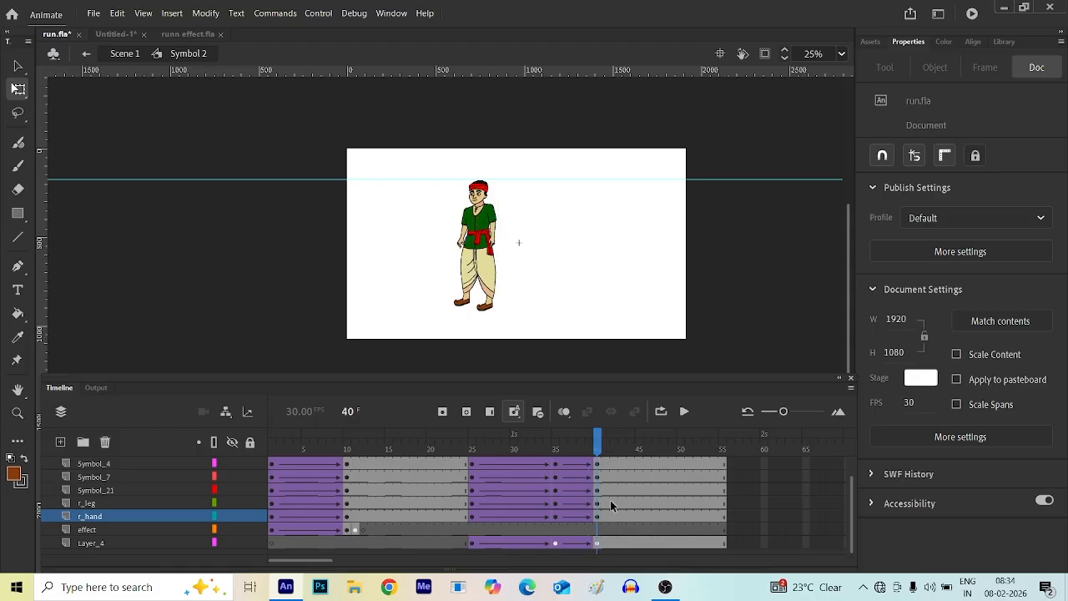
# - Undo the last four timeline actions in Symbol 2
pyautogui.hotkey('ctrl', 'z')
pyautogui.hotkey('ctrl', 'z')
pyautogui.hotkey('ctrl', 'z')
pyautogui.hotkey('ctrl', 'z')
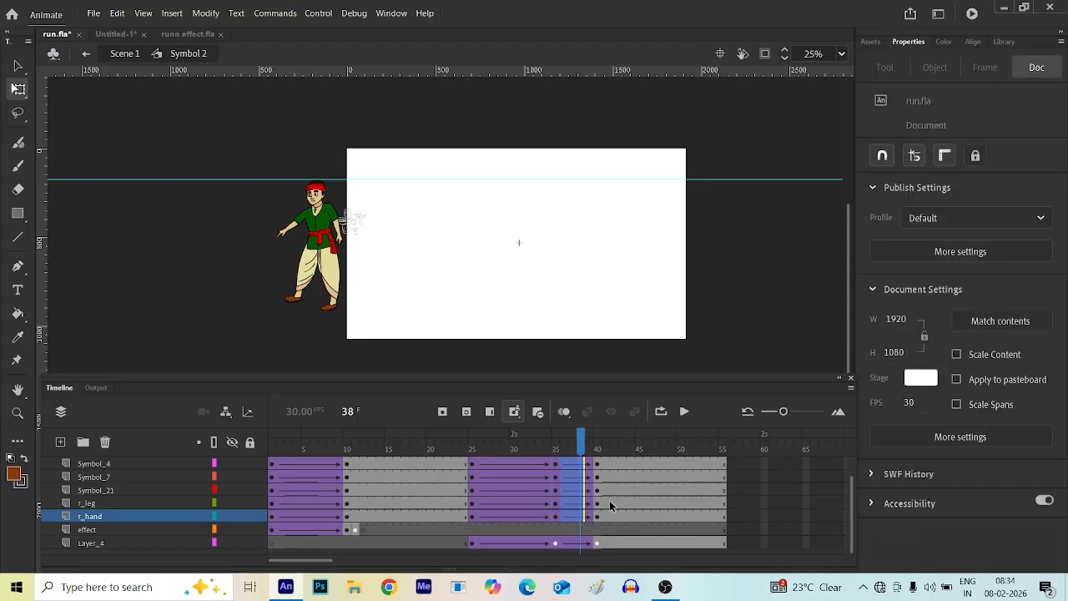
# - Undo the classic tweens between frames 35 and 40 and the last arm rotations in Symbol 2
pyautogui.click(610, 504)
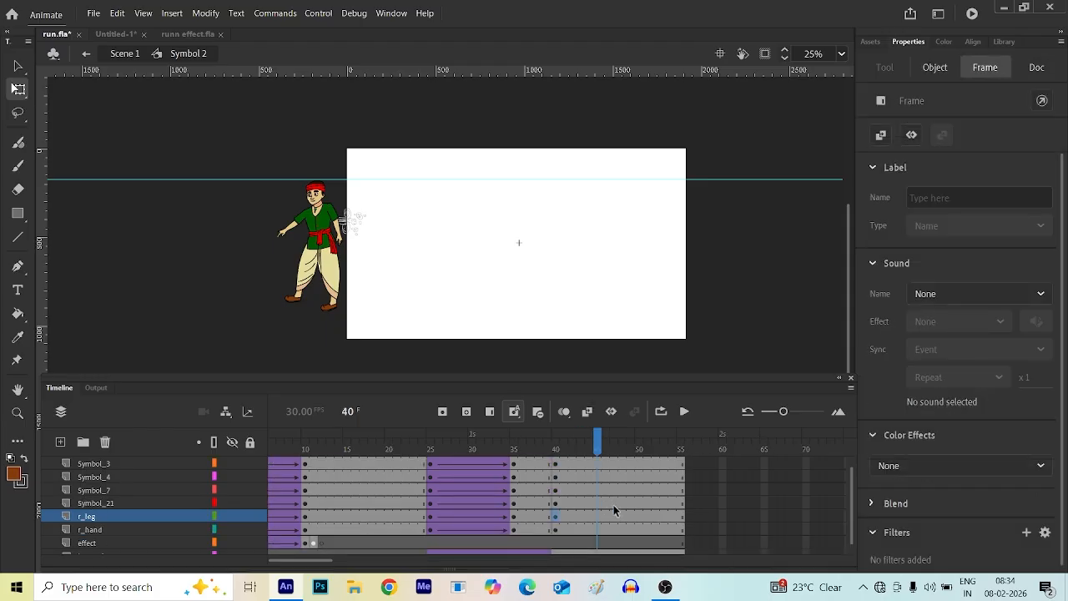
pyautogui.hotkey('ctrl', 'z')
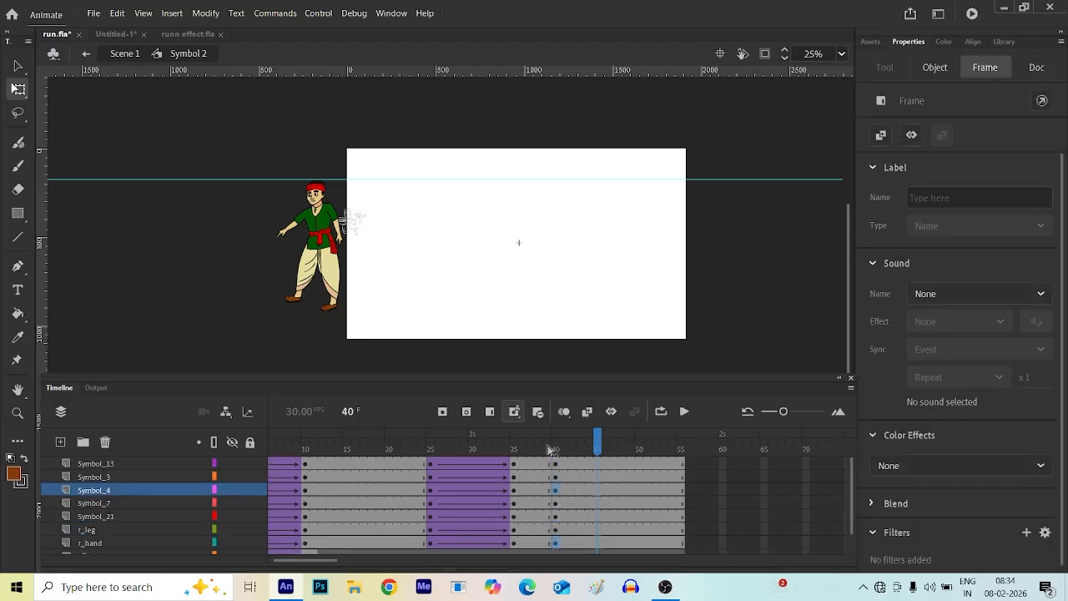
pyautogui.click(550, 449)
pyautogui.click(598, 449)
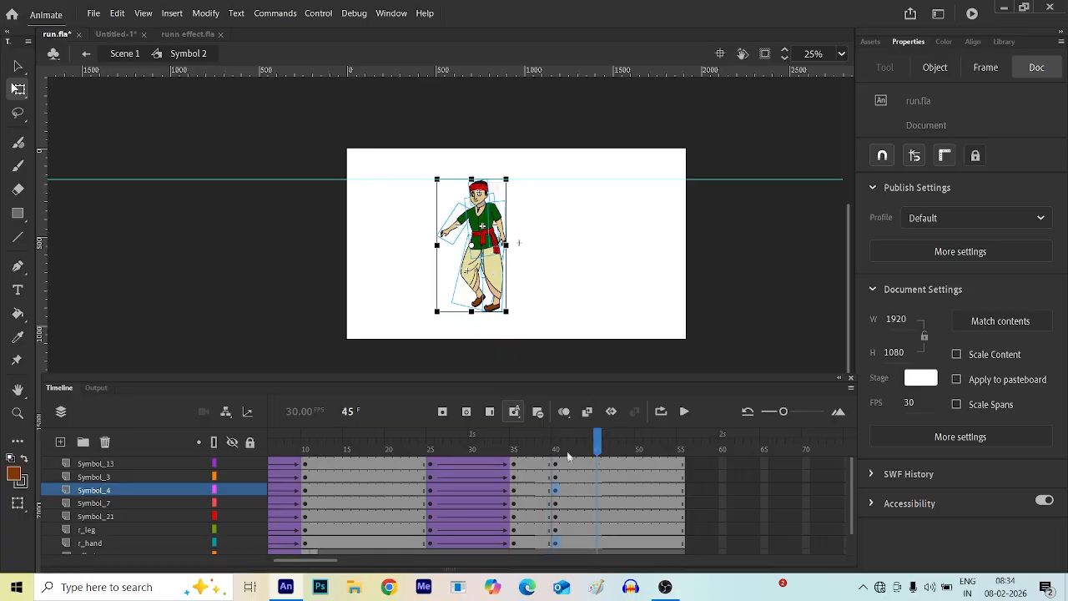
pyautogui.hotkey('ctrl', 'z')
pyautogui.hotkey('ctrl', 'z')
pyautogui.hotkey('ctrl', 'z')
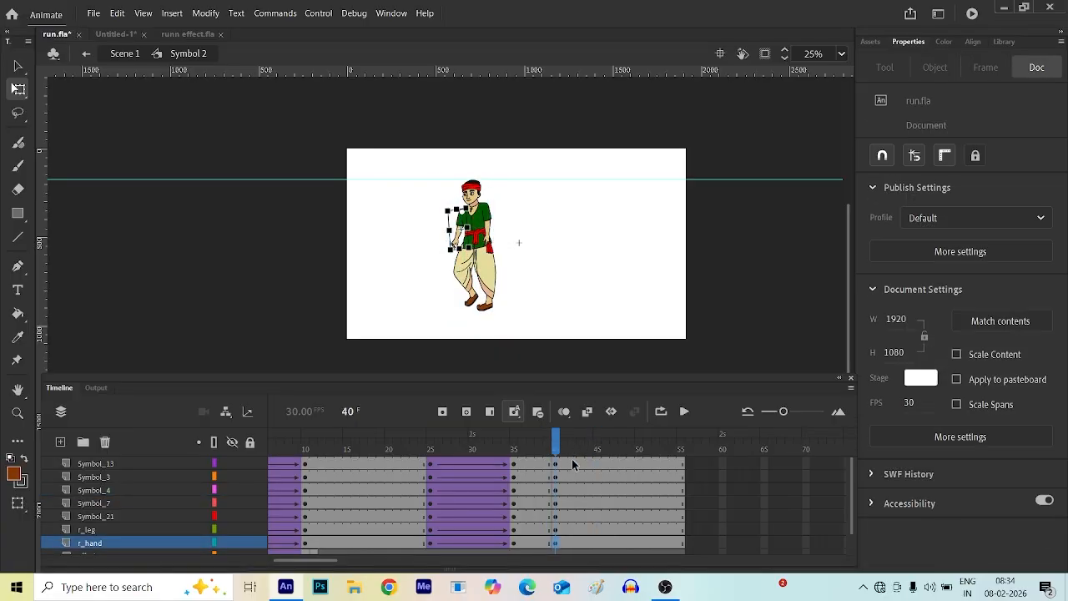
pyautogui.hotkey('ctrl', 'z')
pyautogui.hotkey('ctrl', 'z')
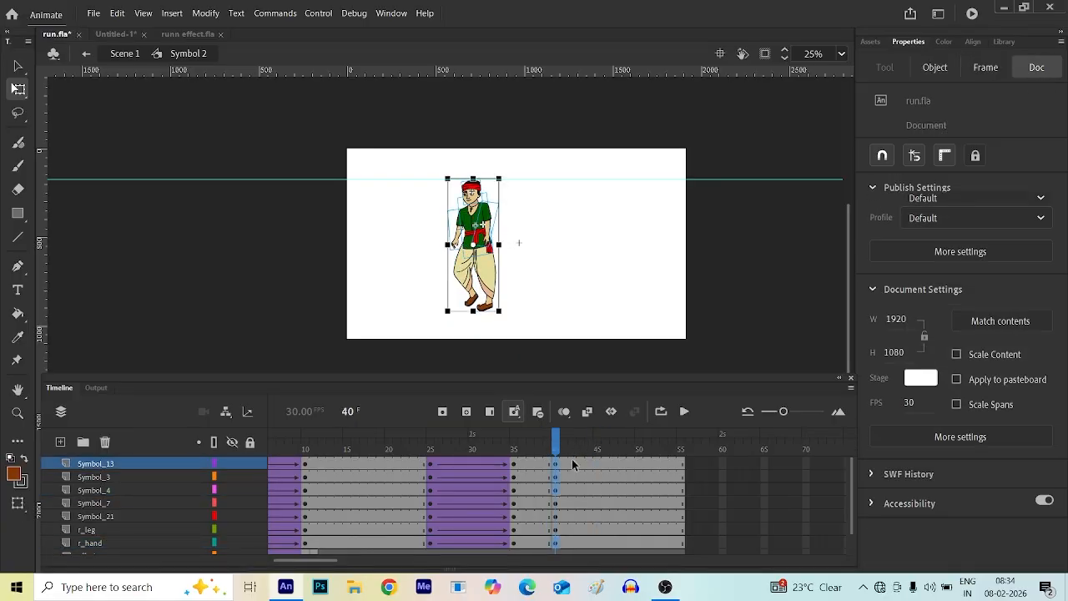
# - Undo the forearm and hand edits inside arm Symbol 13, back to the bent arm across the waist
pyautogui.doubleClick(487, 240)
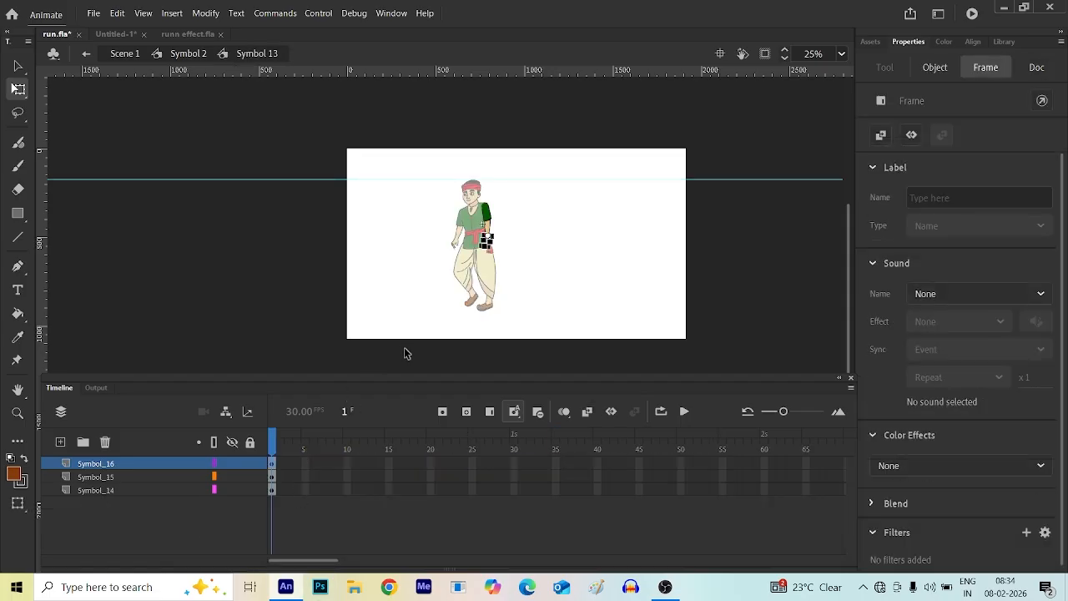
pyautogui.press('pagedown')
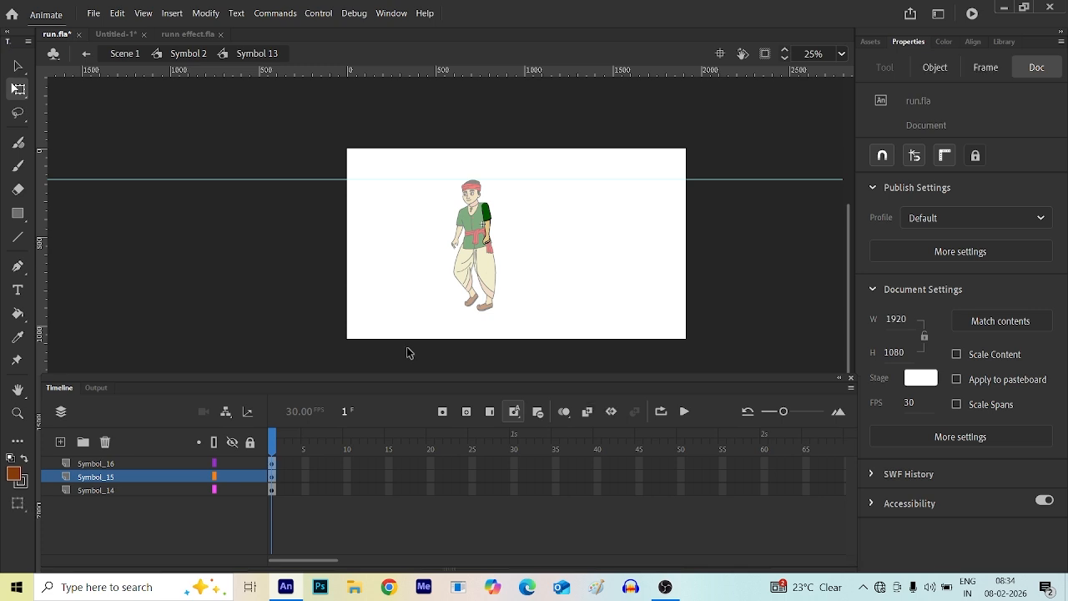
pyautogui.hotkey('ctrl', 'z')
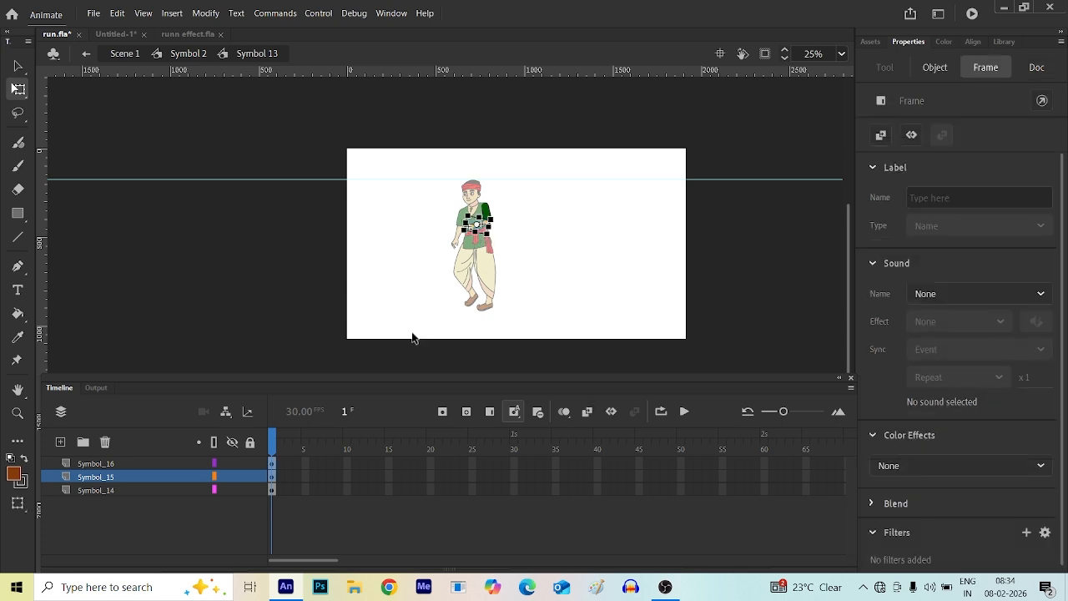
pyautogui.press('pageup')
pyautogui.hotkey('ctrl', 'z')
pyautogui.hotkey('ctrl', 'z')
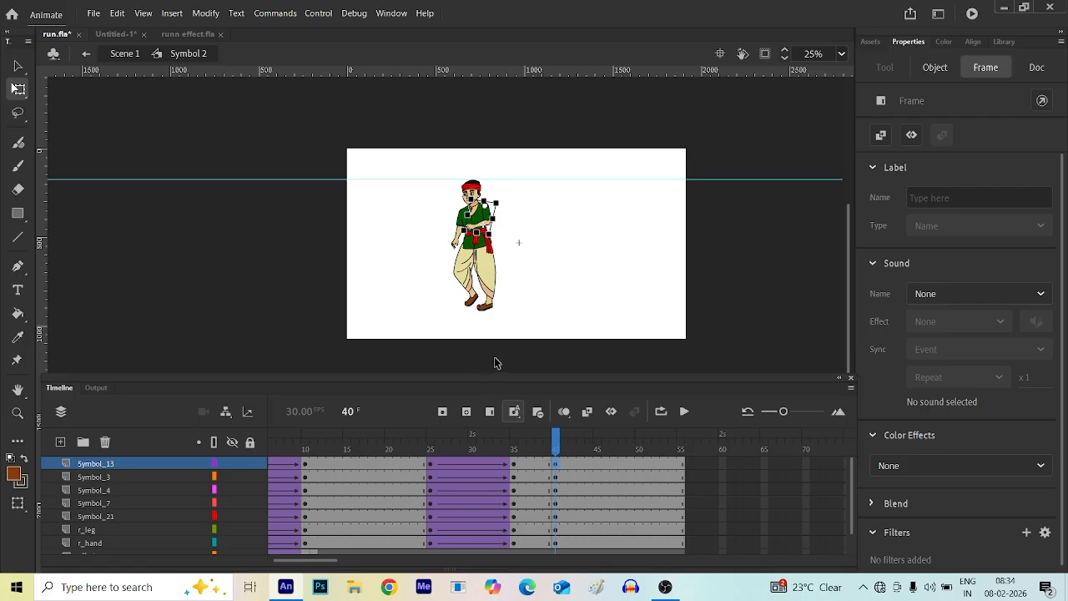
# - Undo the forearm edits inside arm Symbol 6 and return to the Symbol 2 timeline
pyautogui.hotkey('ctrl', 'z')
pyautogui.hotkey('ctrl', 'z')
pyautogui.hotkey('ctrl', 'z')
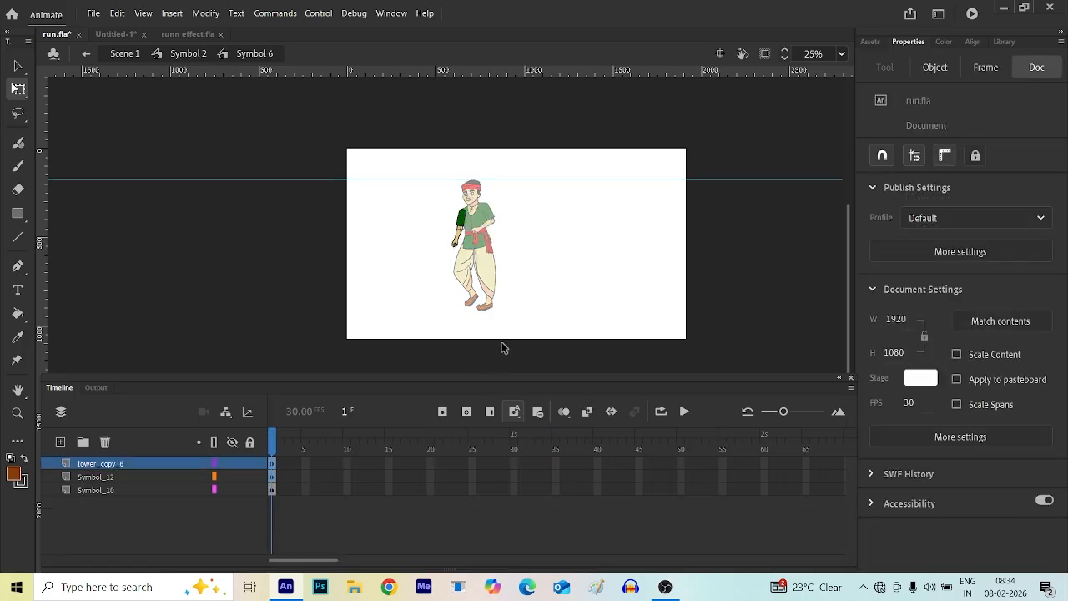
pyautogui.hotkey('ctrl', 'z')
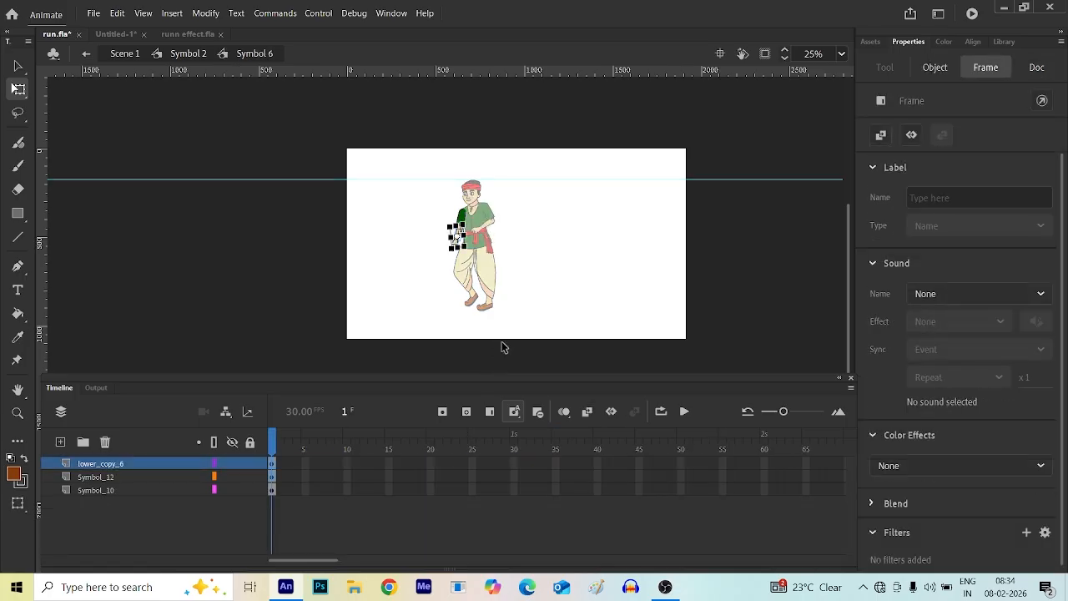
pyautogui.hotkey('ctrl', 'z')
pyautogui.hotkey('ctrl', 'z')
pyautogui.hotkey('ctrl', 'z')
pyautogui.hotkey('ctrl', 'z')
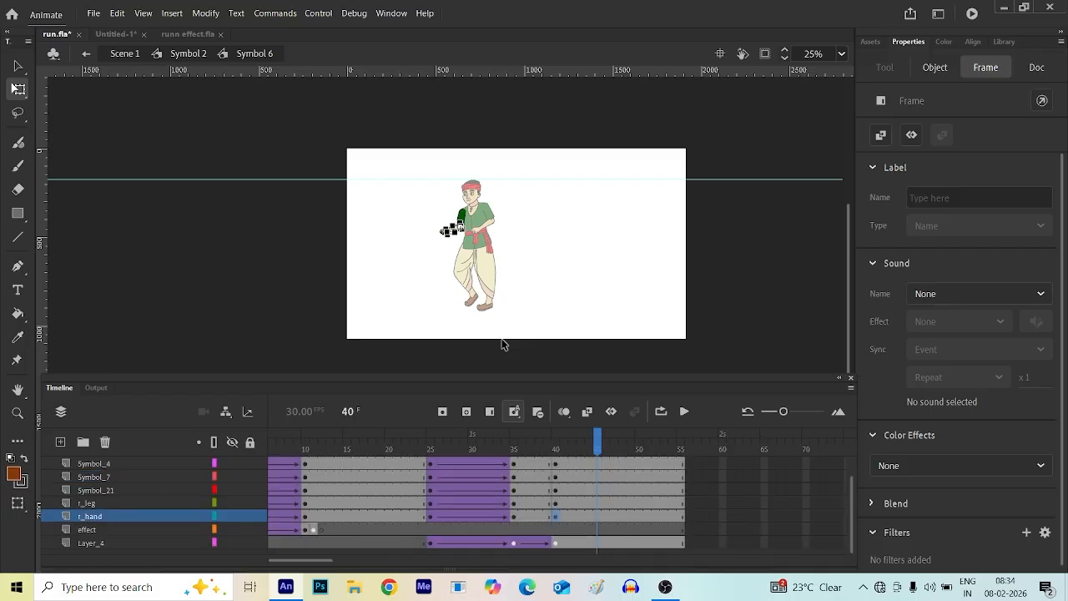
pyautogui.hotkey('ctrl', 'z')
pyautogui.hotkey('ctrl', 'z')
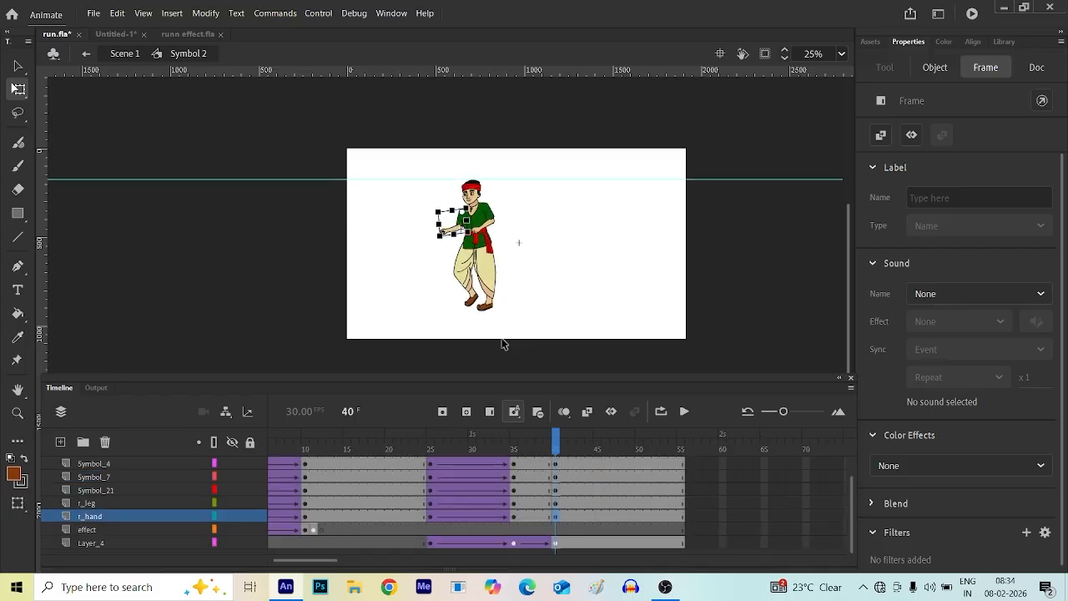
# - Undo the remaining pose changes at frame 40, including the body layers' keyframes there, and clear the selection
pyautogui.hotkey('ctrl', 'z')
pyautogui.hotkey('ctrl', 'z')
pyautogui.hotkey('ctrl', 'z')
pyautogui.hotkey('ctrl', 'z')
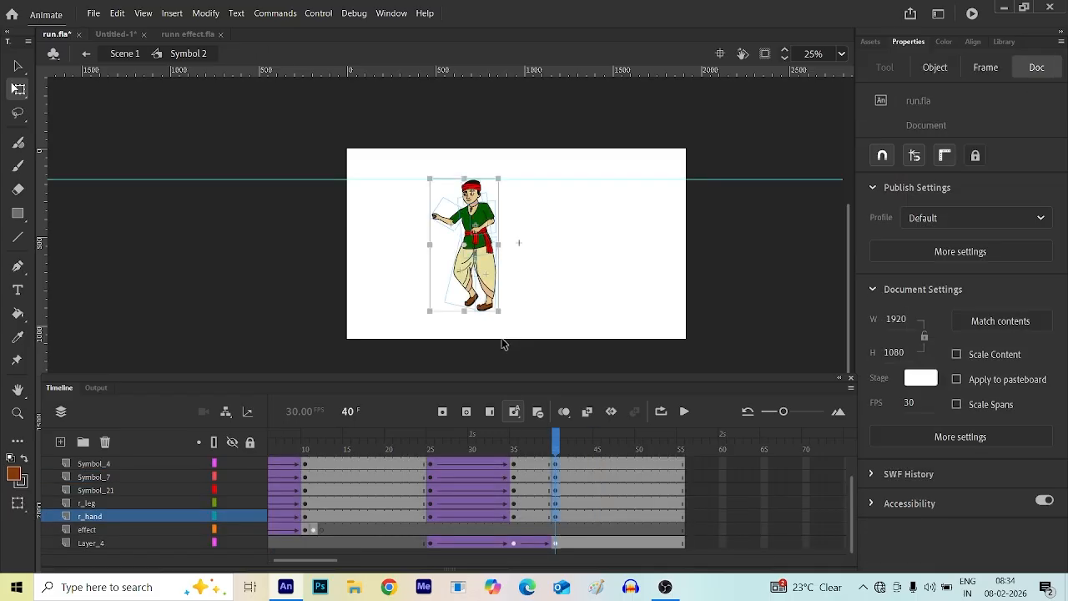
pyautogui.hotkey('ctrl', 'z')
pyautogui.hotkey('ctrl', 'z')
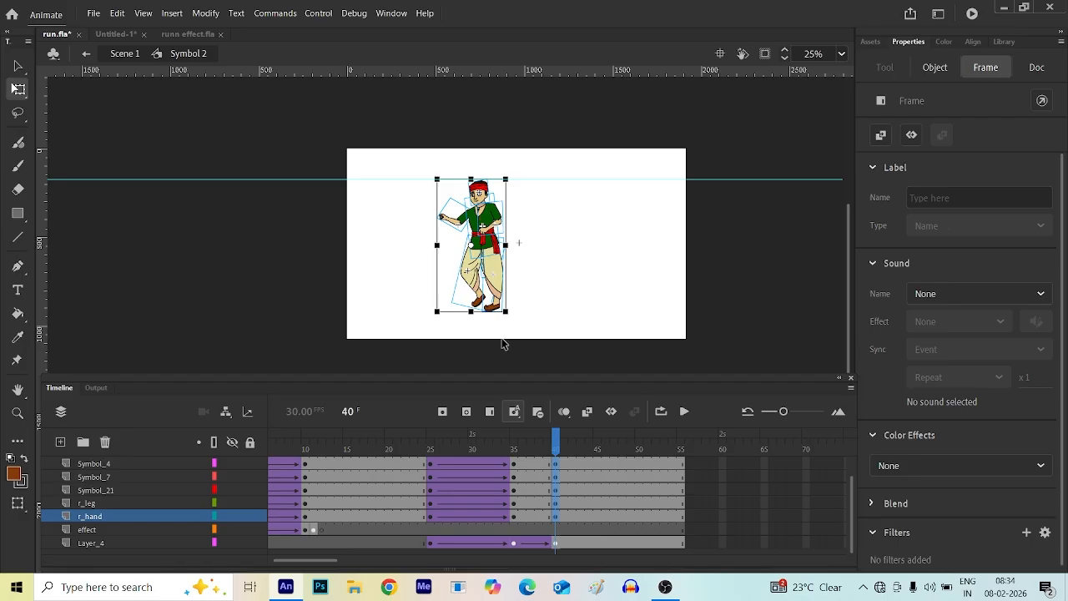
pyautogui.hotkey('ctrl', 'z')
pyautogui.click(568, 282)
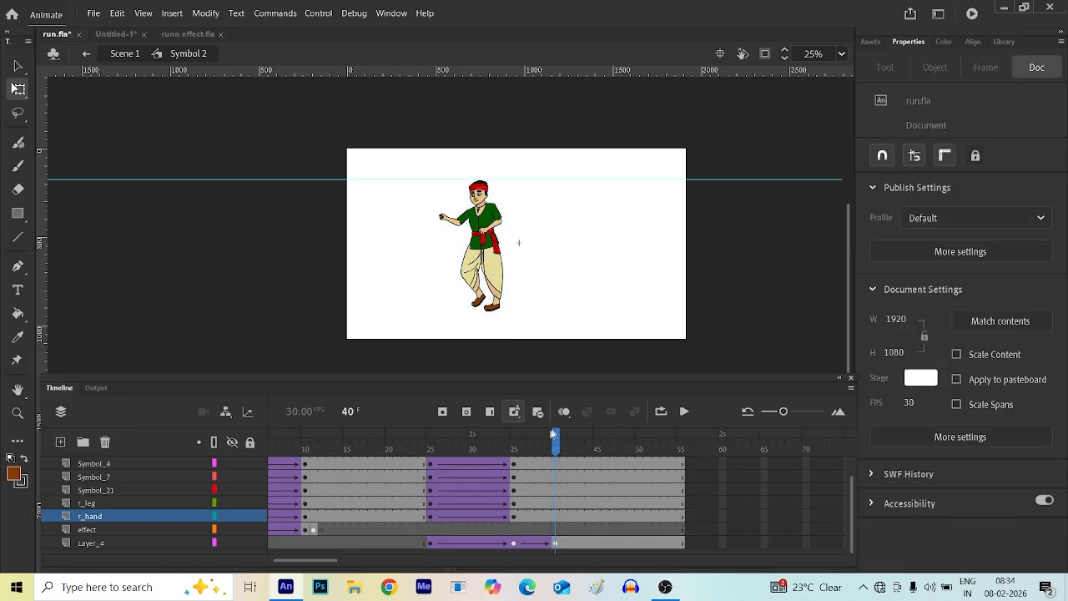
# - Insert new keyframes at frame 40 on all body layers from Symbol_13 down to r_hand
pyautogui.moveTo(557, 435); pyautogui.dragTo(515, 453)
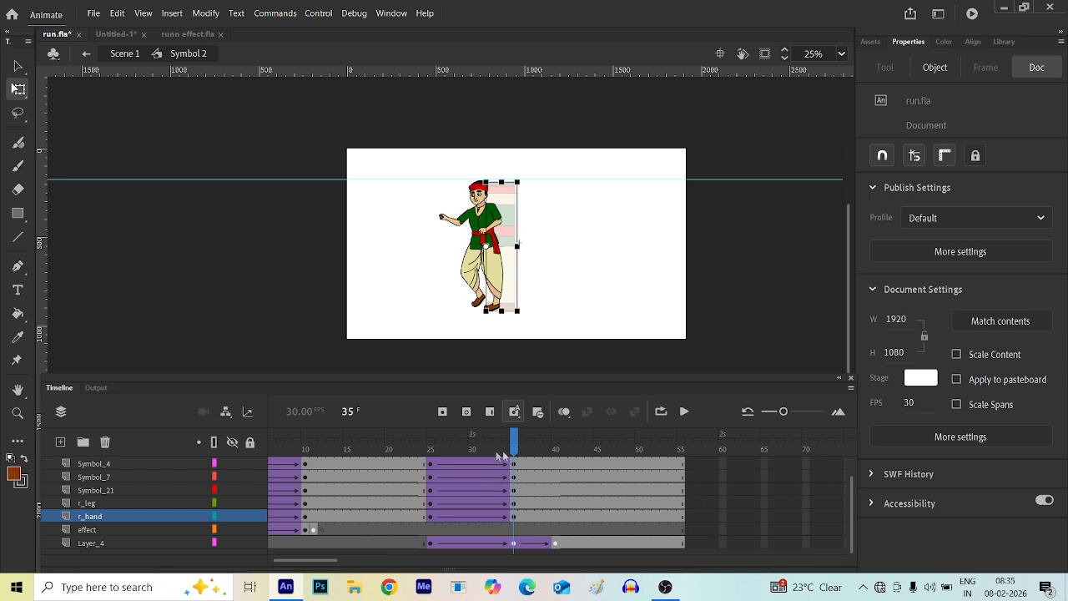
pyautogui.scroll(2, 564, 484)
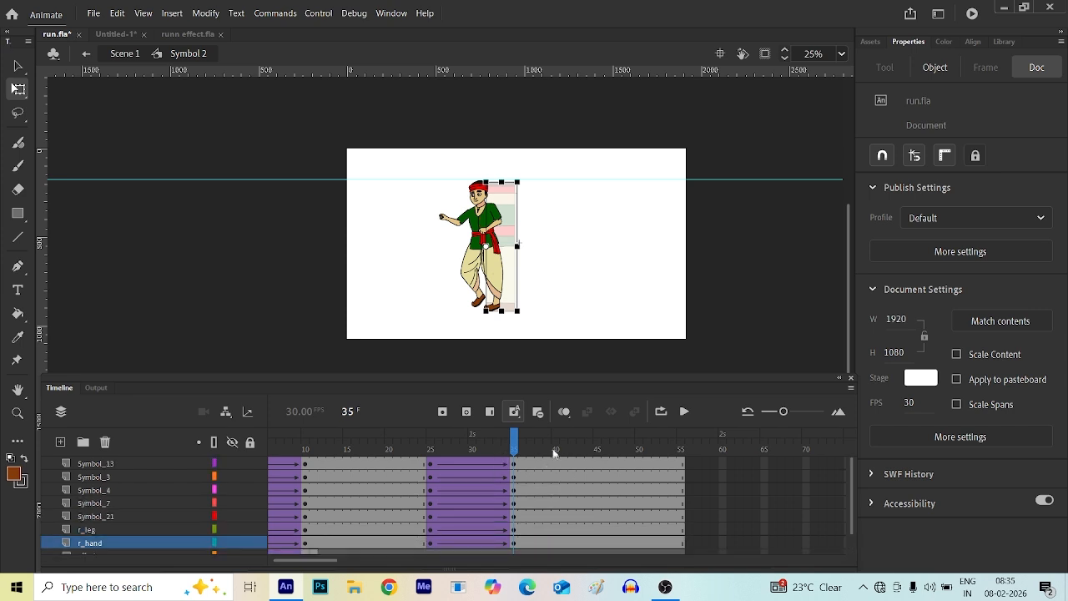
pyautogui.click(555, 448)
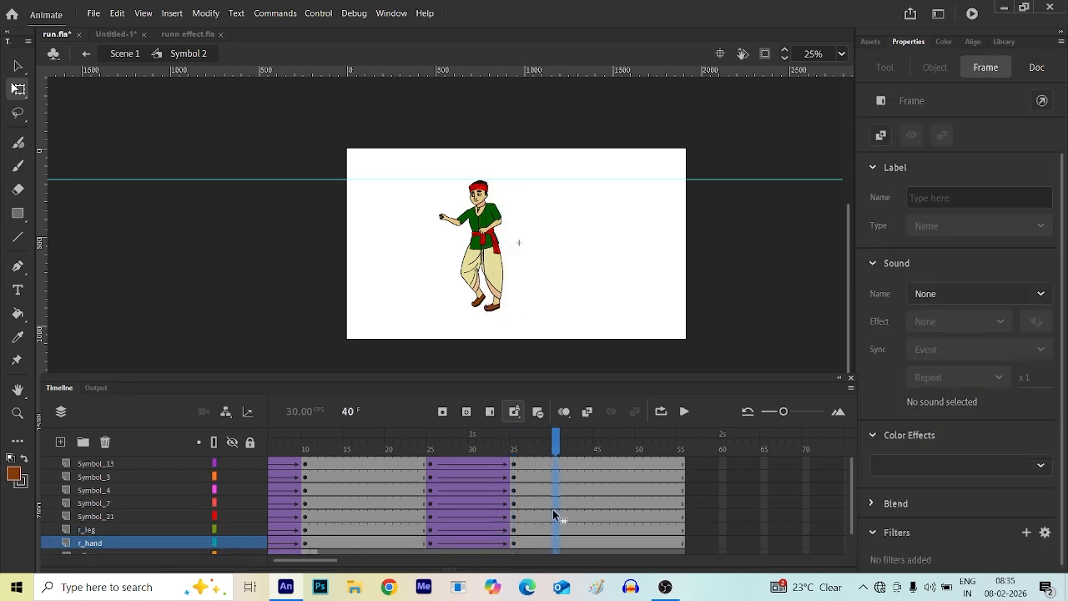
pyautogui.scroll(-2, 554, 512)
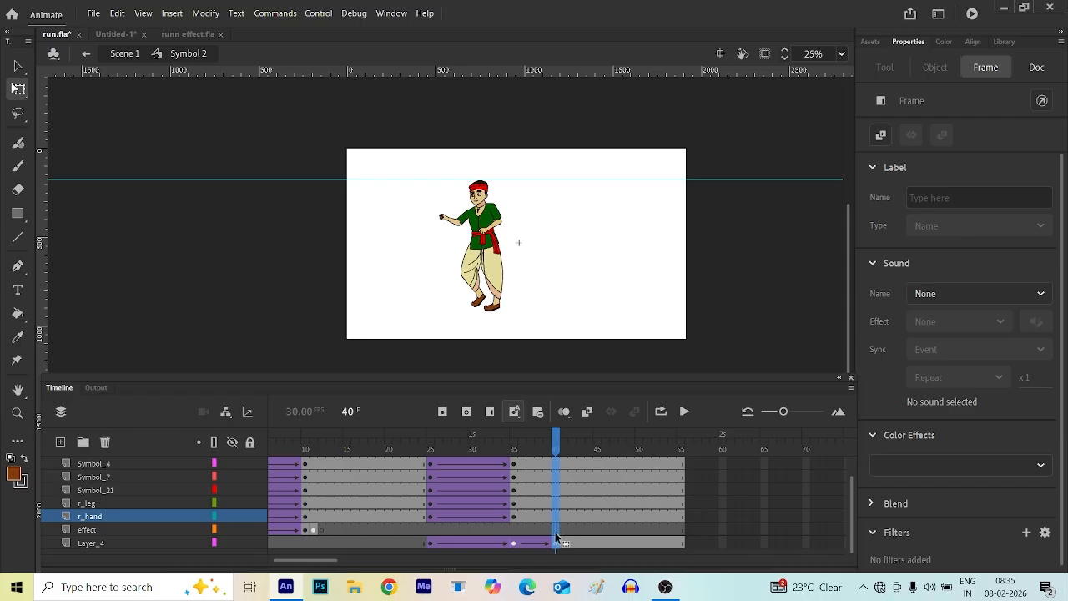
pyautogui.click(556, 530)
pyautogui.scroll(2, 561, 504)
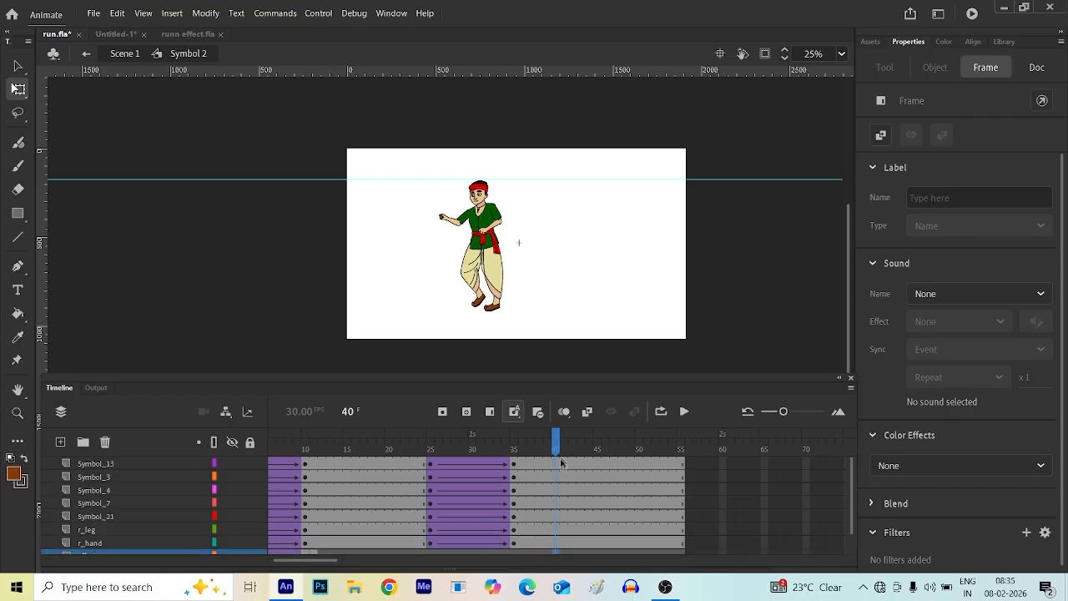
pyautogui.click(572, 473)
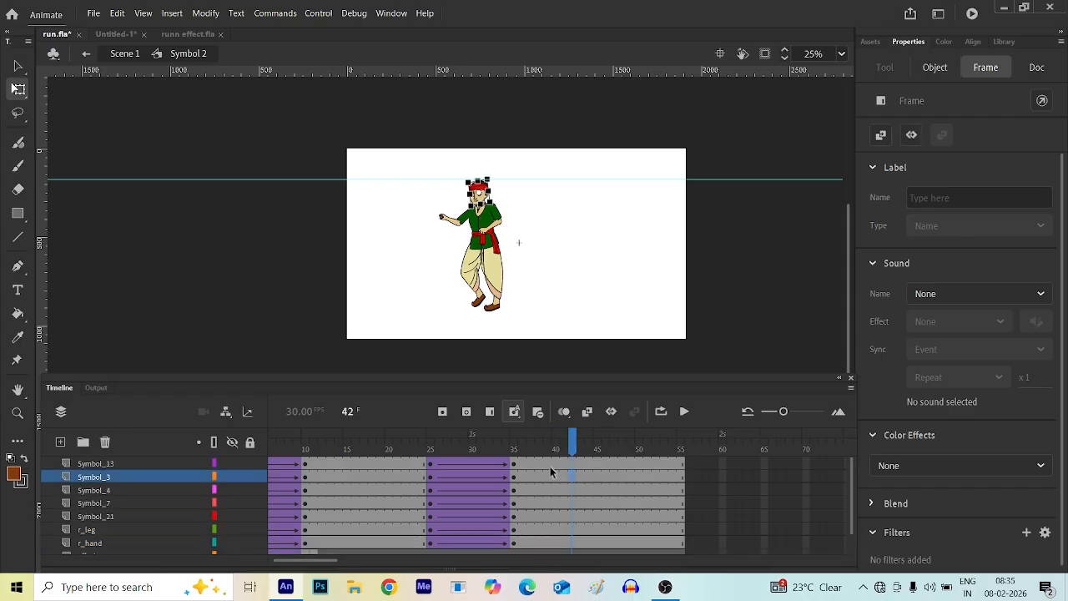
pyautogui.moveTo(561, 464); pyautogui.dragTo(556, 518)
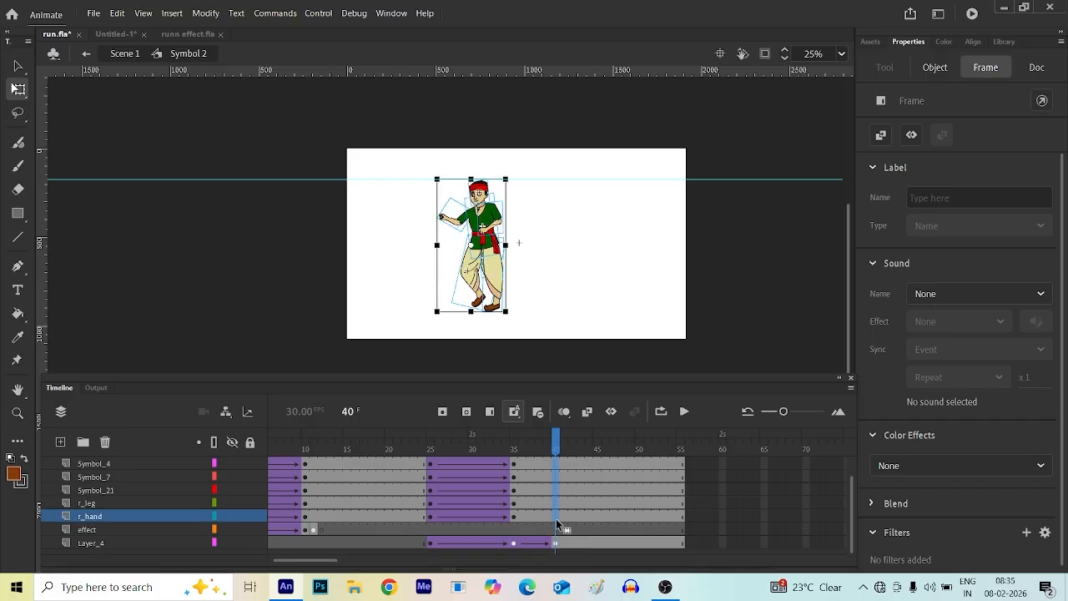
pyautogui.click(577, 490)
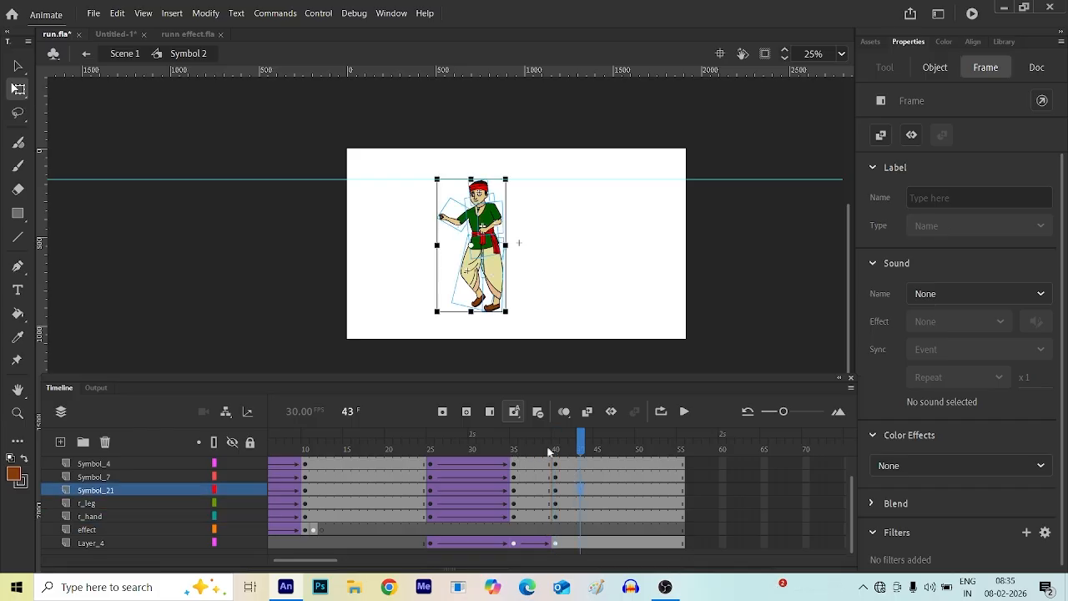
pyautogui.click(582, 442)
pyautogui.moveTo(582, 442); pyautogui.dragTo(555, 447)
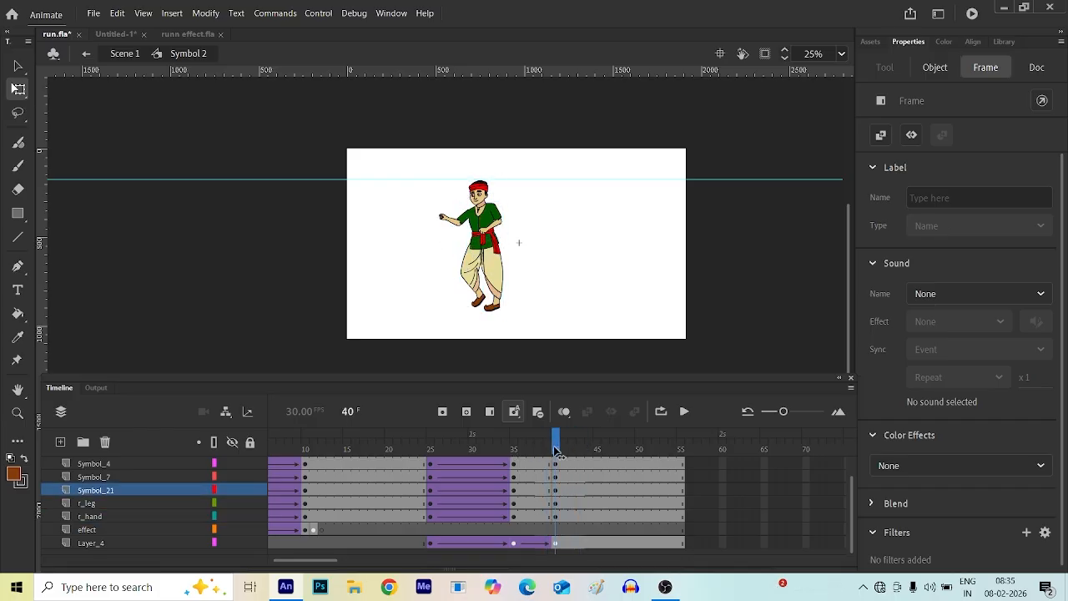
pyautogui.click(481, 315)
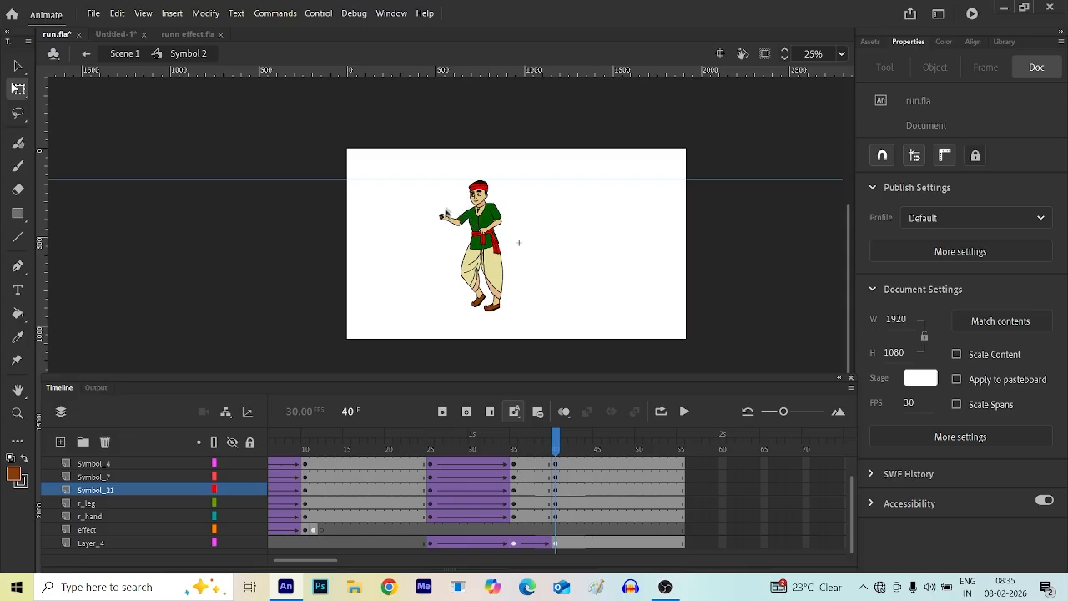
pyautogui.scroll(4, 464, 221)
pyautogui.scroll(-3, 467, 218)
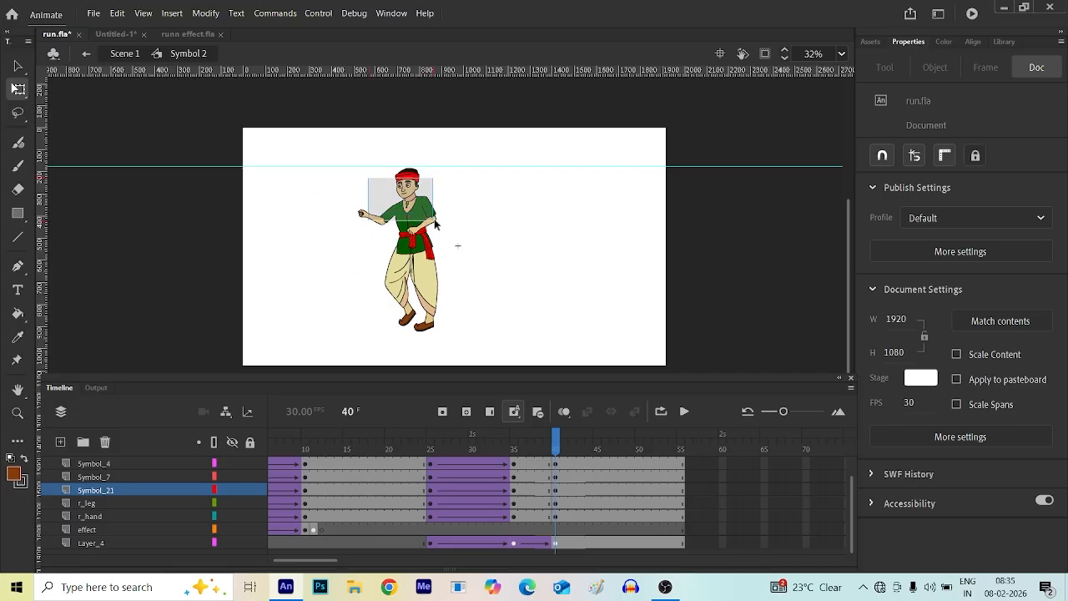
pyautogui.click(406, 237)
pyautogui.moveTo(371, 147); pyautogui.dragTo(451, 222)
pyautogui.click(454, 247)
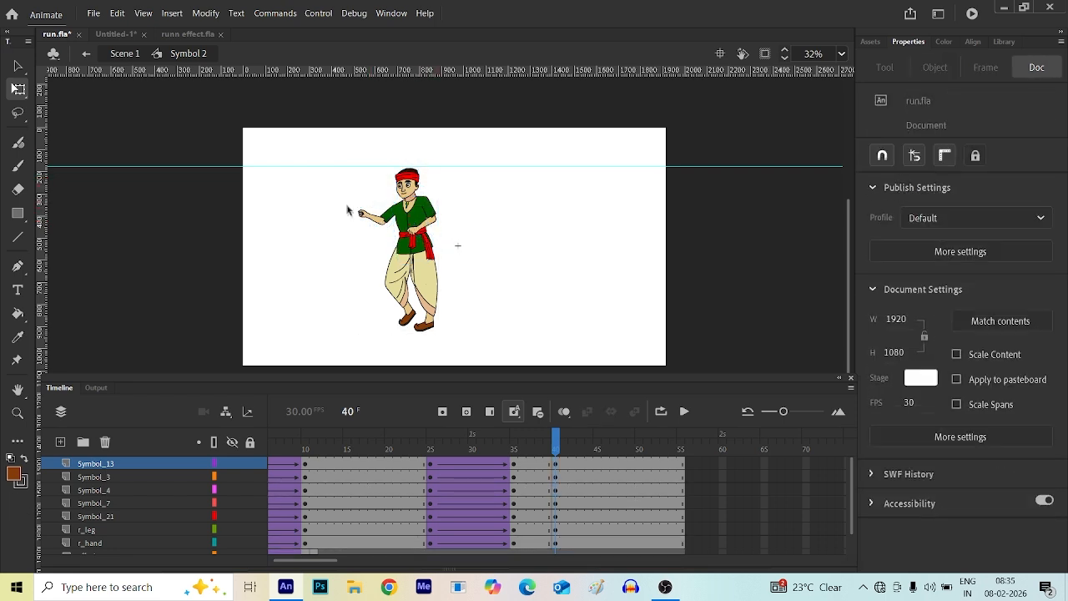
pyautogui.scroll(3, 349, 209)
pyautogui.moveTo(435, 97); pyautogui.dragTo(571, 194)
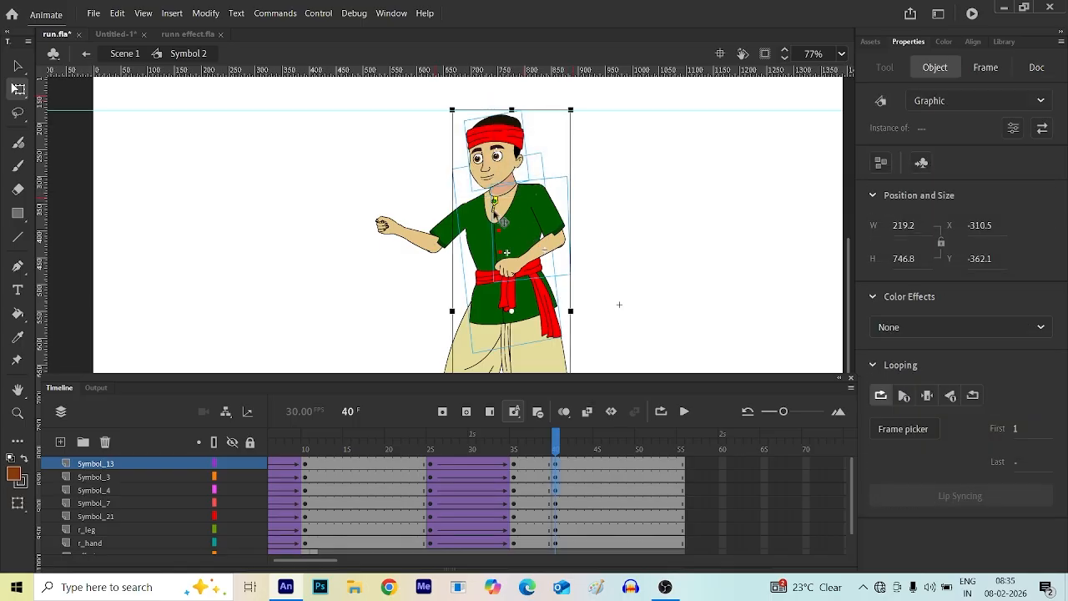
pyautogui.scroll(-2, 499, 216)
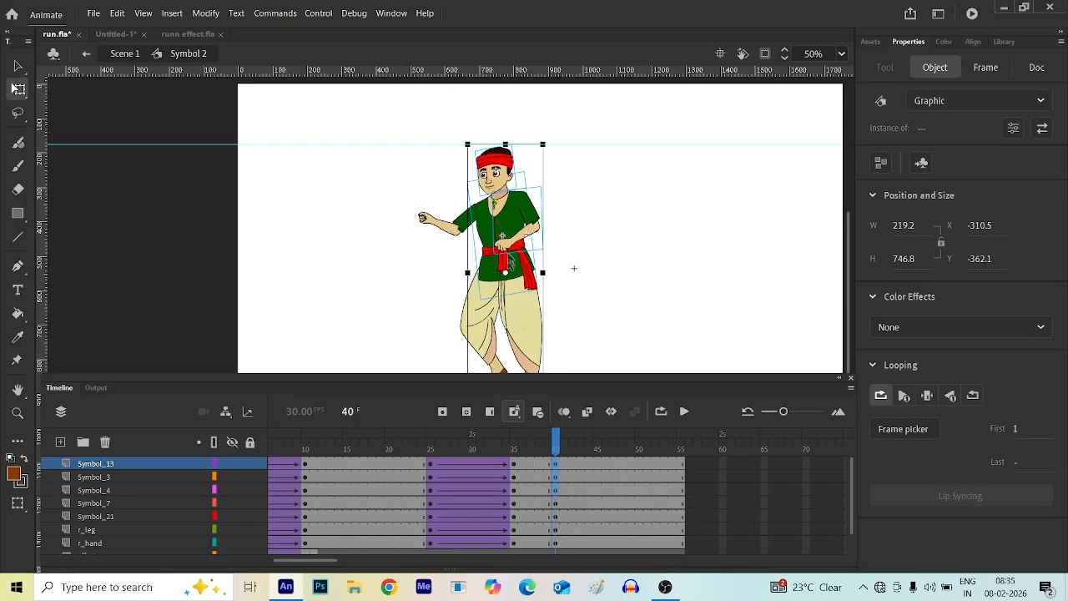
pyautogui.click(574, 268)
# - Rotate the torso, both arms and head together slightly clockwise about a pivot moved to the waist at frame 40
pyautogui.click(506, 205)
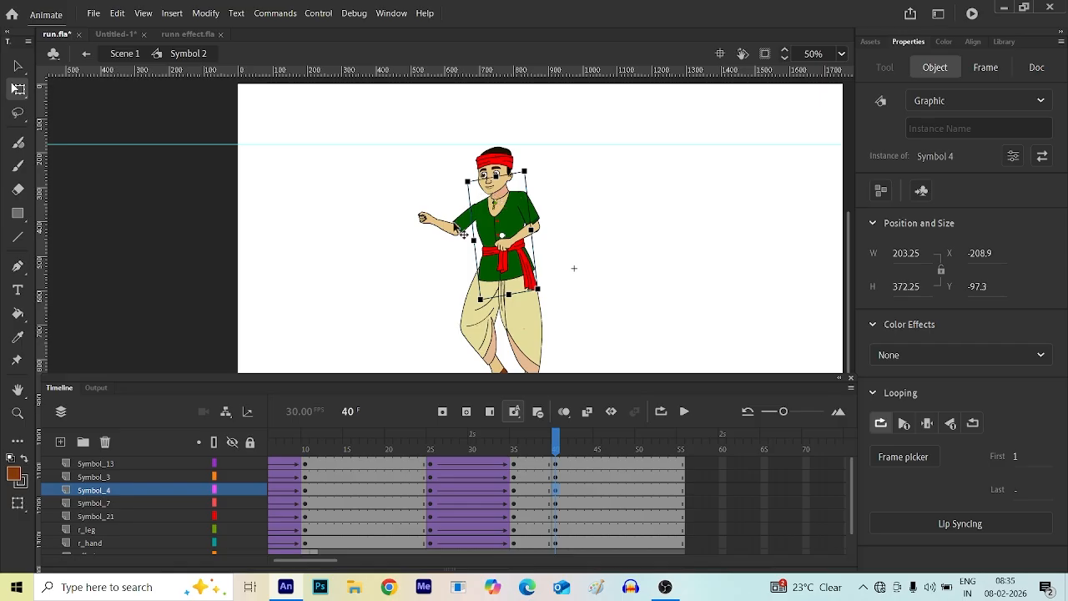
pyautogui.keyDown('shift'); pyautogui.click(456, 227); pyautogui.keyUp('shift')
pyautogui.keyDown('shift'); pyautogui.click(535, 223); pyautogui.keyUp('shift')
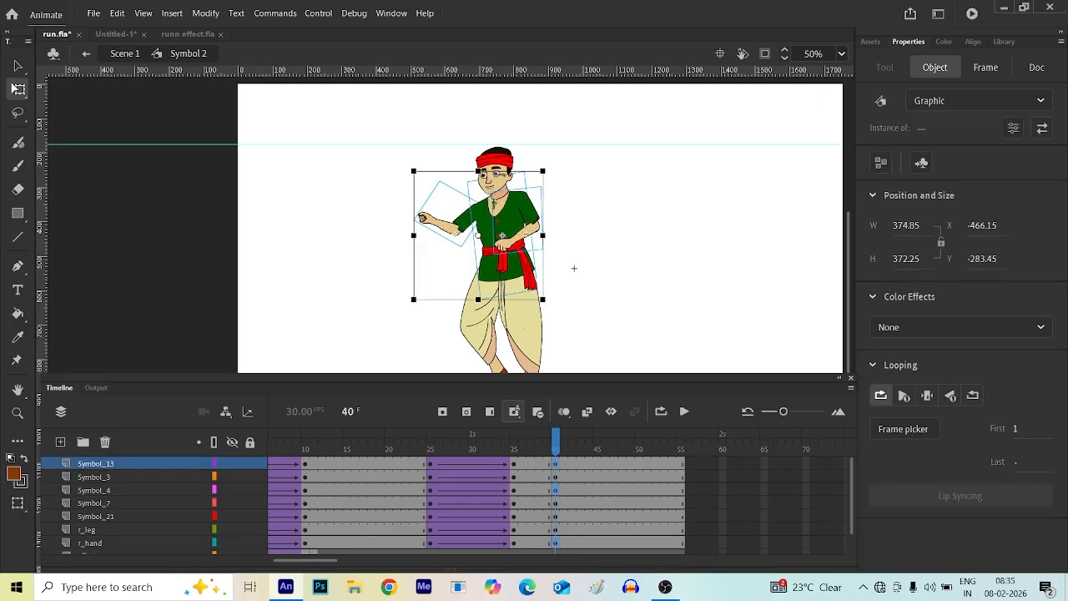
pyautogui.keyDown('shift'); pyautogui.click(501, 178); pyautogui.keyUp('shift')
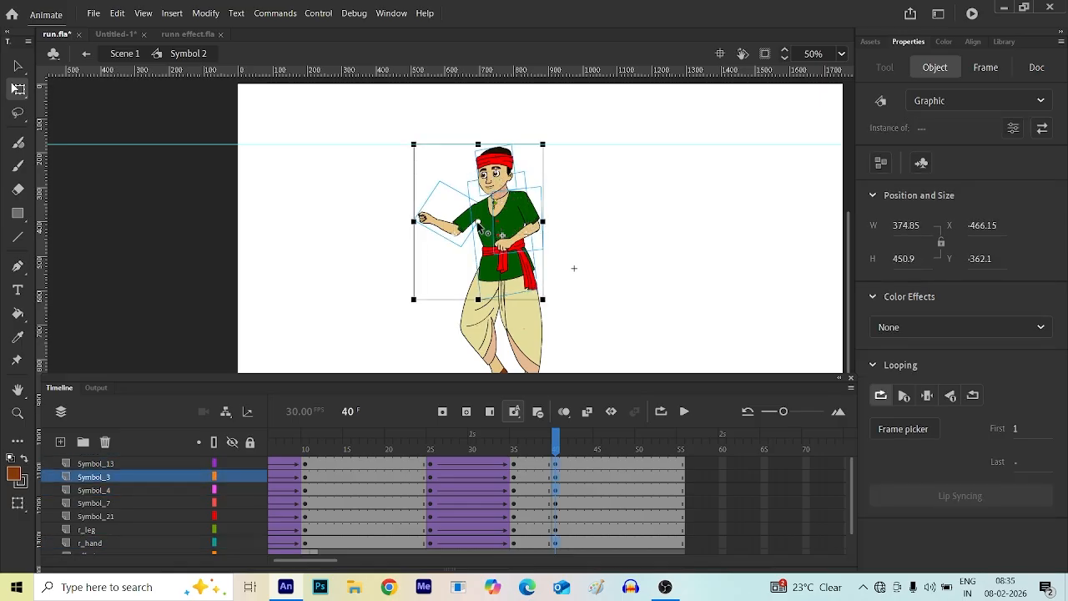
pyautogui.moveTo(487, 233); pyautogui.dragTo(505, 297)
pyautogui.moveTo(552, 142); pyautogui.dragTo(564, 152)
pyautogui.click(599, 205)
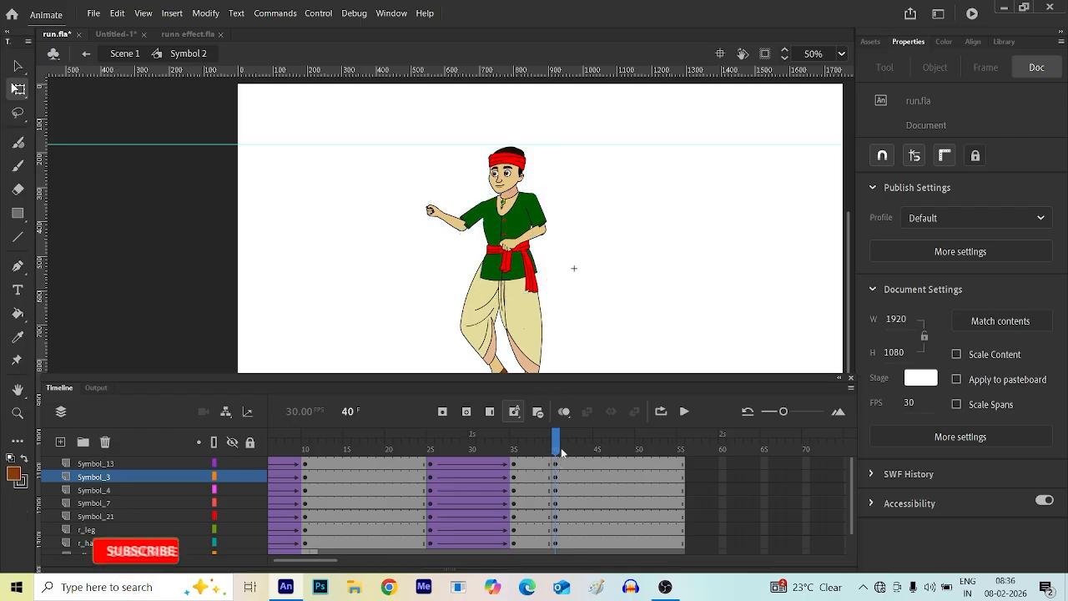
pyautogui.moveTo(558, 448); pyautogui.dragTo(430, 448)
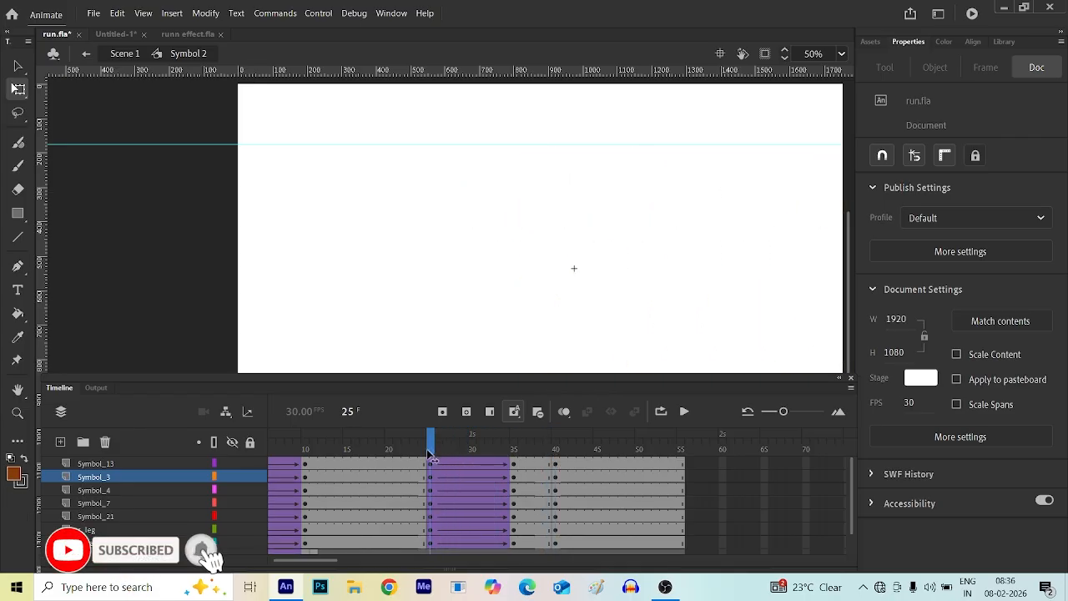
# - Rotate the outstretched arm on the r_hand layer downward about the shoulder at frame 40 so the upper arm hangs beside the torso
pyautogui.scroll(-3, 486, 272)
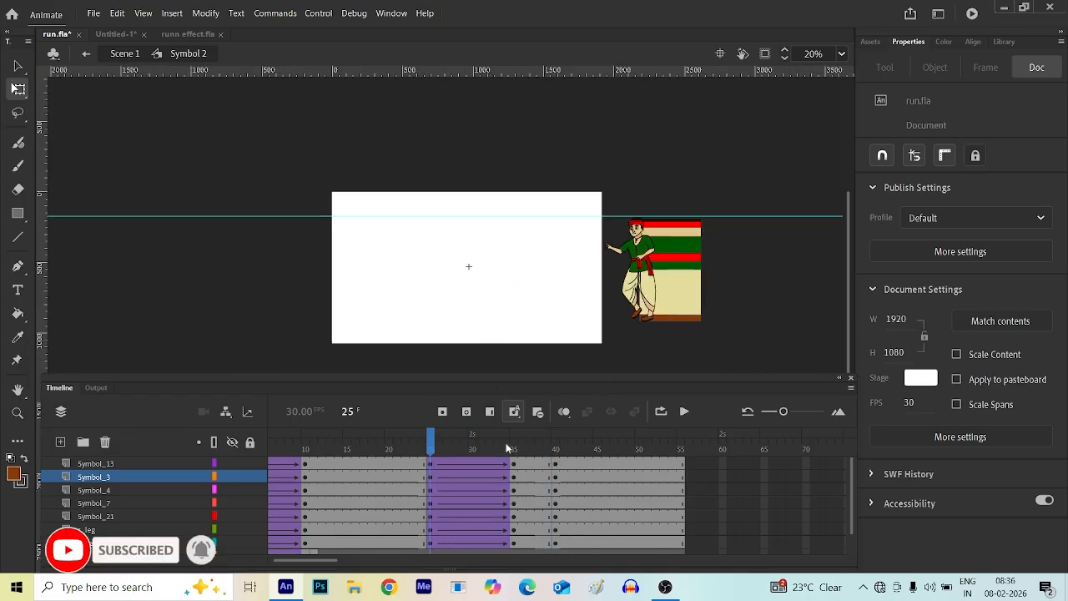
pyautogui.moveTo(433, 447); pyautogui.dragTo(559, 484)
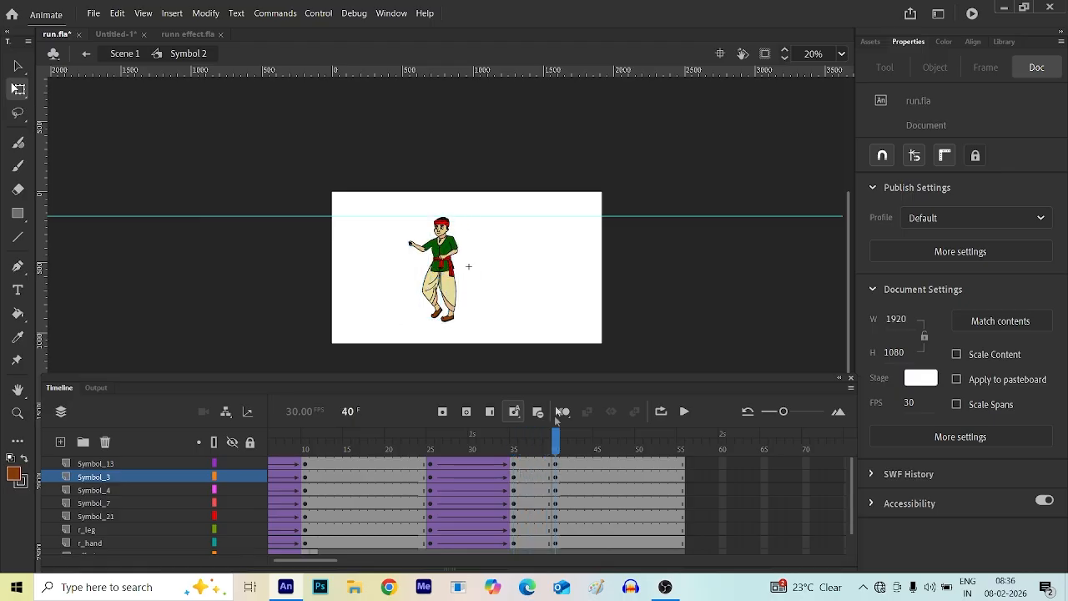
pyautogui.scroll(5, 399, 270)
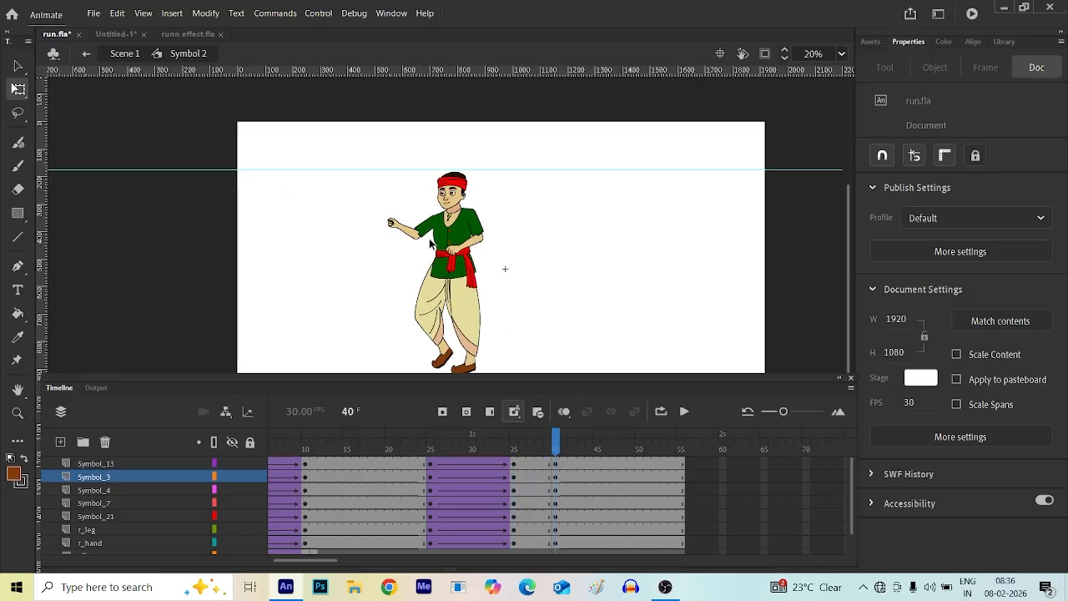
pyautogui.scroll(3, 370, 226)
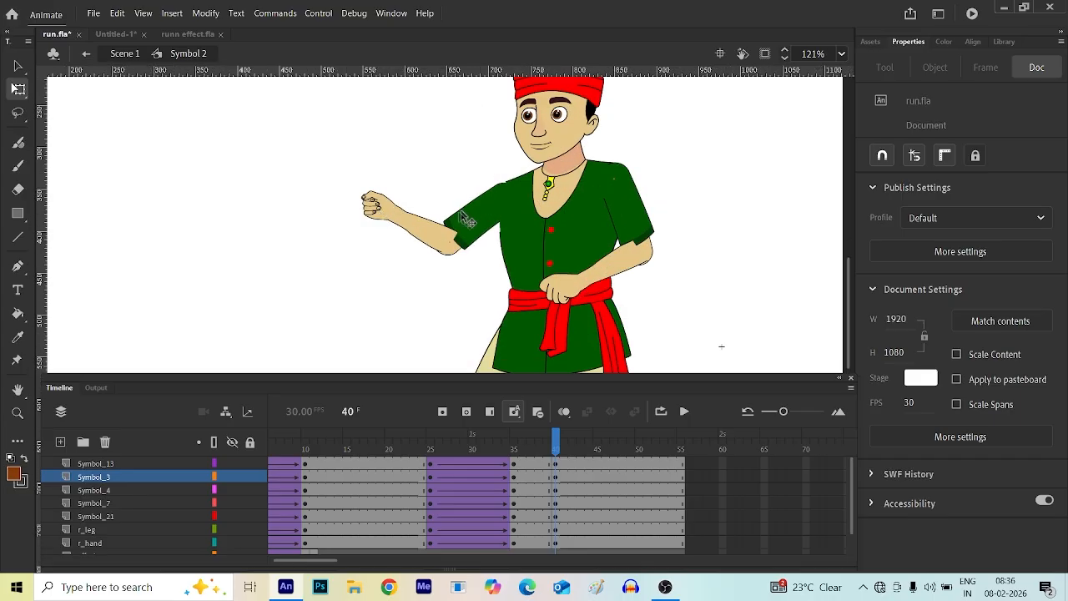
pyautogui.click(479, 206)
pyautogui.click(480, 207)
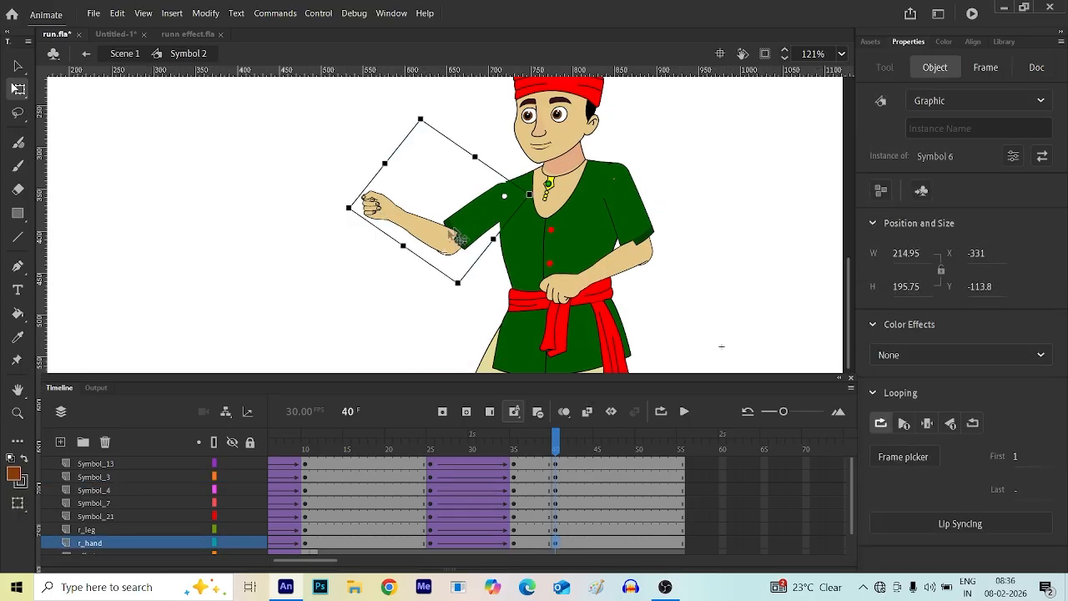
pyautogui.moveTo(344, 217); pyautogui.dragTo(369, 303)
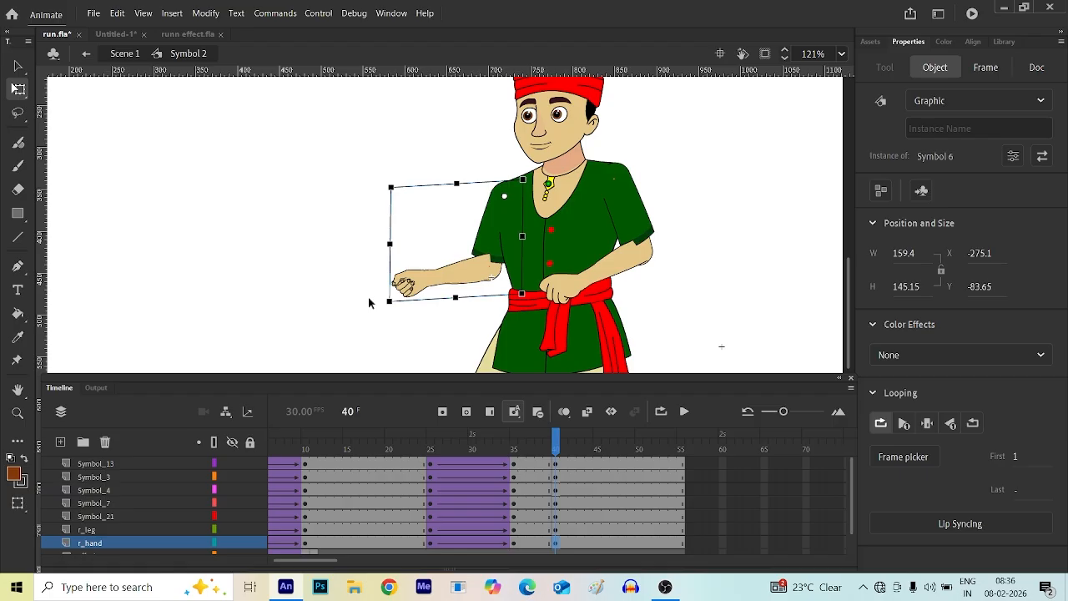
# - Inside arm Symbol 6, rotate the forearm and hand together about the elbow until they hang down
pyautogui.doubleClick(438, 288)
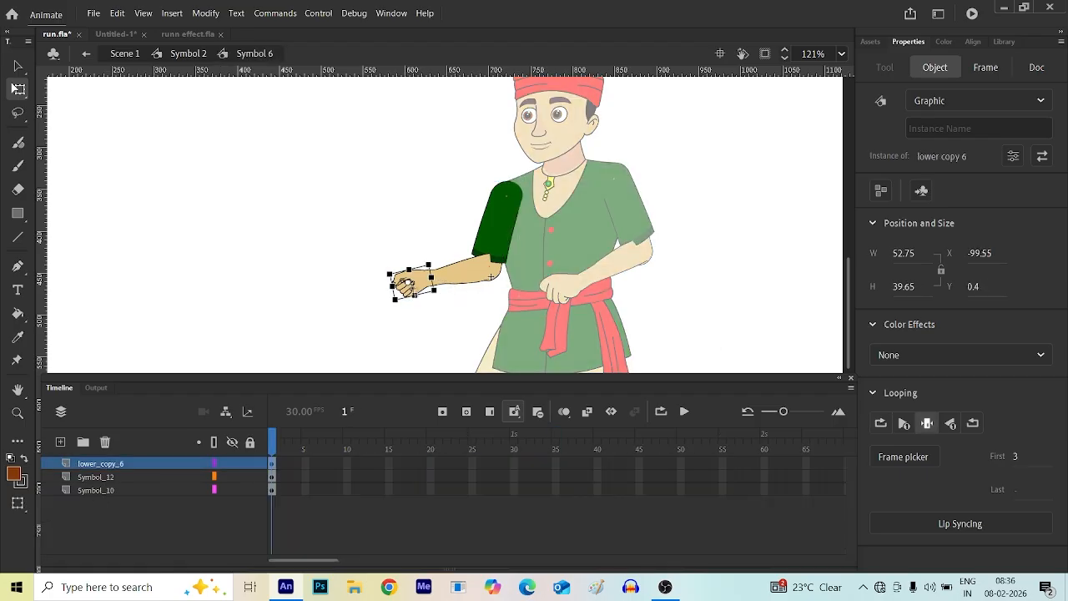
pyautogui.click(471, 283)
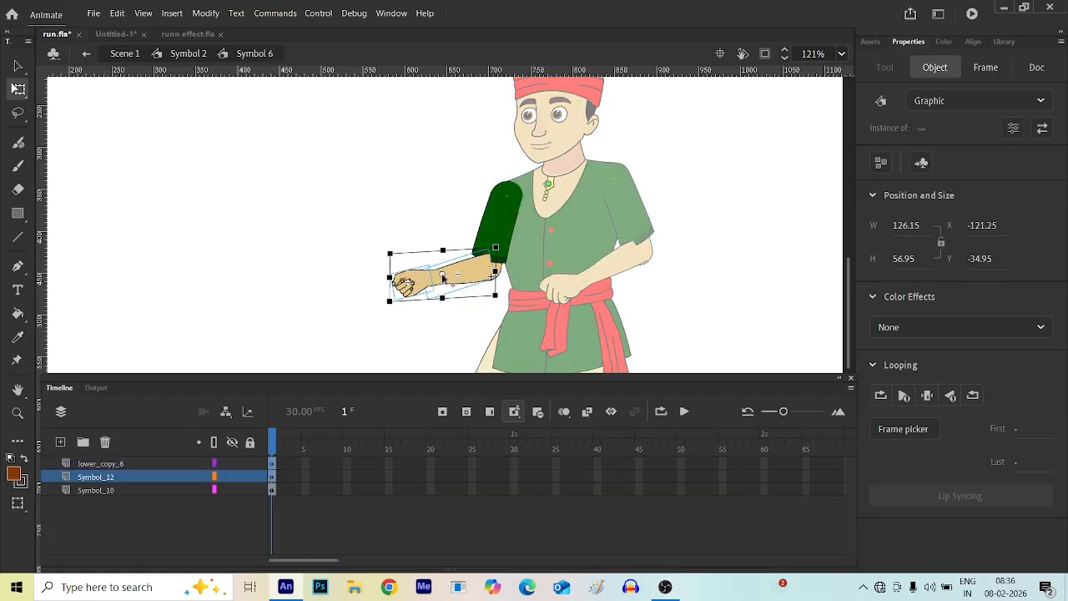
pyautogui.moveTo(443, 274); pyautogui.dragTo(488, 265)
pyautogui.moveTo(389, 318); pyautogui.dragTo(473, 377)
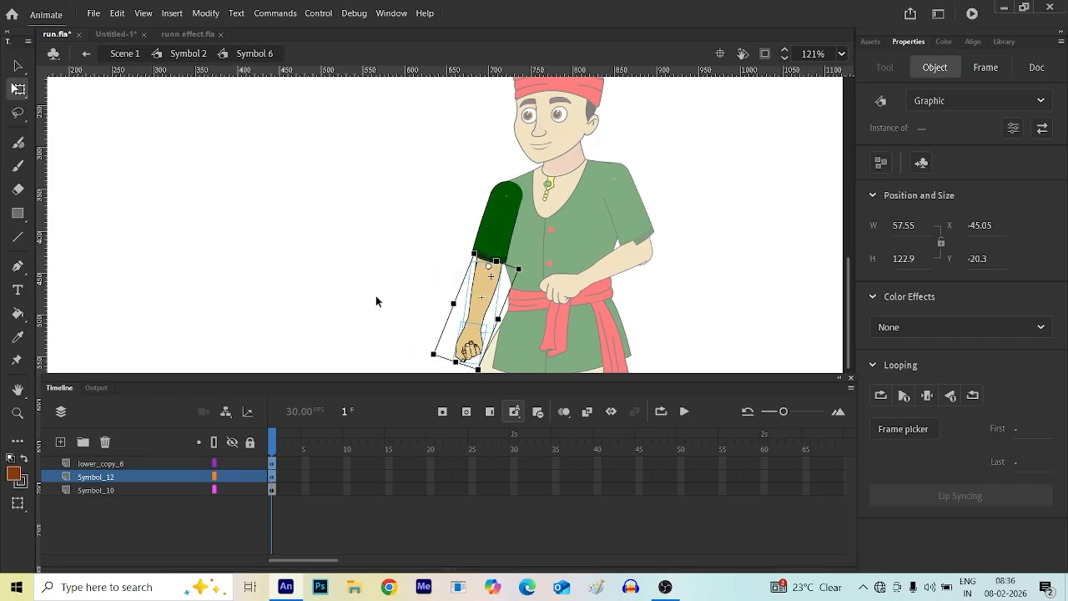
# - Set the hand's looping first frame to 1 and return to the Symbol 2 timeline
pyautogui.click(376, 301)
pyautogui.click(470, 355)
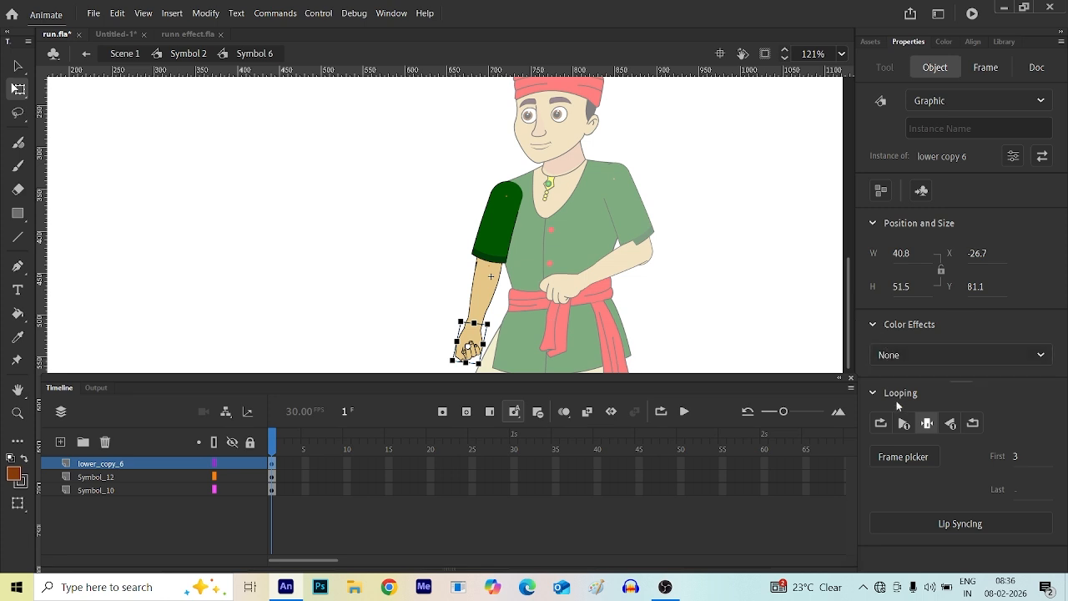
pyautogui.click(1017, 458)
pyautogui.write('1')
pyautogui.scroll(-2, 496, 196)
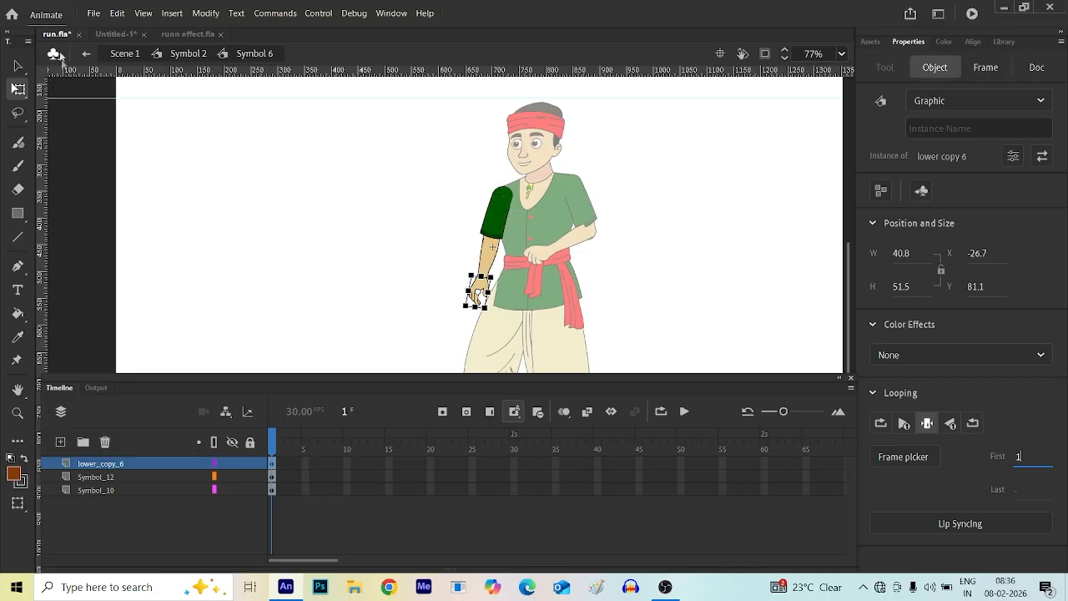
pyautogui.click(86, 54)
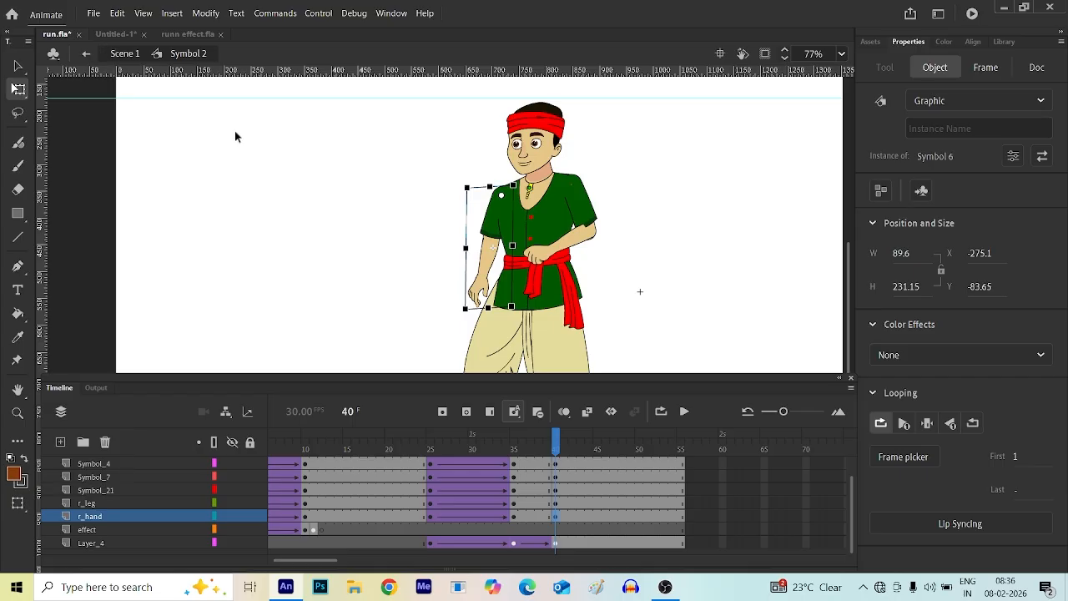
# - Undo the hand frame change and forearm rotation inside arm Symbol 6 and return to the Symbol 2 timeline
pyautogui.hotkey('ctrl', 'e')
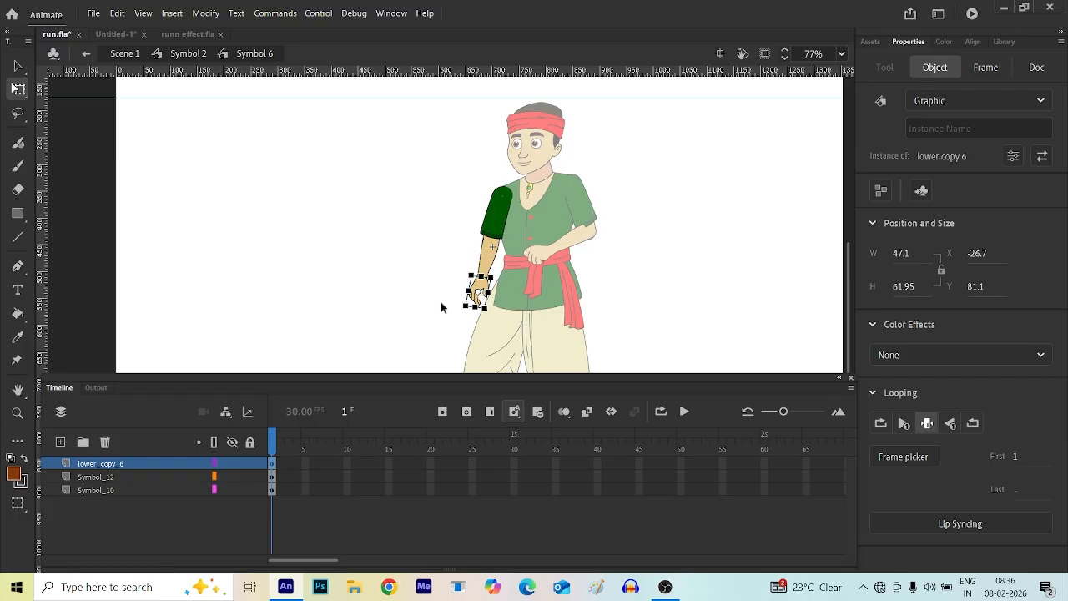
pyautogui.press(']')
pyautogui.press(']')
pyautogui.click(419, 303)
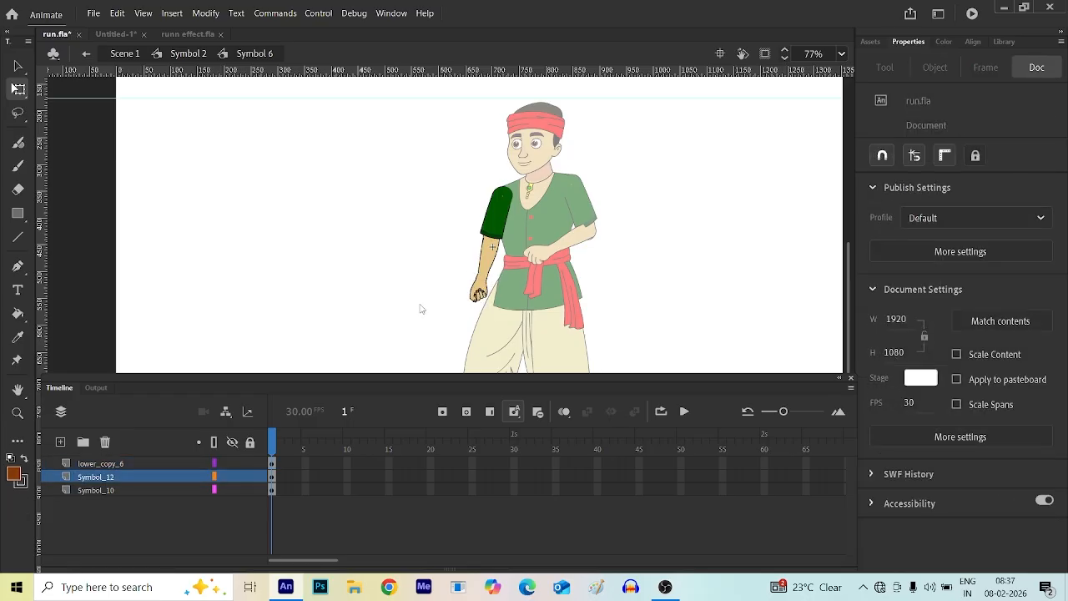
pyautogui.hotkey('ctrl', 'z')
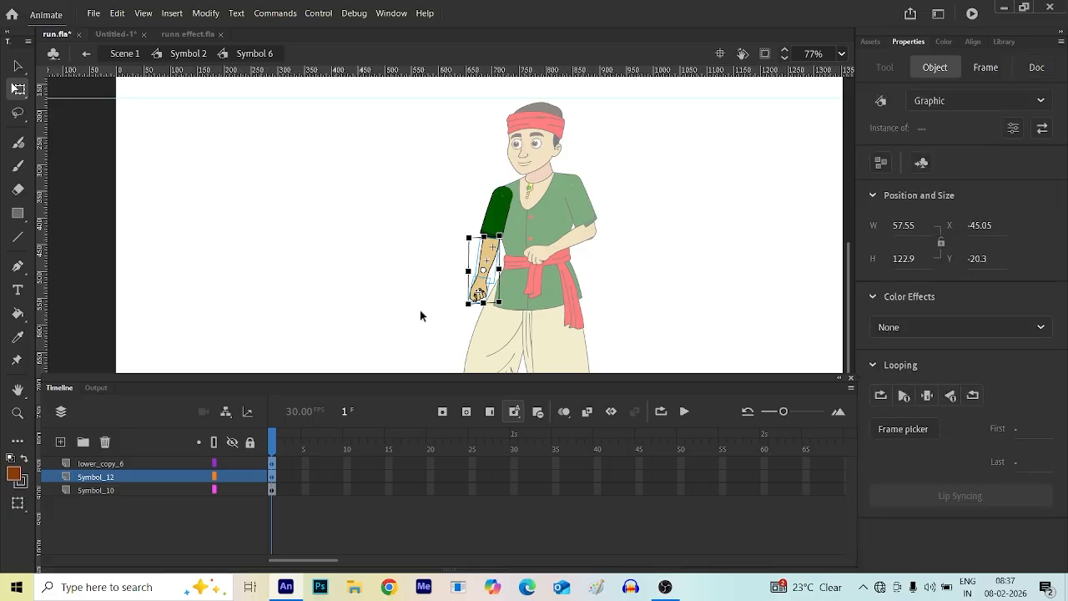
pyautogui.hotkey('ctrl', 'z')
pyautogui.hotkey('ctrl', 'z')
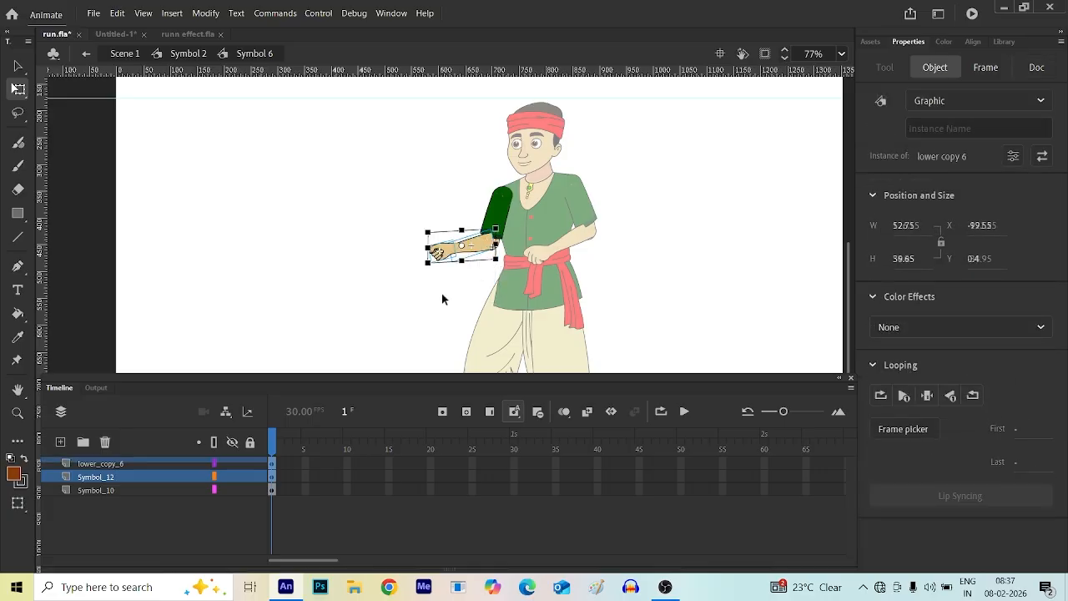
pyautogui.doubleClick(453, 286)
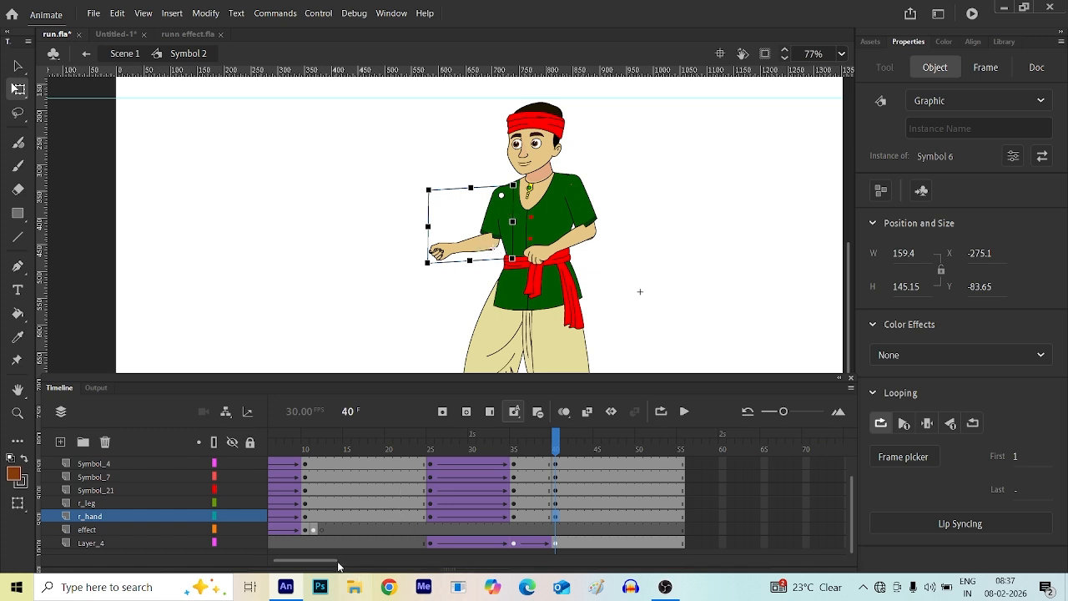
# - Try to synchronize the symbols across frames 1 to 55 on the layers from Symbol_4 down to Layer_4
pyautogui.moveTo(339, 561); pyautogui.dragTo(334, 561)
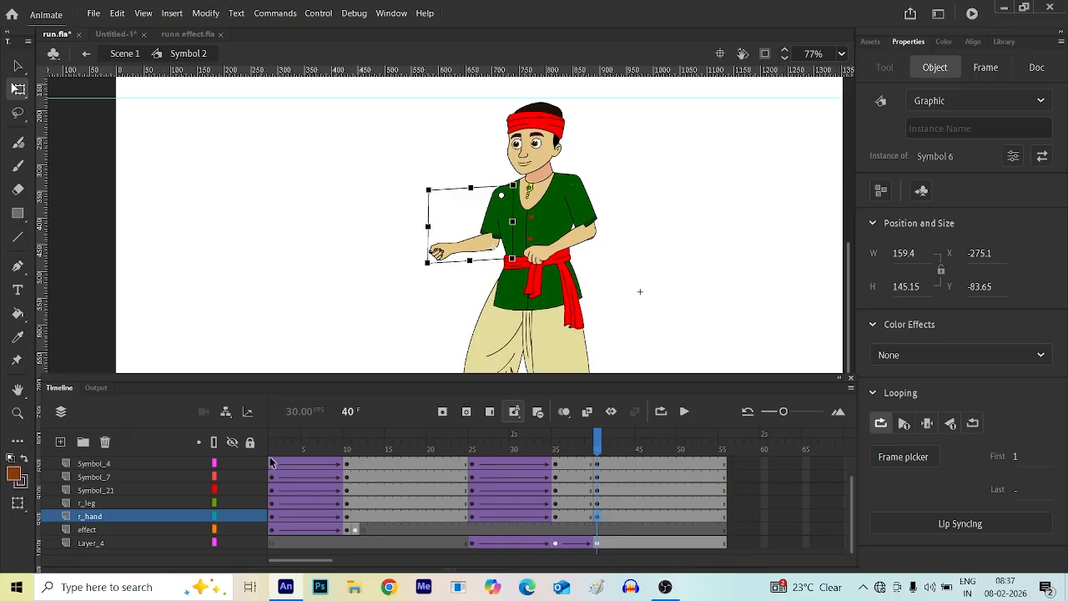
pyautogui.moveTo(270, 461); pyautogui.dragTo(731, 541)
pyautogui.rightClick(619, 487)
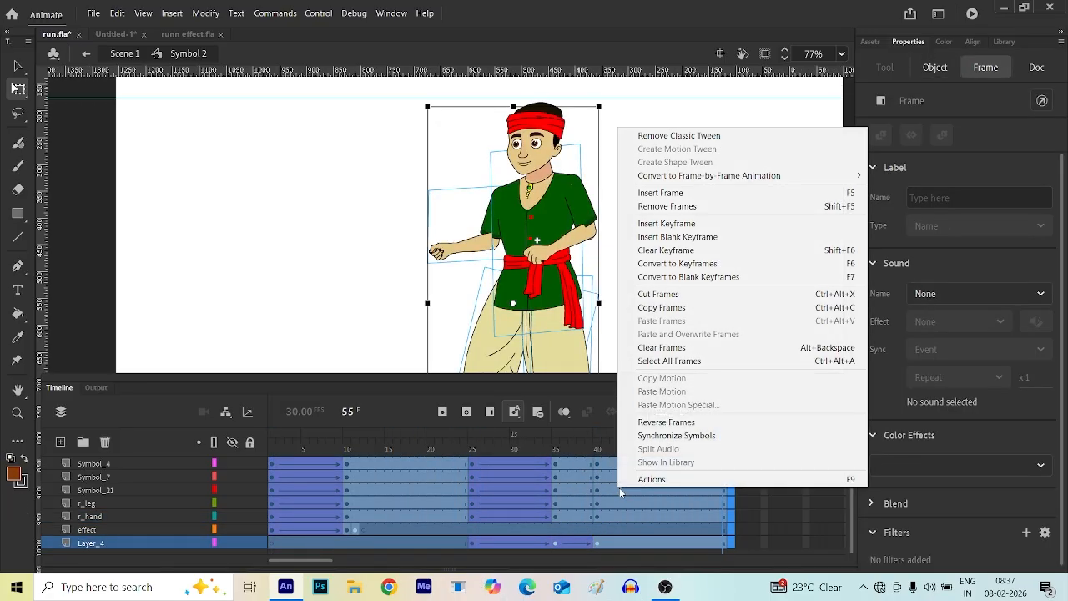
pyautogui.click(674, 435)
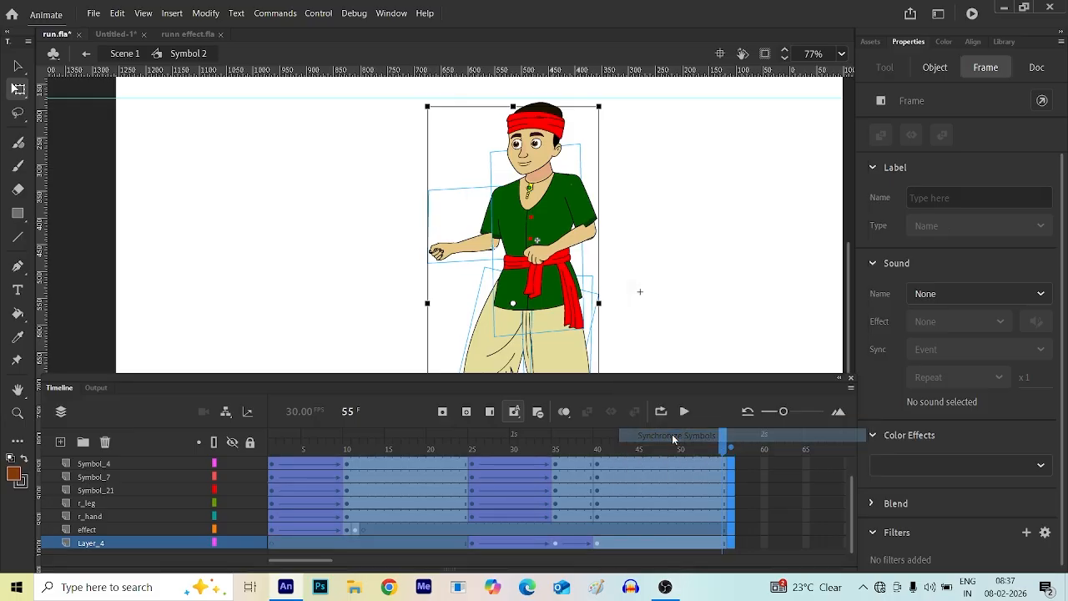
pyautogui.click(764, 490)
pyautogui.click(372, 326)
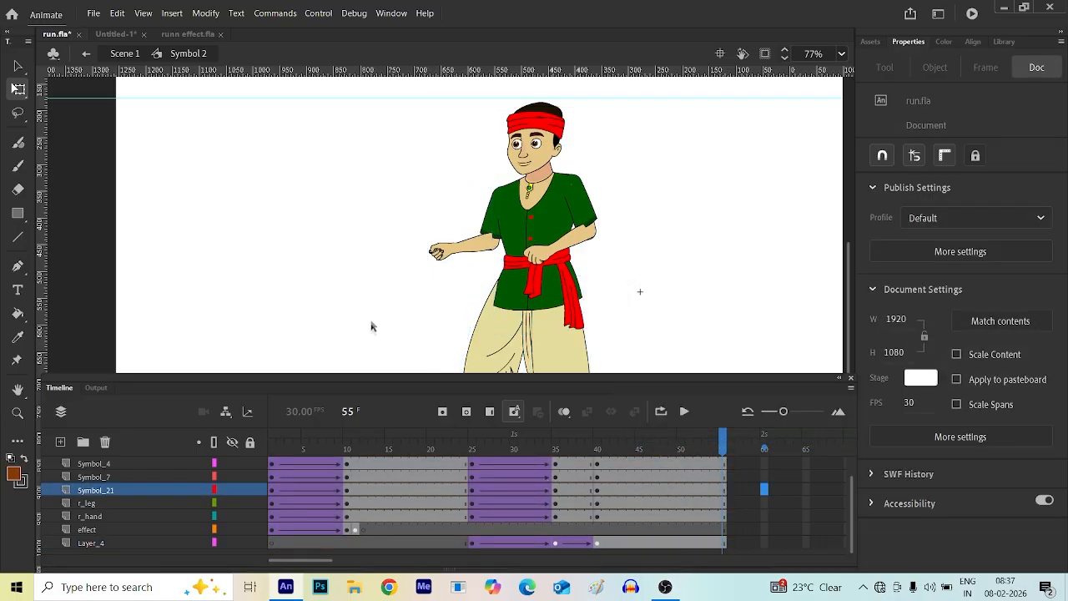
# - Examine the internal timeline of arm Symbol 6 from frames 55 and 40, returning to Symbol 2 each time
pyautogui.click(467, 250)
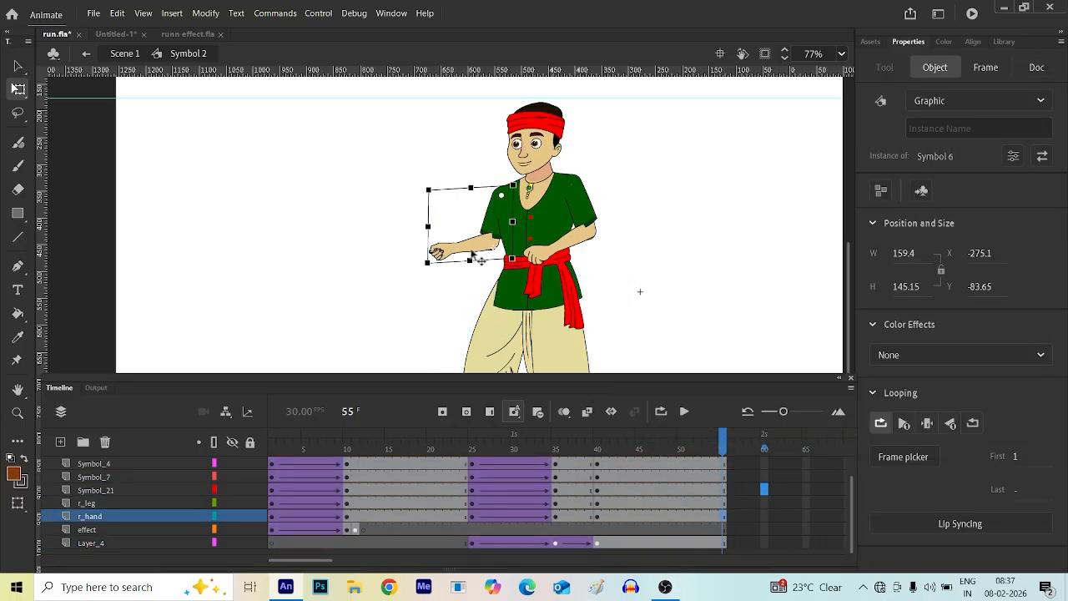
pyautogui.doubleClick(473, 250)
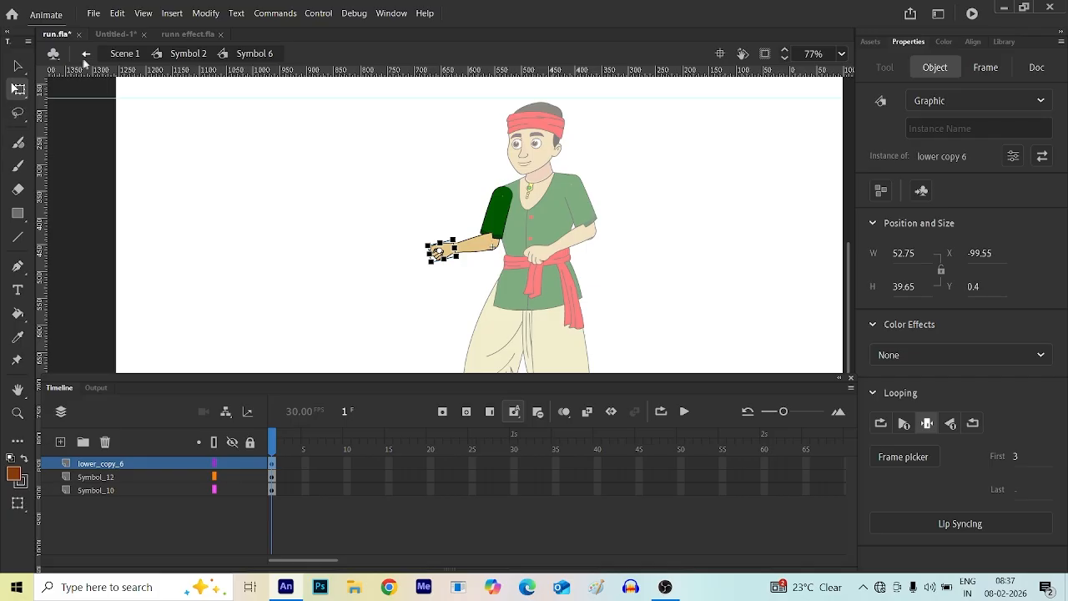
pyautogui.doubleClick(372, 257)
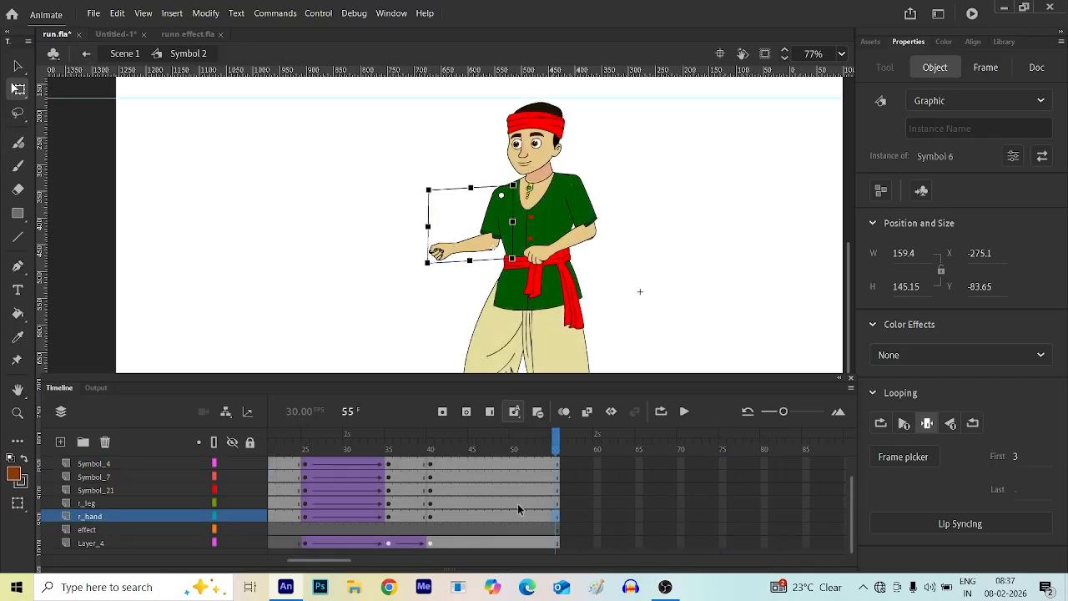
pyautogui.click(431, 464)
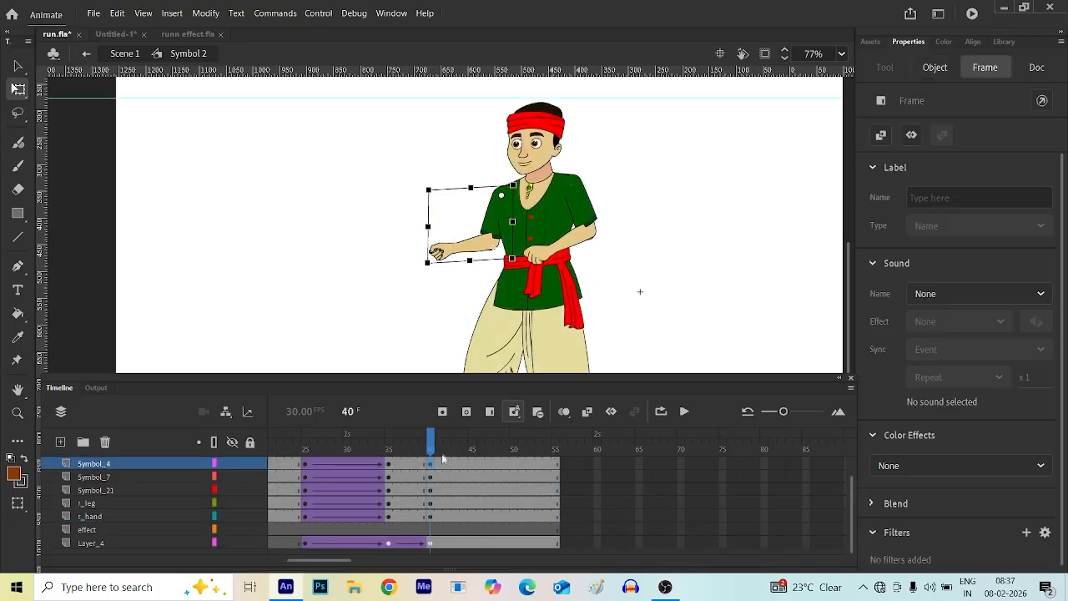
pyautogui.click(477, 250)
pyautogui.doubleClick(472, 250)
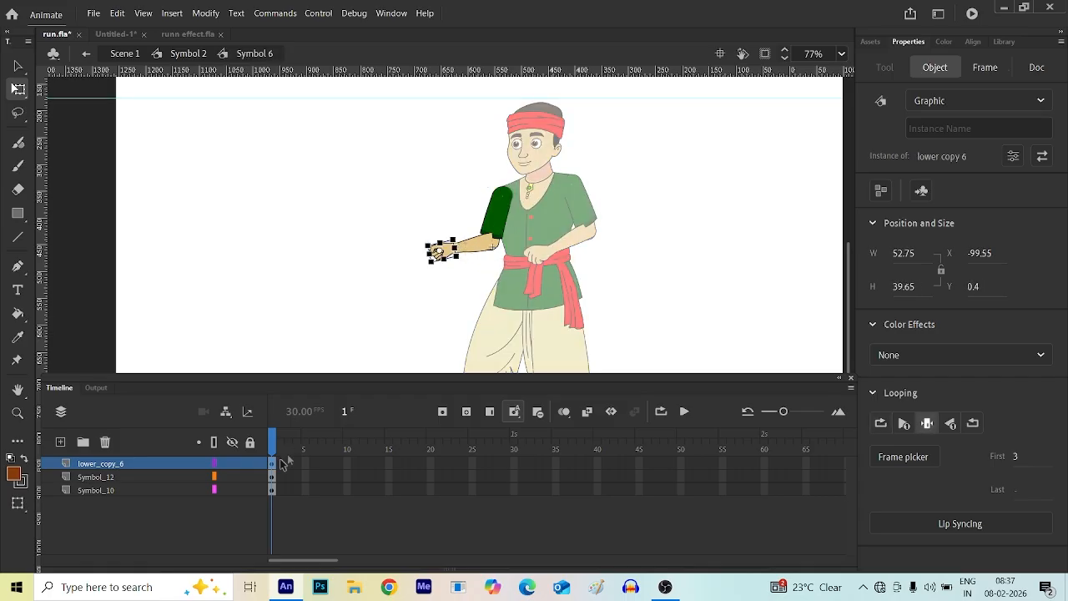
pyautogui.click(86, 53)
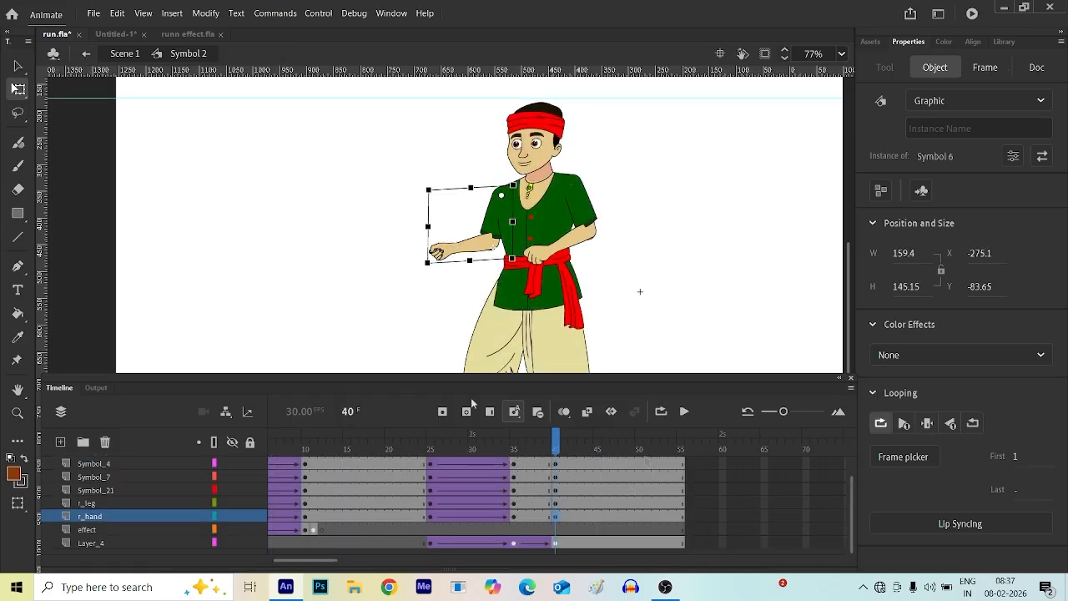
# - Extend all three layers inside arm Symbol 6 to frame 55 and return to the Symbol 2 timeline
pyautogui.doubleClick(465, 252)
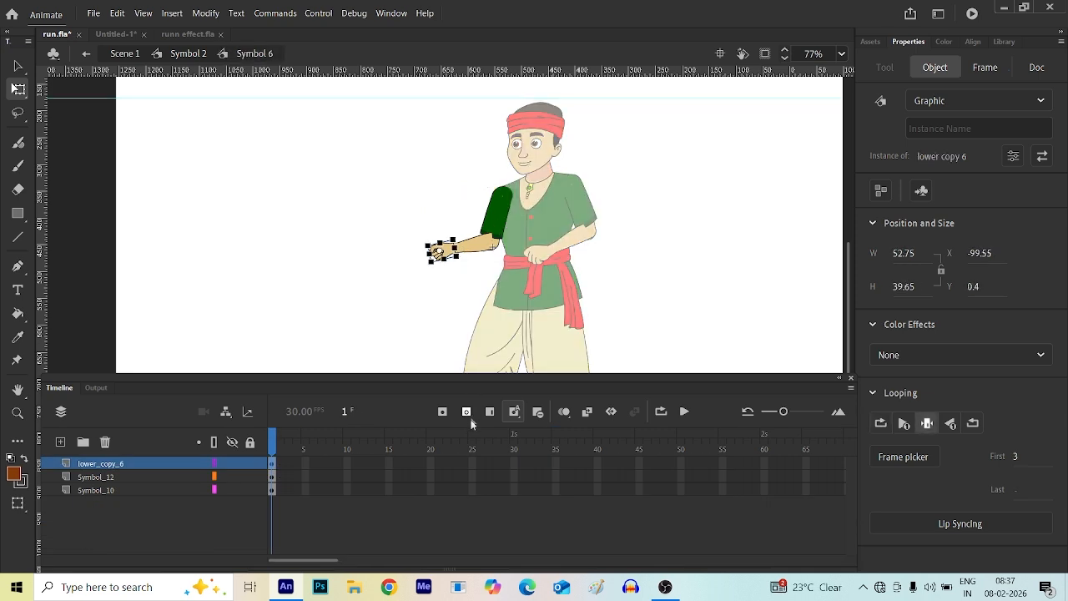
pyautogui.click(723, 463)
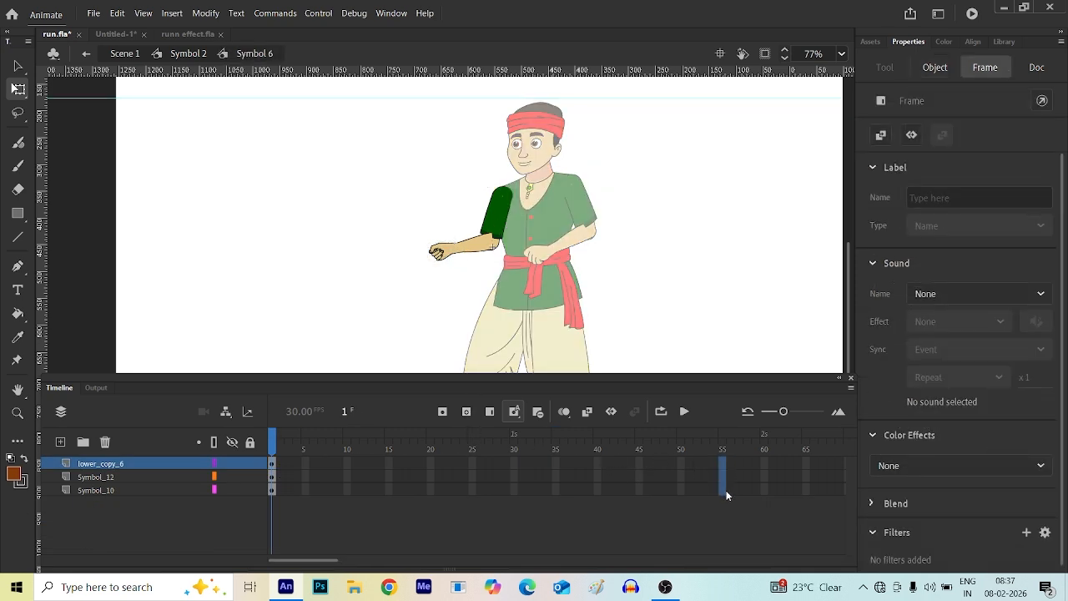
pyautogui.keyDown('shift'); pyautogui.click(723, 490); pyautogui.keyUp('shift')
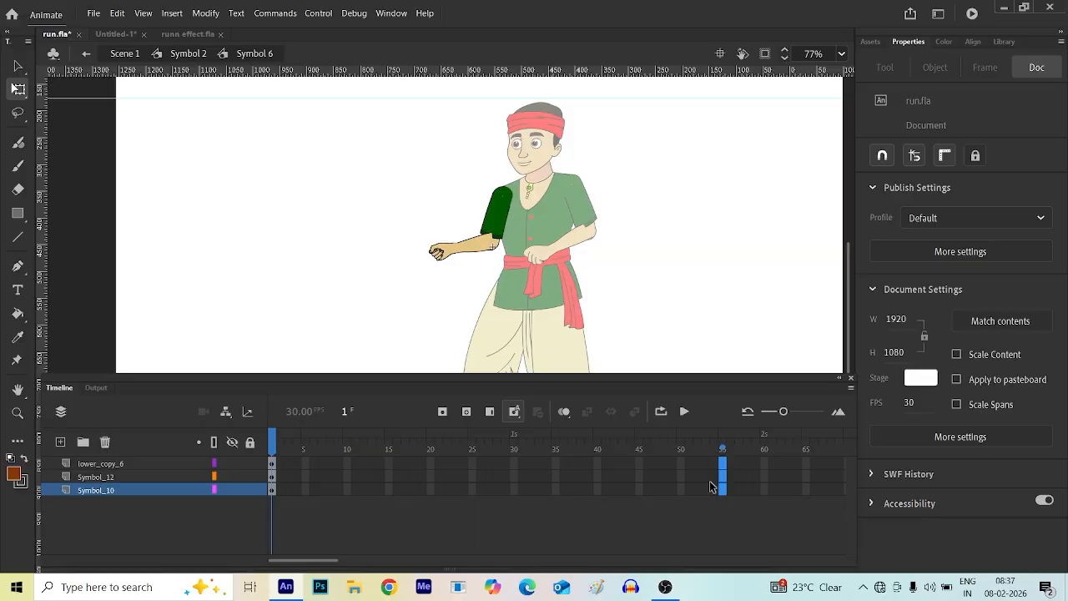
pyautogui.press('F5')
pyautogui.click(86, 53)
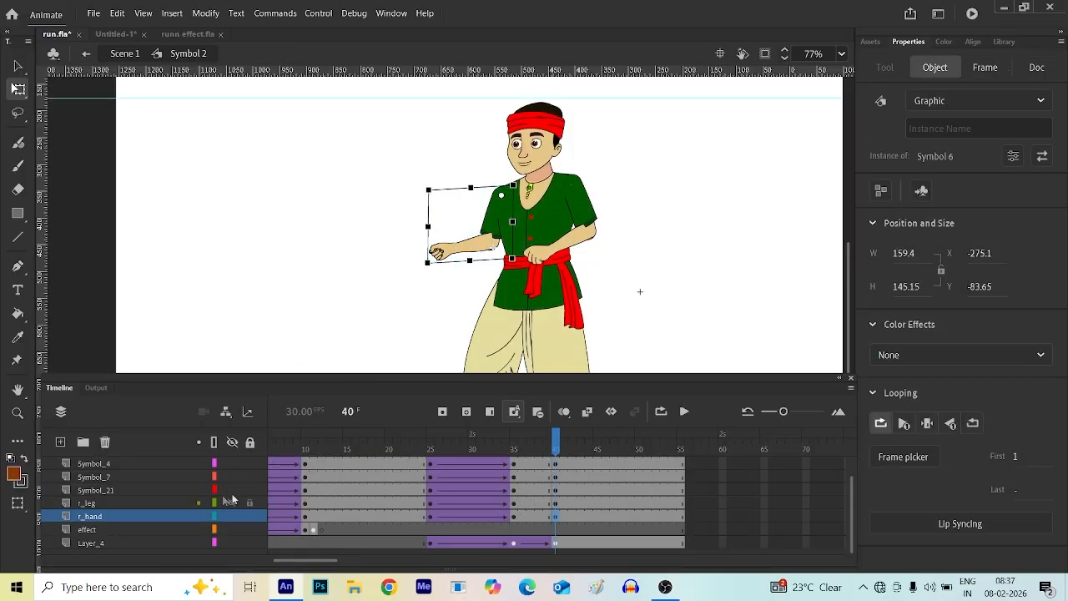
# - Synchronize the symbols on all frames from Symbol_4 down to Layer_4 again and go to frame 40
pyautogui.moveTo(327, 562); pyautogui.dragTo(297, 563)
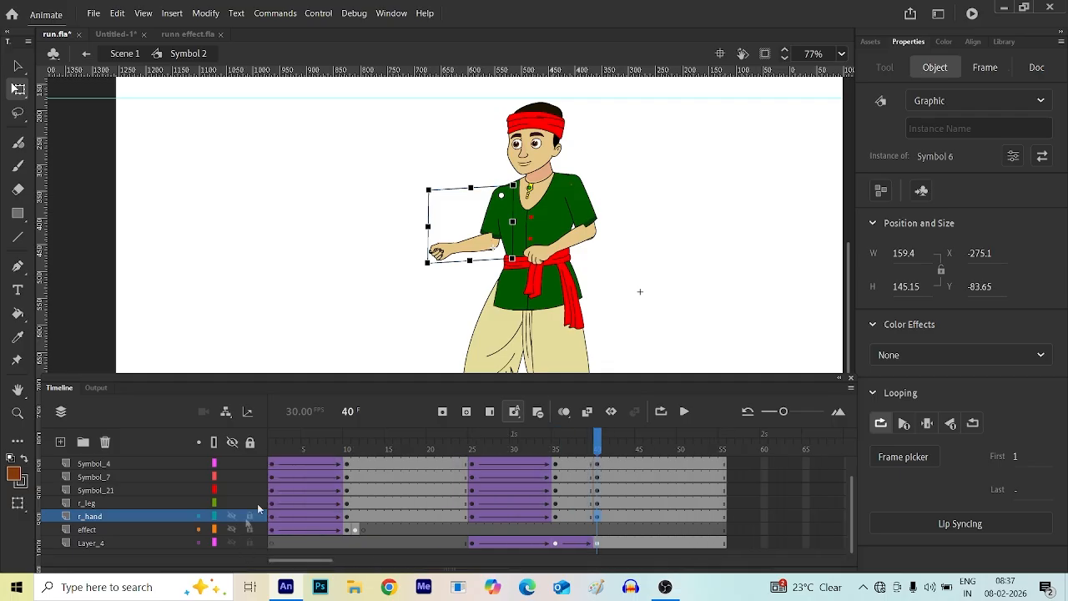
pyautogui.moveTo(273, 467); pyautogui.dragTo(723, 541)
pyautogui.rightClick(570, 492)
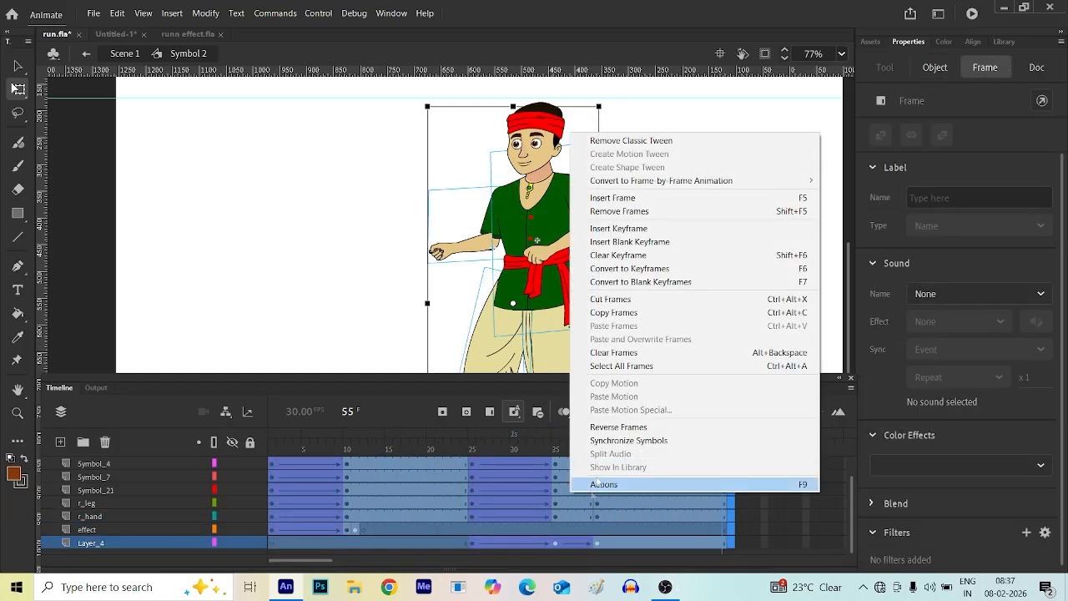
pyautogui.click(604, 442)
pyautogui.click(772, 501)
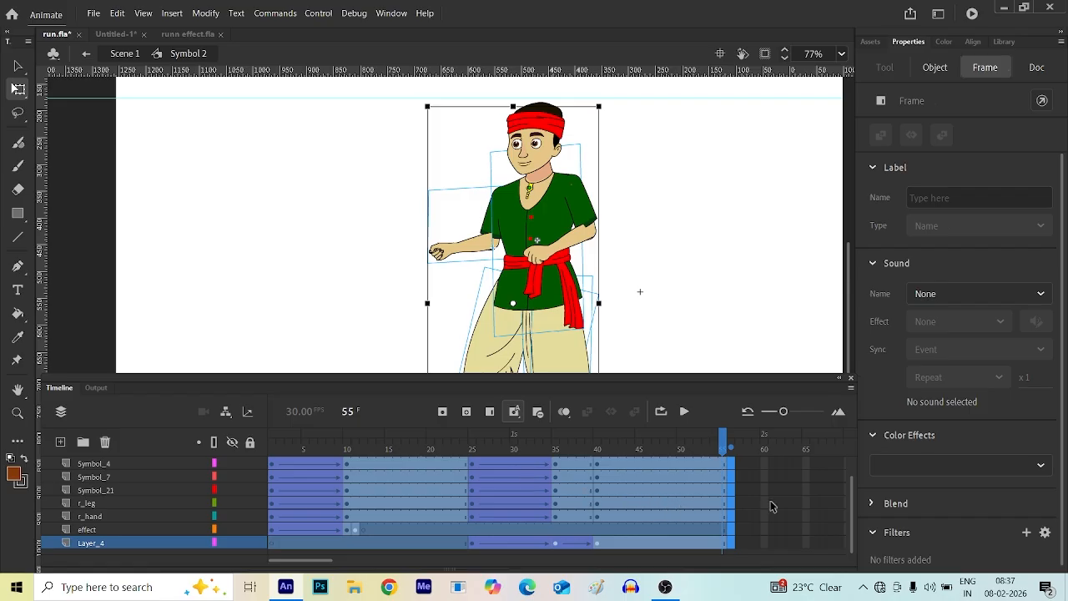
pyautogui.click(598, 464)
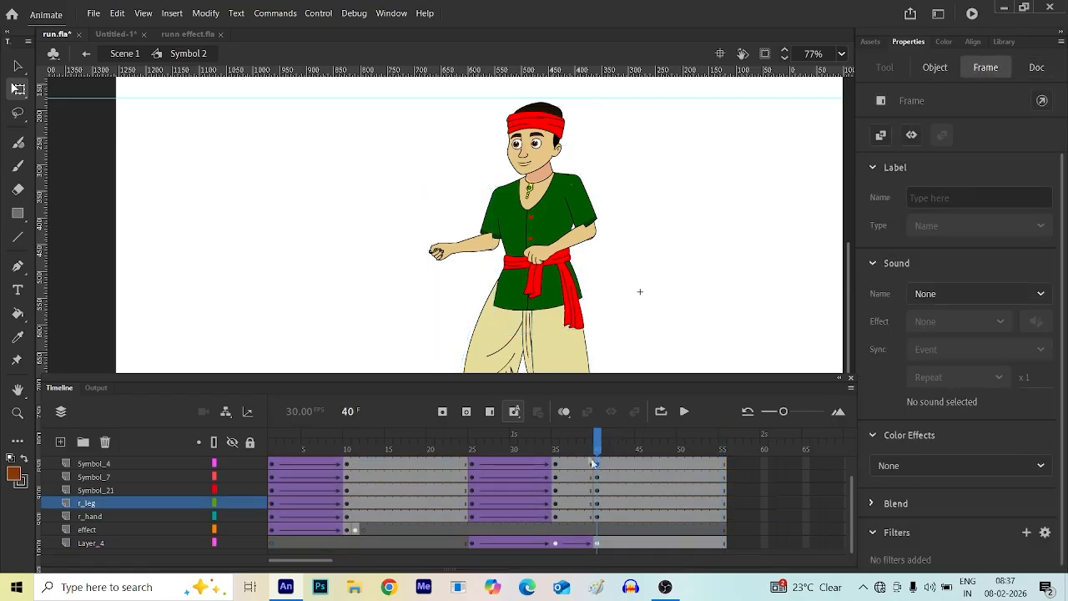
# - Inside arm Symbol 6 at frame 40, move the forearm and hand's pivot to the elbow and rotate them to hang downward
pyautogui.click(459, 253)
pyautogui.doubleClick(459, 252)
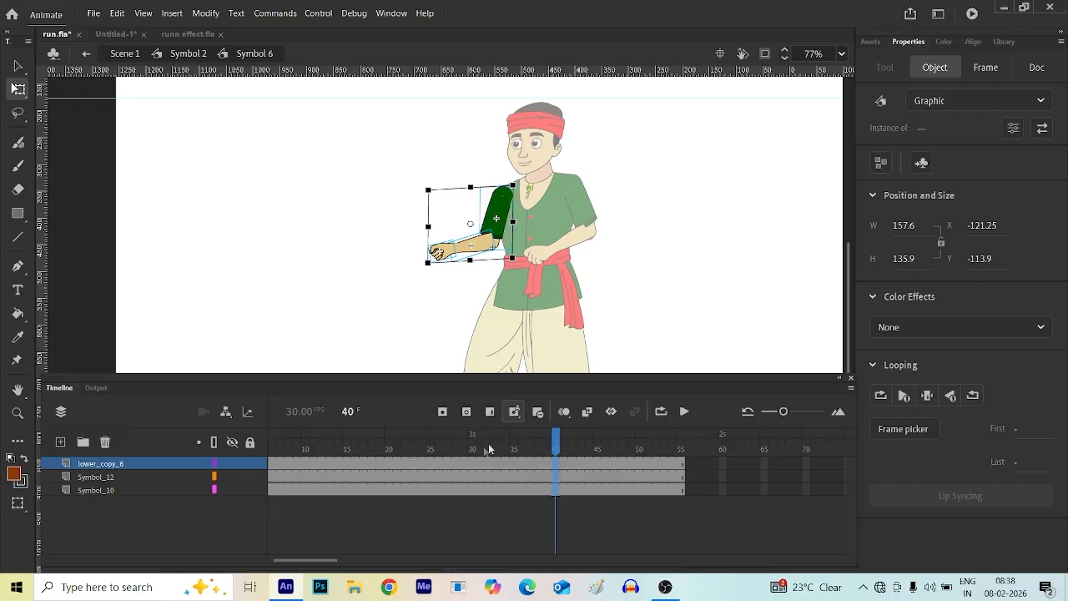
pyautogui.scroll(3, 466, 254)
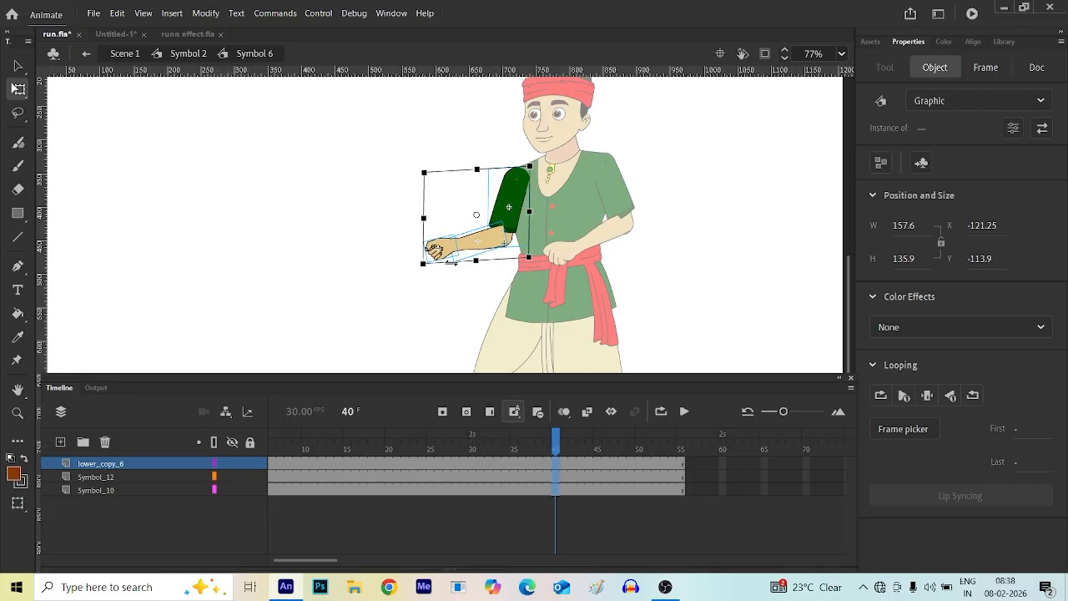
pyautogui.click(479, 252)
pyautogui.click(482, 240)
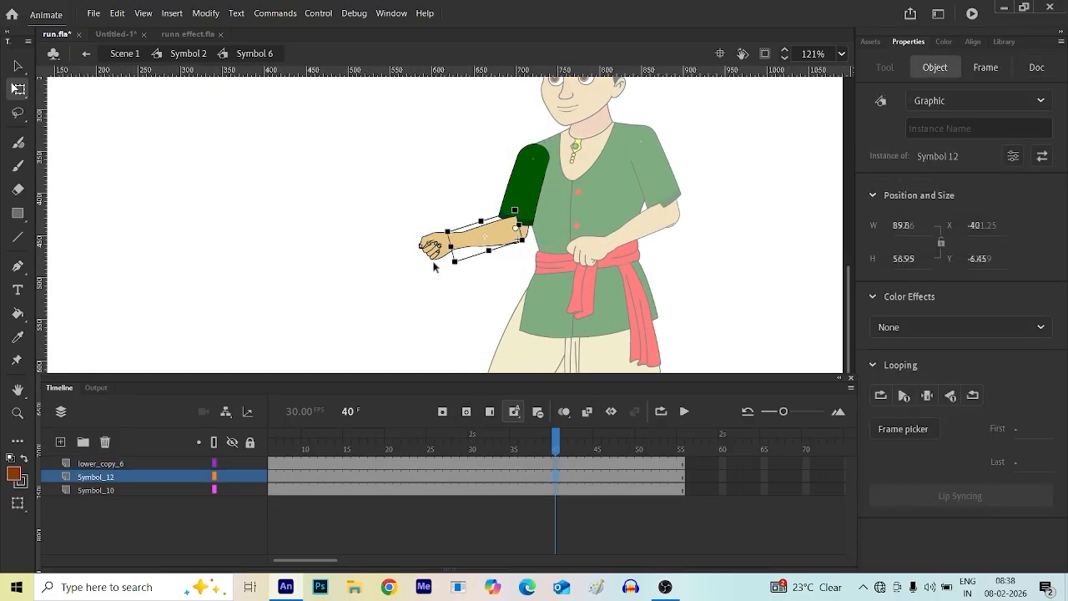
pyautogui.keyDown('shift'); pyautogui.click(436, 249); pyautogui.keyUp('shift')
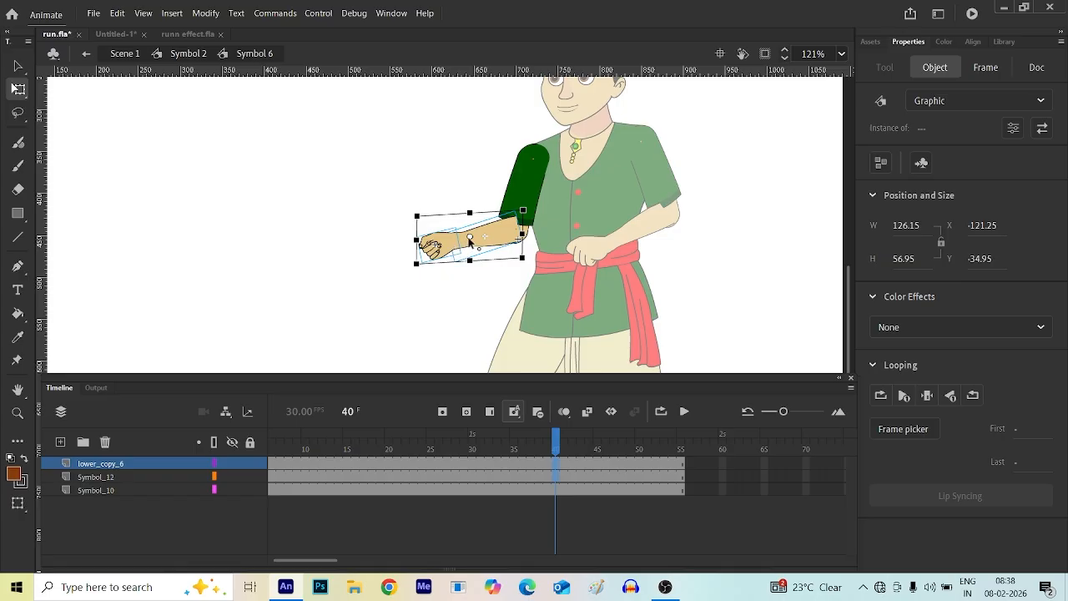
pyautogui.moveTo(471, 241); pyautogui.dragTo(515, 228)
pyautogui.moveTo(419, 276); pyautogui.dragTo(505, 354)
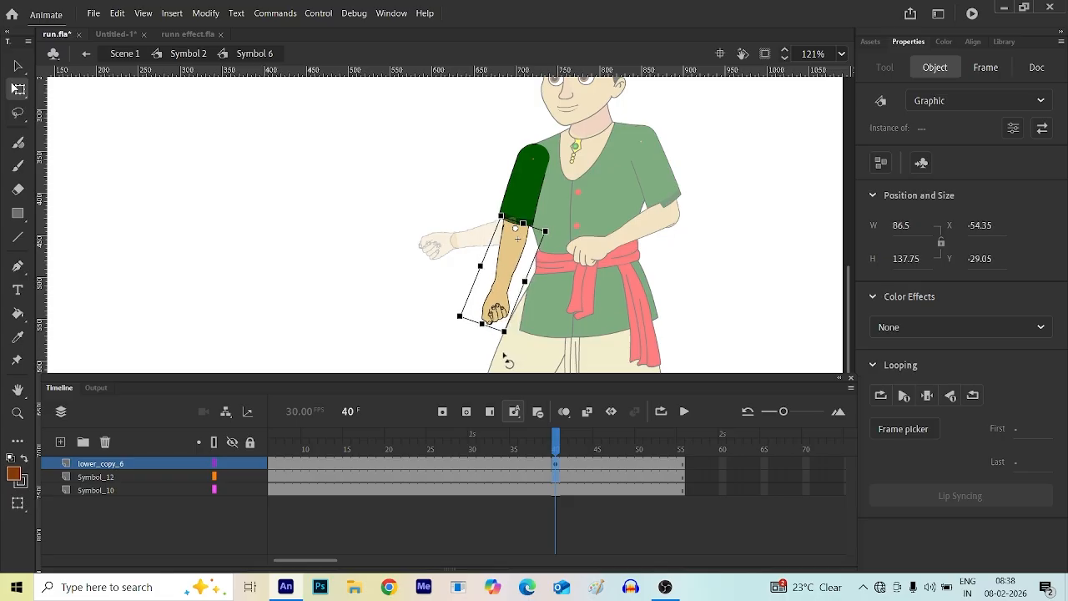
pyautogui.click(552, 477)
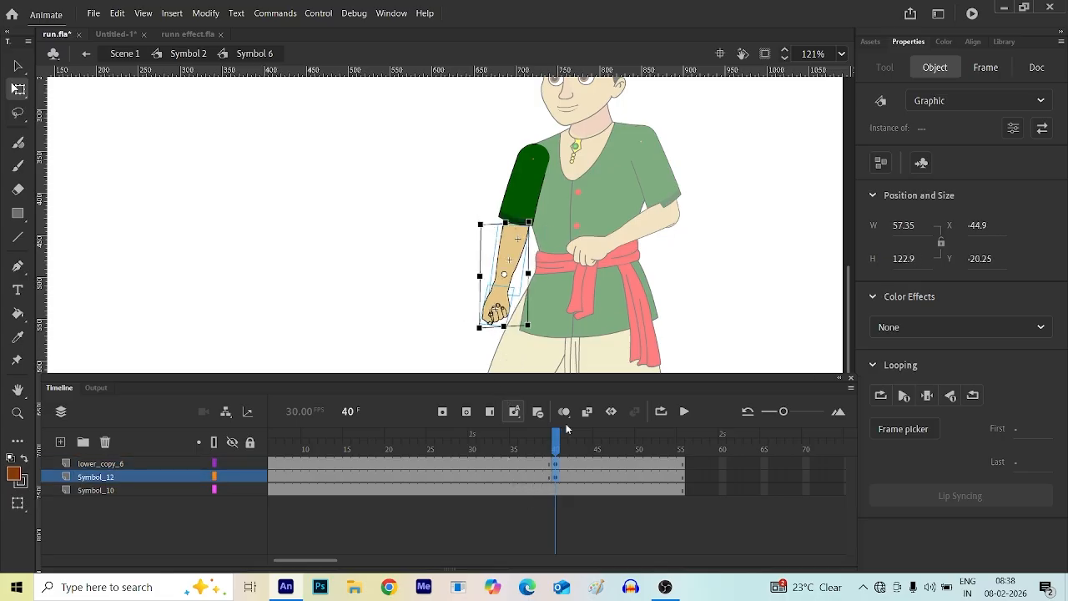
pyautogui.click(328, 272)
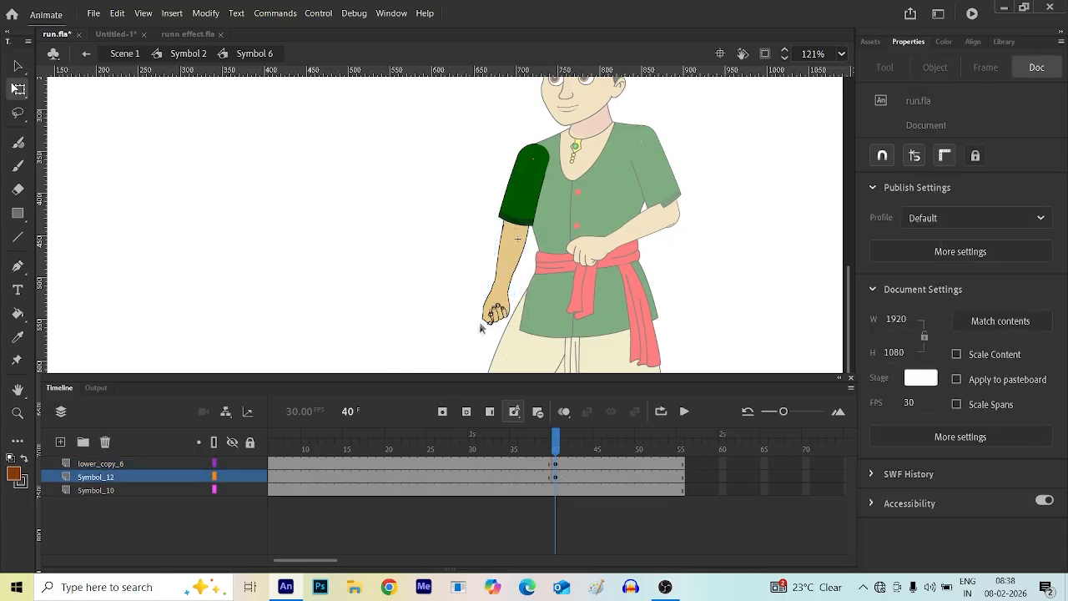
# - Set the hand's first looping frame to 1 for an open hand and return to the Symbol 2 timeline
pyautogui.click(496, 322)
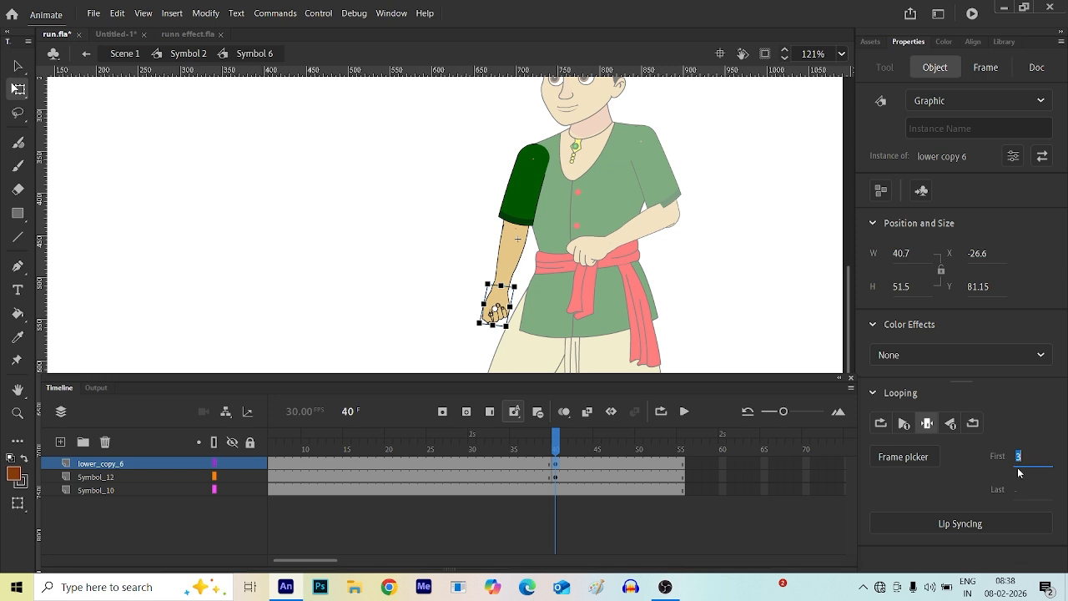
pyautogui.write('1')
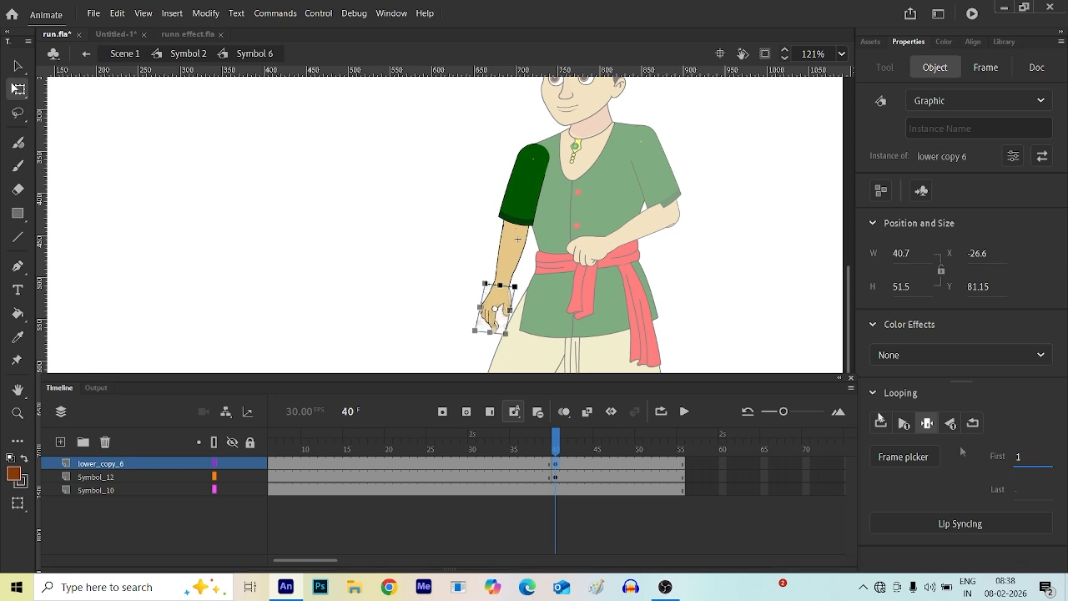
pyautogui.click(86, 54)
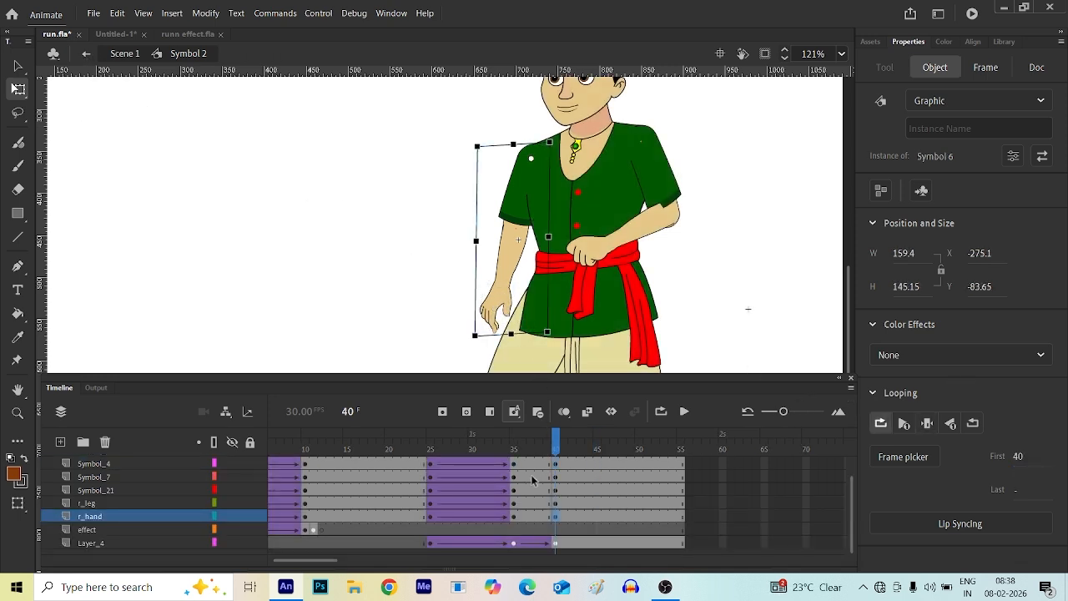
# - At frame 35, nudge the forearm and hand inside Symbol 6 slightly down at the elbow and return to Symbol 2
pyautogui.moveTo(558, 441); pyautogui.dragTo(518, 451)
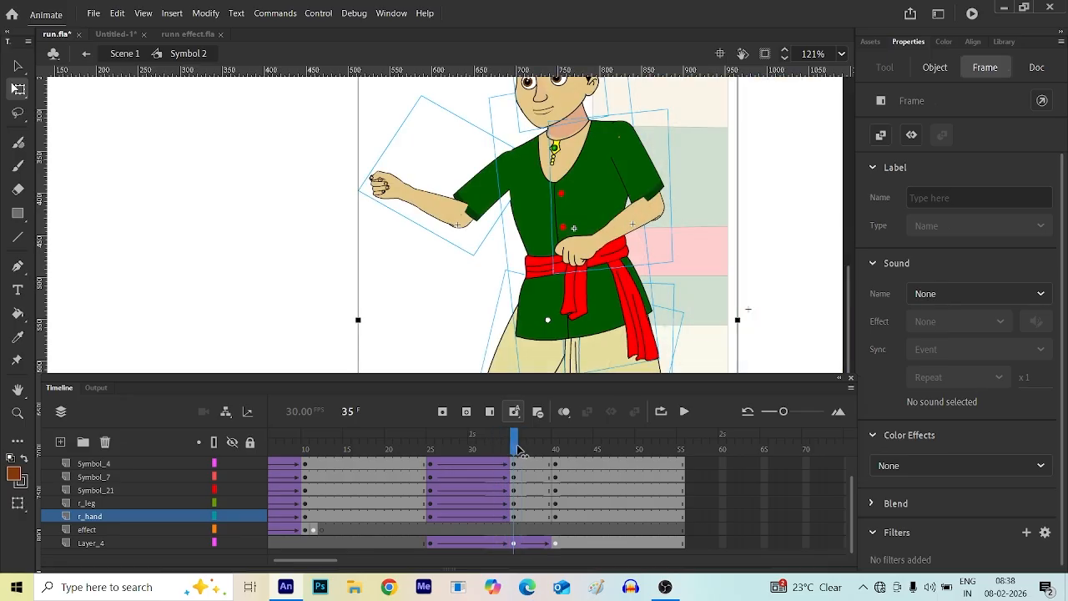
pyautogui.moveTo(517, 451); pyautogui.dragTo(557, 458)
pyautogui.click(513, 453)
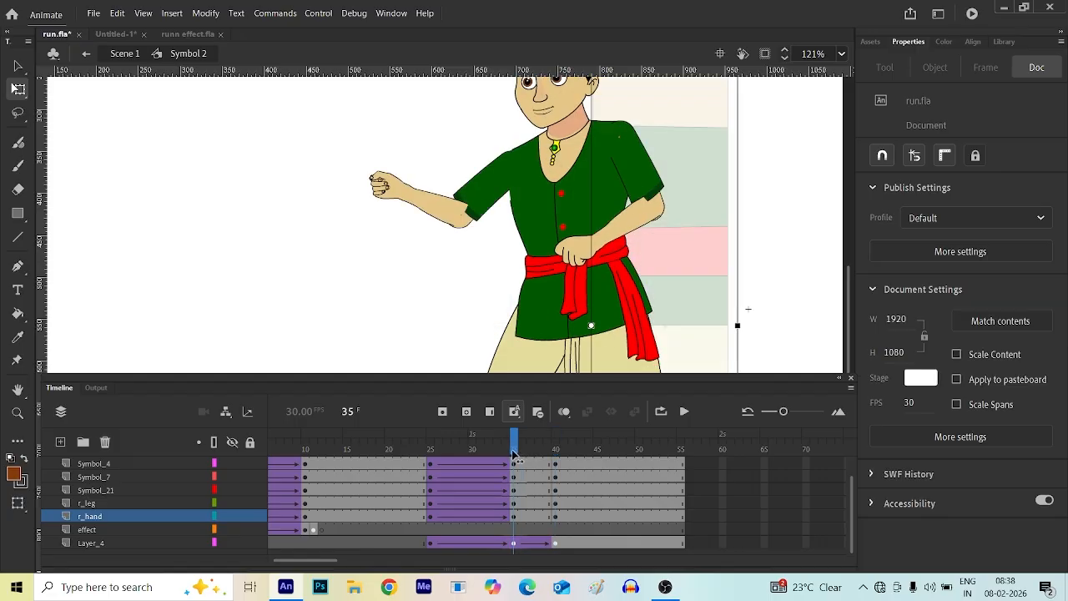
pyautogui.scroll(4, 468, 234)
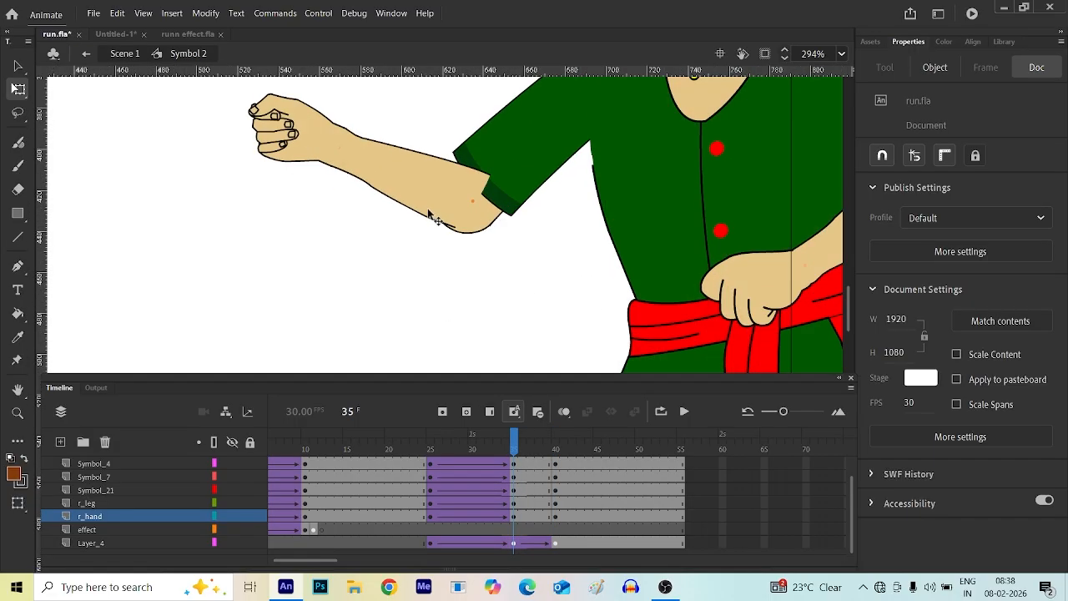
pyautogui.click(424, 202)
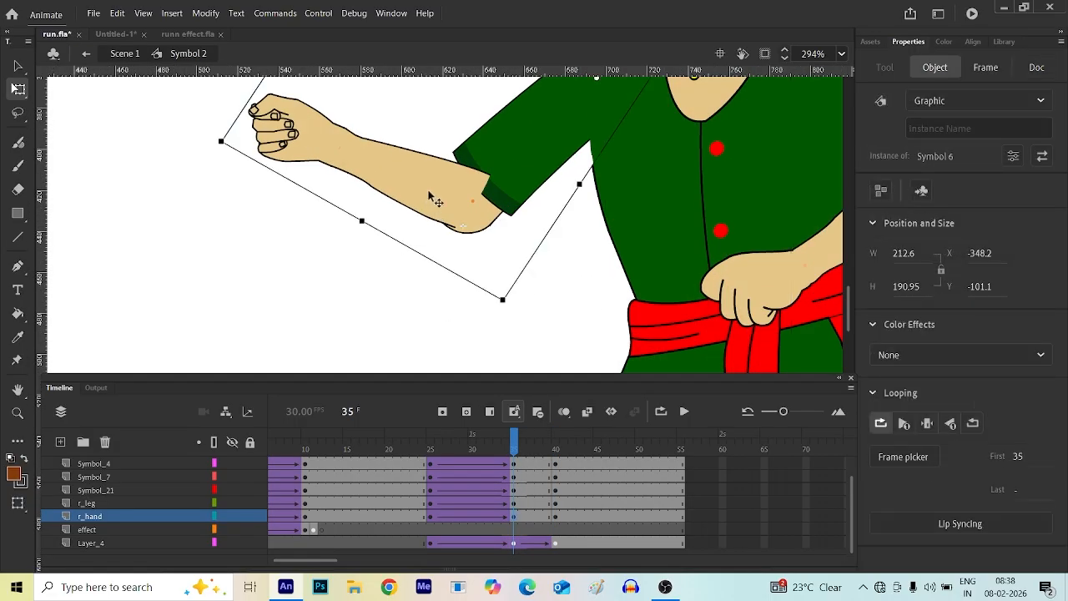
pyautogui.doubleClick(430, 198)
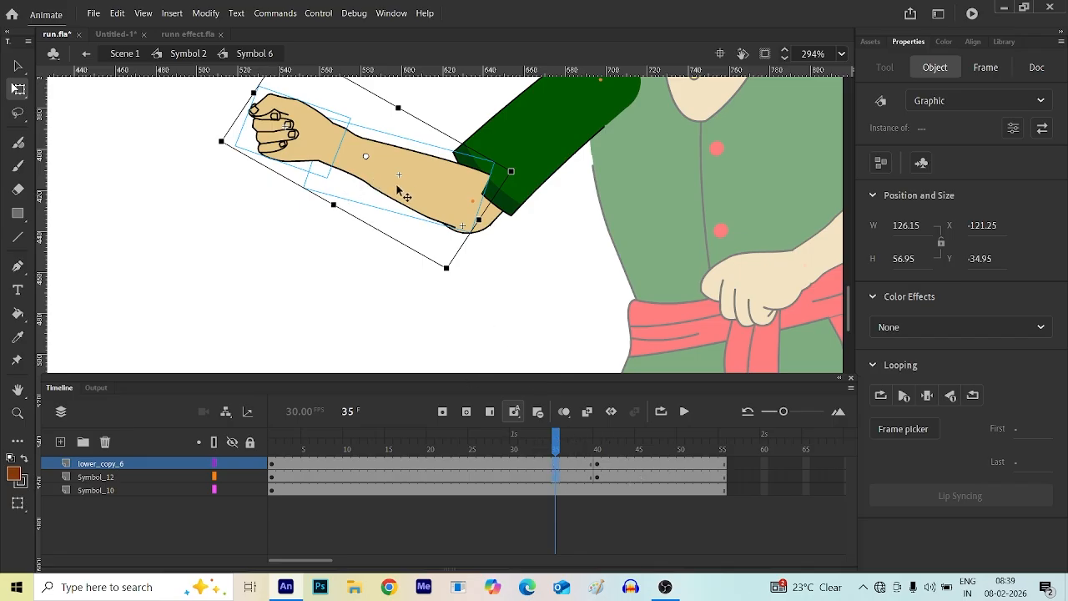
pyautogui.press('Down')
pyautogui.press('Down')
pyautogui.press('Down')
pyautogui.press('Down')
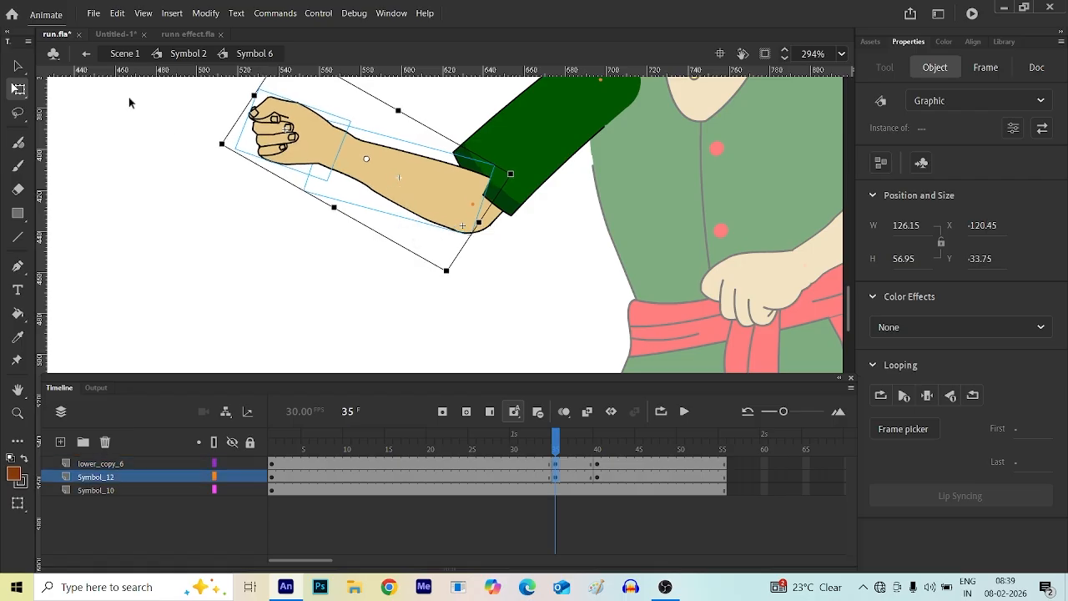
pyautogui.click(86, 55)
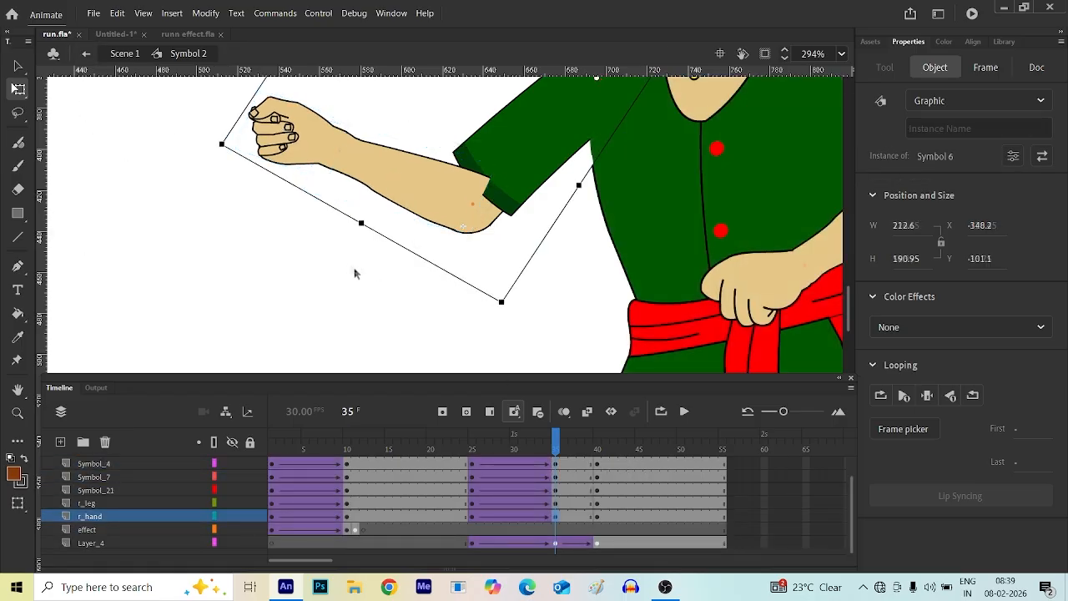
# - At frame 40, rotate the other arm, Symbol 13, about its shoulder until the upper arm hangs straight down
pyautogui.scroll(-5, 382, 248)
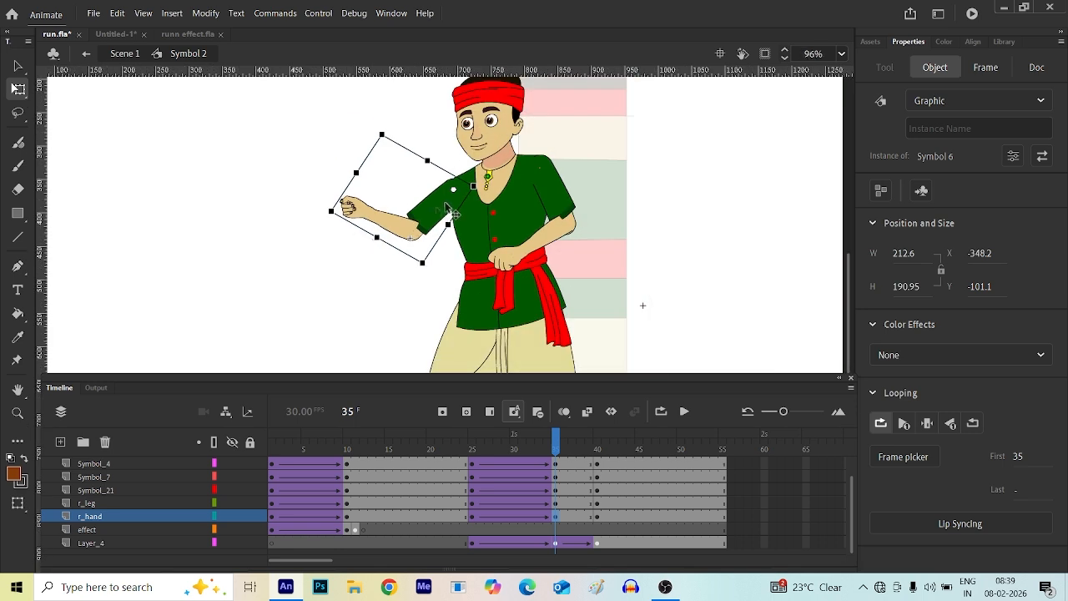
pyautogui.moveTo(557, 440); pyautogui.dragTo(596, 440)
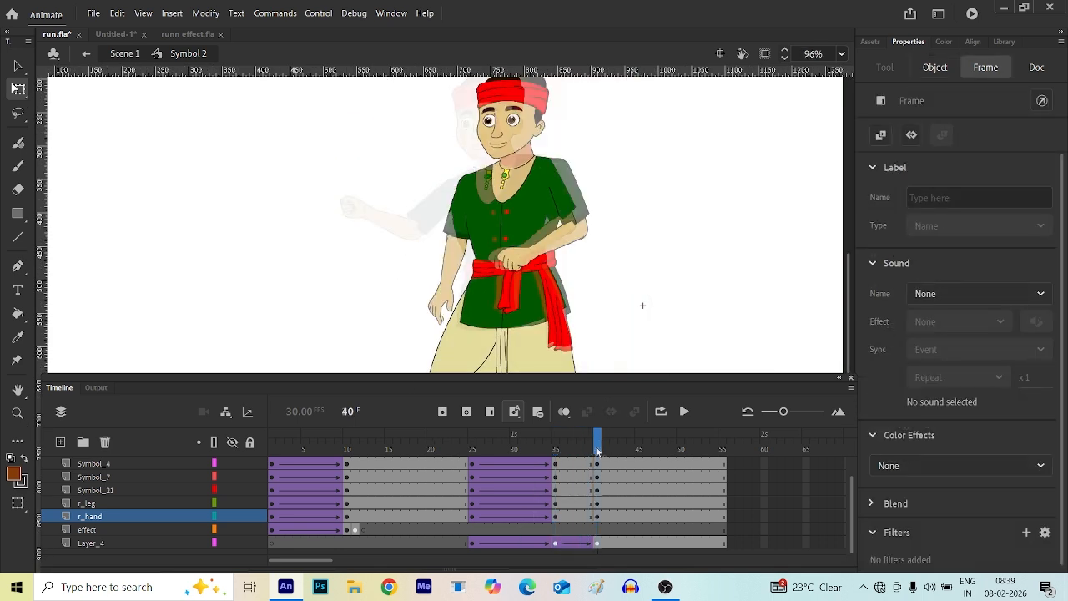
pyautogui.click(574, 223)
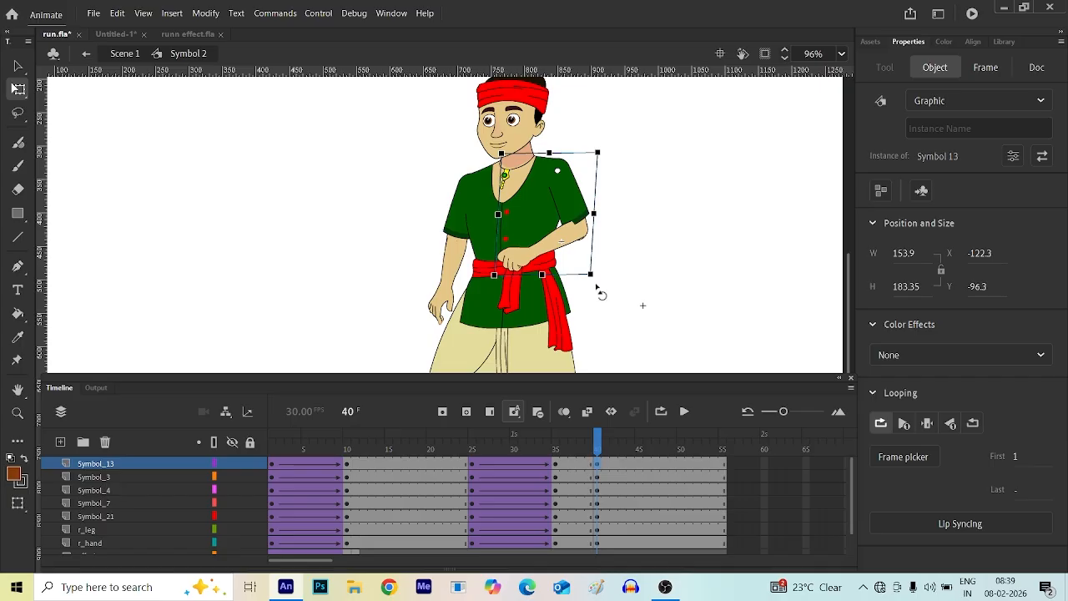
pyautogui.moveTo(599, 290); pyautogui.dragTo(553, 302)
# - Extend all three layers inside arm Symbol 13 to frame 55 and return to the Symbol 2 timeline
pyautogui.doubleClick(498, 242)
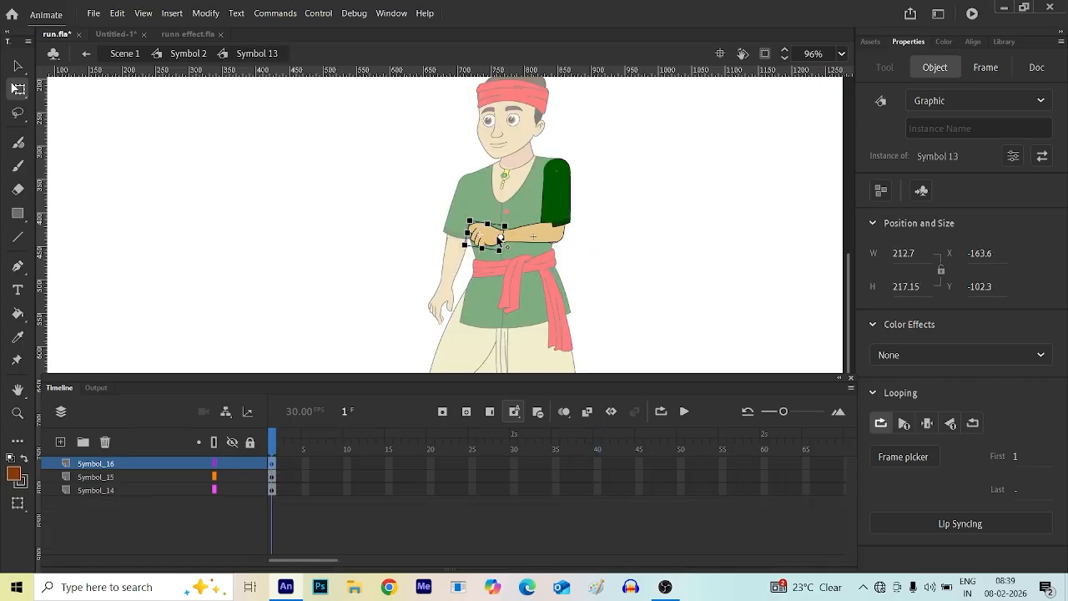
pyautogui.click(723, 464)
pyautogui.keyDown('shift'); pyautogui.click(722, 490); pyautogui.keyUp('shift')
pyautogui.press('F5')
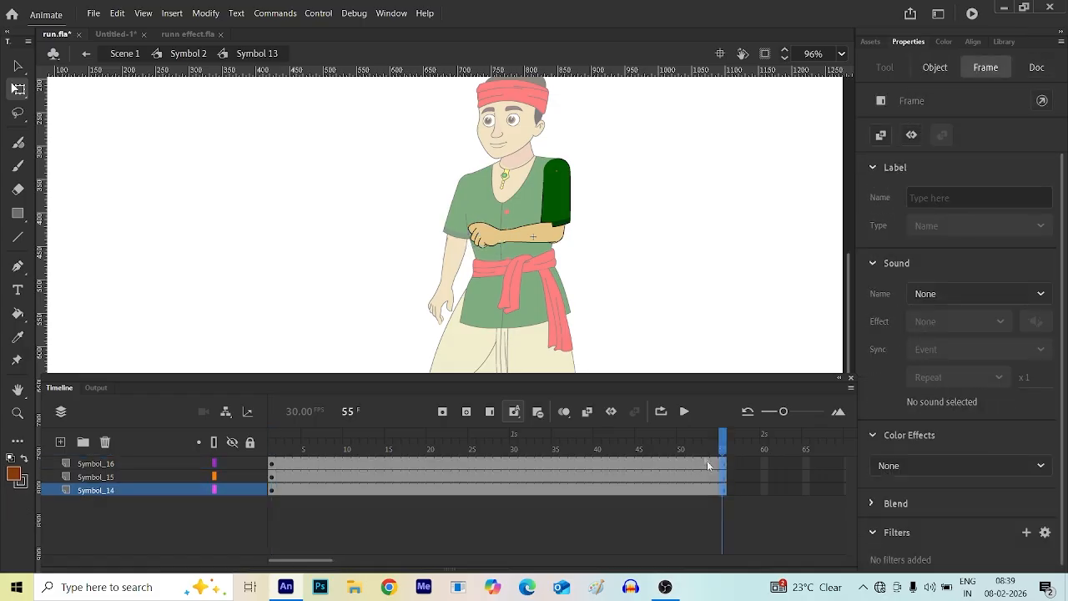
pyautogui.click(86, 53)
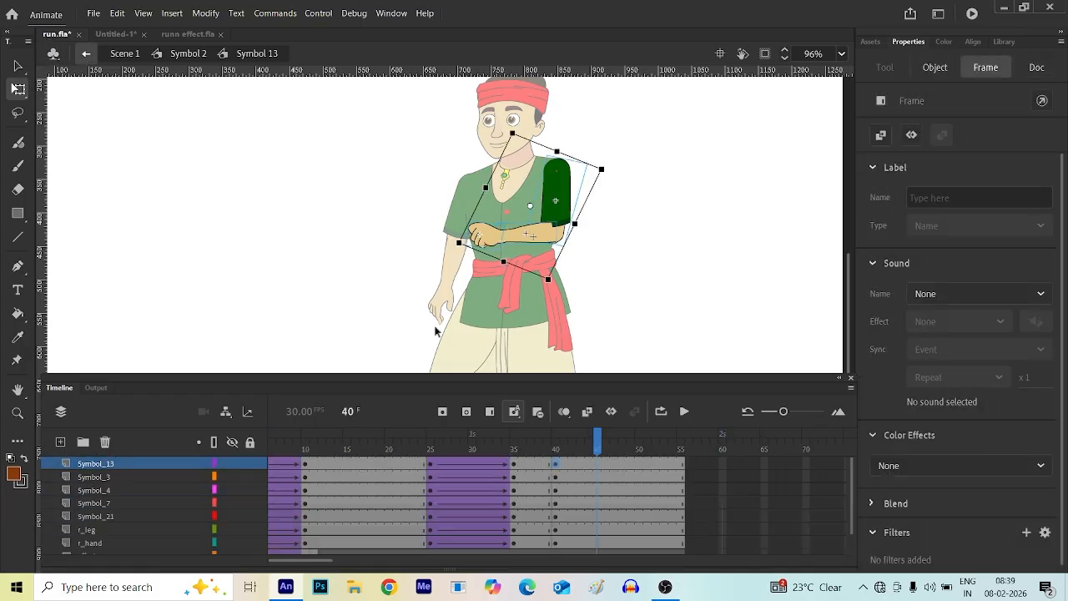
pyautogui.doubleClick(513, 238)
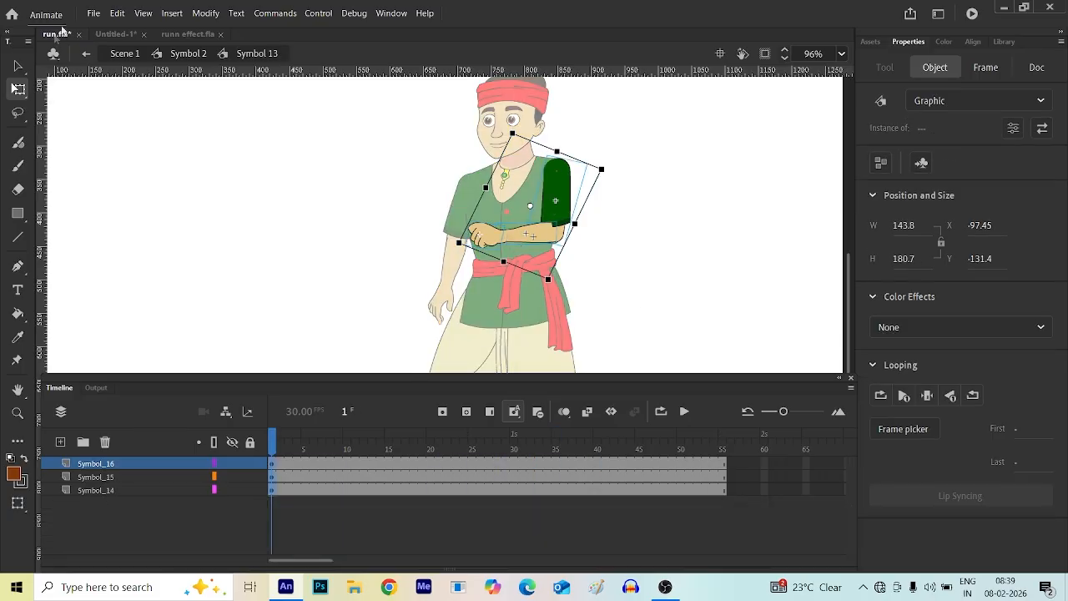
pyautogui.click(86, 52)
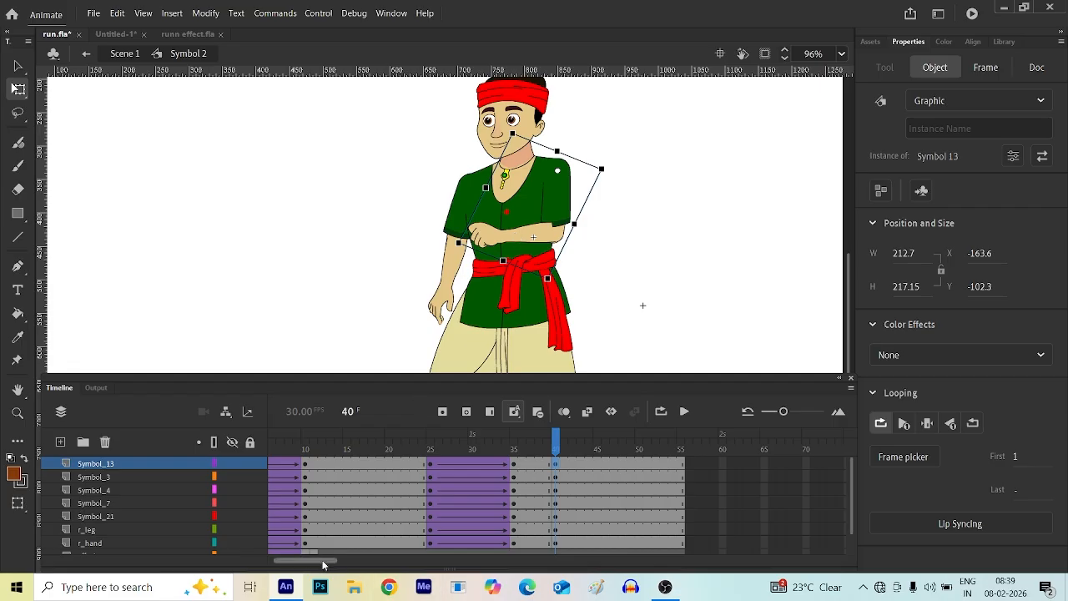
# - Synchronize the symbols on frames 1 to 55 across the layers from Symbol_13 down to Layer_4, and go to frame 40
pyautogui.moveTo(324, 565); pyautogui.dragTo(317, 565)
pyautogui.moveTo(272, 464); pyautogui.dragTo(730, 545)
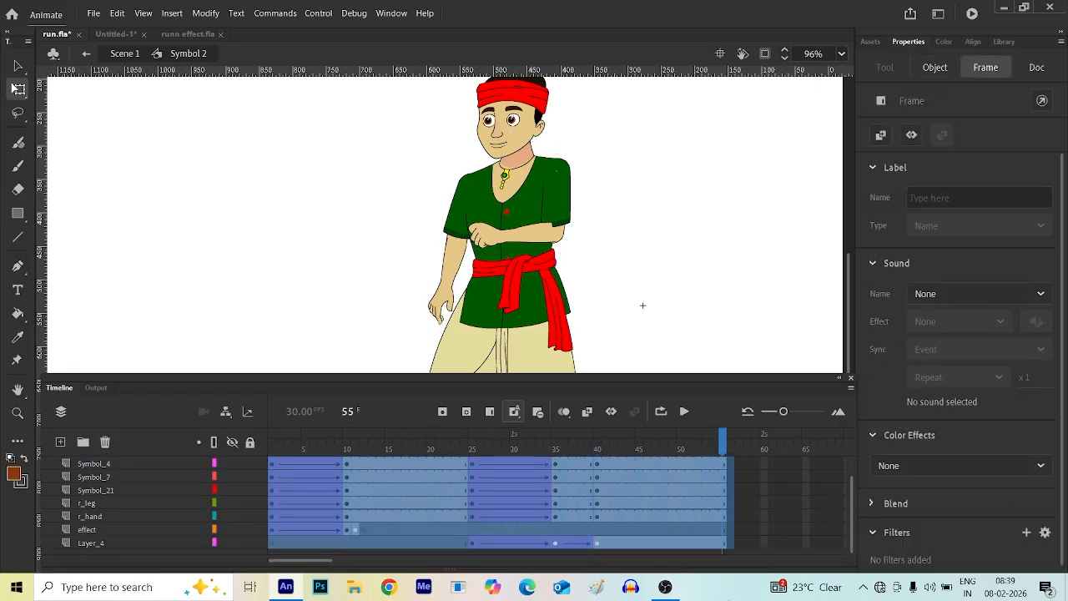
pyautogui.rightClick(608, 492)
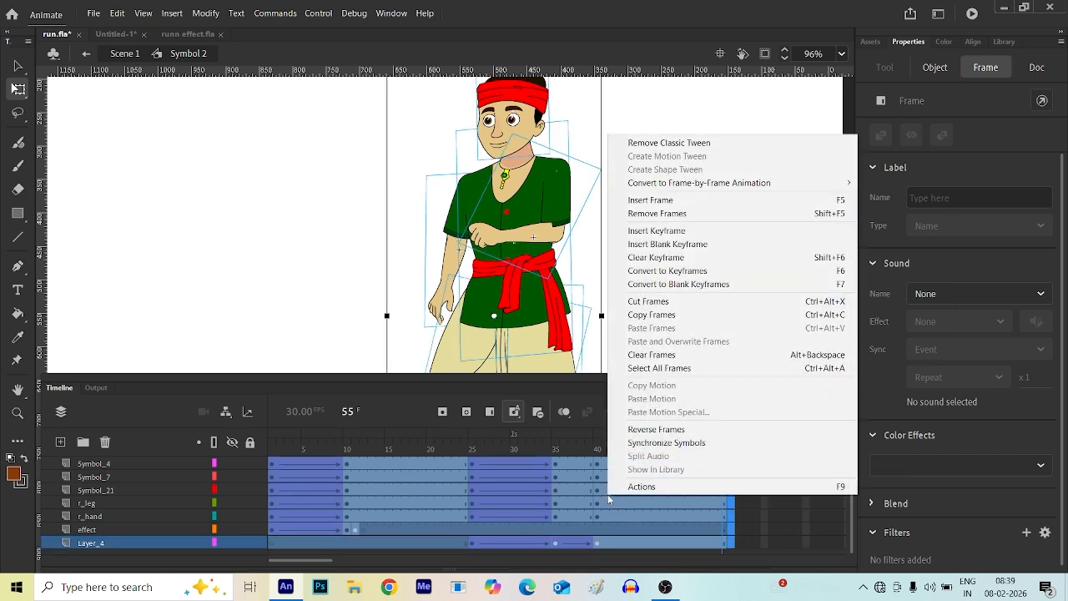
pyautogui.click(666, 442)
pyautogui.click(608, 270)
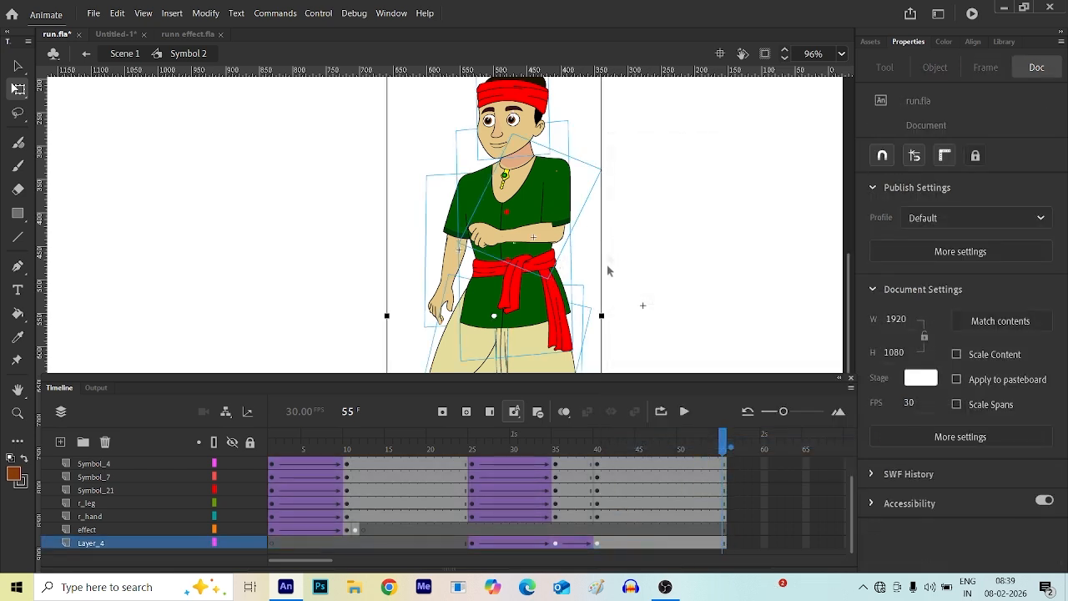
pyautogui.click(596, 492)
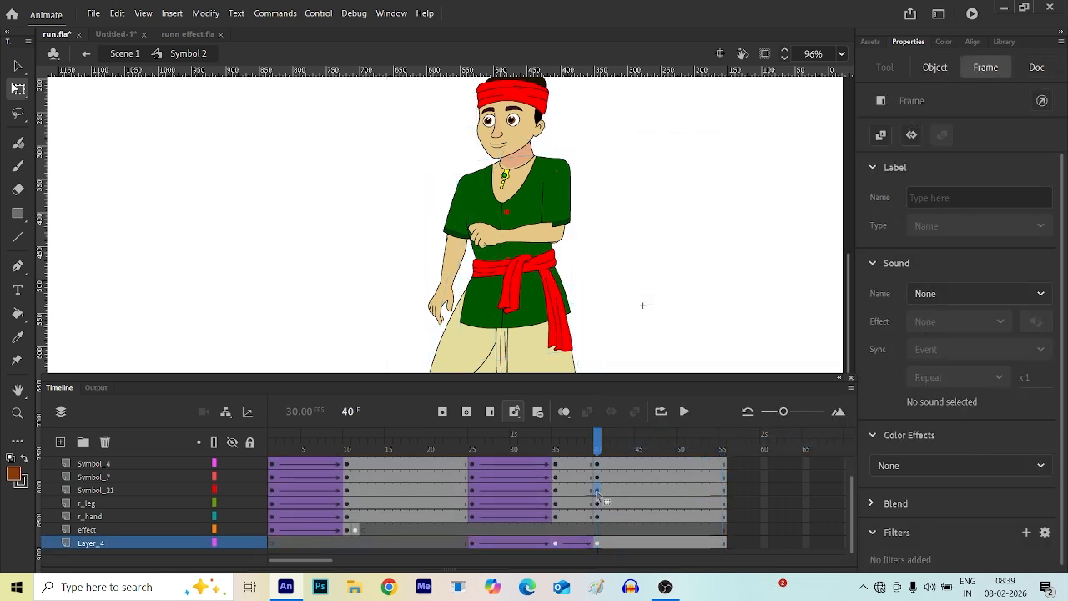
# - Inside arm Symbol 13 at frame 40, move the forearm and hand's pivot to the elbow and rotate them to hang downward
pyautogui.click(524, 239)
pyautogui.doubleClick(526, 241)
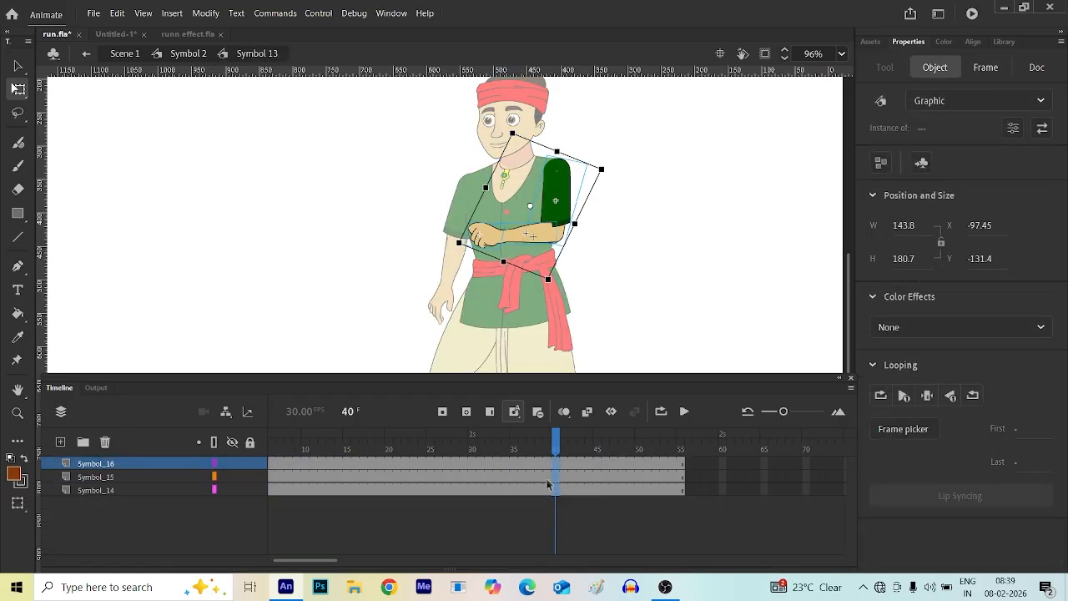
pyautogui.scroll(3, 572, 288)
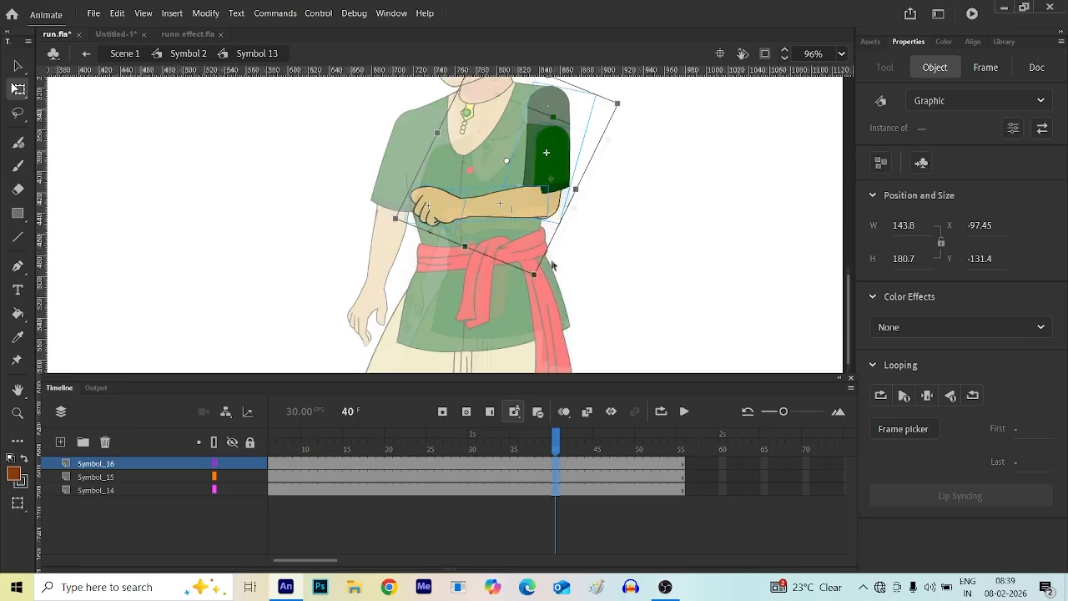
pyautogui.click(519, 222)
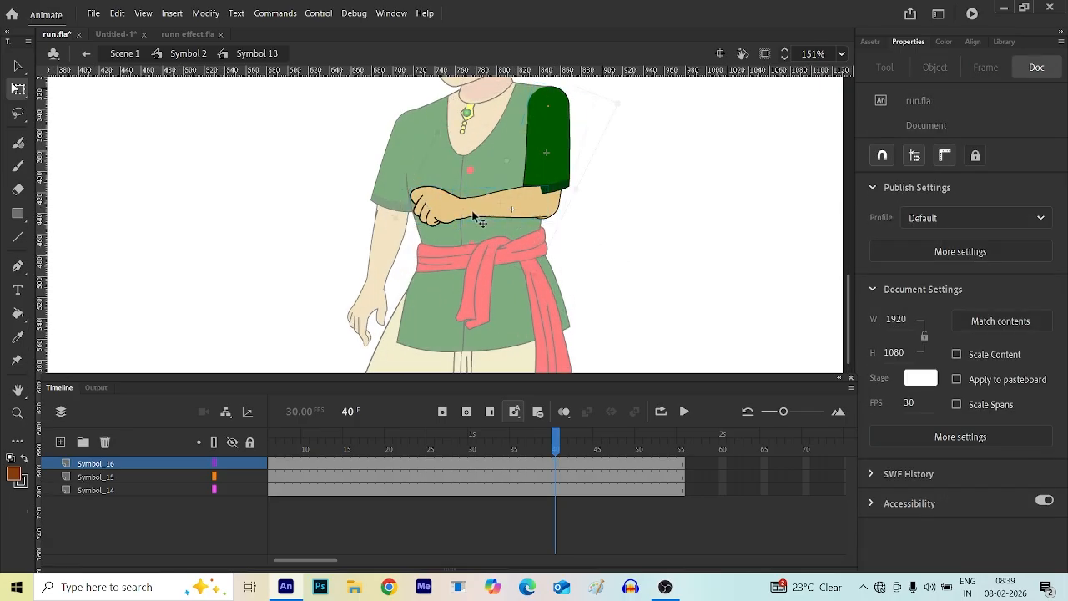
pyautogui.click(490, 206)
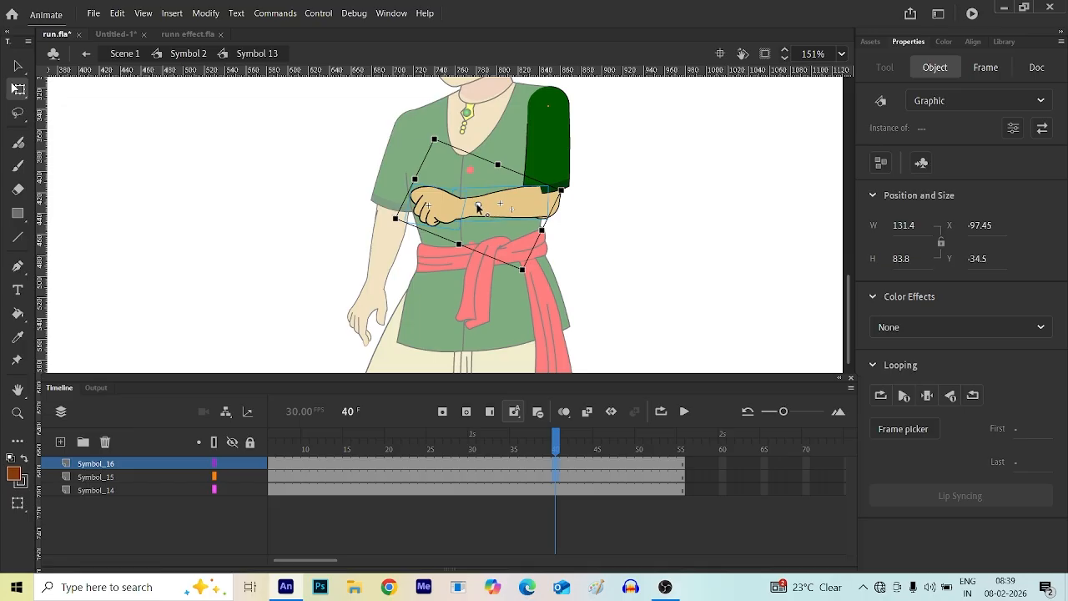
pyautogui.moveTo(484, 203); pyautogui.dragTo(529, 202)
pyautogui.moveTo(402, 239); pyautogui.dragTo(562, 406)
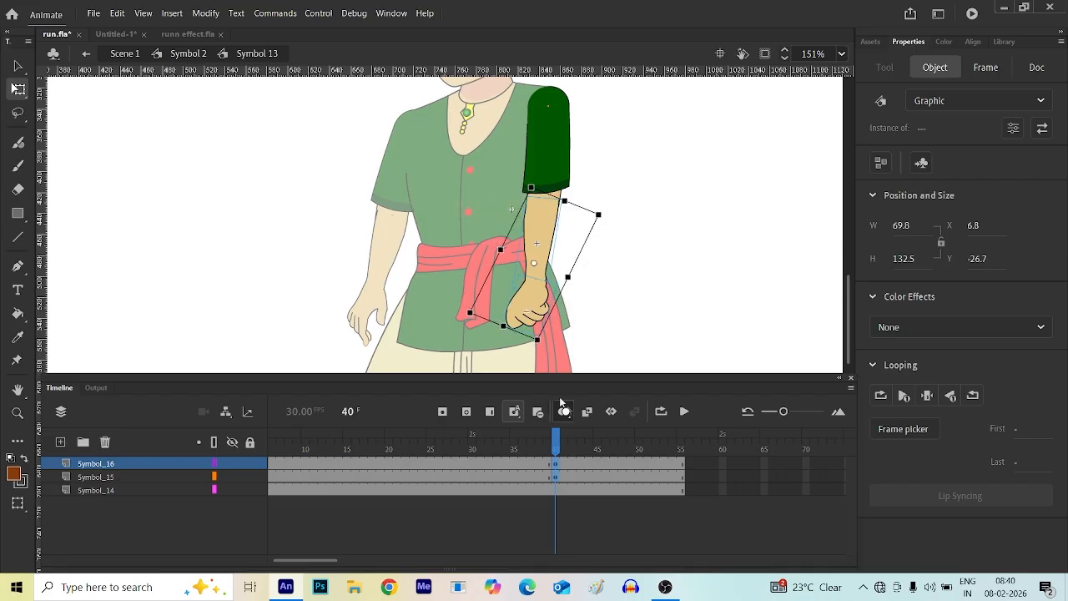
pyautogui.click(653, 304)
# - Set the first frame of hand Symbol 16 to 1 at frame 40 and return to the Symbol 2 timeline
pyautogui.click(527, 304)
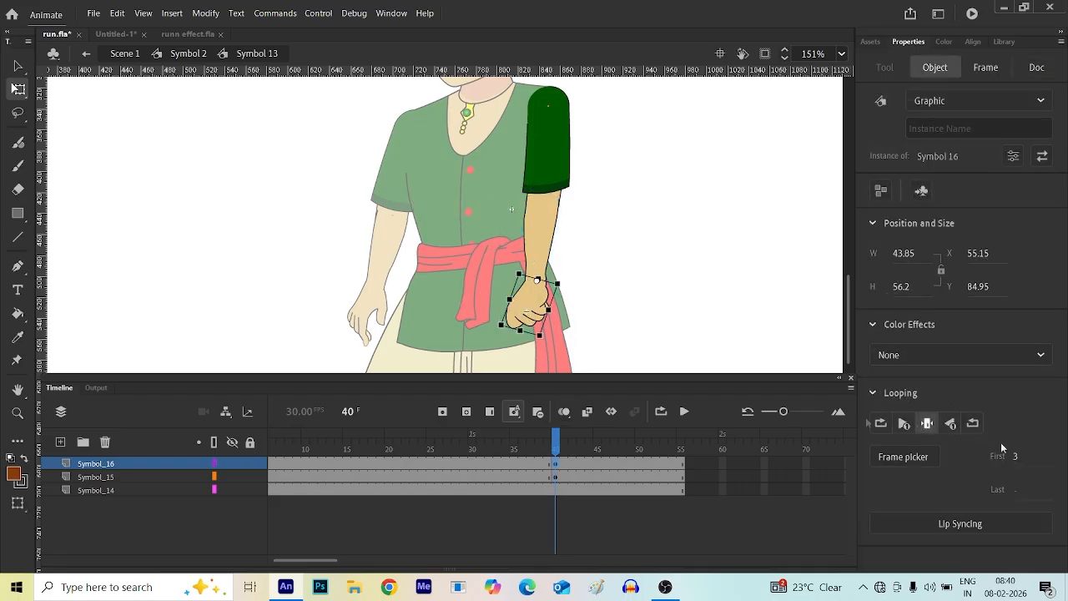
pyautogui.click(1016, 456)
pyautogui.write('1')
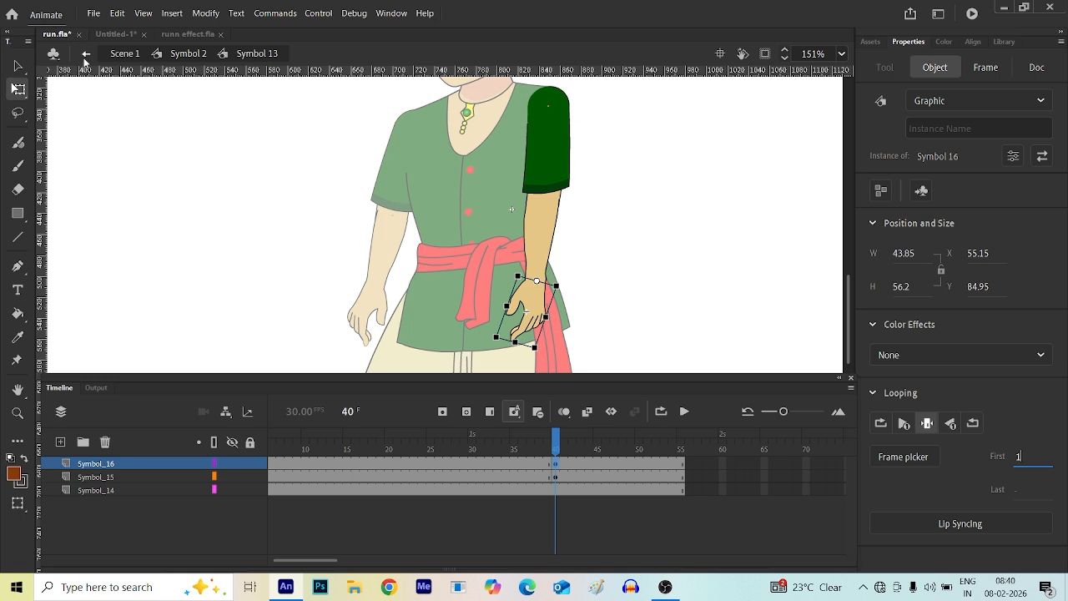
pyautogui.click(85, 55)
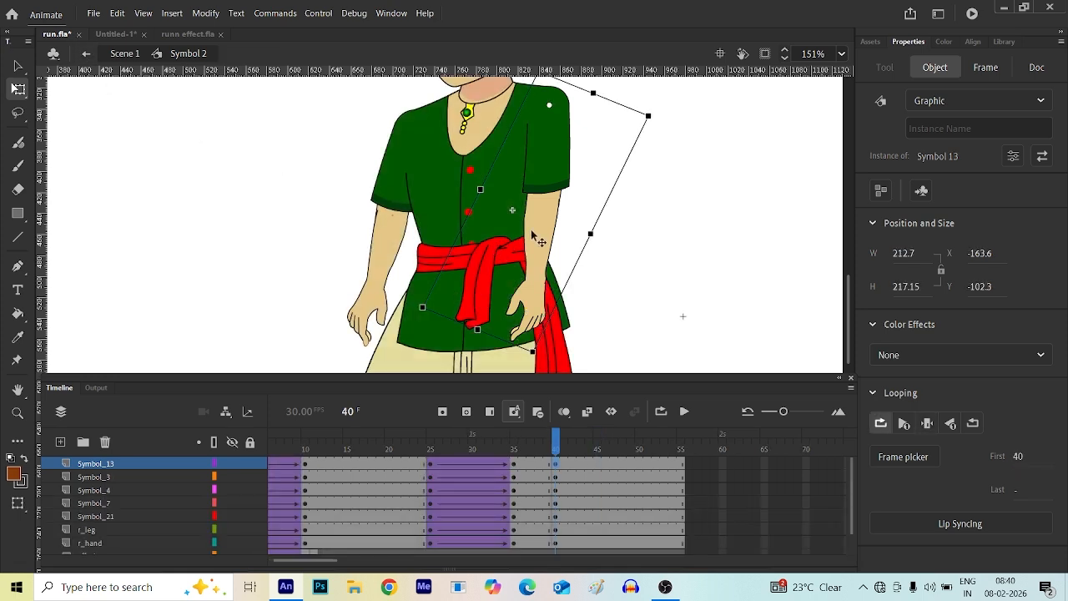
# - At frame 40, rotate the r_leg layer's leg, Symbol 8, about the hip until its thigh hangs beside the other leg
pyautogui.scroll(-2, 531, 229)
pyautogui.scroll(-1, 531, 229)
pyautogui.scroll(5, 513, 208)
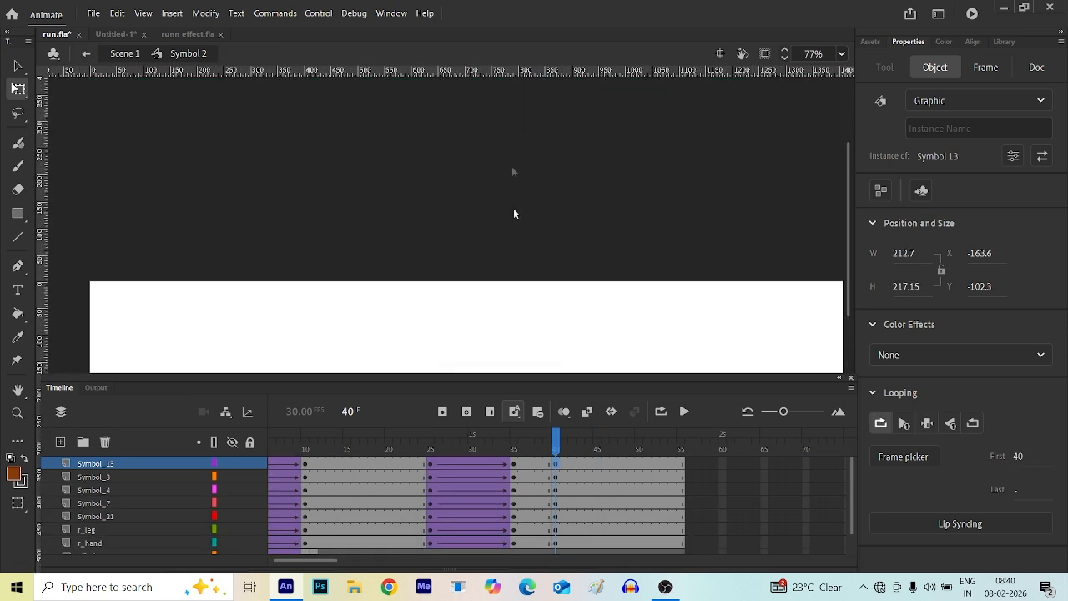
pyautogui.scroll(-5, 524, 182)
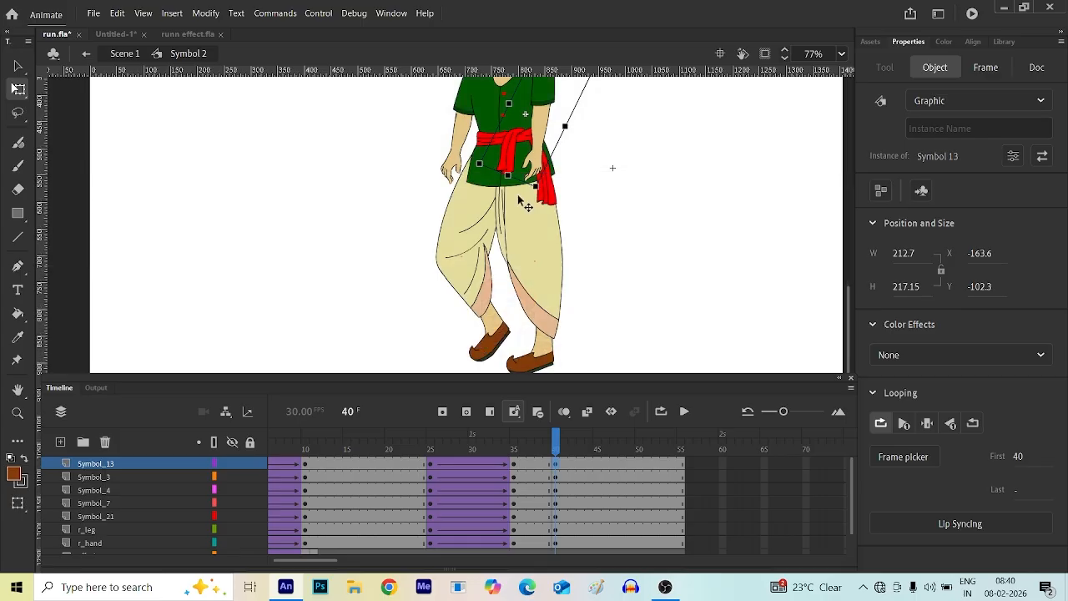
pyautogui.scroll(-2, 528, 205)
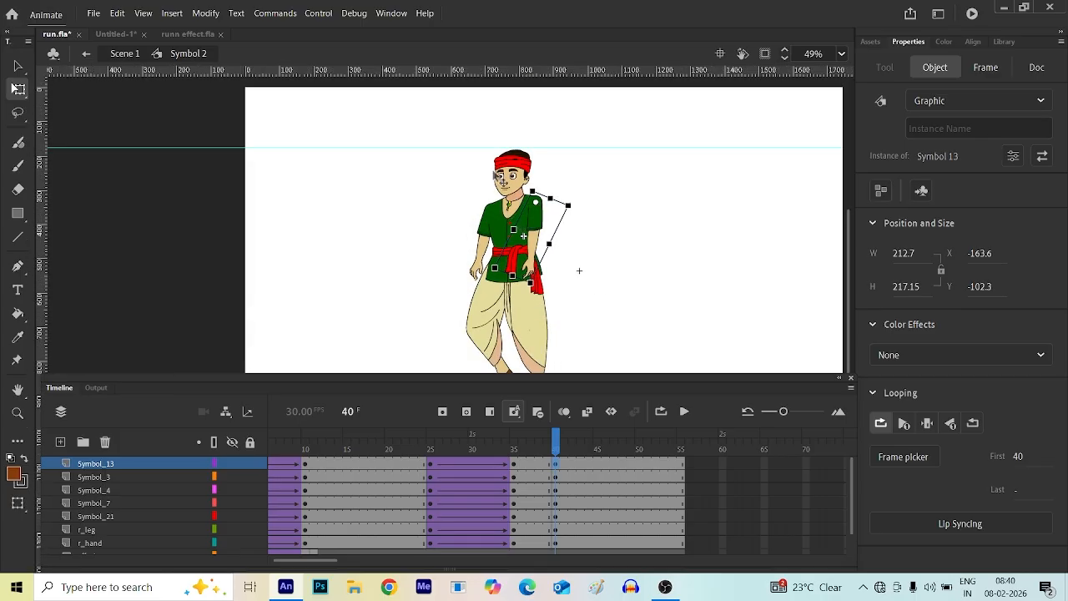
pyautogui.click(589, 281)
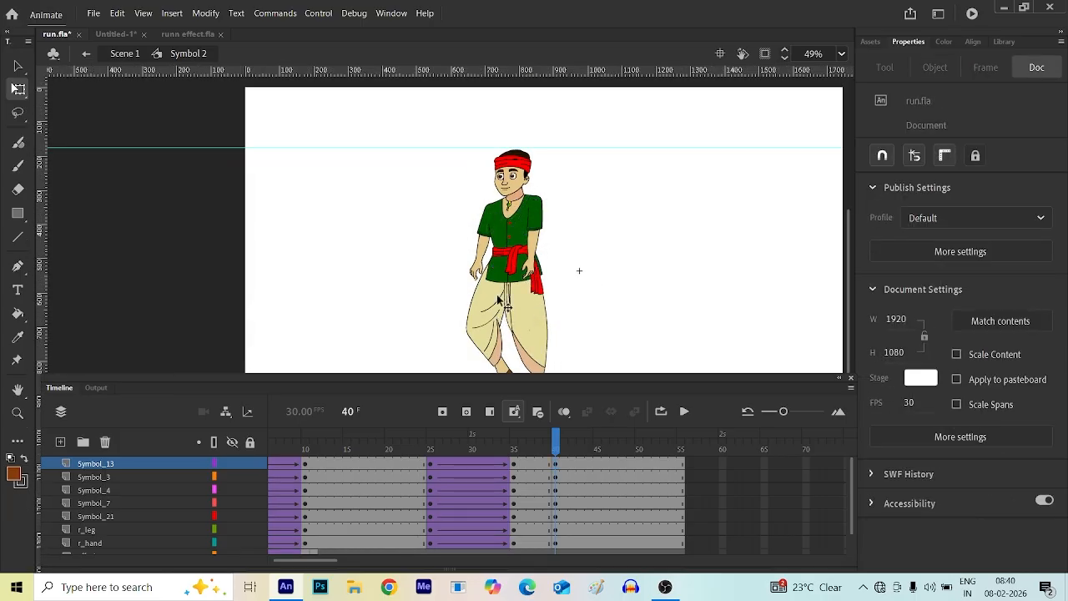
pyautogui.scroll(-3, 498, 301)
pyautogui.click(494, 202)
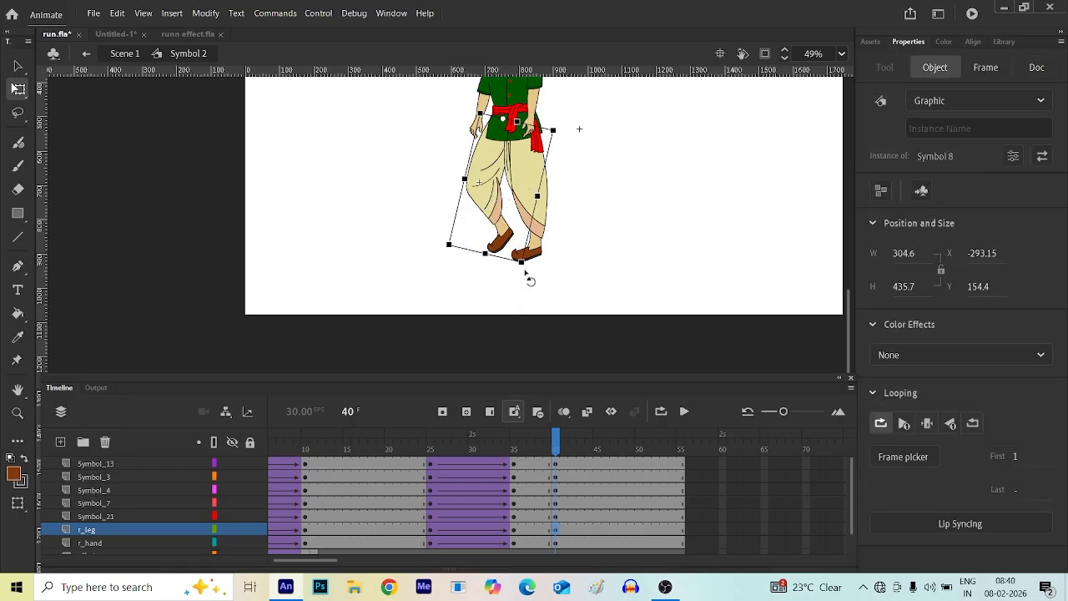
pyautogui.moveTo(525, 274); pyautogui.dragTo(556, 287)
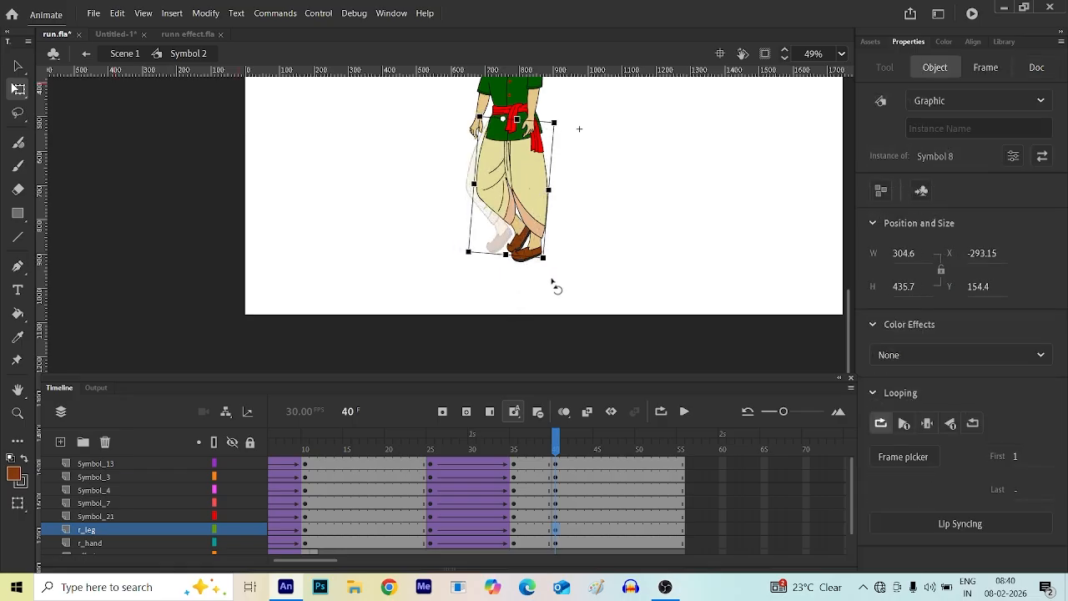
# - Extend both layers inside leg Symbol 8 to frame 55 and return to the Symbol 2 timeline
pyautogui.doubleClick(512, 209)
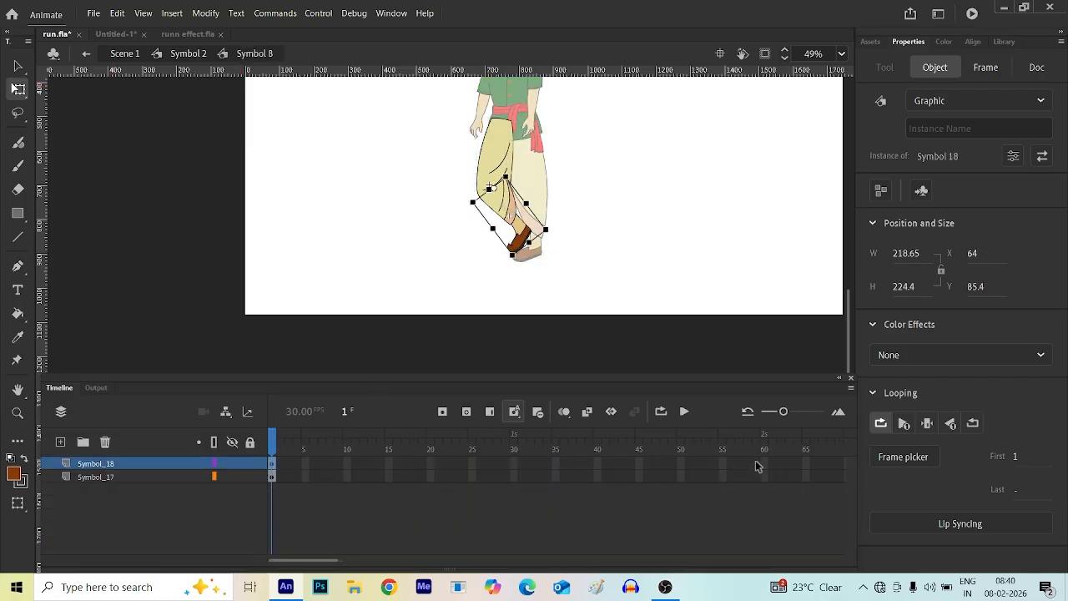
pyautogui.moveTo(723, 464); pyautogui.dragTo(728, 477)
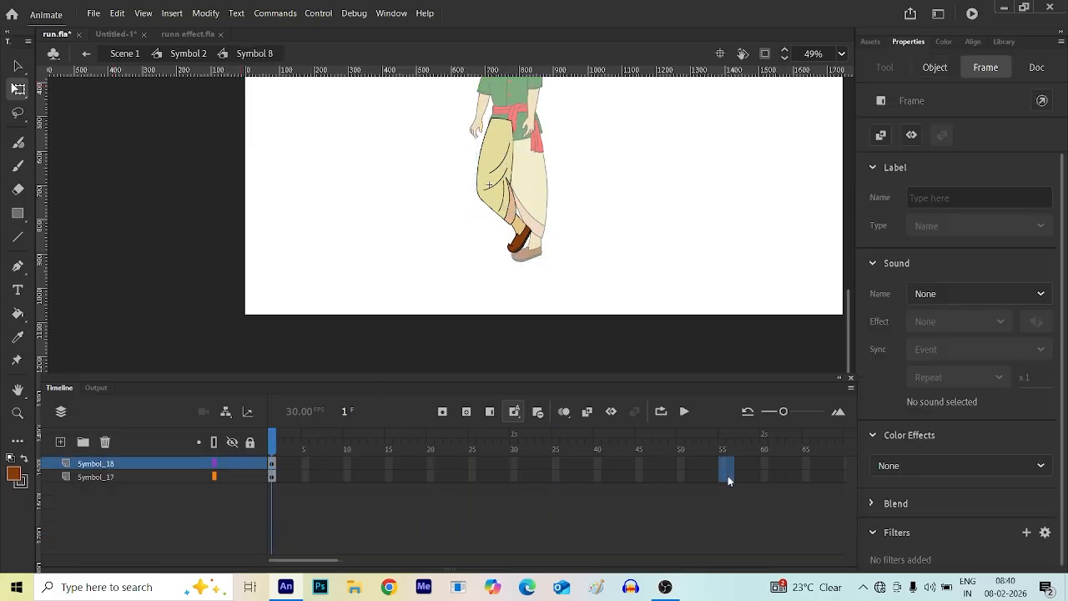
pyautogui.press('F5')
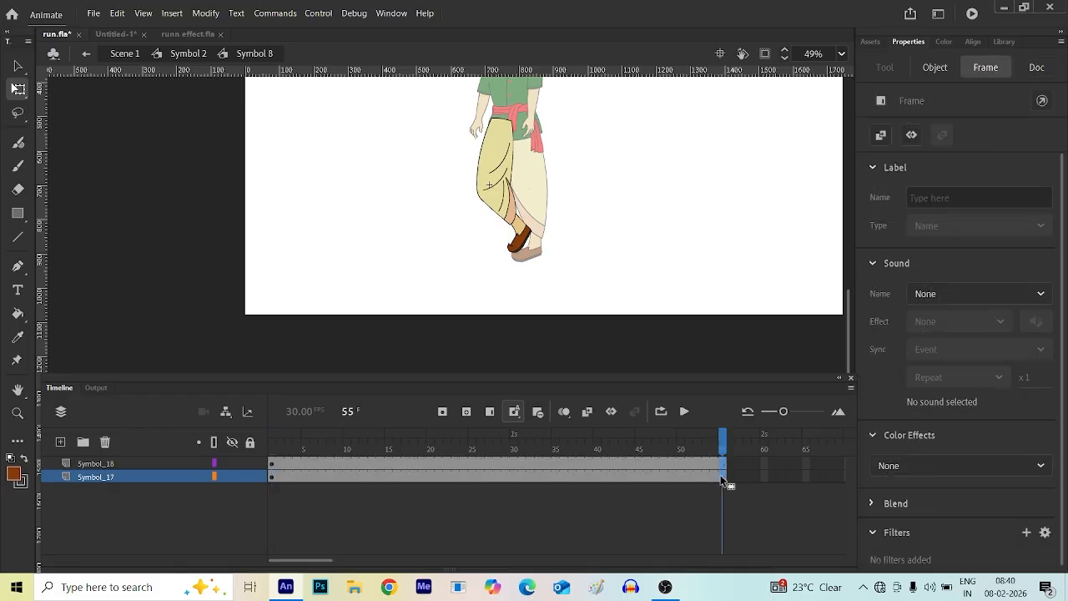
pyautogui.click(88, 54)
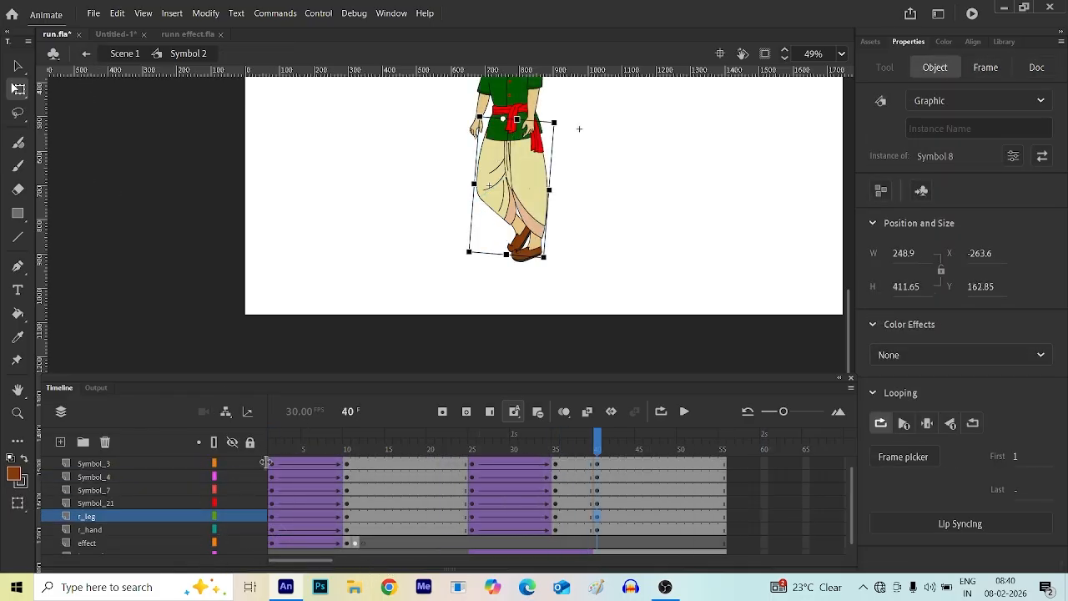
# - Synchronize the symbols on frames 1 to 55 across the character's layers down to Layer_4, and go to frame 40
pyautogui.moveTo(272, 468); pyautogui.dragTo(723, 547)
pyautogui.click(455, 543)
pyautogui.rightClick(456, 499)
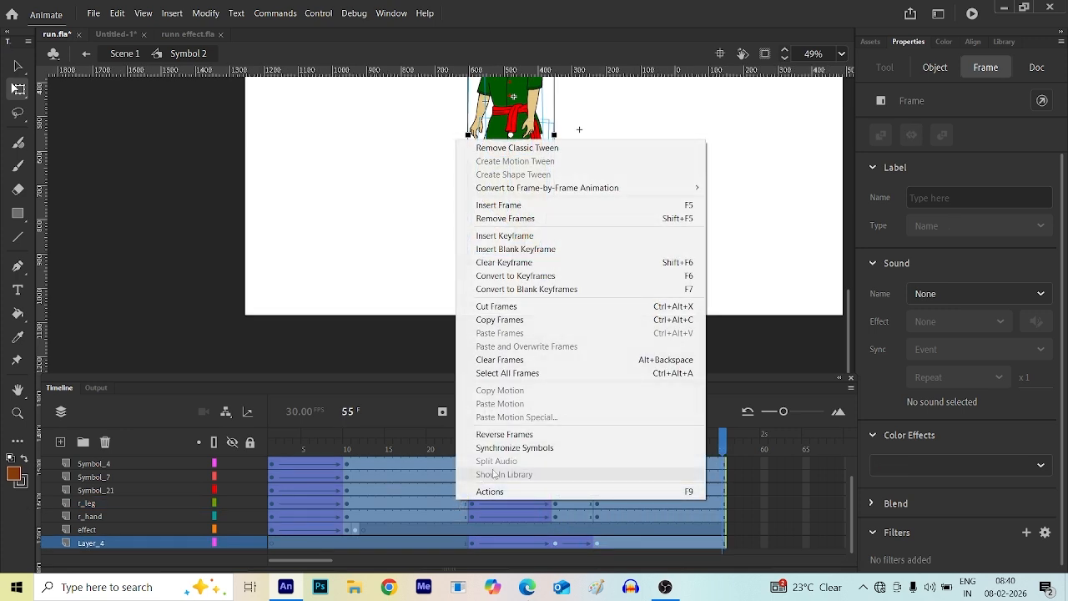
pyautogui.click(505, 448)
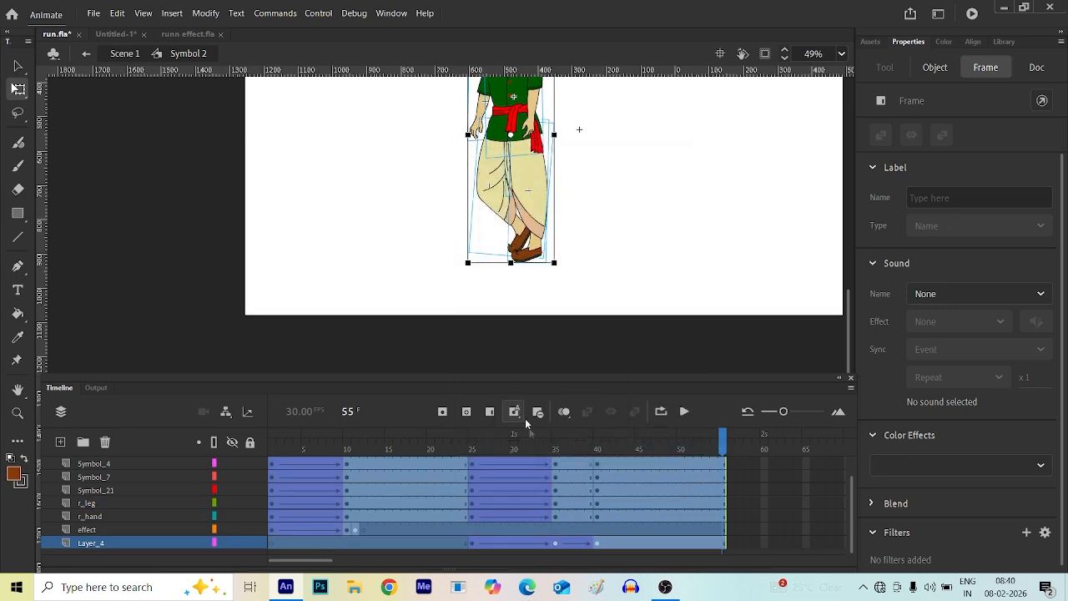
pyautogui.click(564, 264)
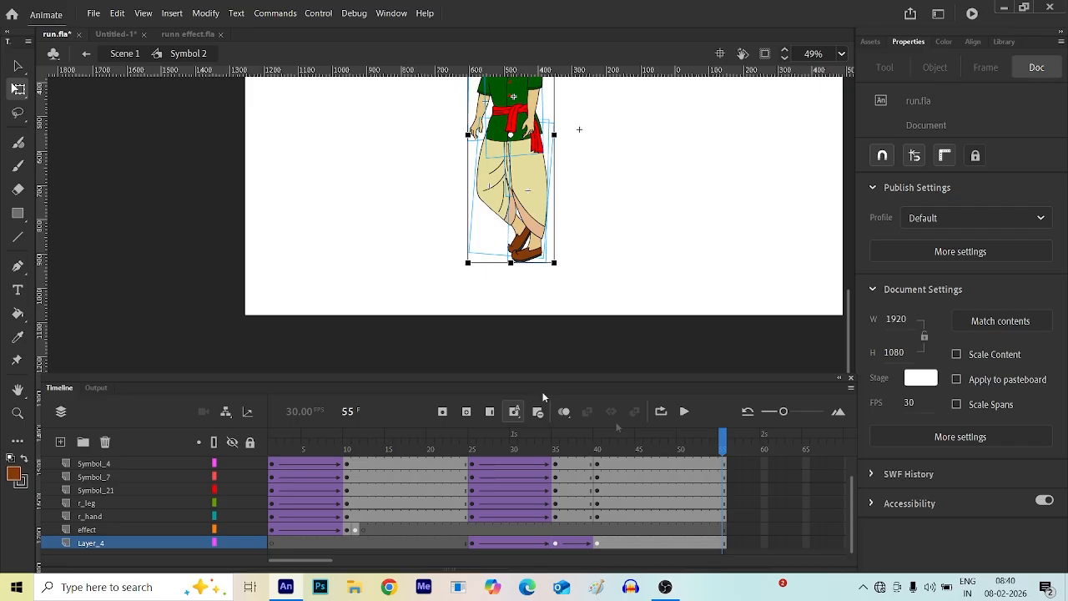
pyautogui.click(597, 482)
# - Inside leg Symbol 8 at frame 40, rotate lower leg Symbol 18 about the knee until it stands straight, then return to Symbol 2
pyautogui.click(492, 212)
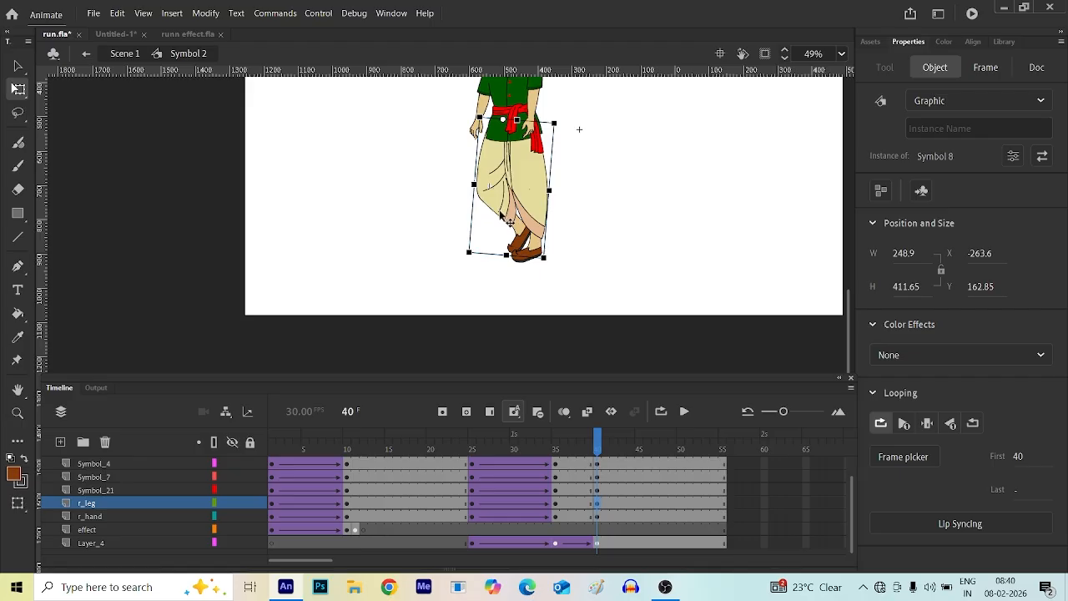
pyautogui.doubleClick(502, 219)
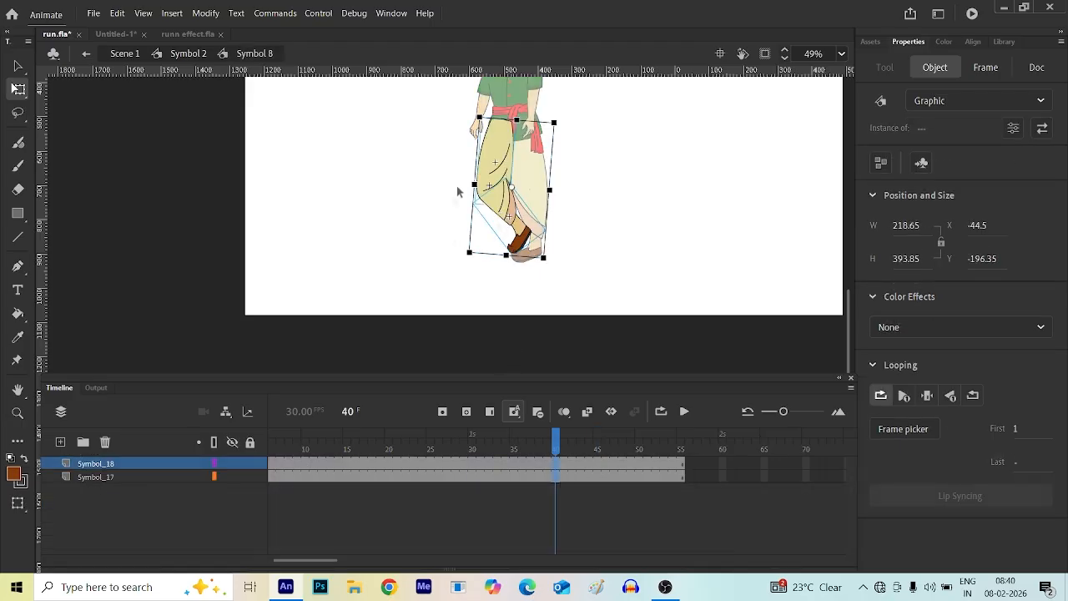
pyautogui.scroll(2, 495, 207)
pyautogui.click(622, 242)
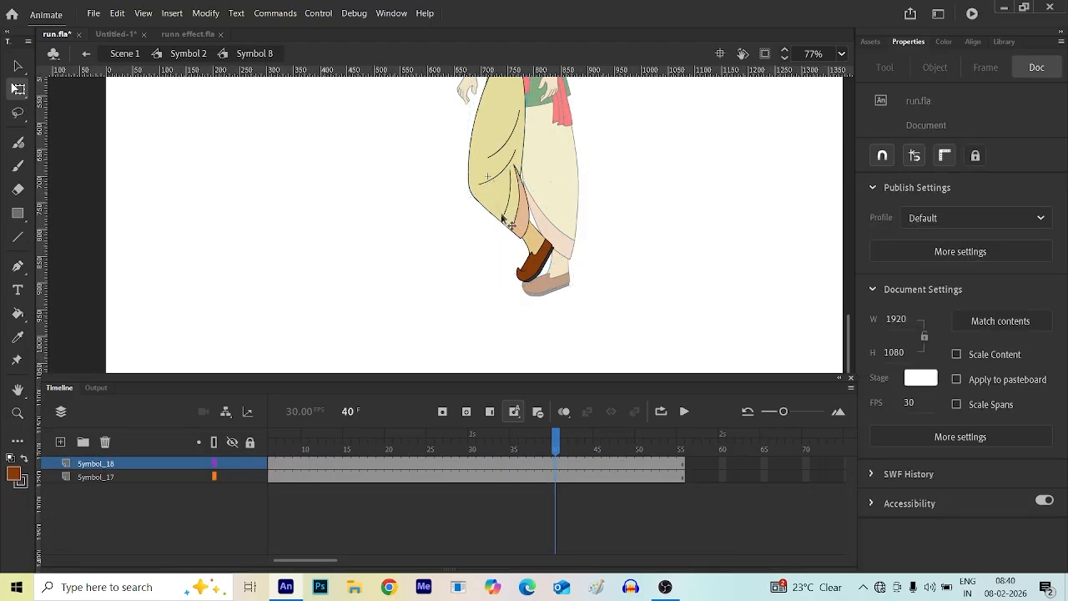
pyautogui.click(568, 265)
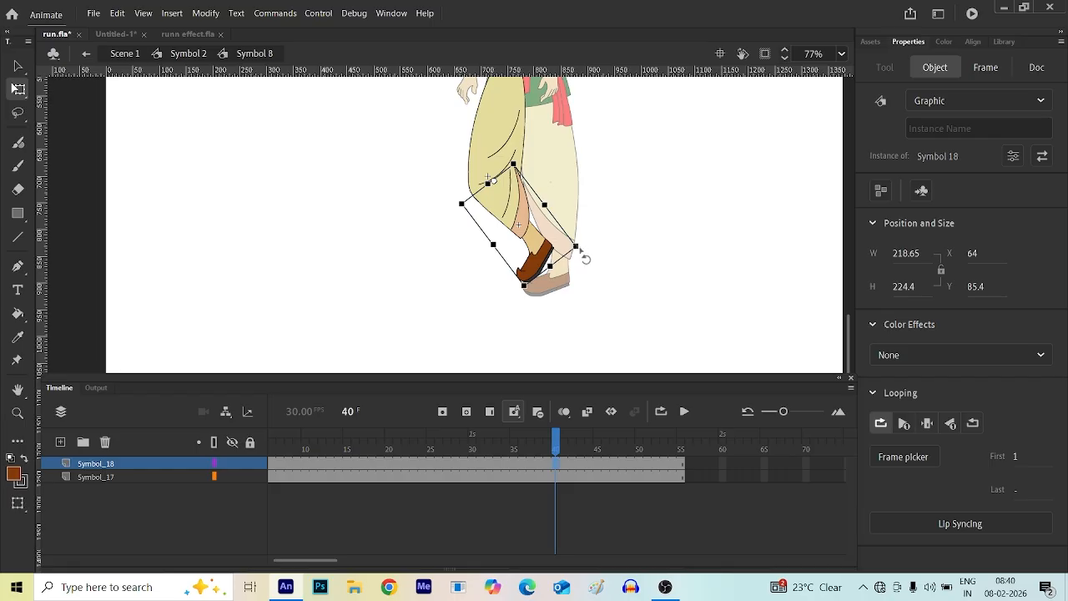
pyautogui.moveTo(582, 253); pyautogui.dragTo(518, 299)
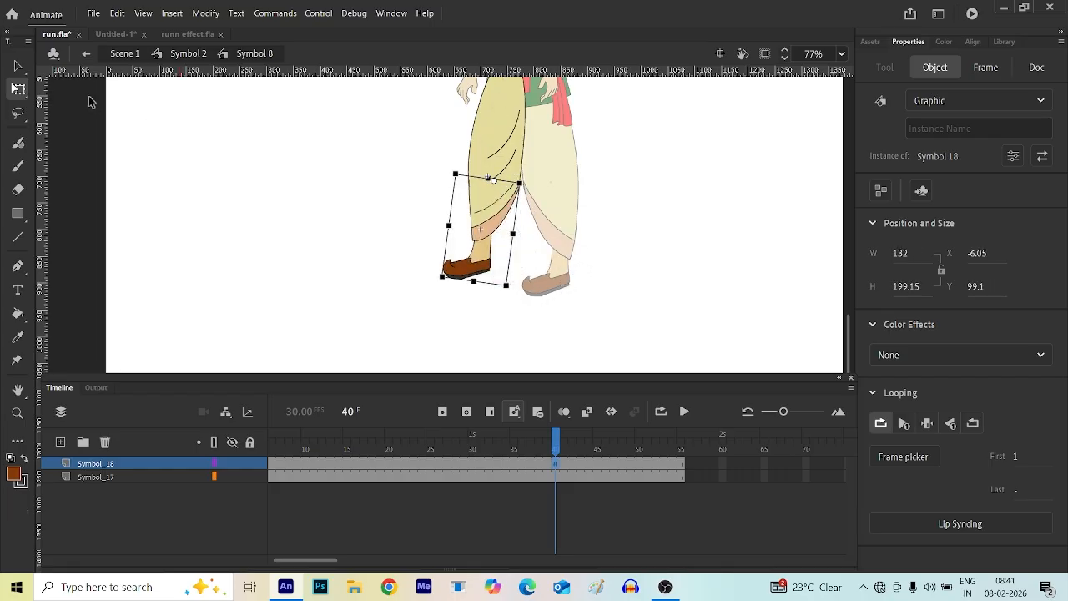
pyautogui.click(86, 55)
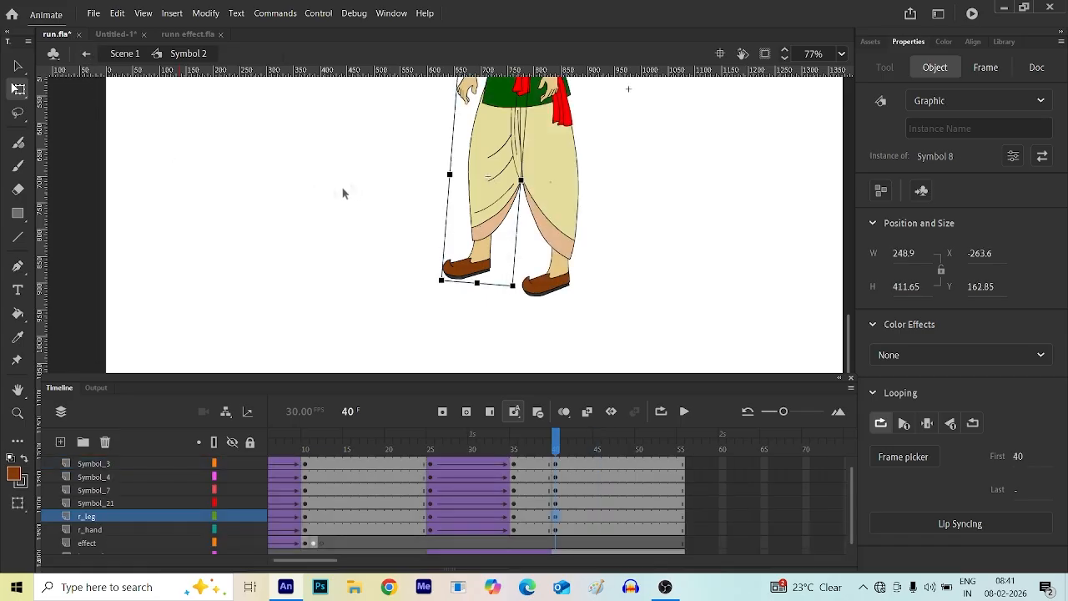
# - Create classic tweens between frames 35 and 40 on all the body-part layers from Symbol_13 down to r_hand
pyautogui.scroll(-5, 421, 188)
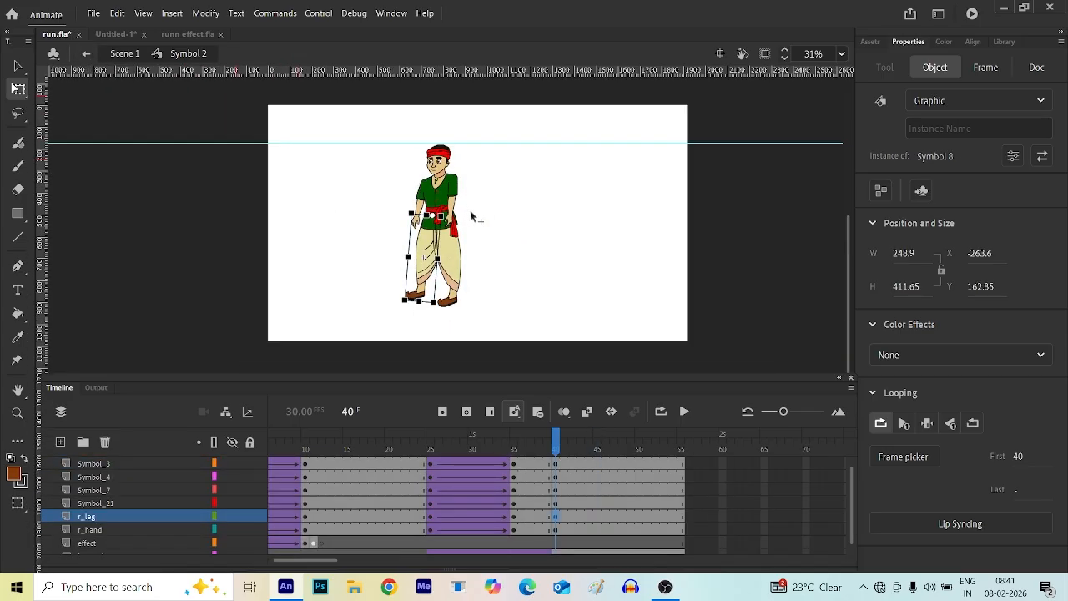
pyautogui.scroll(1, 433, 247)
pyautogui.click(477, 245)
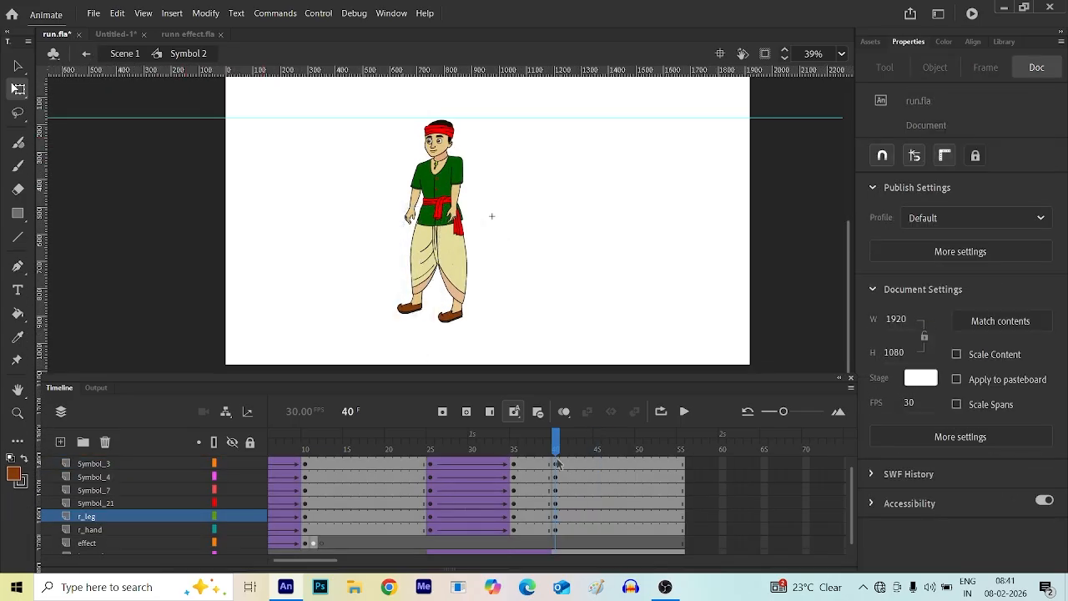
pyautogui.scroll(1, 529, 479)
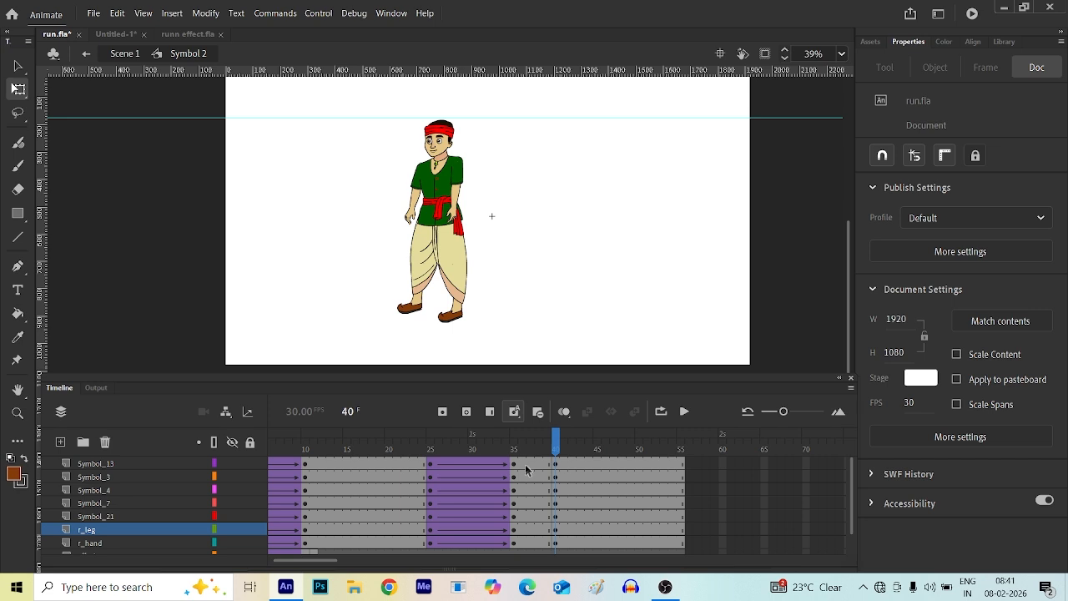
pyautogui.moveTo(526, 470); pyautogui.dragTo(537, 564)
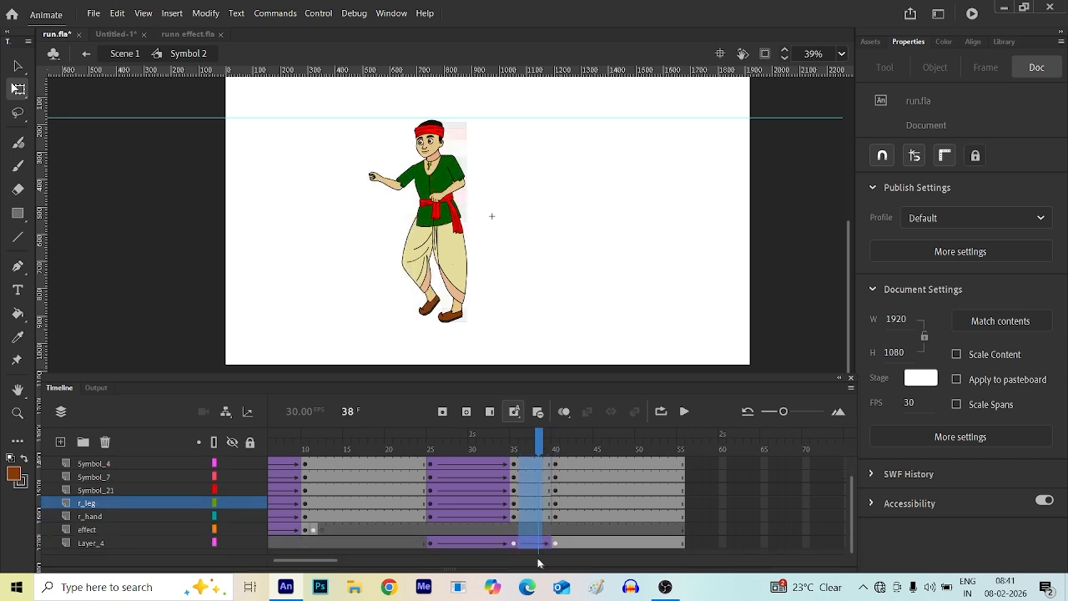
pyautogui.rightClick(535, 517)
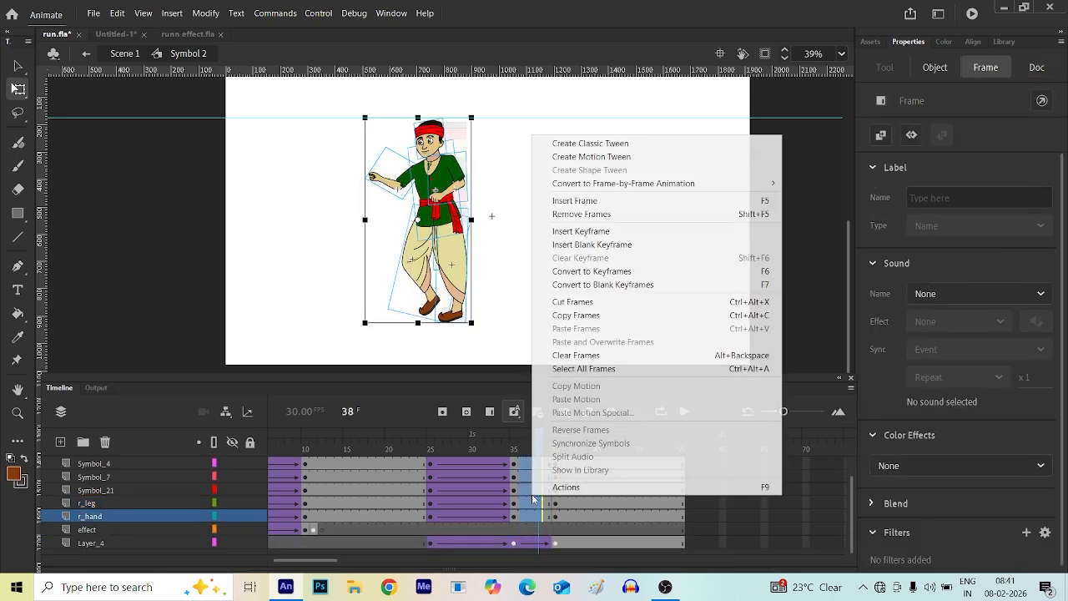
pyautogui.click(584, 144)
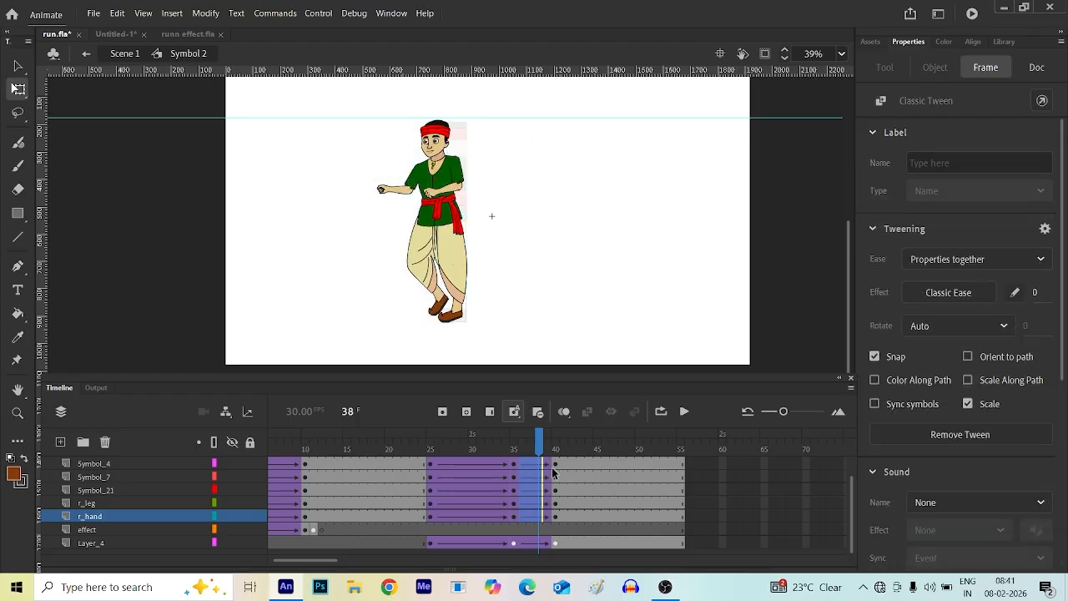
# - Review the motion from frame 25 to 40, and at frame 40 shift all the character's parts about 66 px to the left
pyautogui.moveTo(543, 442); pyautogui.dragTo(432, 495)
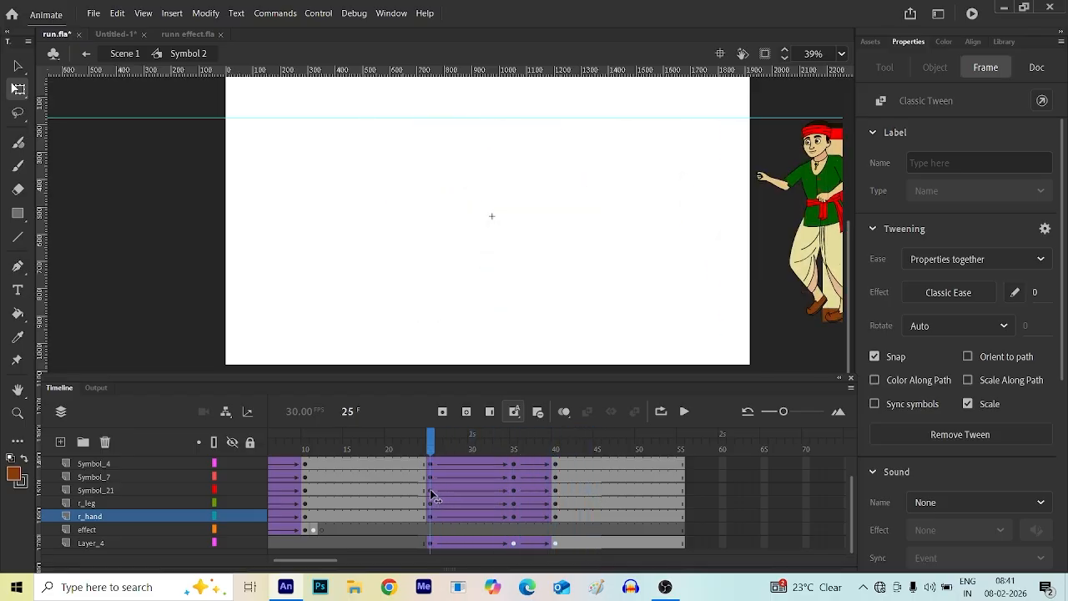
pyautogui.click(491, 326)
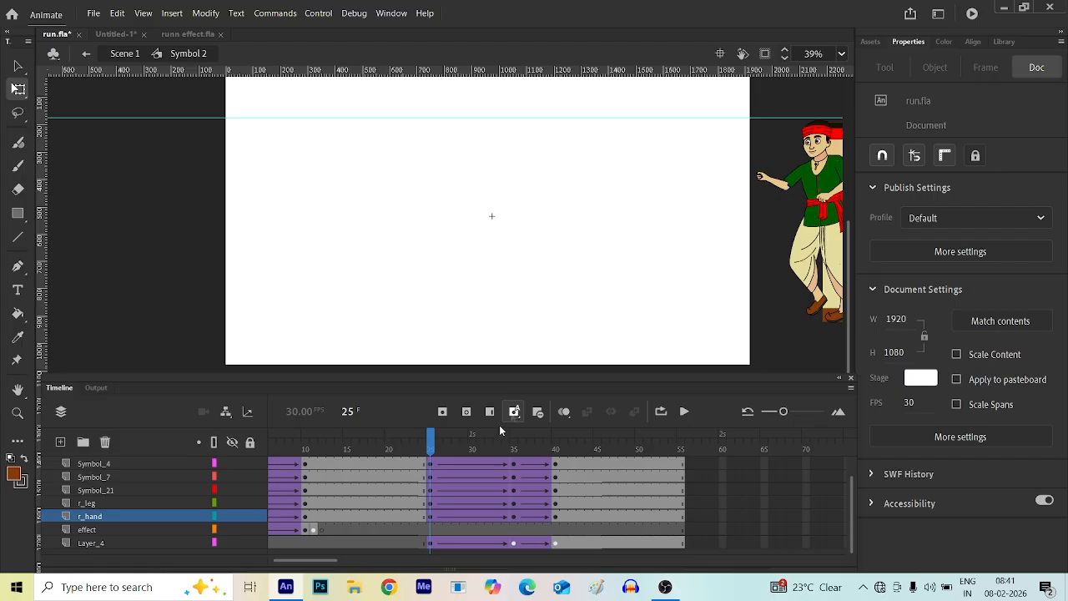
pyautogui.moveTo(432, 441); pyautogui.dragTo(514, 449)
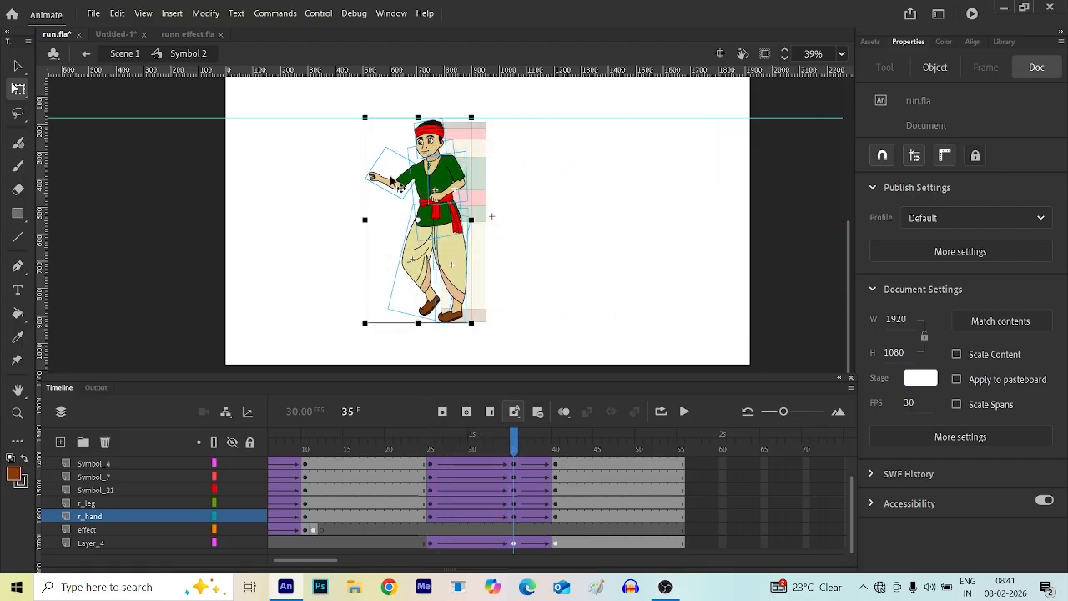
pyautogui.moveTo(516, 448); pyautogui.dragTo(559, 463)
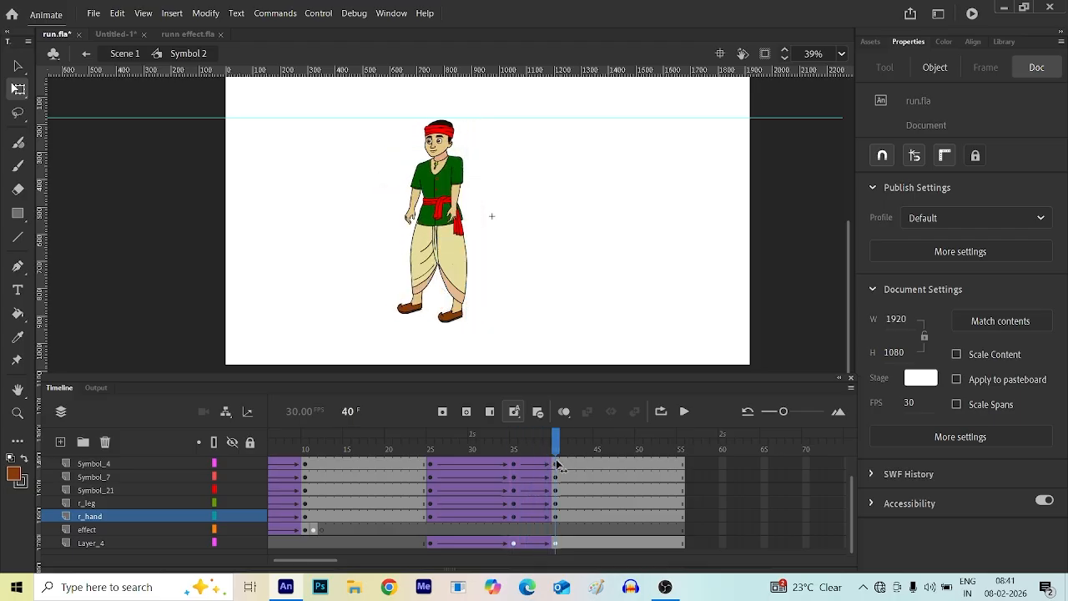
pyautogui.click(459, 234)
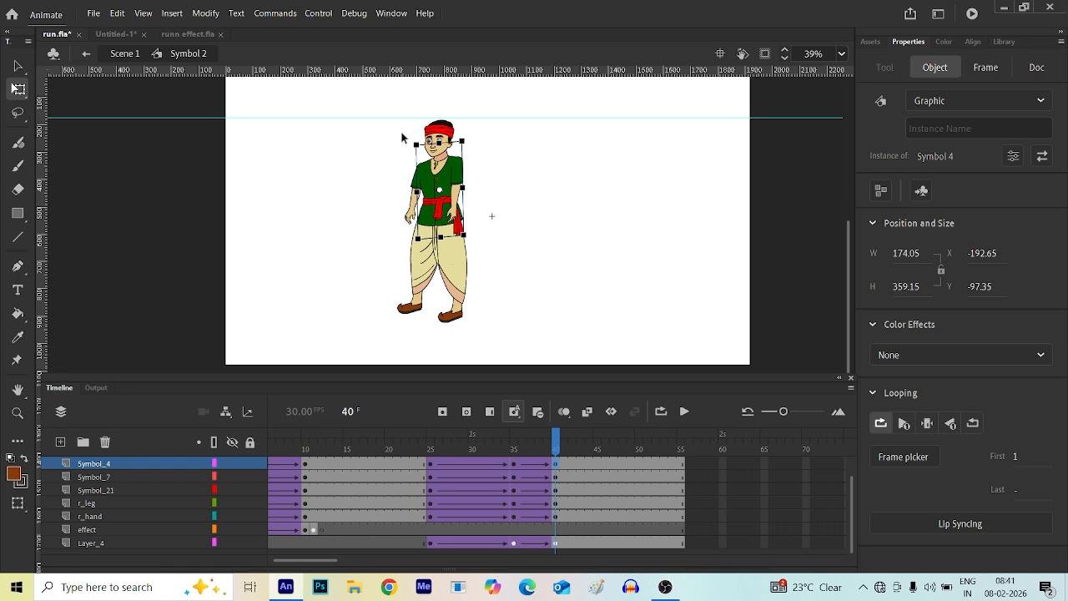
pyautogui.moveTo(402, 138); pyautogui.dragTo(498, 308)
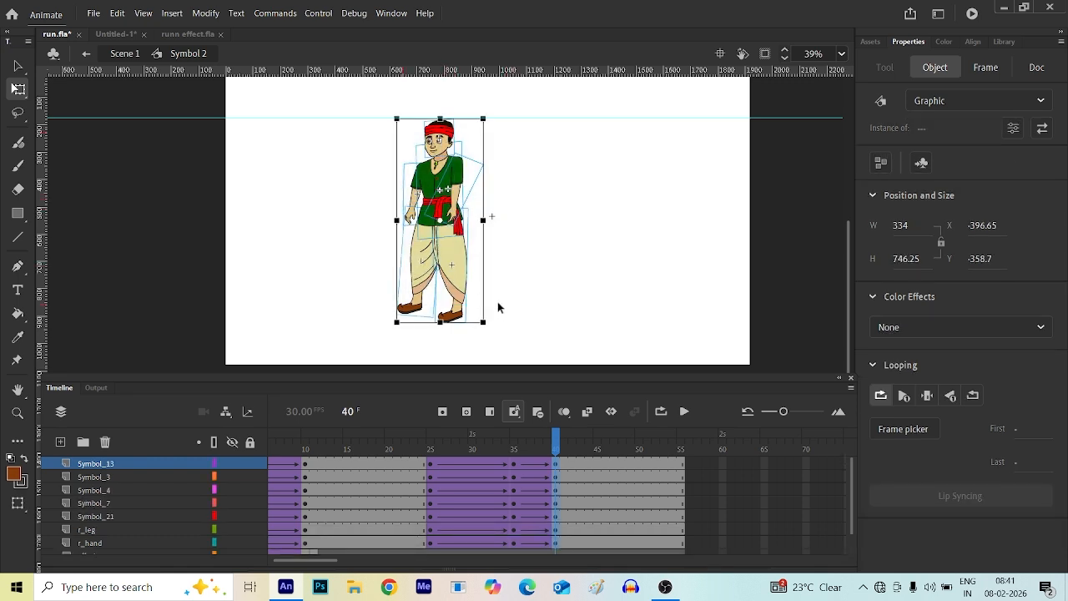
pyautogui.press('Left')
pyautogui.hotkey('shift', 'Left')
pyautogui.hotkey('shift', 'Left')
pyautogui.hotkey('shift', 'Left')
pyautogui.hotkey('shift', 'Left')
pyautogui.hotkey('shift', 'Left')
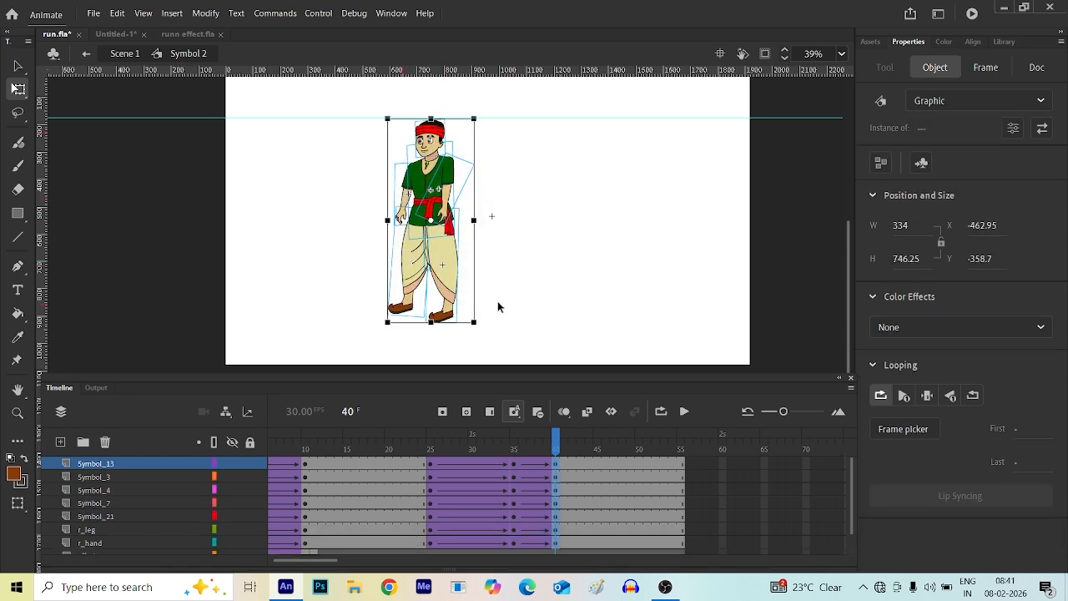
# - Review the run-in and settling motion from frame 1 to 40, and test the movie in a preview window before closing it
pyautogui.moveTo(555, 444); pyautogui.dragTo(554, 592)
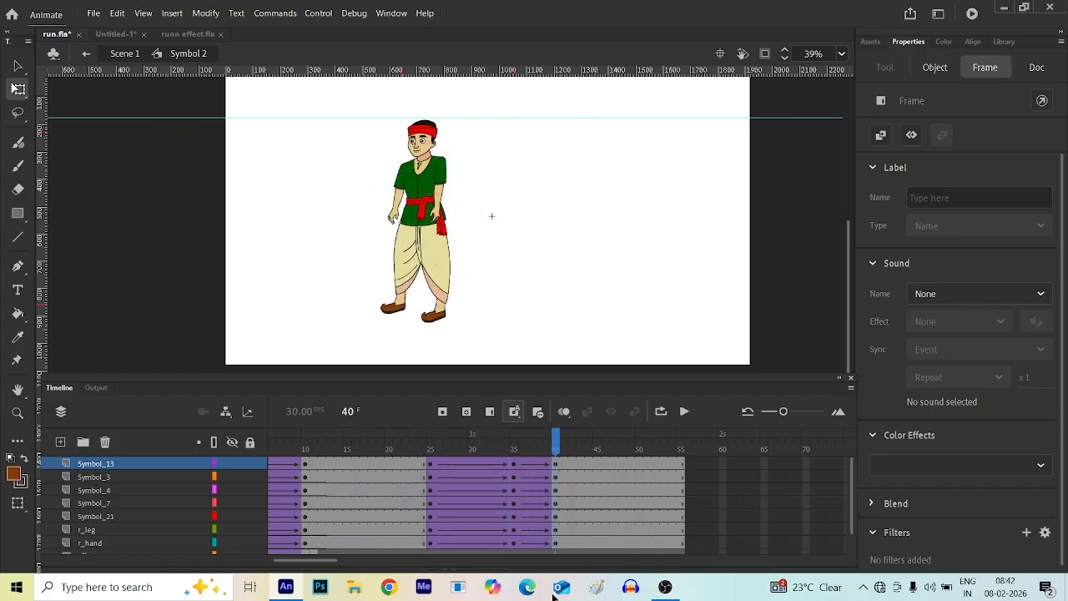
pyautogui.click(404, 145)
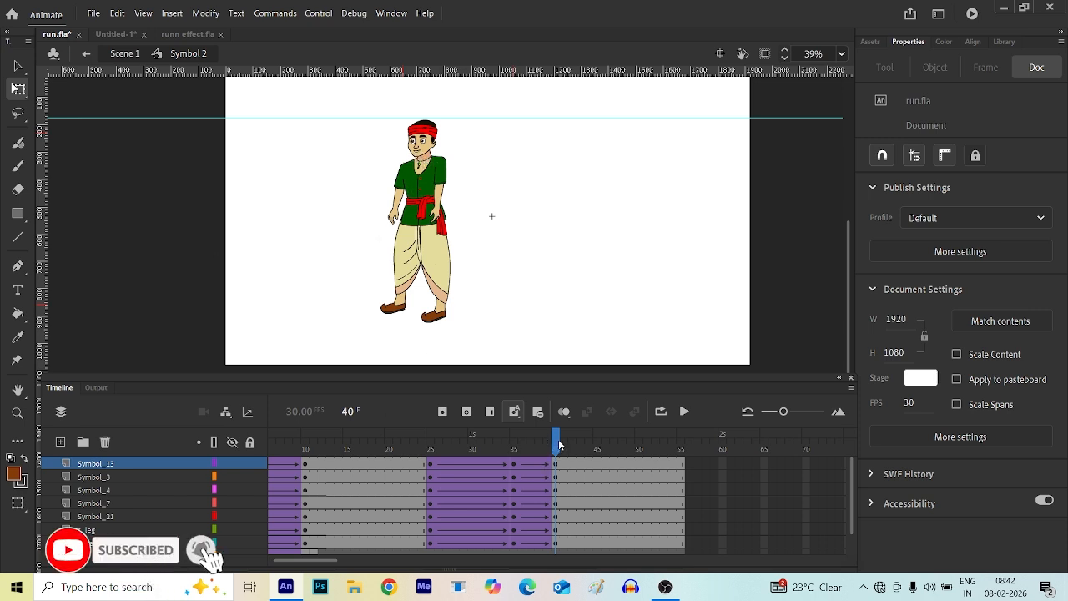
pyautogui.moveTo(555, 441); pyautogui.dragTo(257, 460)
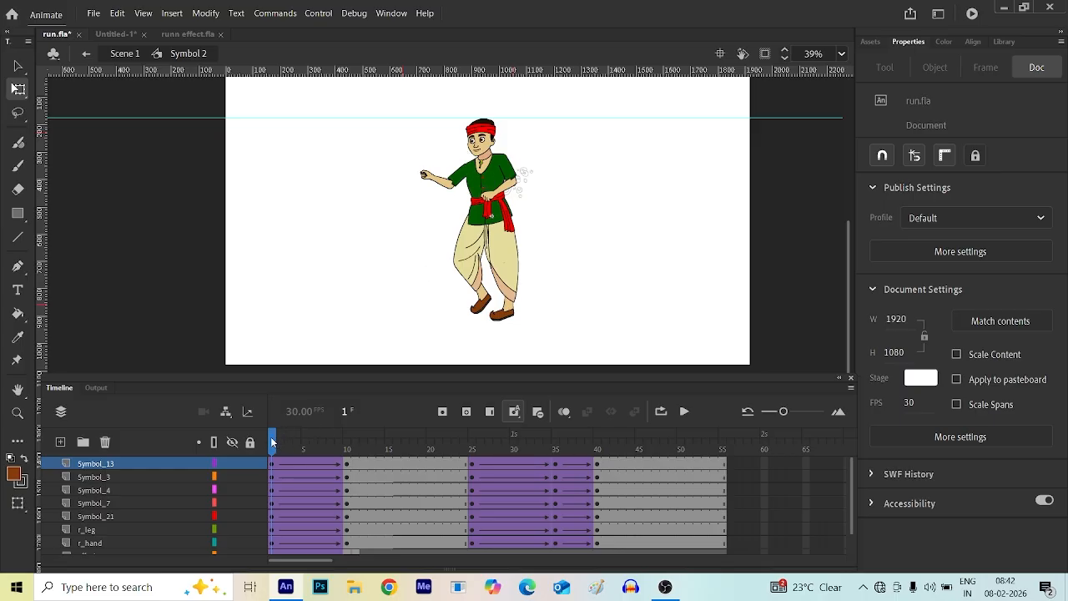
pyautogui.moveTo(272, 442); pyautogui.dragTo(596, 506)
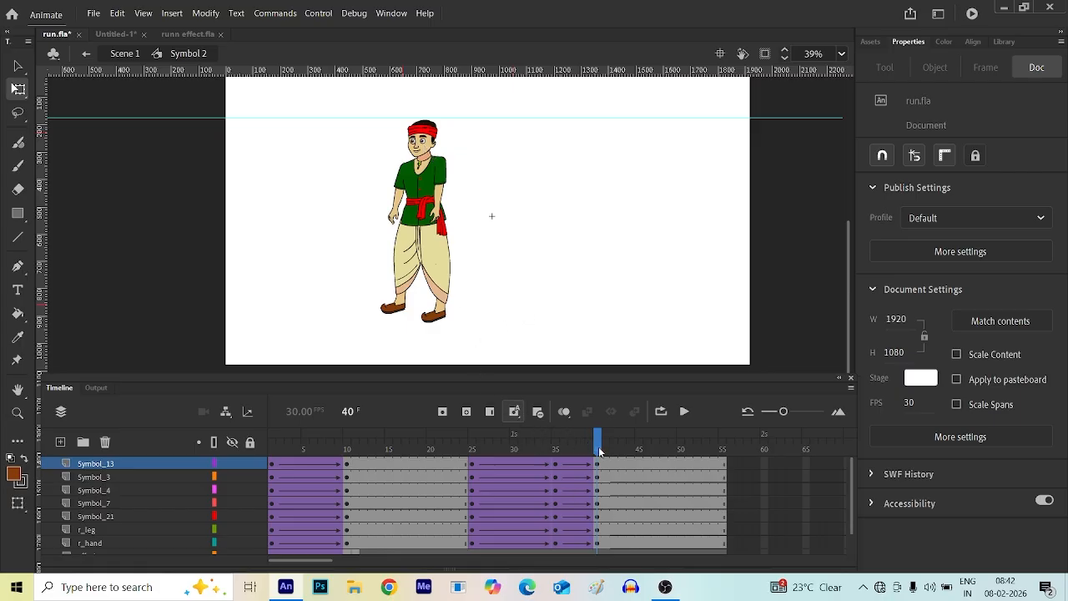
pyautogui.moveTo(598, 446); pyautogui.dragTo(606, 483)
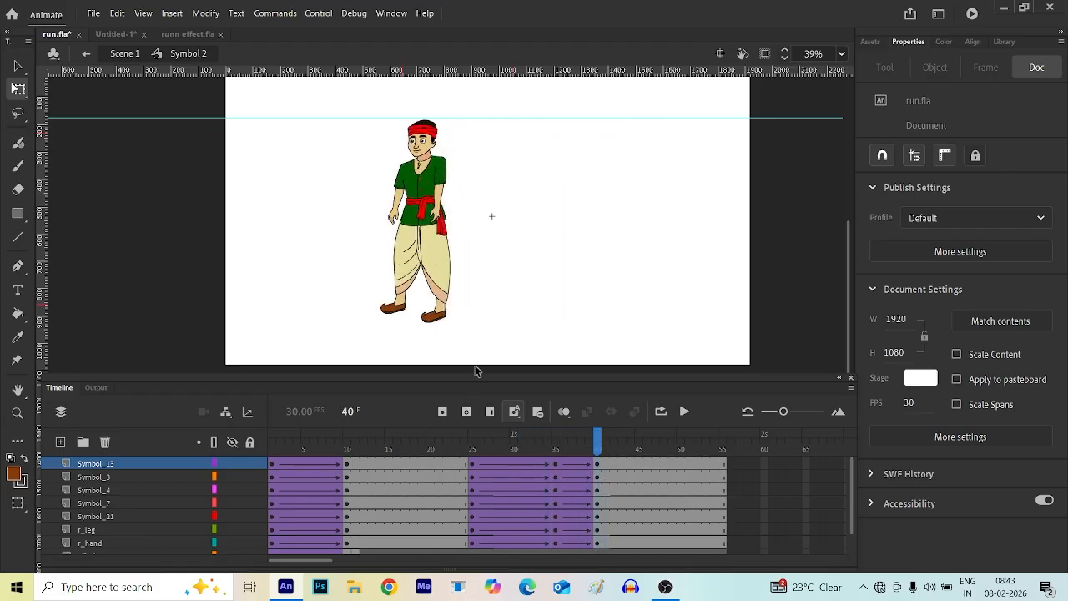
pyautogui.hotkey('ctrl', 'Return')
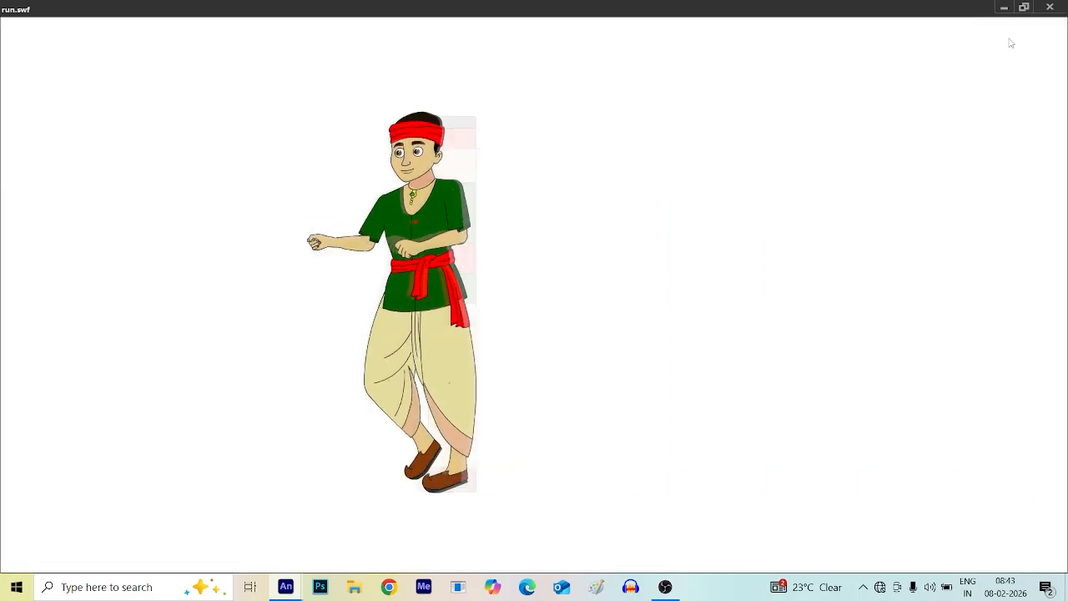
pyautogui.click(1050, 7)
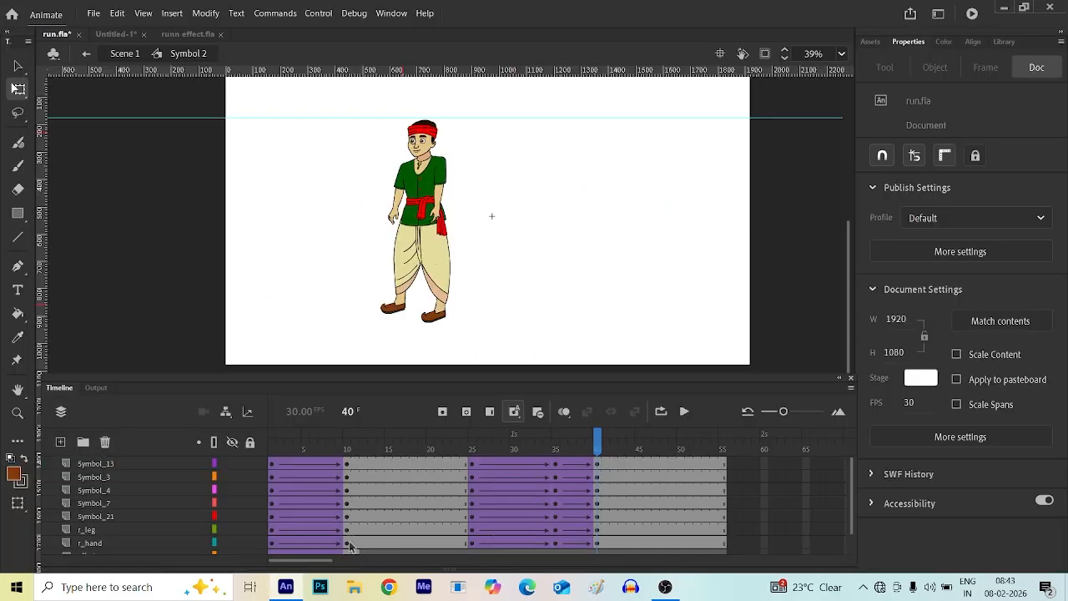
# - Examine the character's poses at frames 1, 10, 25, 35 and 40 in turn, and go back to frame 35 to check the speed streaks
pyautogui.moveTo(597, 448); pyautogui.dragTo(184, 447)
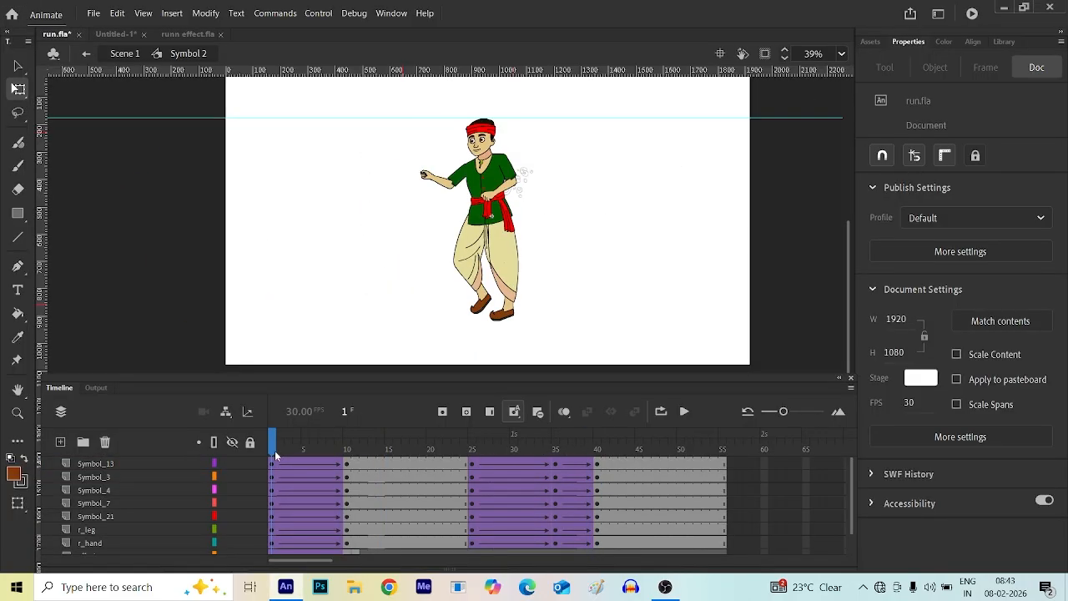
pyautogui.moveTo(274, 446); pyautogui.dragTo(343, 461)
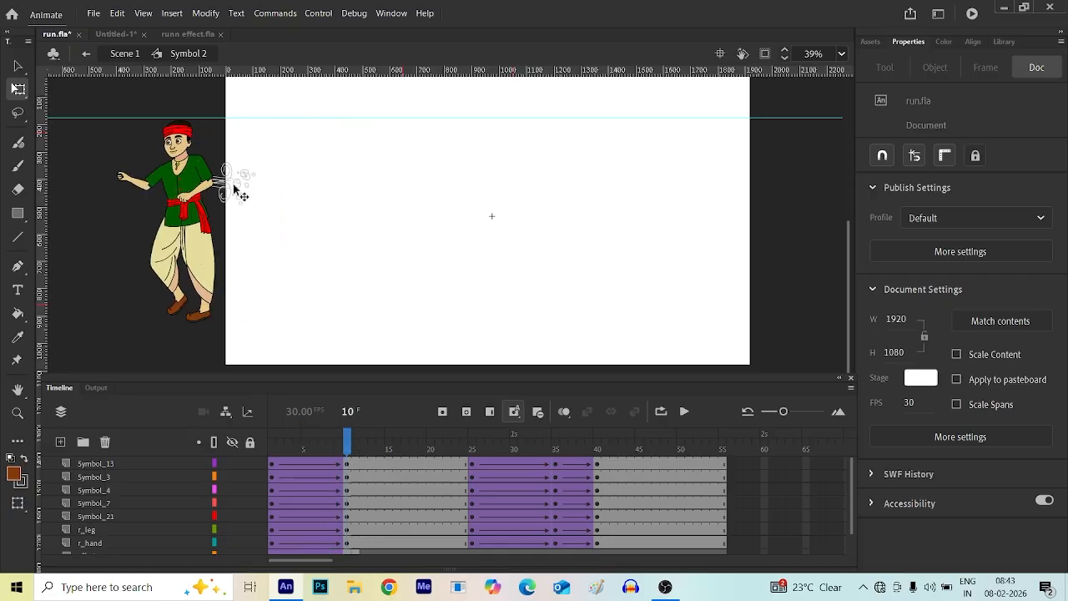
pyautogui.moveTo(348, 442); pyautogui.dragTo(475, 459)
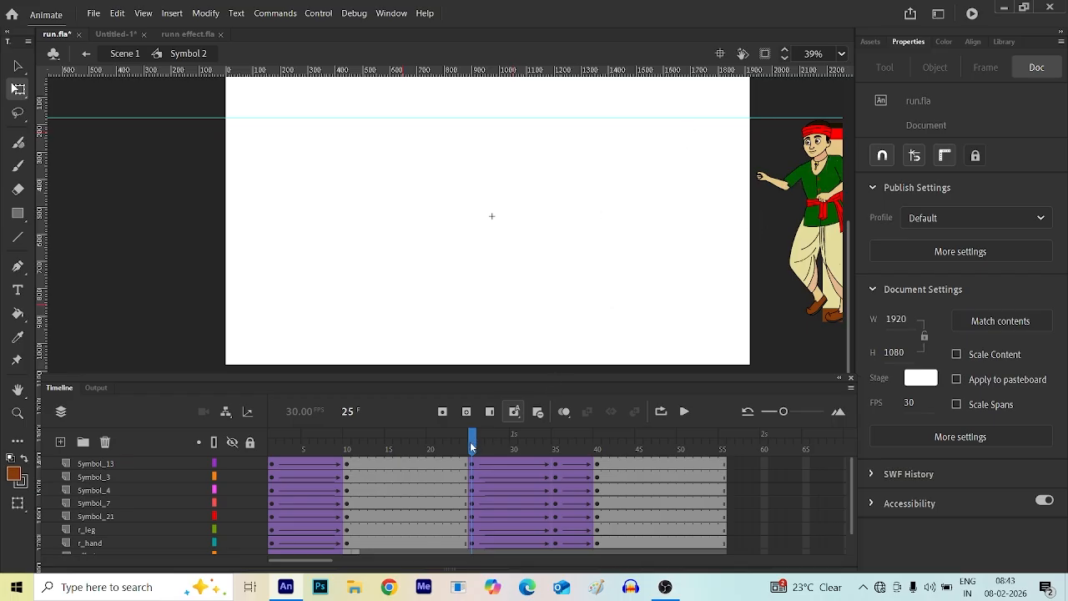
pyautogui.moveTo(472, 444); pyautogui.dragTo(555, 463)
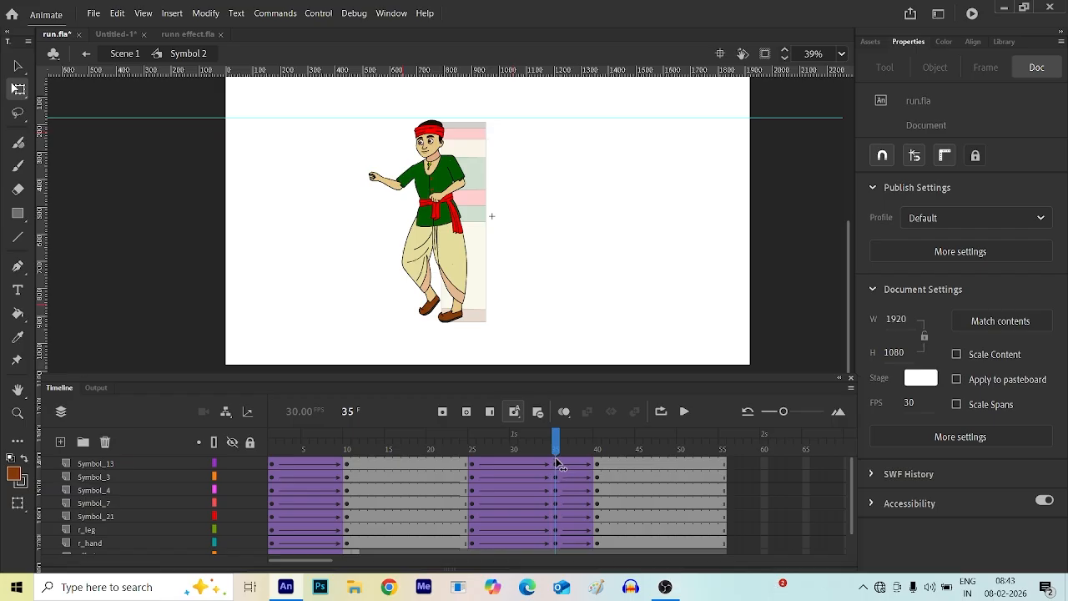
pyautogui.moveTo(557, 463); pyautogui.dragTo(598, 474)
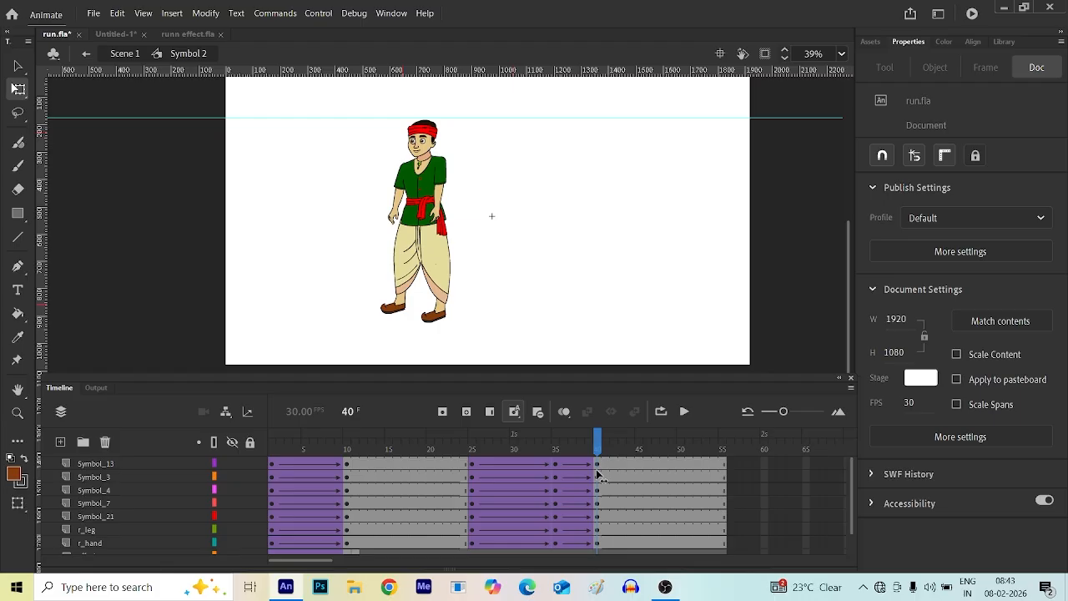
pyautogui.click(559, 450)
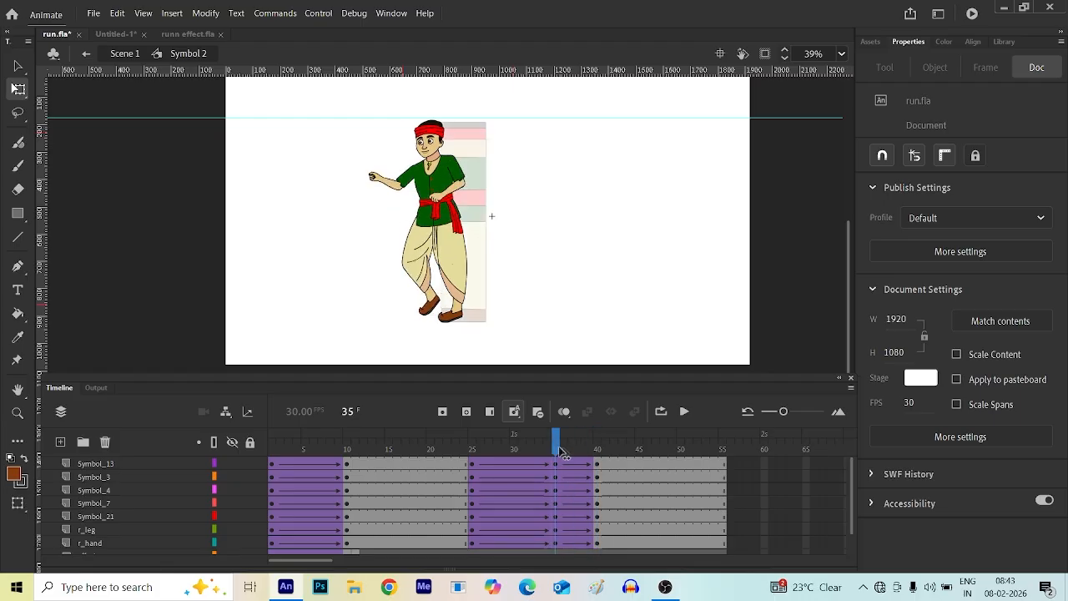
pyautogui.moveTo(559, 450)
pyautogui.mouseDown()
pyautogui.moveTo(589, 455)
pyautogui.moveTo(559, 462)
pyautogui.mouseUp()
pyautogui.moveTo(557, 446)
pyautogui.mouseDown()
pyautogui.moveTo(577, 449)
pyautogui.moveTo(544, 450)
pyautogui.moveTo(601, 457)
pyautogui.moveTo(556, 453)
pyautogui.mouseUp()
pyautogui.click(665, 588)
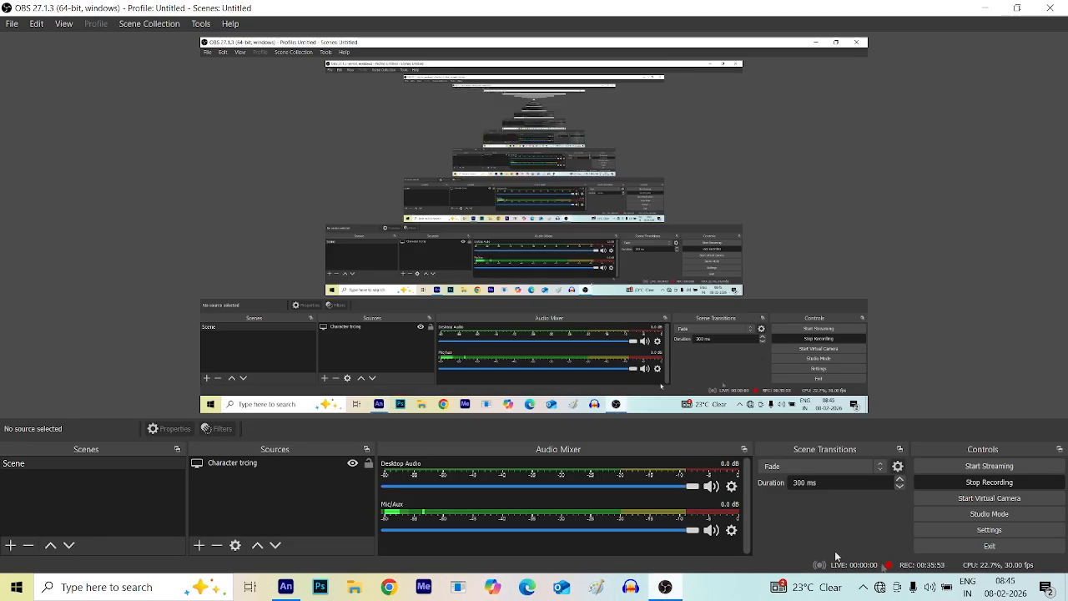